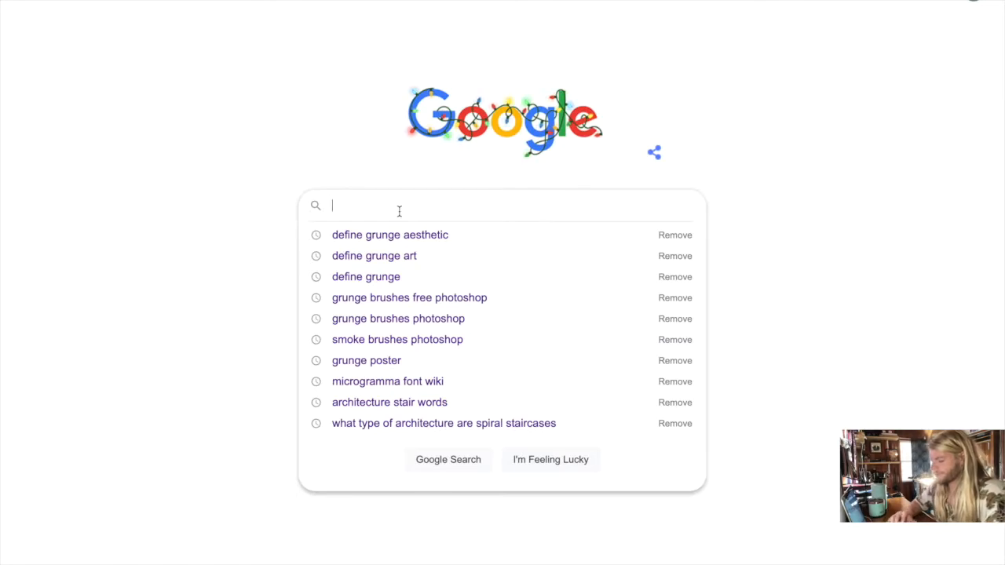
- Search Google for "define grunge" and read the dictionary definition and the first results
text(define )
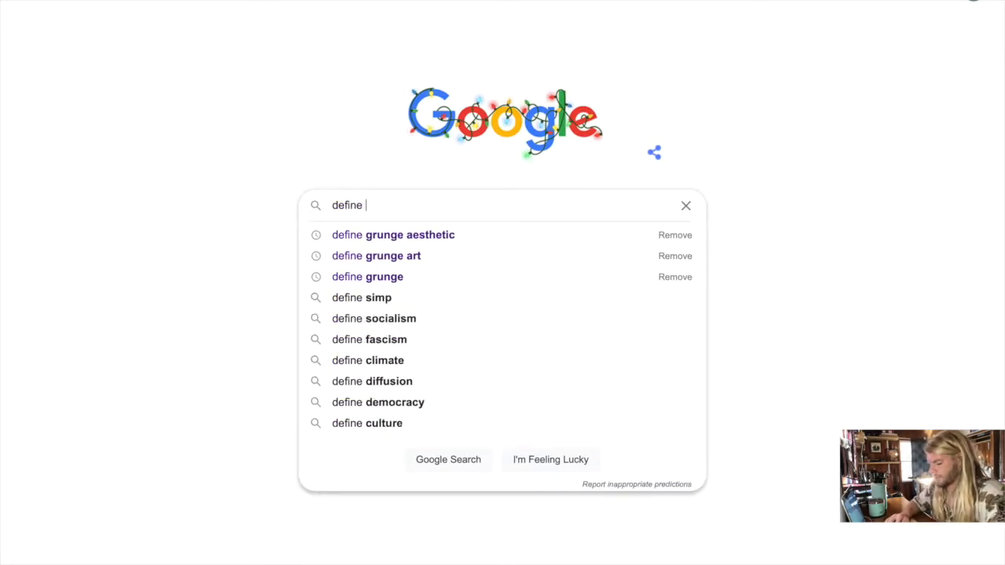
text(grunge)
key(Return)
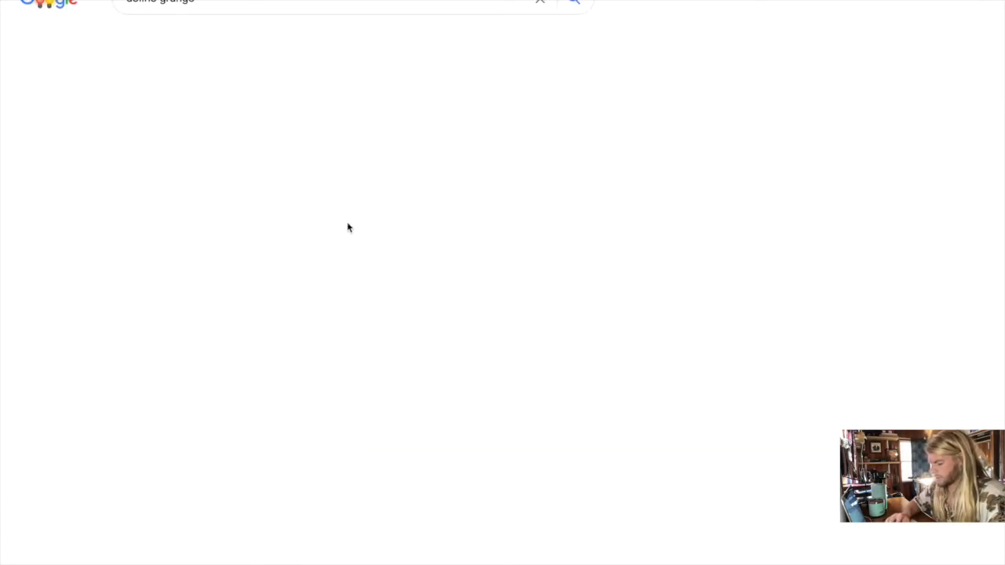
scroll(203, 217, down, 2)
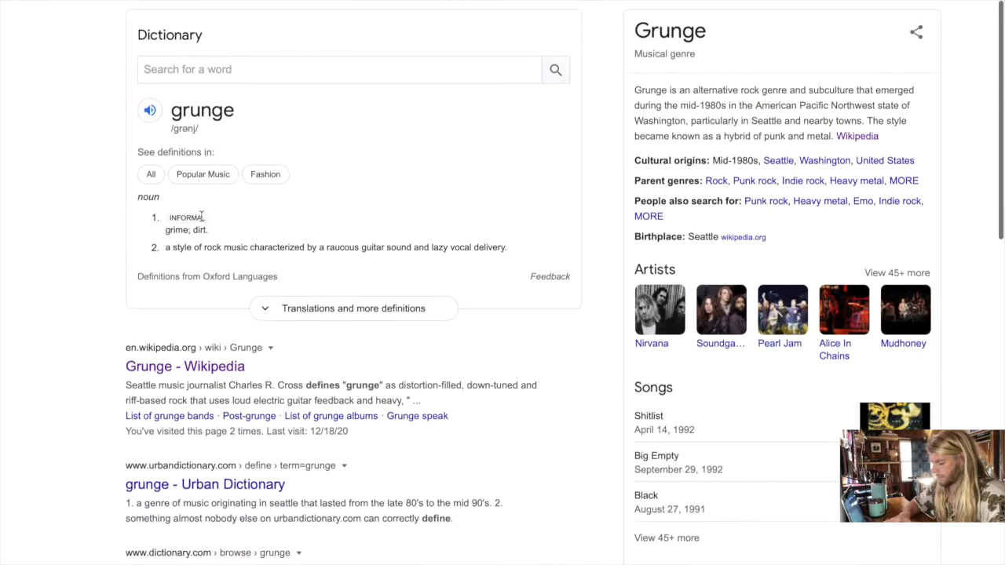
scroll(262, 215, down, 1)
scroll(366, 211, up, 1)
scroll(367, 213, down, 1)
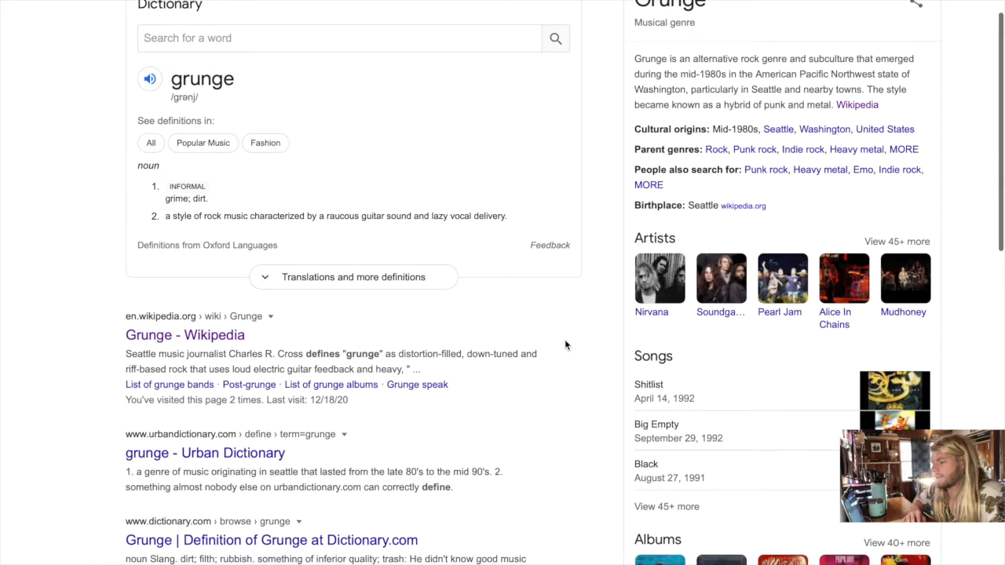
scroll(565, 343, down, 2)
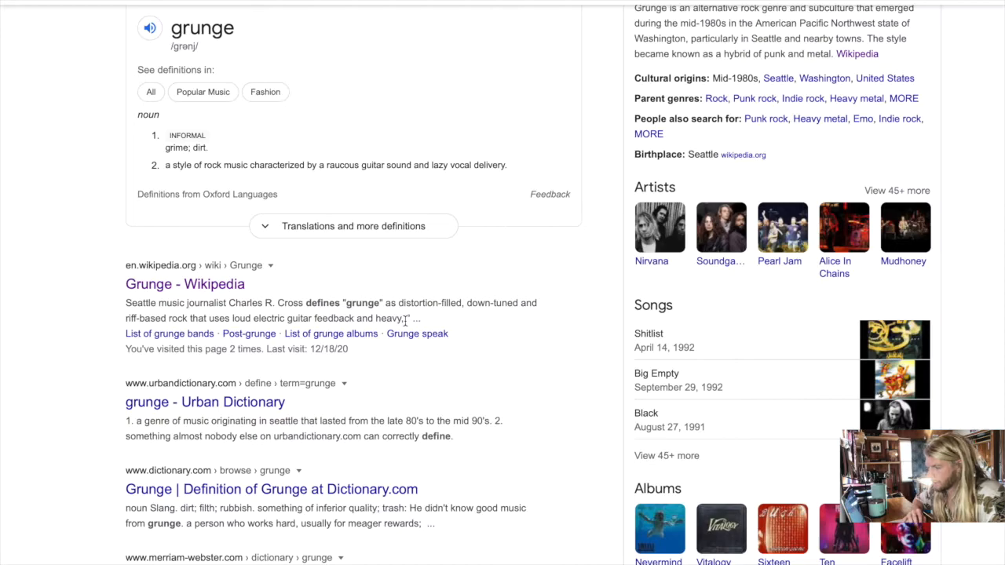
- Open the Wikipedia article on Grunge from the results, skim its introduction, and return to the search results
click(162, 285)
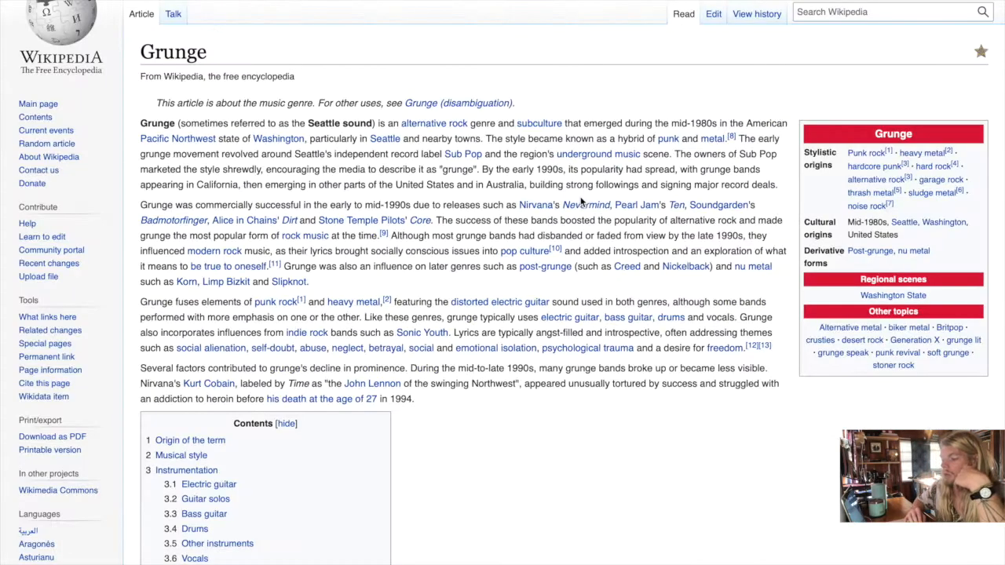
scroll(351, 127, down, 2)
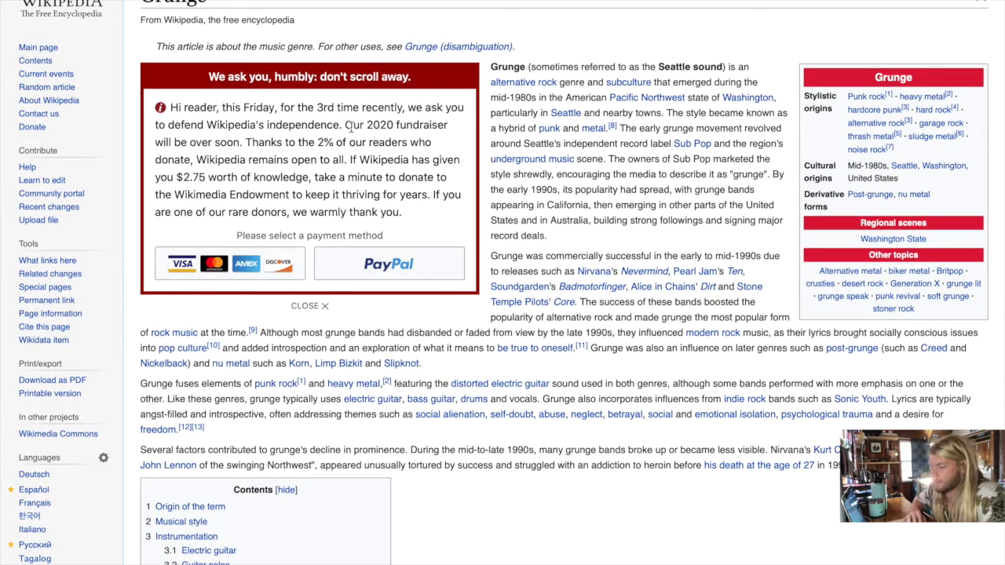
scroll(352, 126, up, 1)
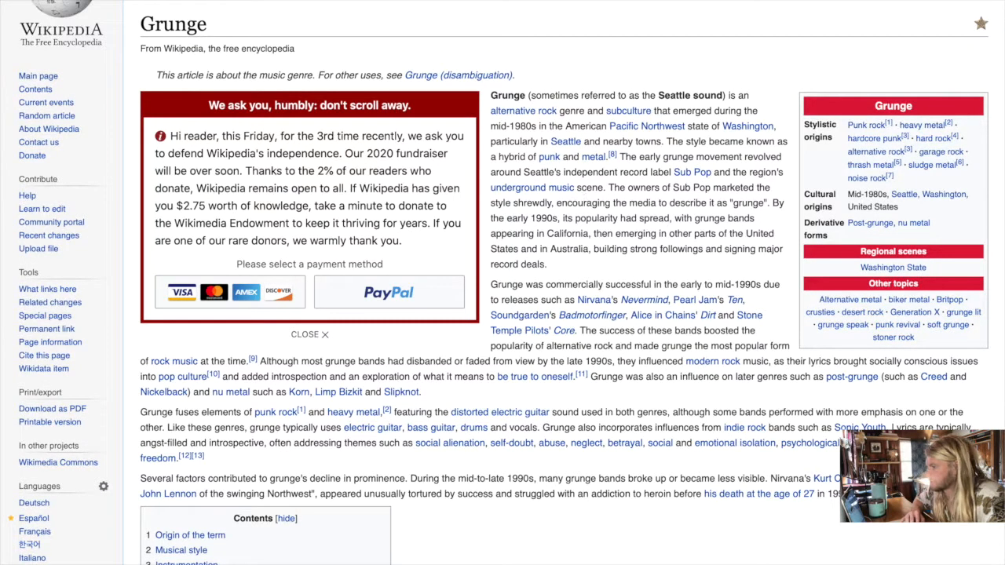
click(63, 4)
scroll(333, 253, up, 4)
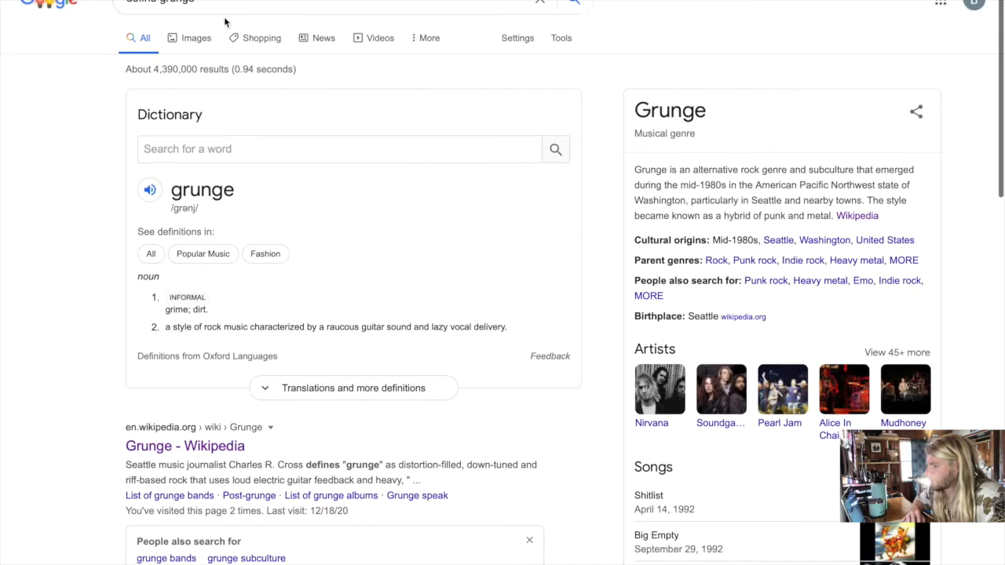
- Extend the search query to "define grunge aesthetic" and run it
click(214, 8)
text(aesthetic)
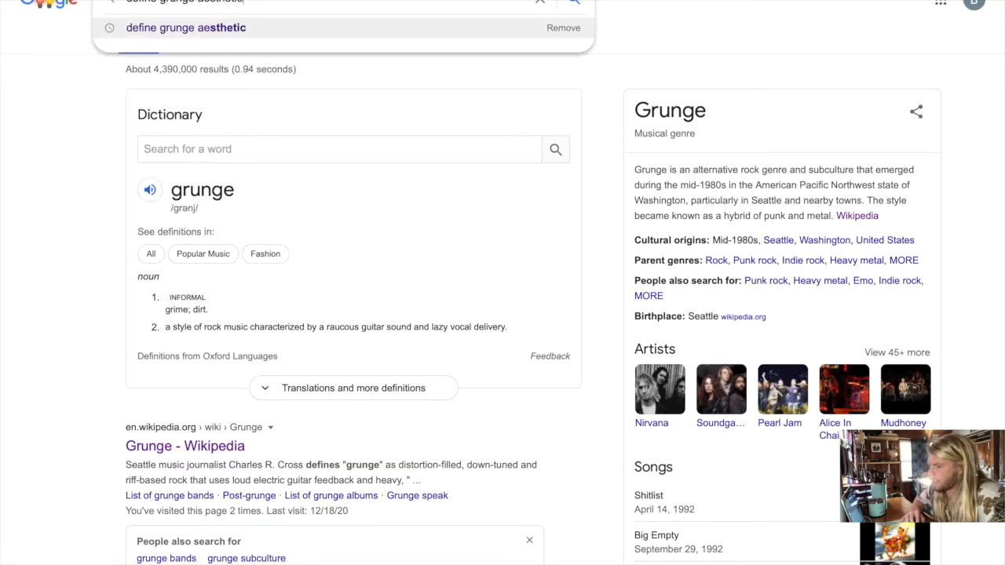
key(Return)
scroll(426, 157, down, 1)
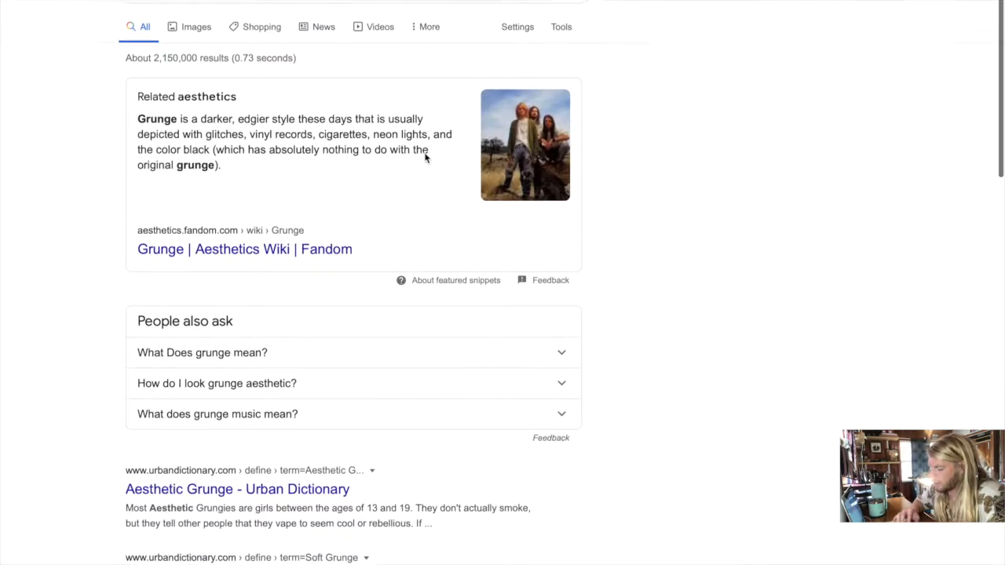
- Read the featured snippet on the grunge aesthetic, highlighting "Related aesthetics", "edgier" and "glitches" in turn
click(140, 83)
drag(140, 83, 240, 84)
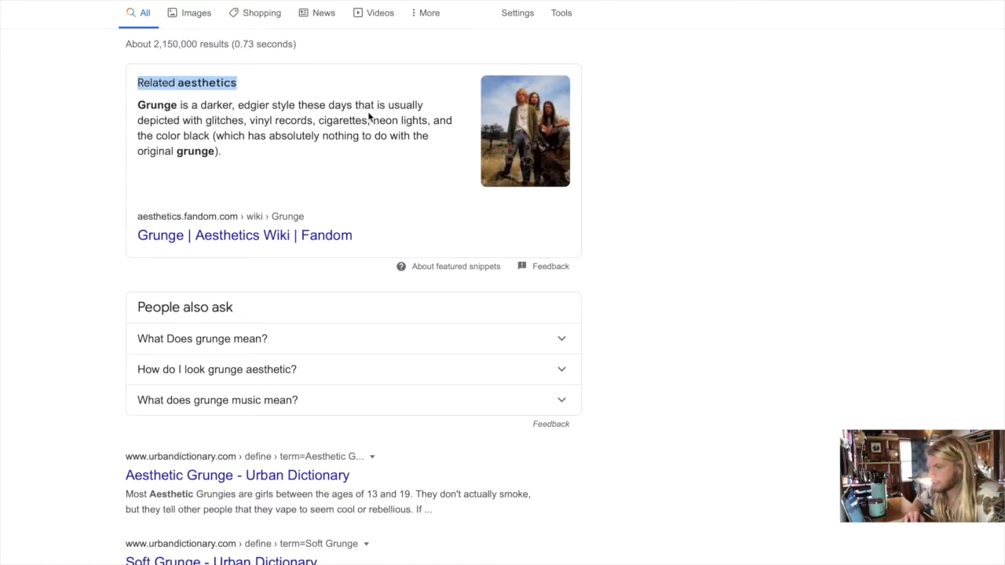
double_click(257, 103)
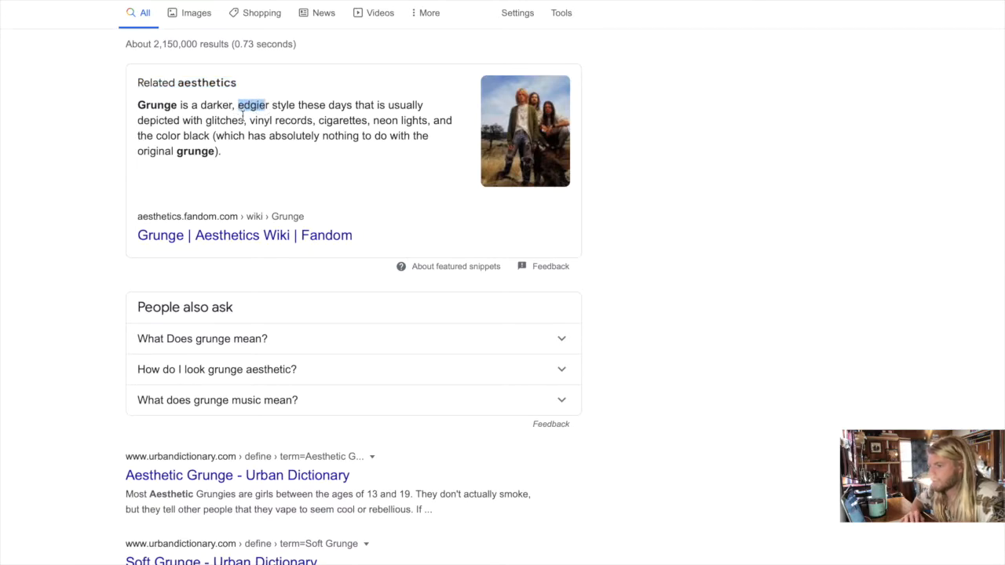
double_click(236, 120)
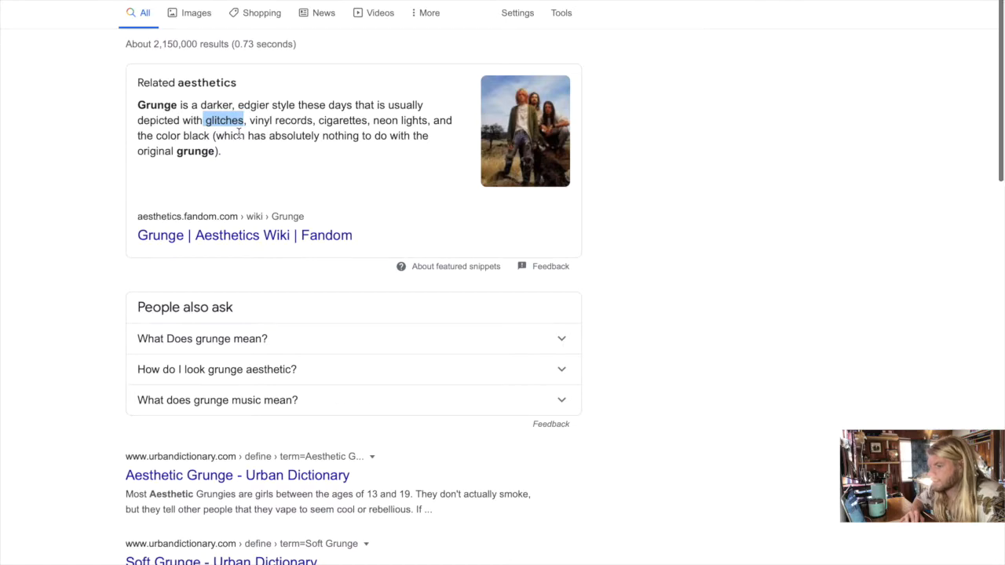
scroll(239, 133, down, 1)
click(54, 217)
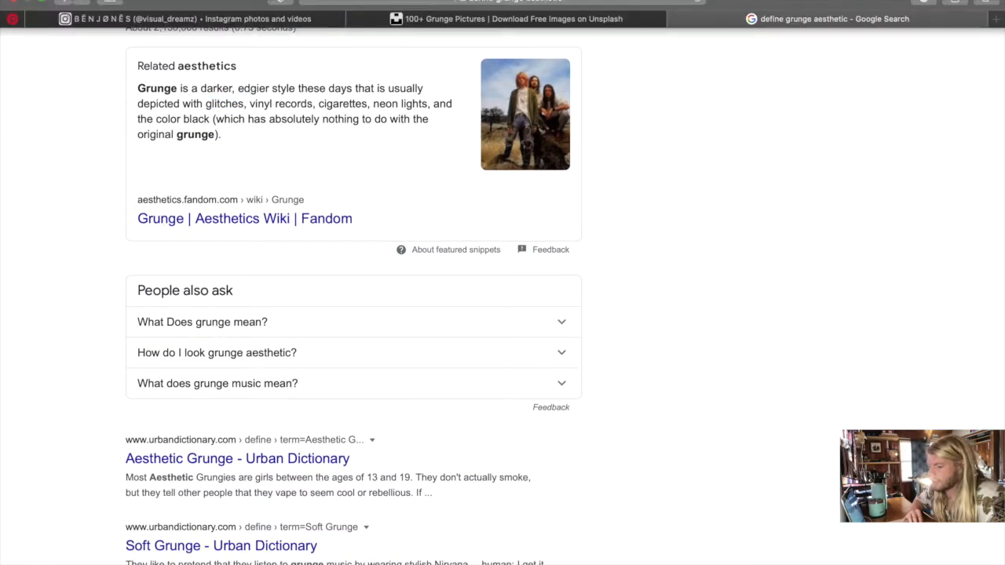
- Switch to the designer's Instagram profile, browse the poster grid, and open the "public poster" announcement post
mouse_move(280, 8)
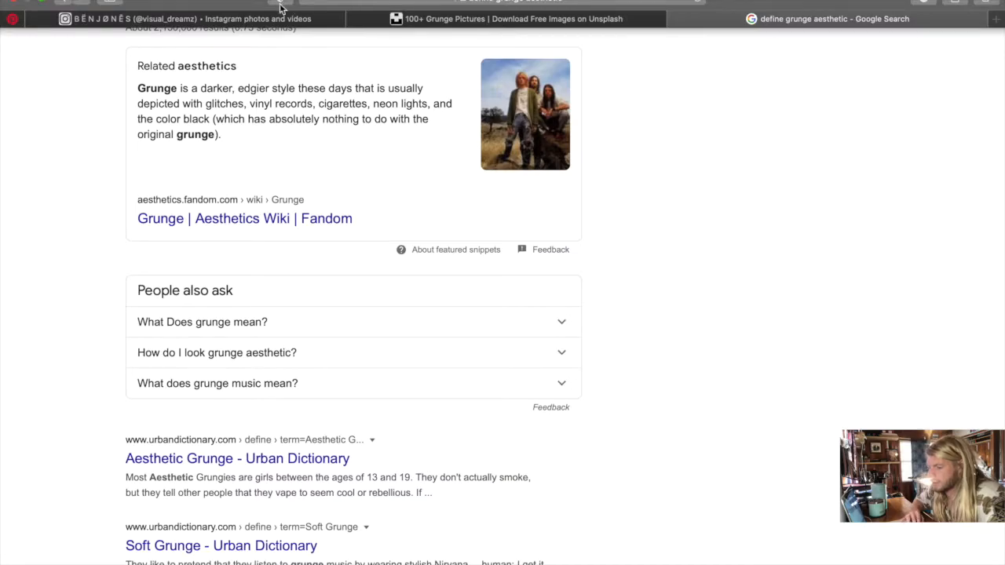
click(243, 20)
scroll(531, 260, down, 3)
scroll(531, 260, down, 15)
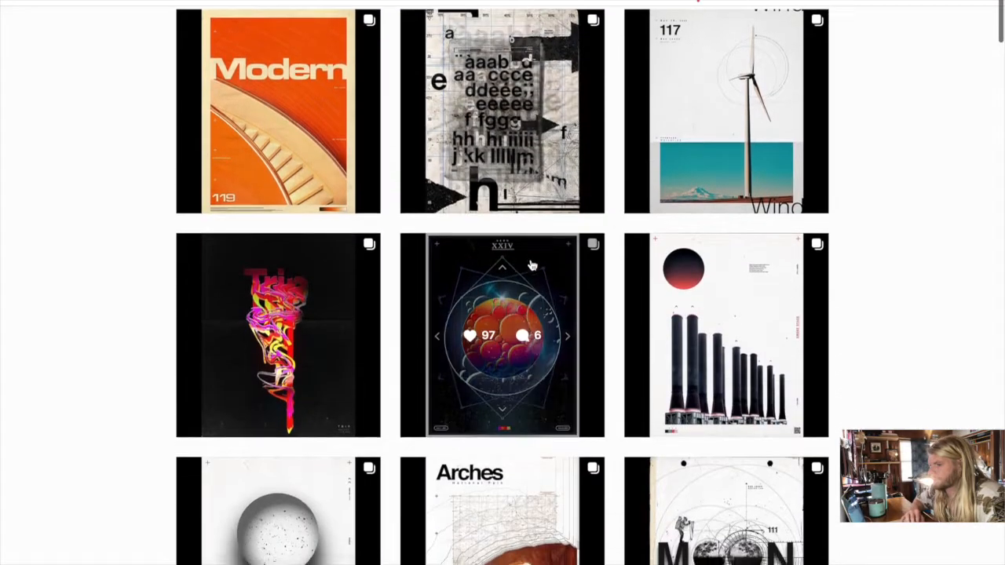
scroll(530, 266, down, 20)
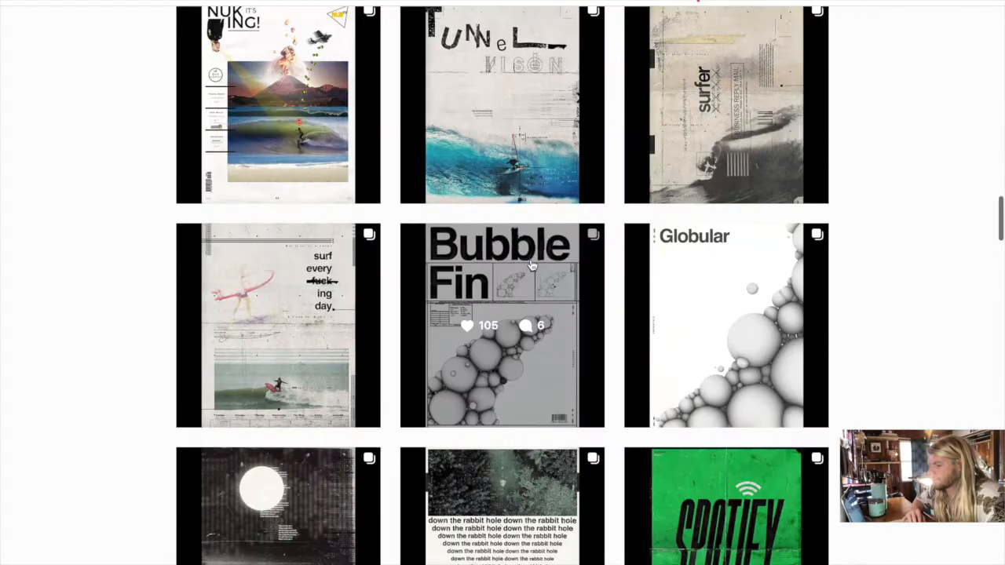
scroll(530, 265, down, 20)
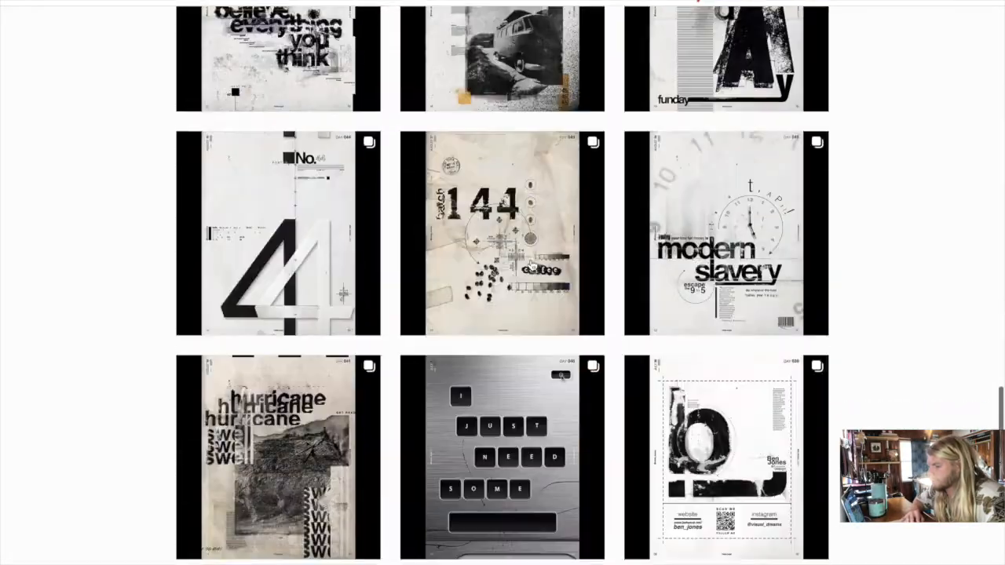
scroll(531, 265, down, 2)
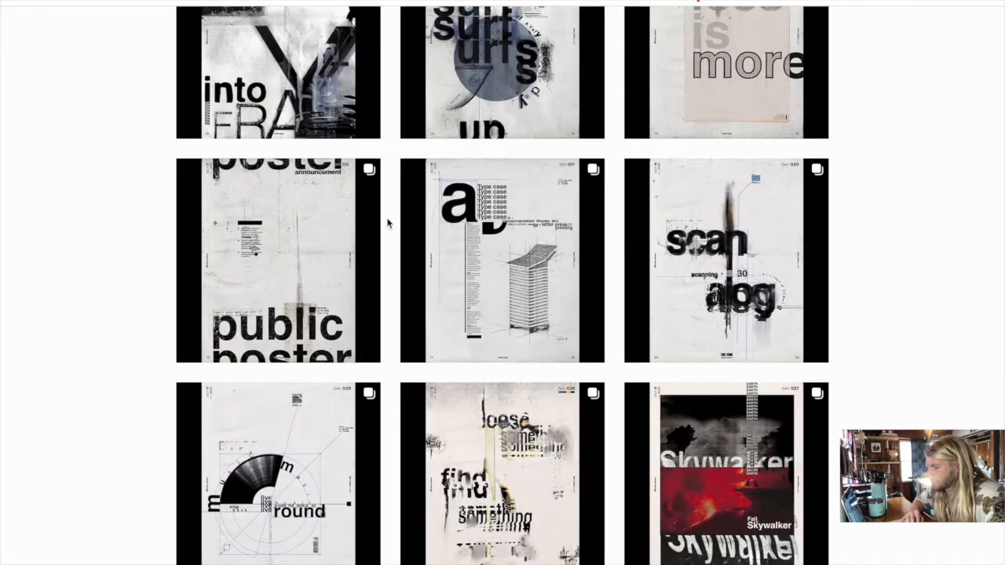
click(330, 188)
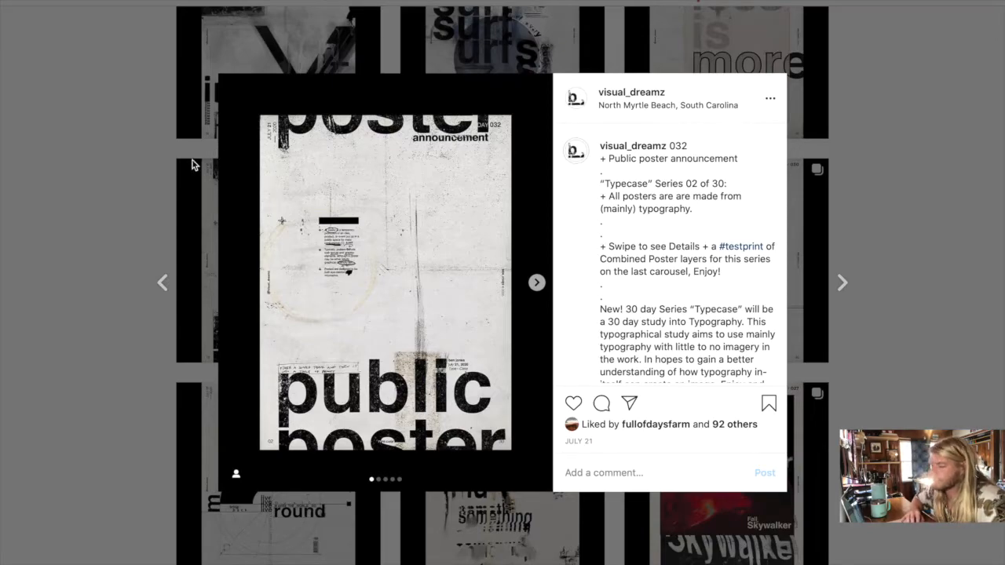
- Switch to the 220.psd document in Photoshop, show the rulers, and activate the Type tool
key(ctrl+Left)
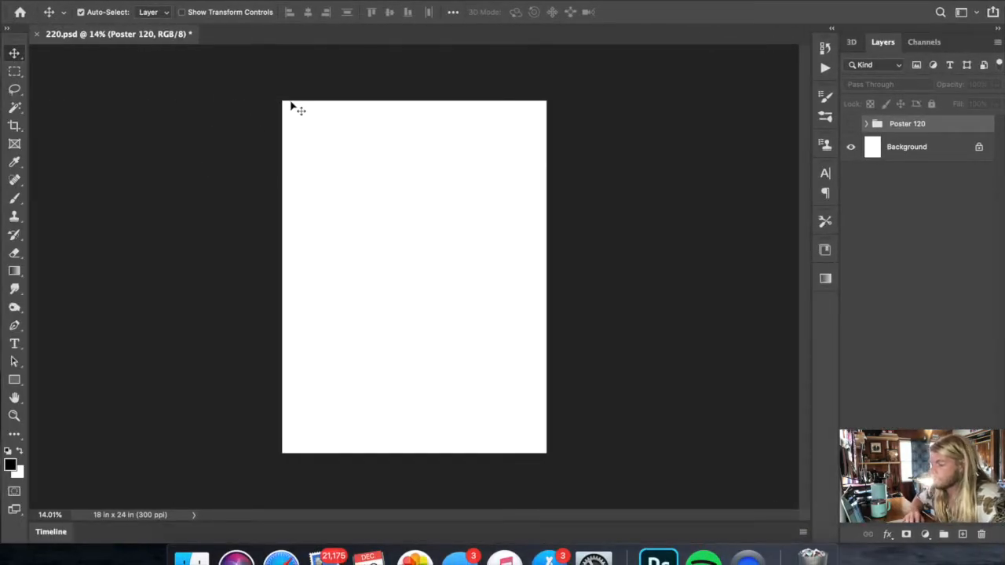
key(super+r)
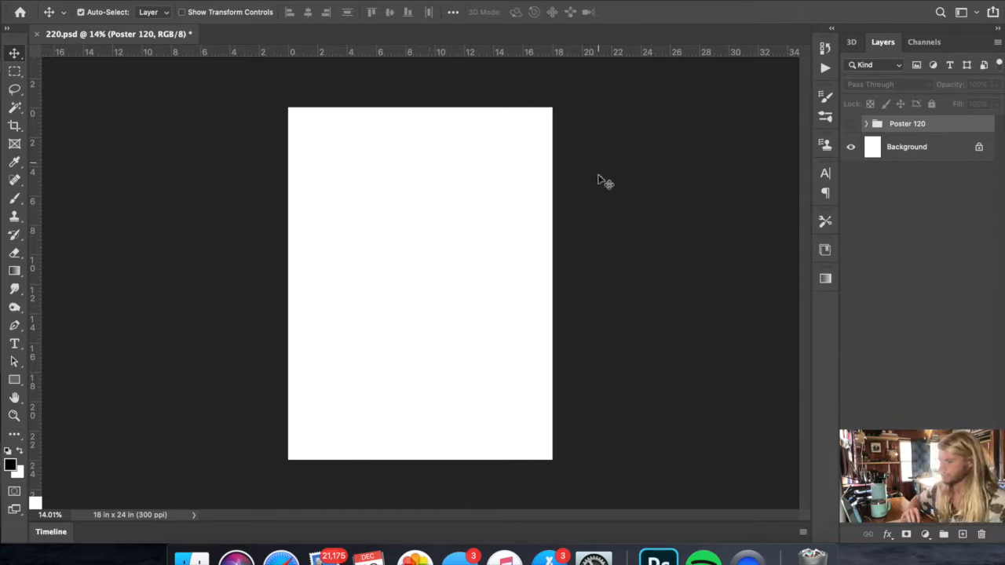
click(15, 344)
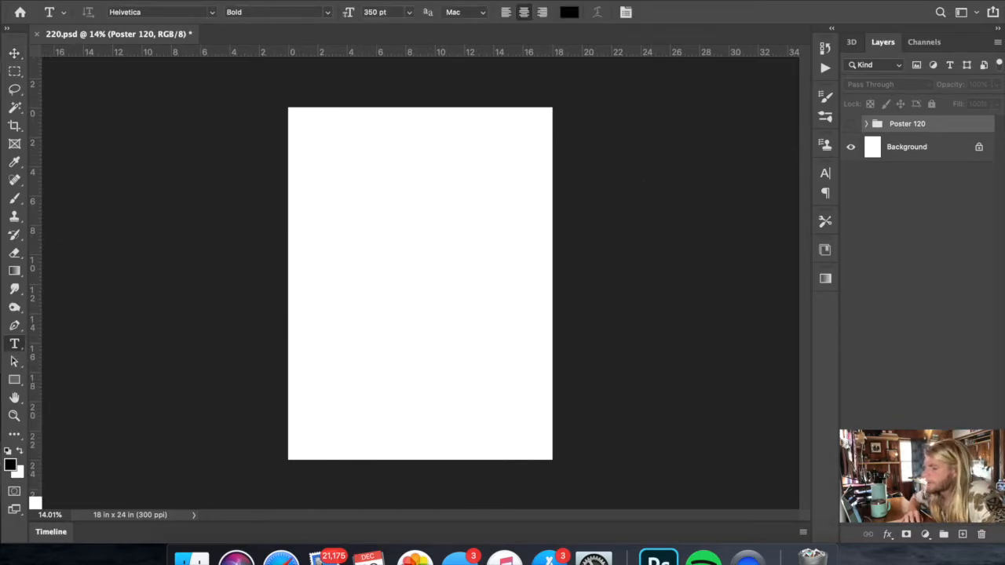
- Create a guide layout on the canvas with 3 columns, 3 rows and 1 in margins on all sides
click(385, 1)
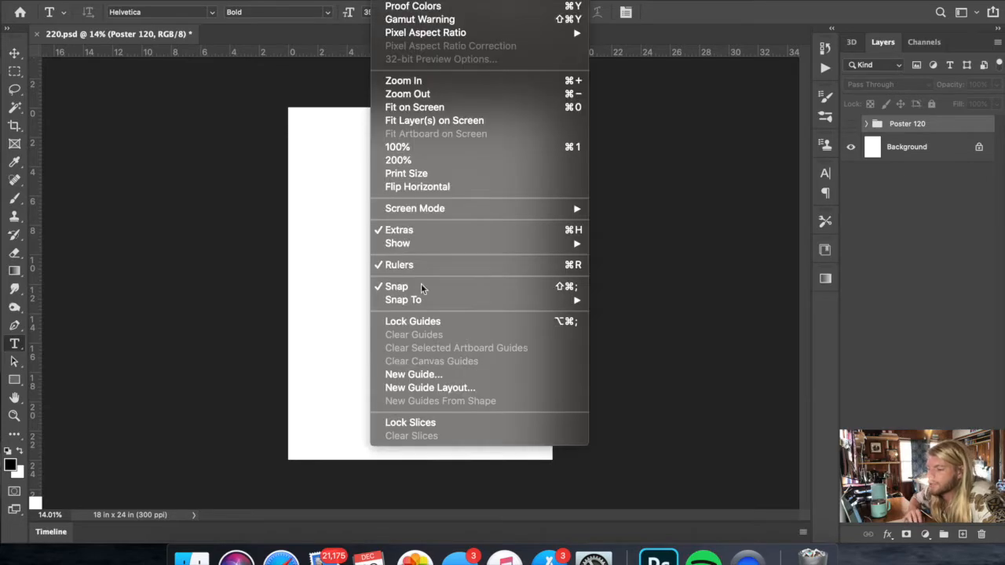
click(424, 388)
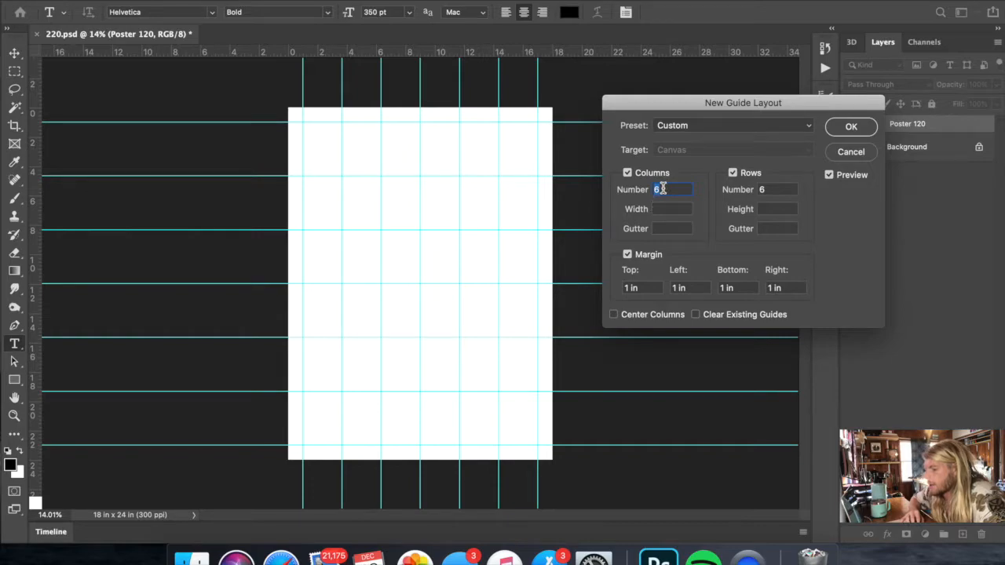
text(3)
key(Tab)
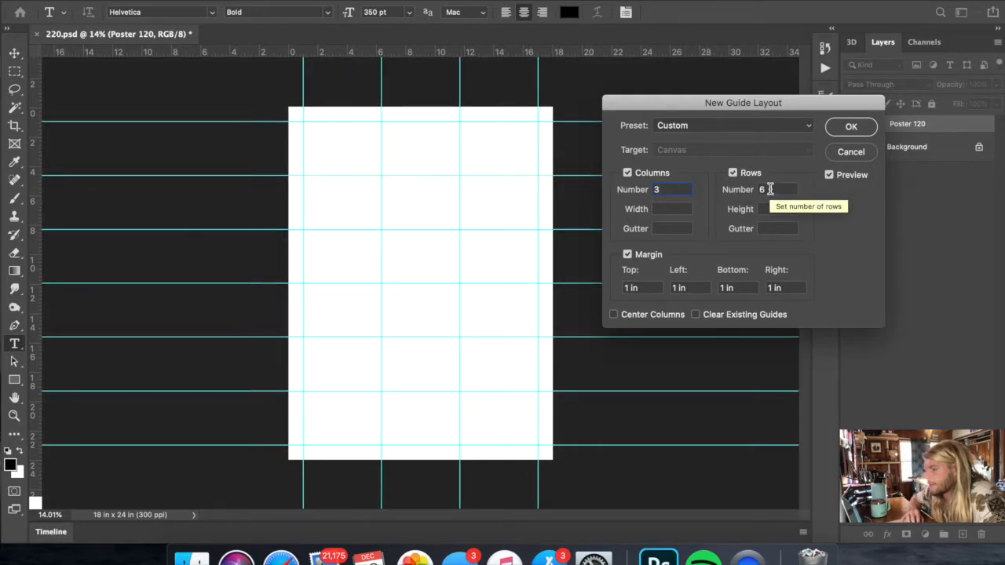
text(3)
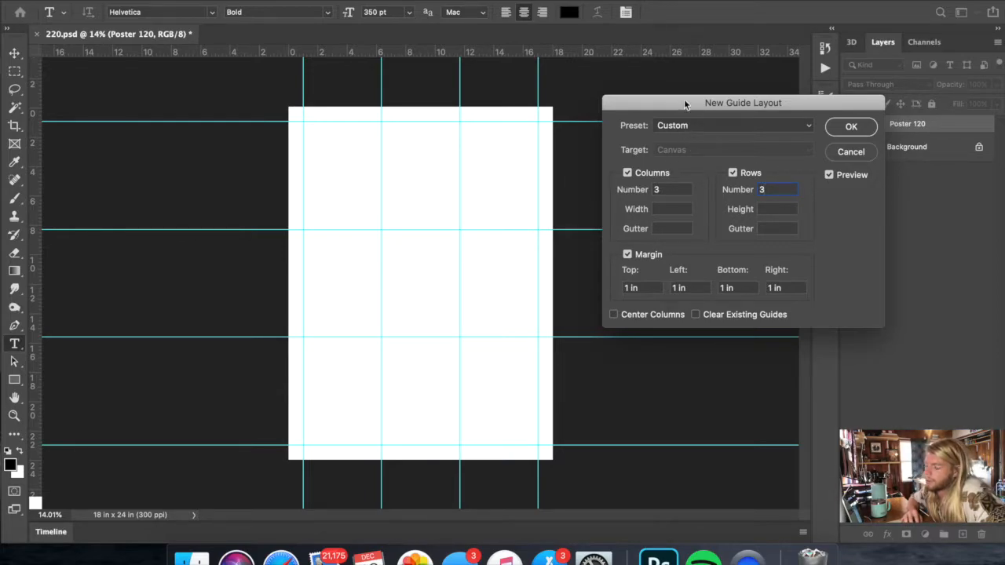
drag(688, 102, 604, 66)
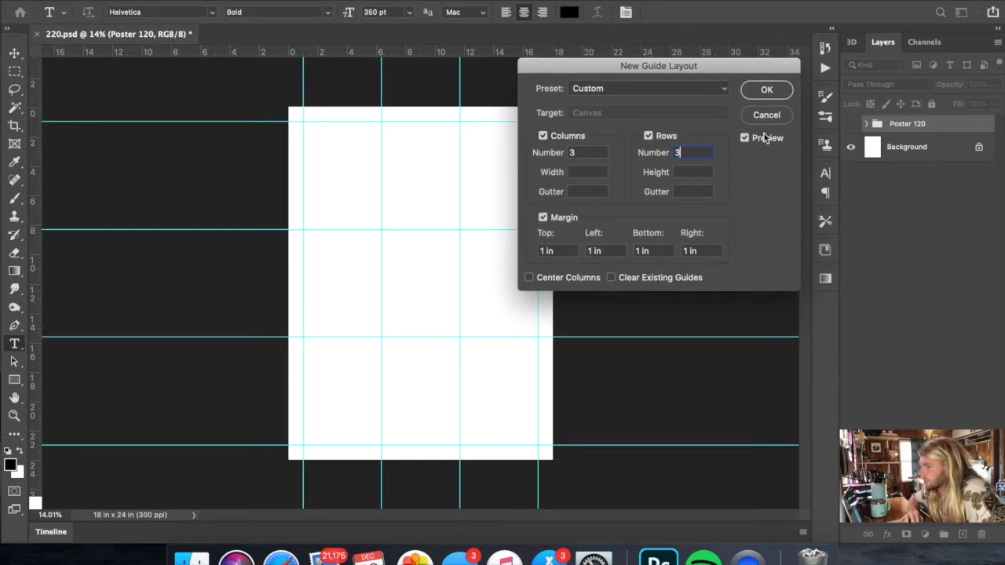
click(767, 91)
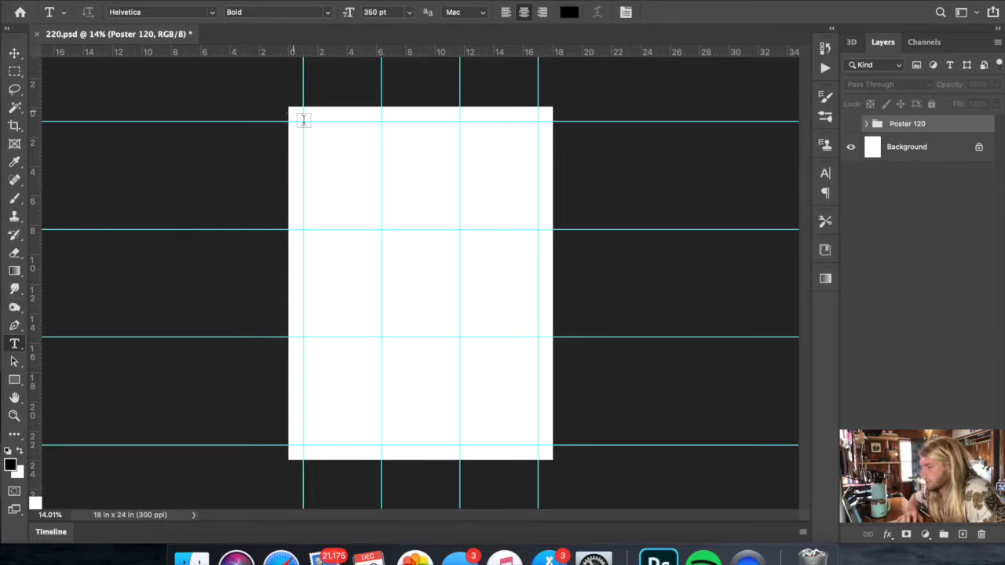
- Add the word "poster" in a text box spanning the top row of guides and set its leading to Auto
drag(304, 115, 539, 229)
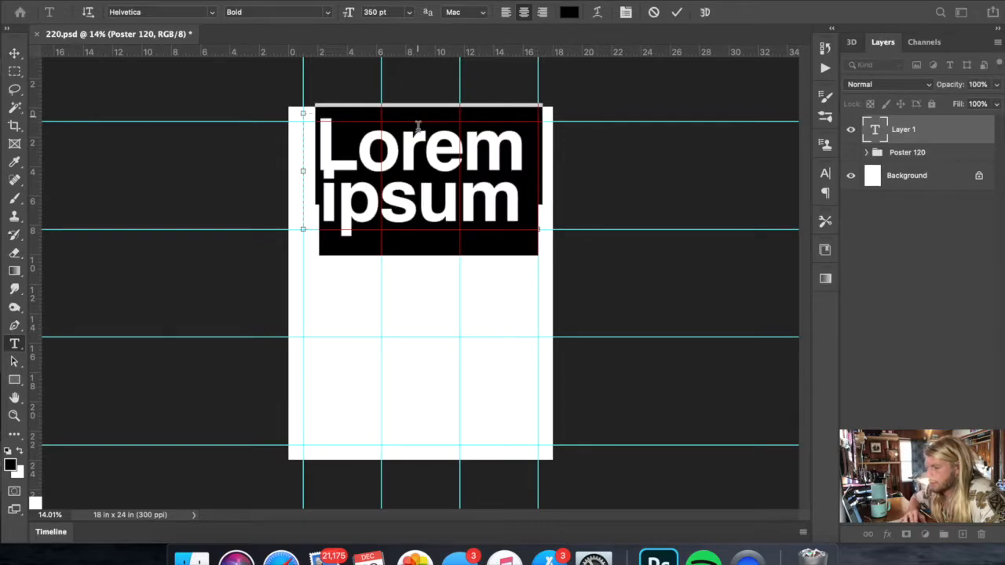
text(poster)
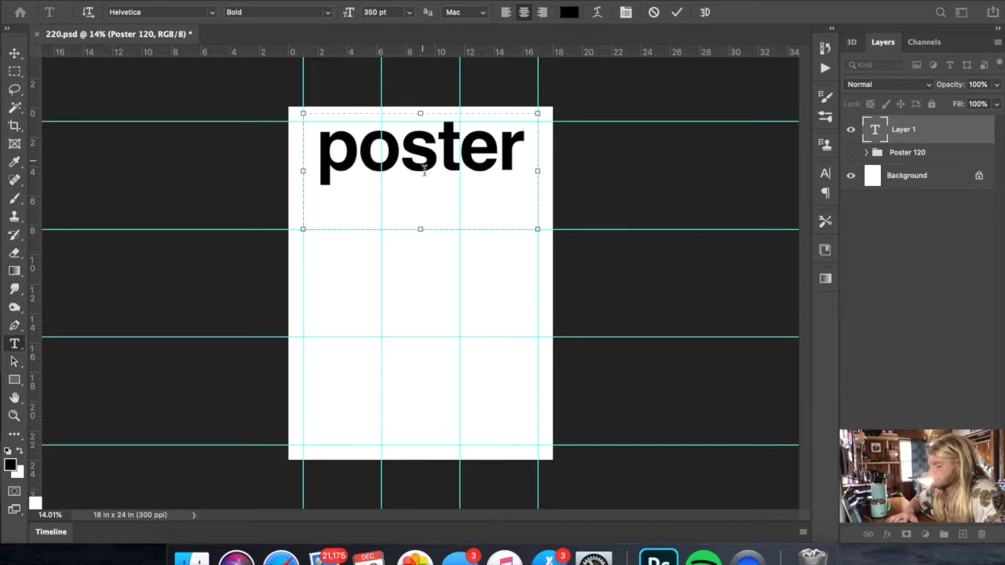
double_click(489, 160)
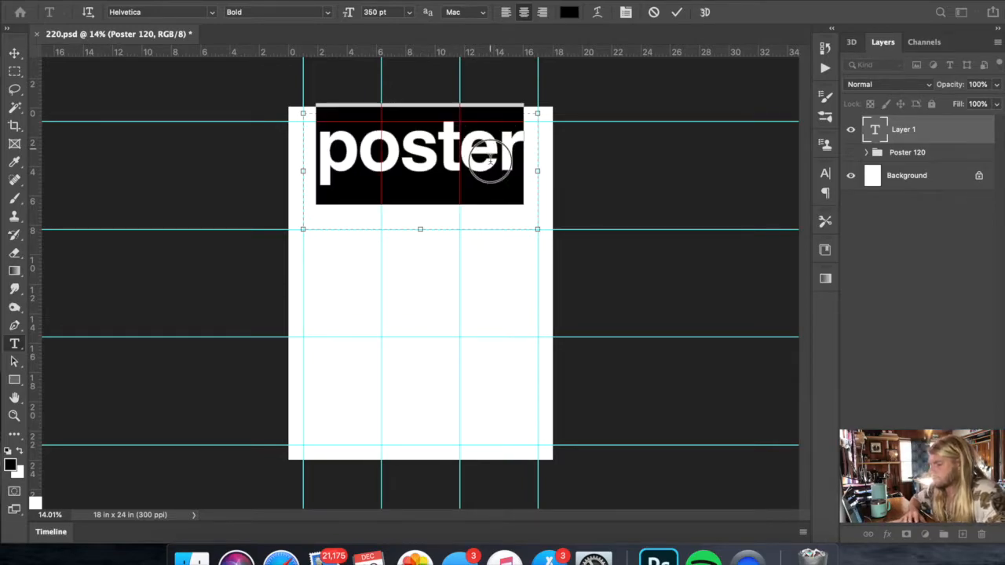
click(825, 173)
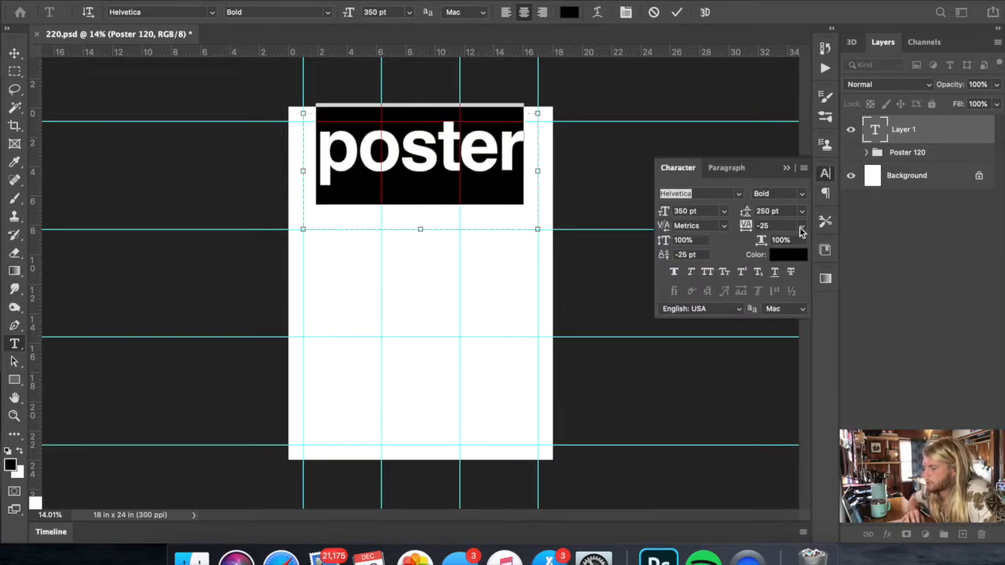
click(802, 211)
click(801, 221)
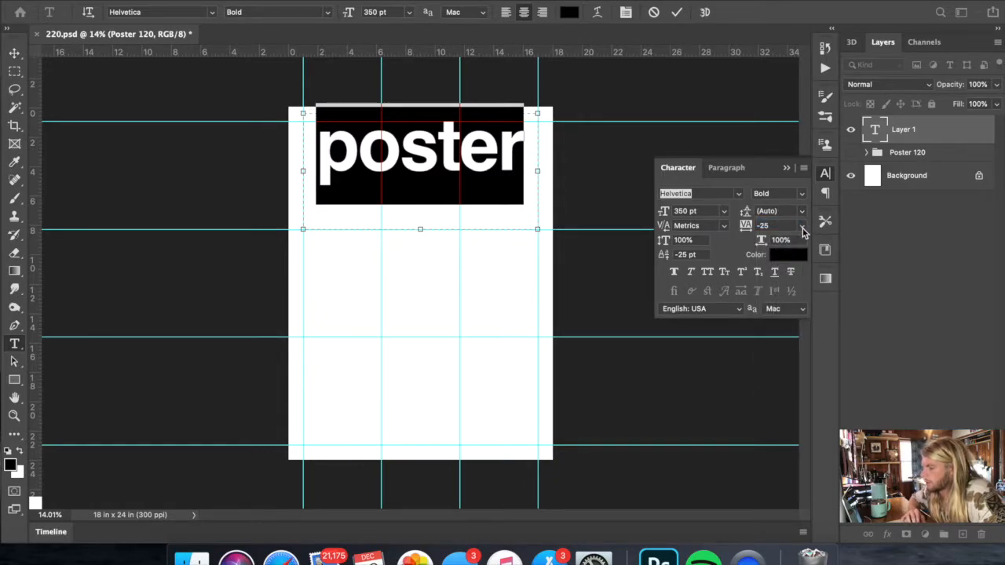
- Commit the "poster" text and tighten its tracking to -50
click(802, 227)
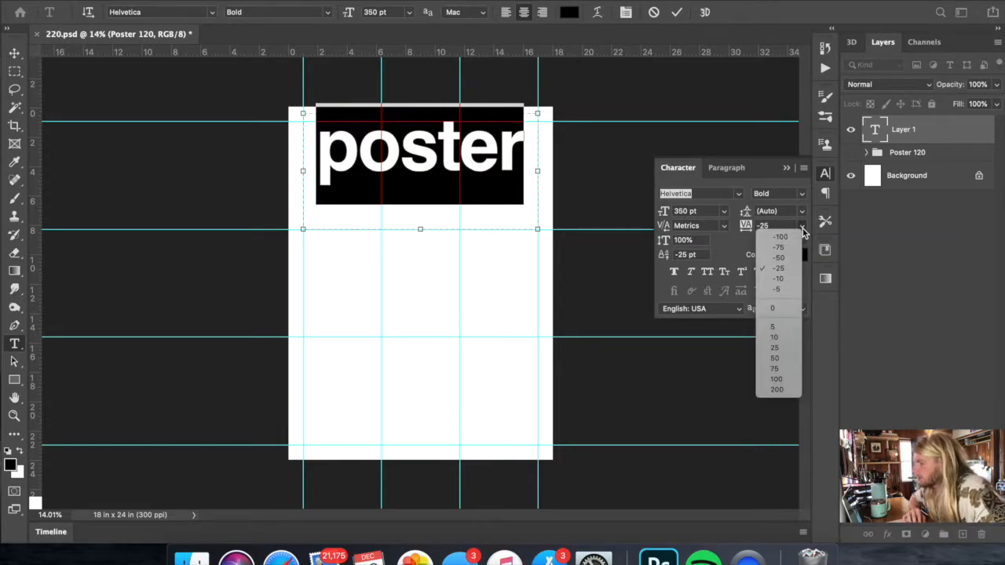
click(802, 229)
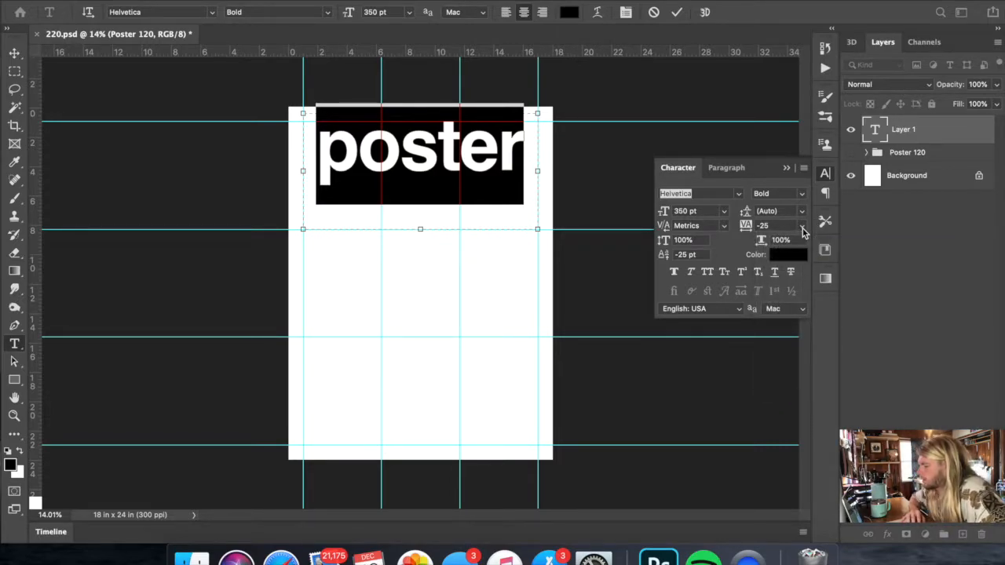
click(678, 13)
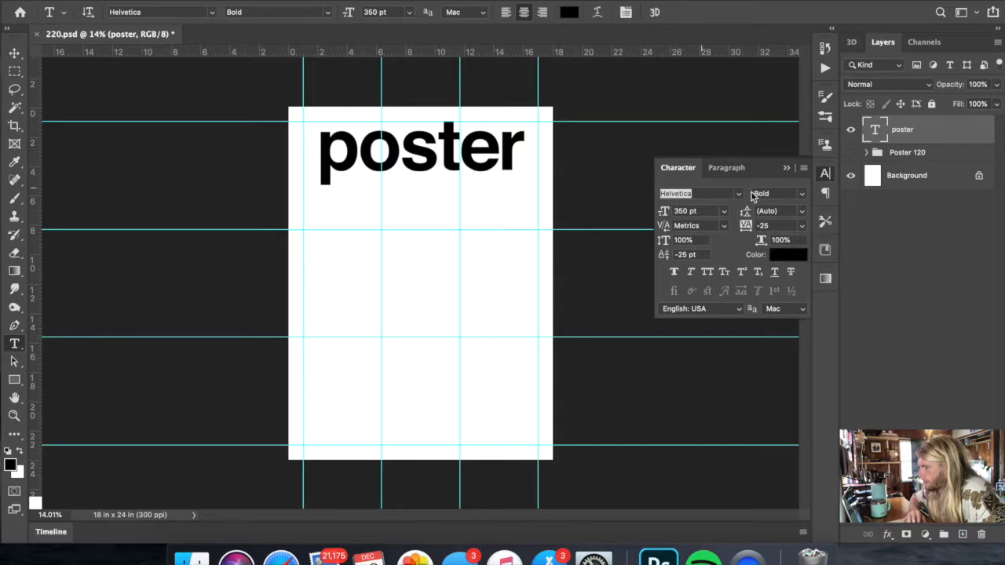
click(801, 225)
click(786, 258)
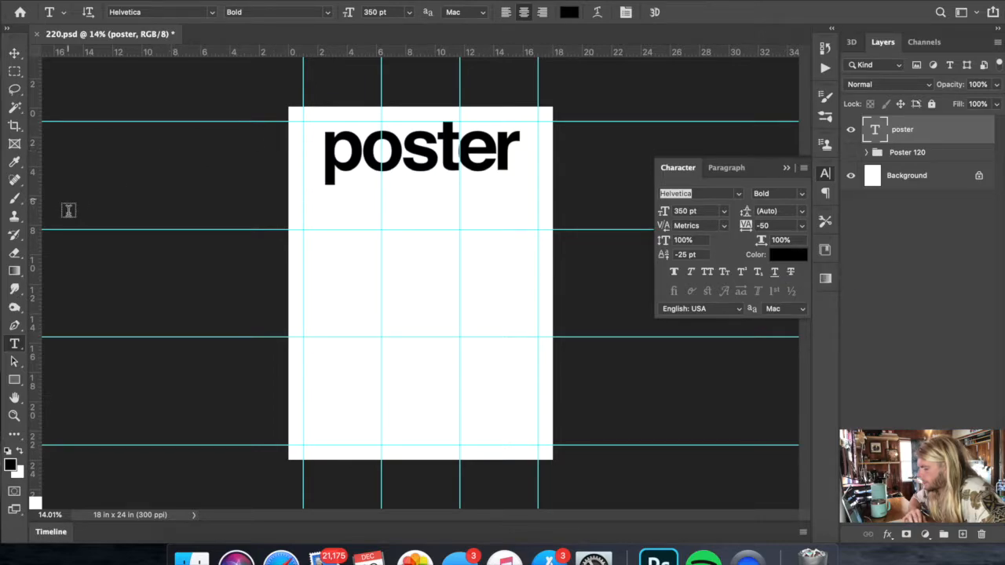
- Set the font size of the word "poster" to 375 pt and return to the Move tool
double_click(480, 151)
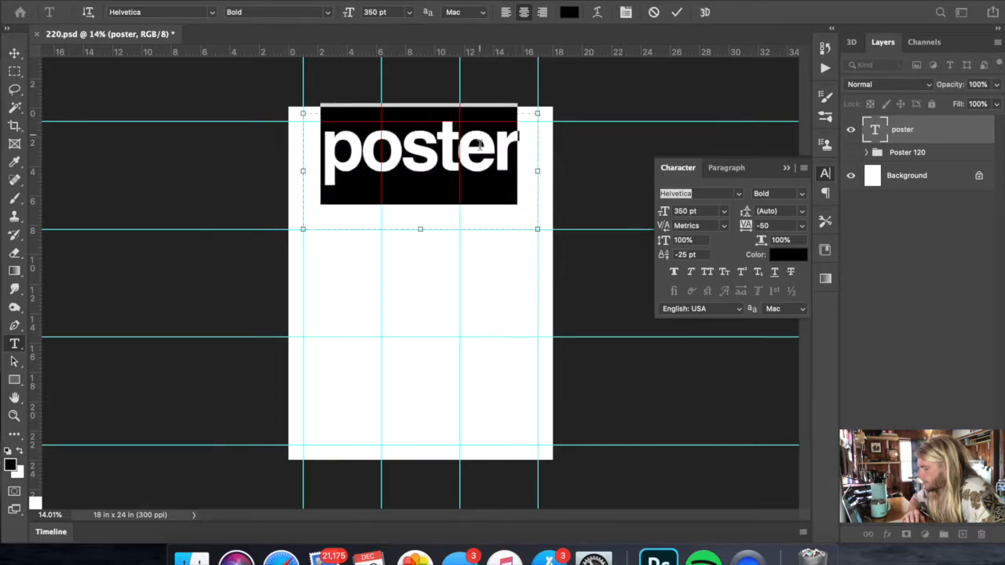
click(398, 12)
text(375)
key(Return)
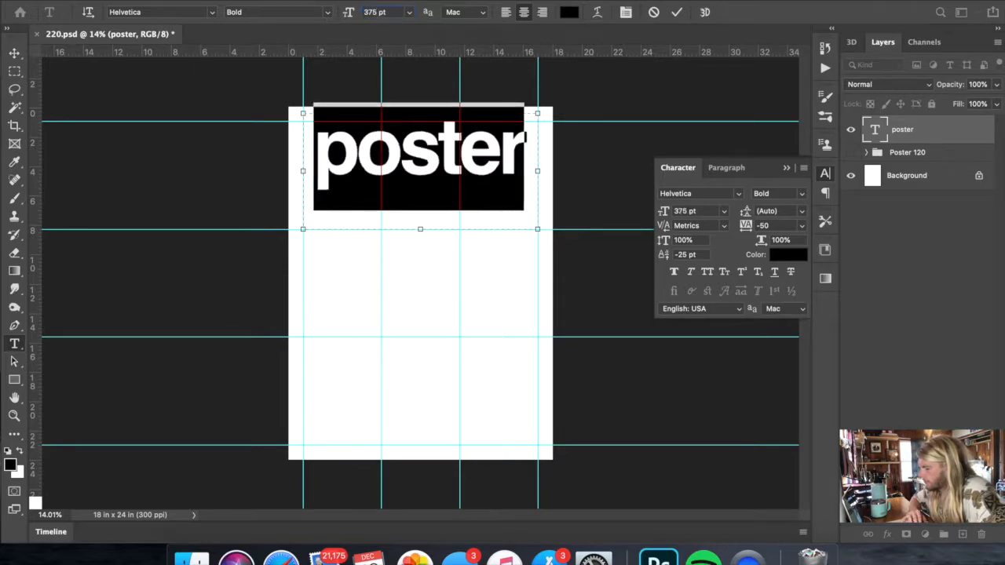
click(21, 55)
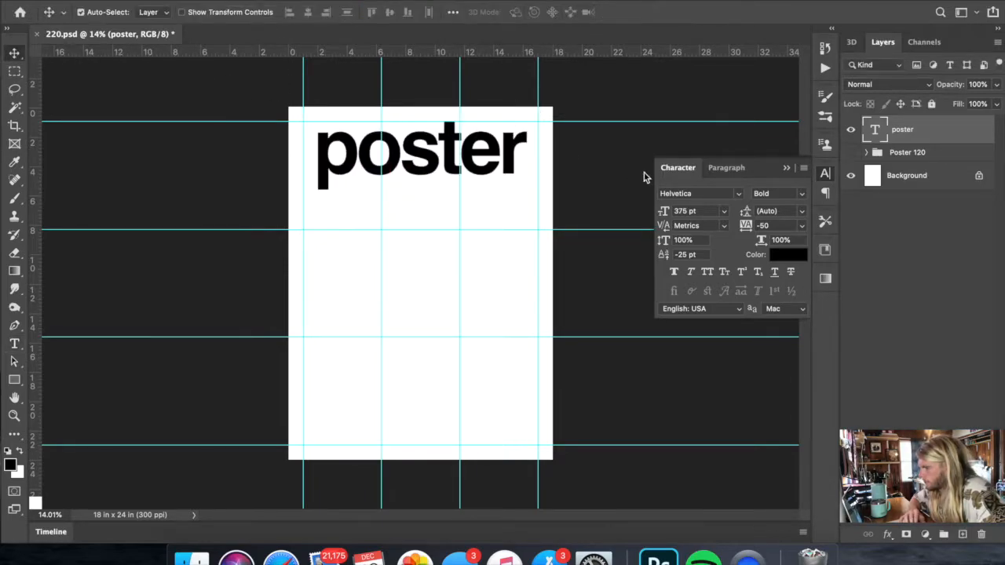
- Convert the "poster" text layer to a shape and enlarge it proportionally toward the side margin guides
right_click(916, 134)
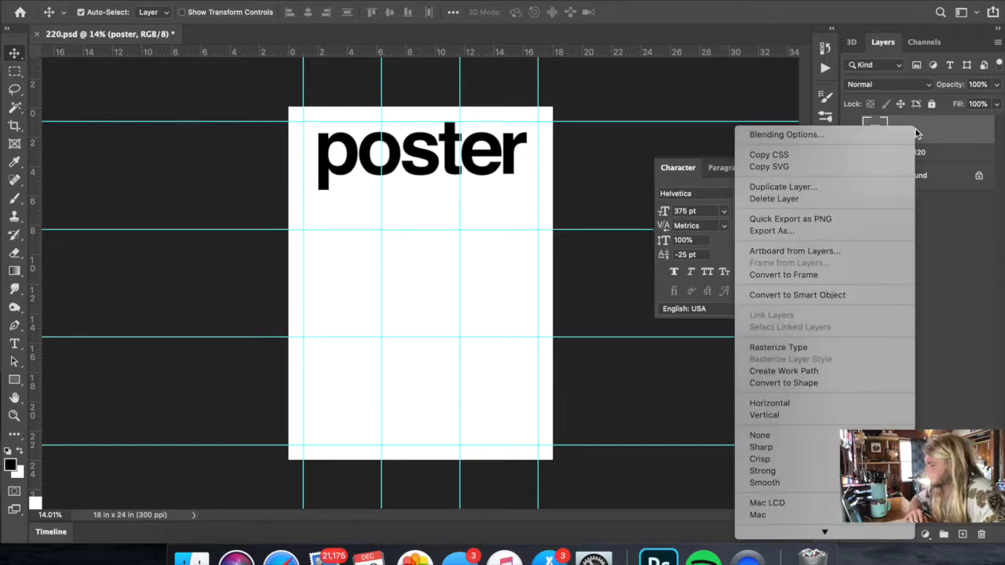
click(798, 384)
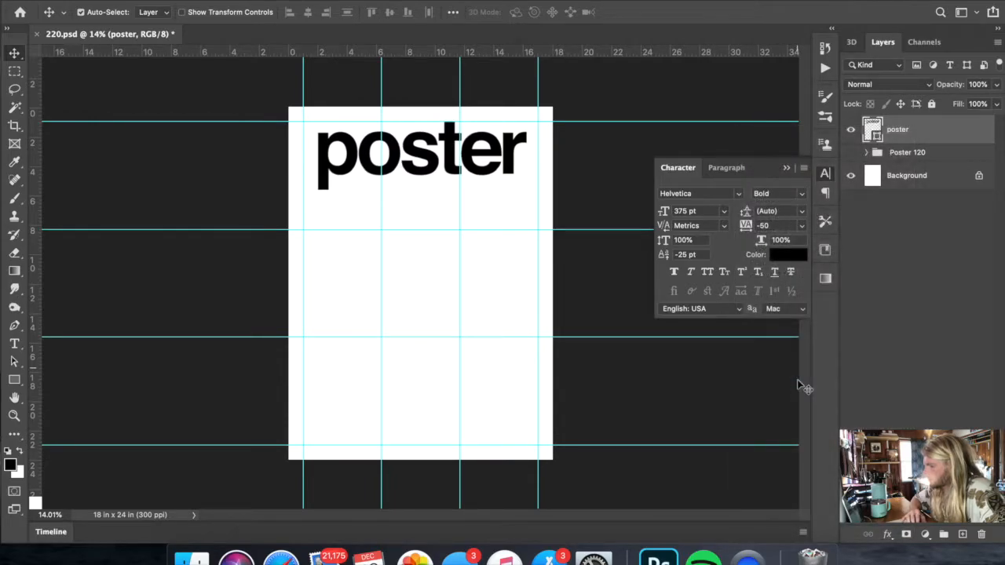
key(super+t)
drag(421, 190, 420, 196)
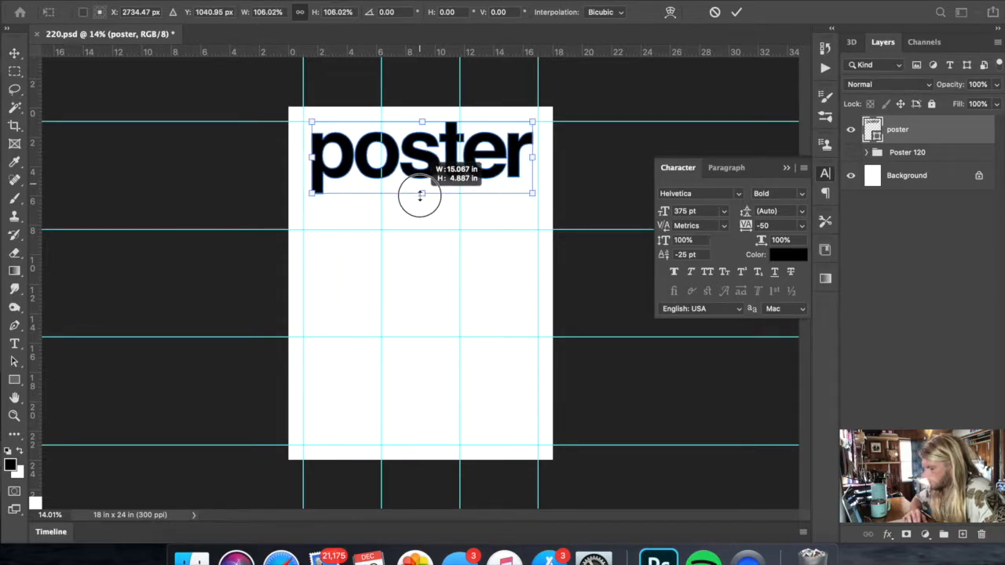
drag(420, 196, 420, 193)
mouse_move(308, 156)
mouse_down()
mouse_move(287, 155)
mouse_move(303, 156)
mouse_up()
- Fit the "poster" shape between both side margins and raise it so the canvas's top edge crops the letters
drag(538, 156, 527, 135)
key(Return)
key(ctrl+t)
key(Return)
key(ctrl+t)
key(Return)
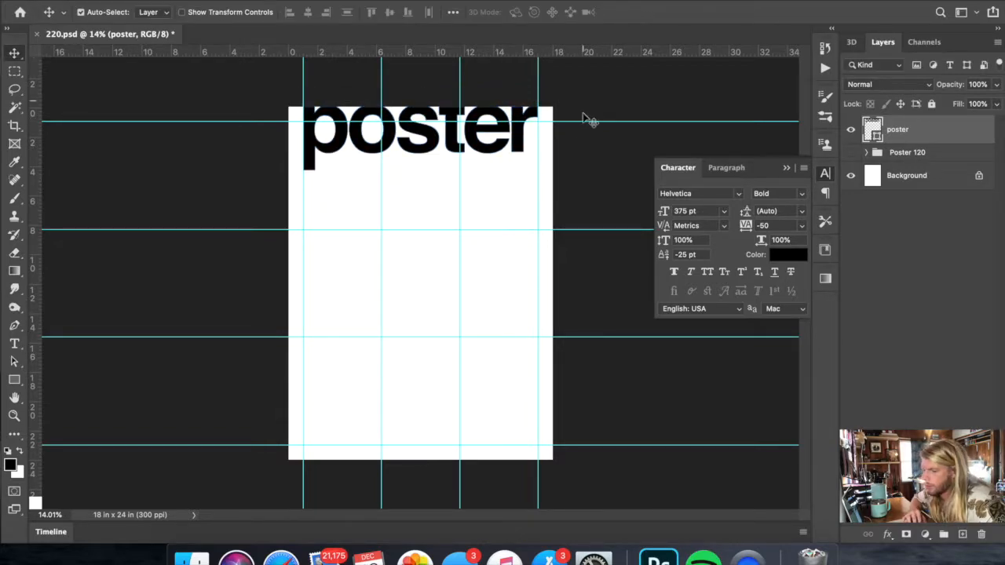
- Duplicate the "poster" shape and move the copy straight down so it runs off the canvas's bottom edge
right_click(917, 146)
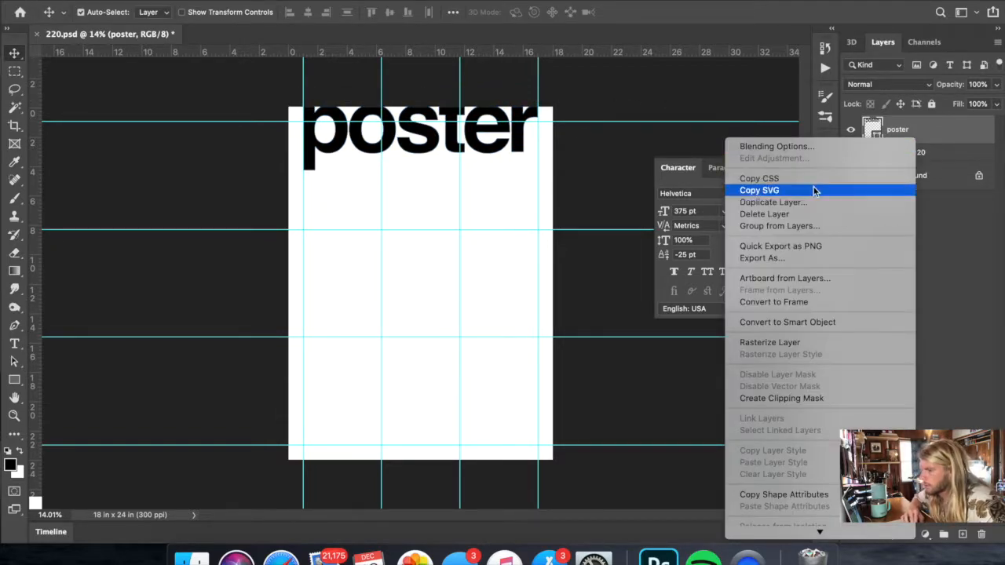
click(809, 200)
key(Return)
key(ctrl+t)
drag(467, 135, 464, 491)
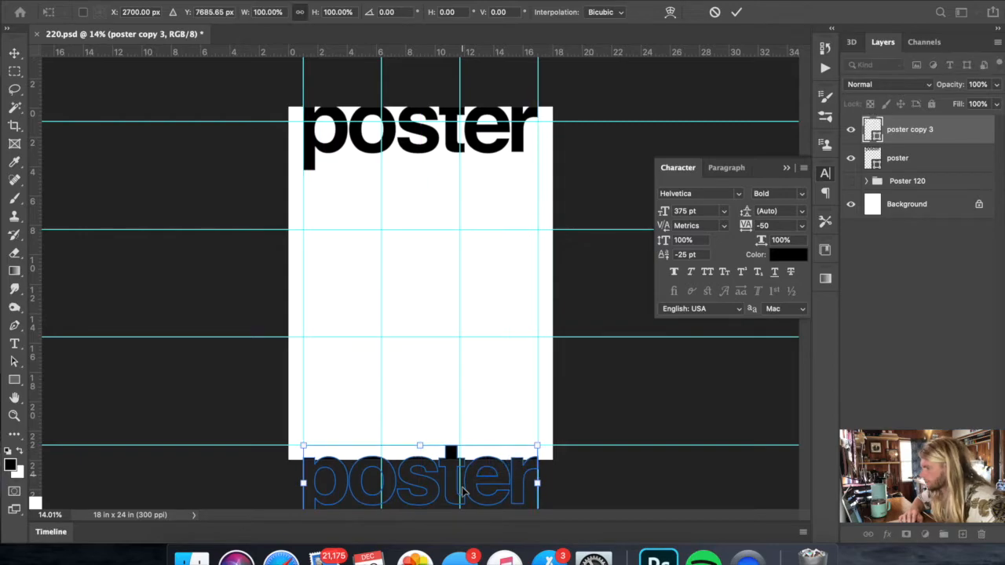
key(Return)
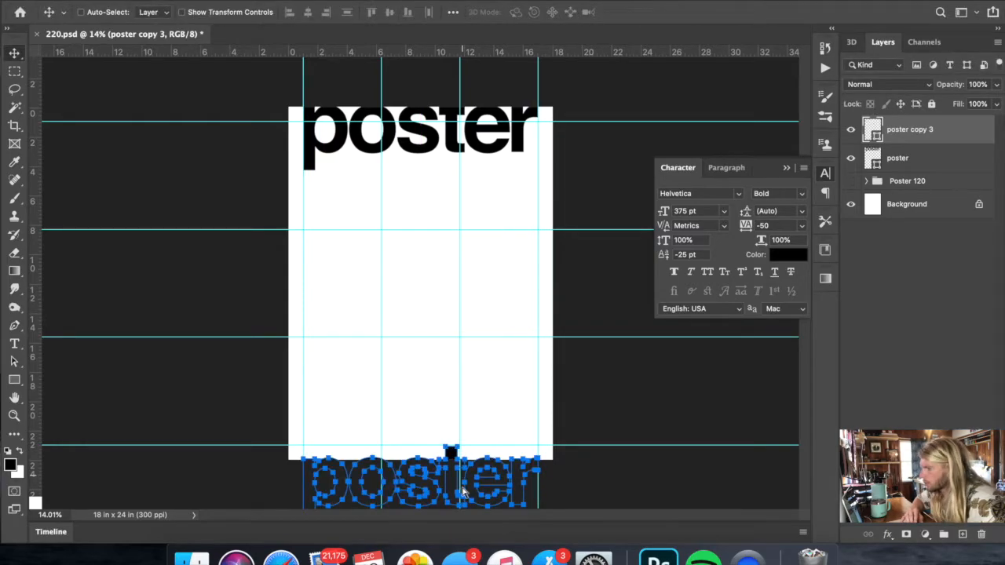
key(super+t)
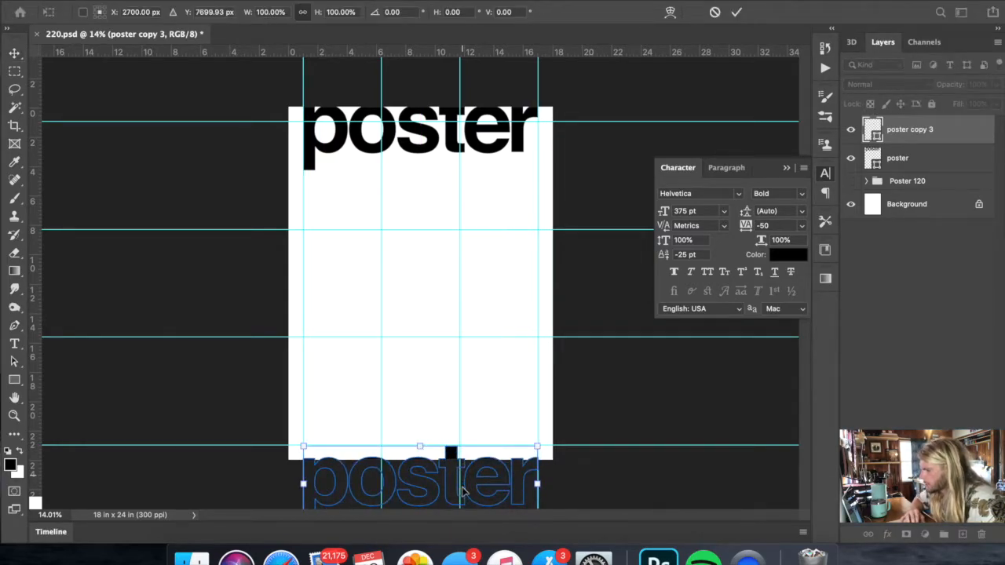
key(Return)
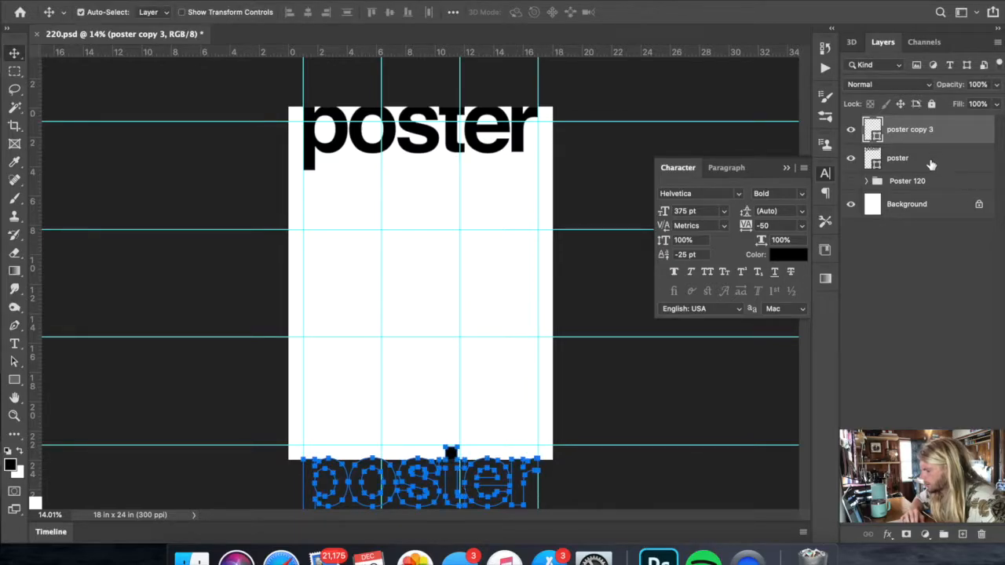
- Move both "poster" shapes up together by about 270 px, then hide the guides
click(913, 184)
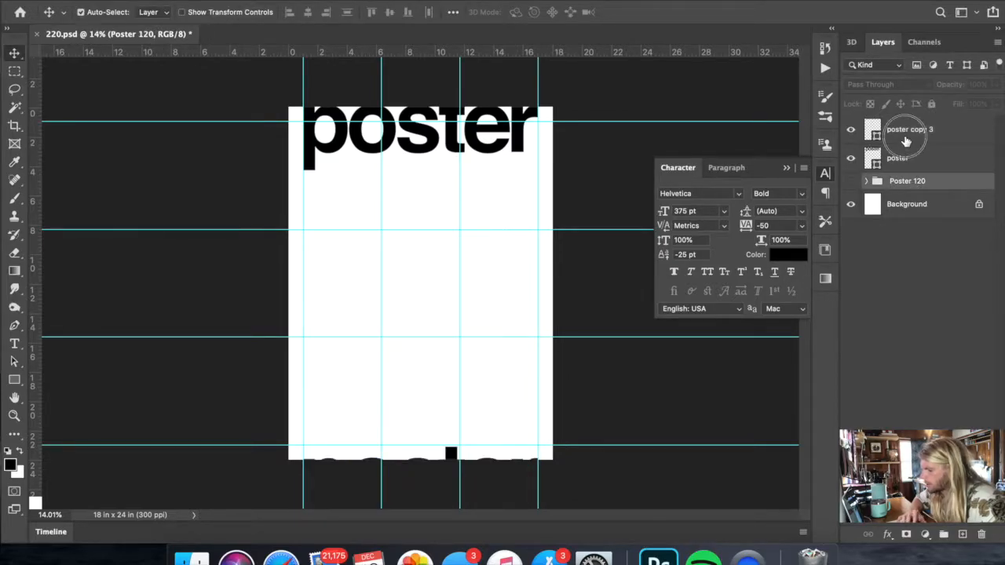
click(908, 129)
shift+click(901, 159)
key(super+t)
key(Return)
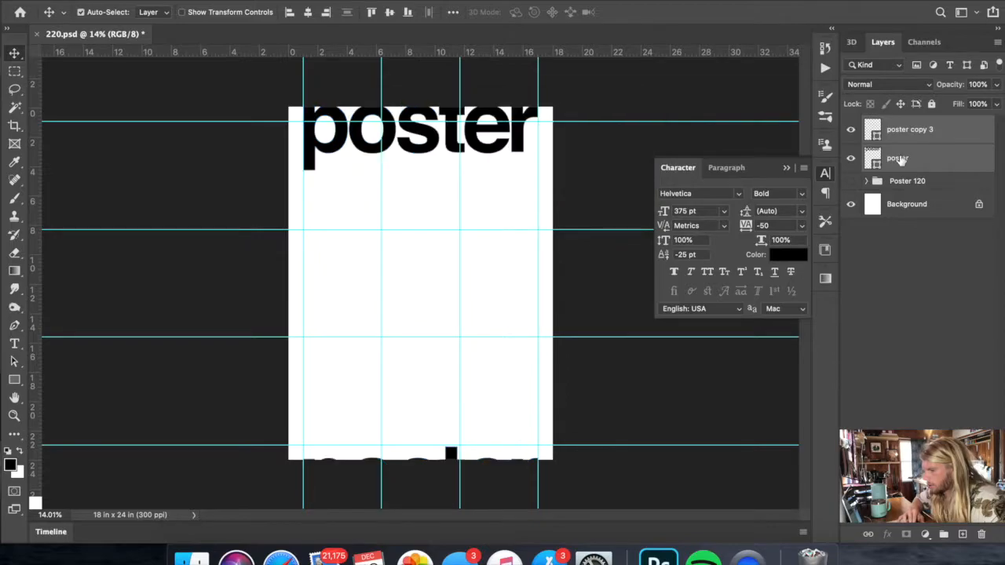
key(super+t)
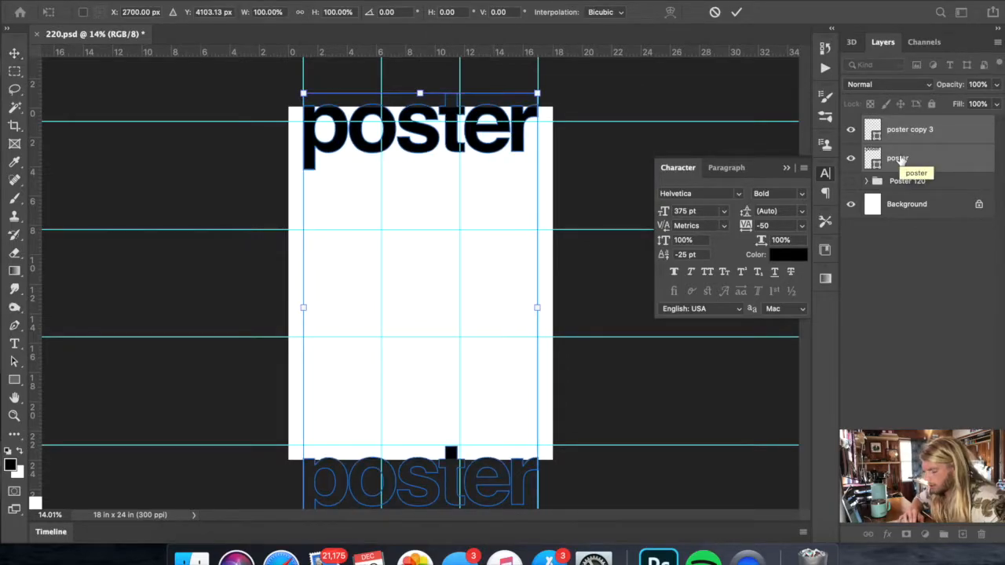
key(shift+Up)
key(shift+Up)
key(shift+Up)
key(shift+Up)
key(shift+Up)
key(shift+Up)
key(shift+Up)
key(shift+Up)
key(shift+Up)
key(shift+Up)
key(shift+Up)
key(shift+Up)
key(shift+Up)
key(shift+Up)
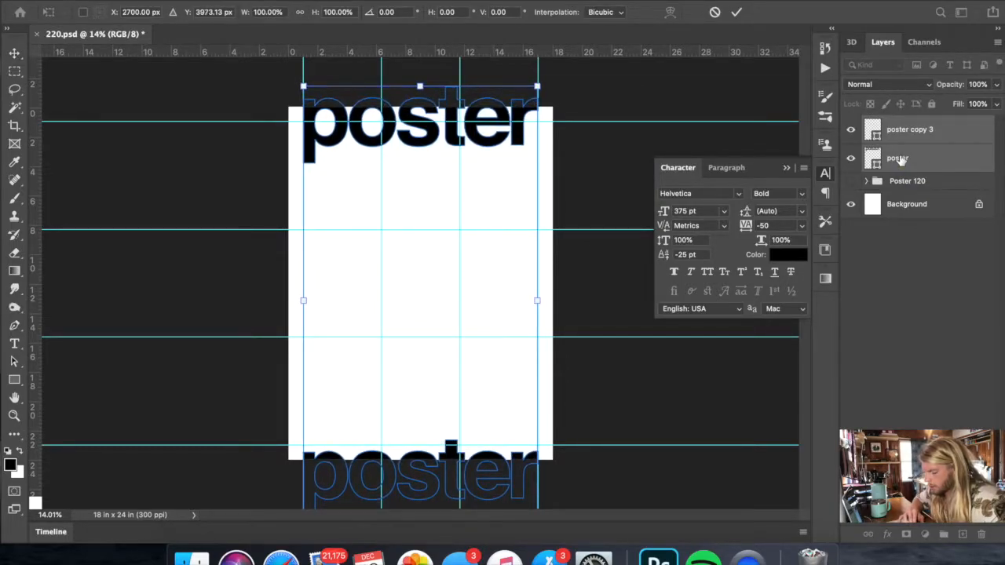
key(shift+Up)
key(shift+Up)
key(shift+Up)
key(shift+Up)
key(shift+Up)
key(shift+Up)
key(shift+Up)
key(shift+Up)
key(shift+Up)
key(shift+Up)
key(shift+Up)
key(shift+Up)
key(shift+Up)
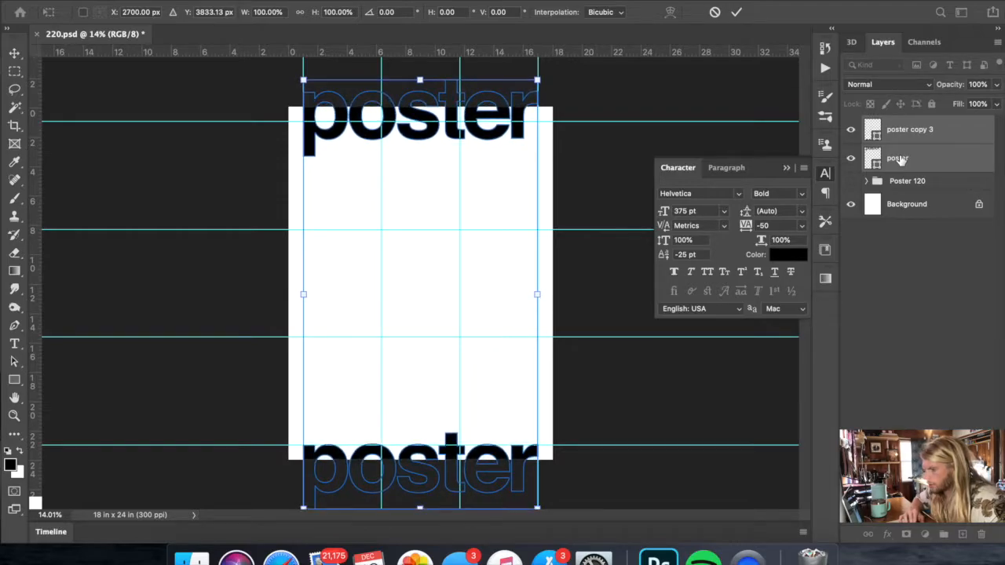
key(Return)
key(super+semicolon)
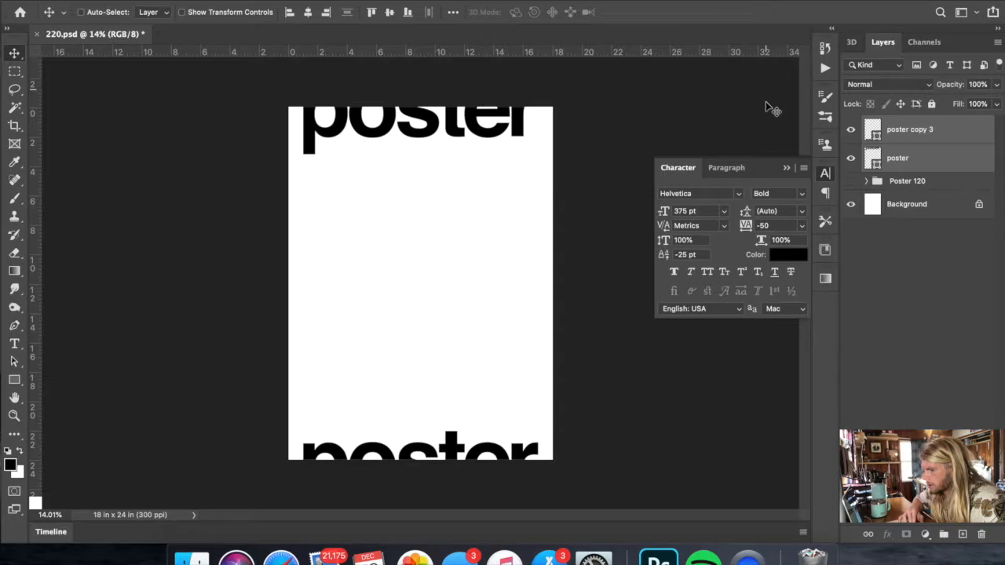
- Duplicate the bottom "poster" shape and place the copy directly above it, fully inside the canvas
click(903, 162)
right_click(901, 135)
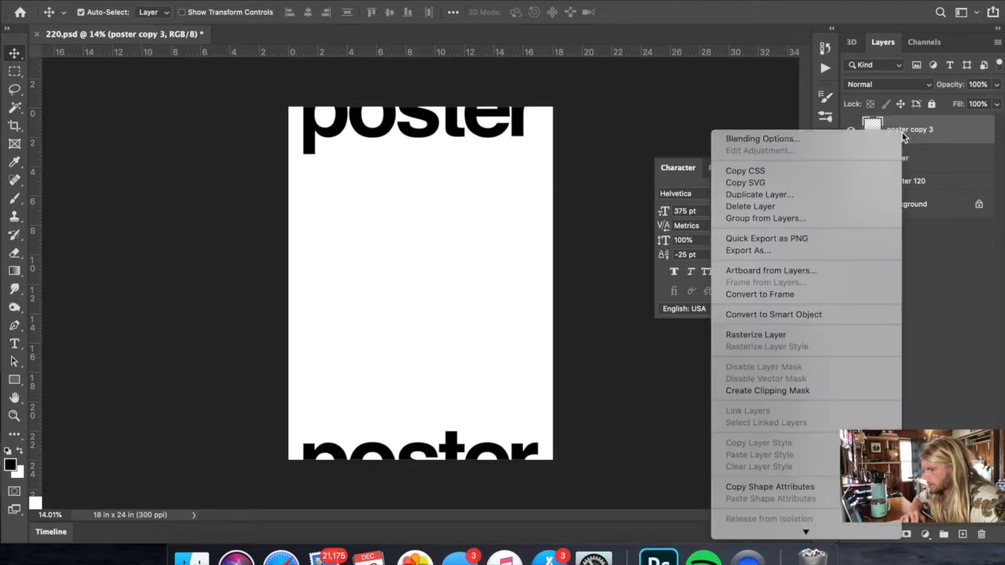
click(766, 194)
key(Return)
key(super+t)
drag(409, 454, 409, 380)
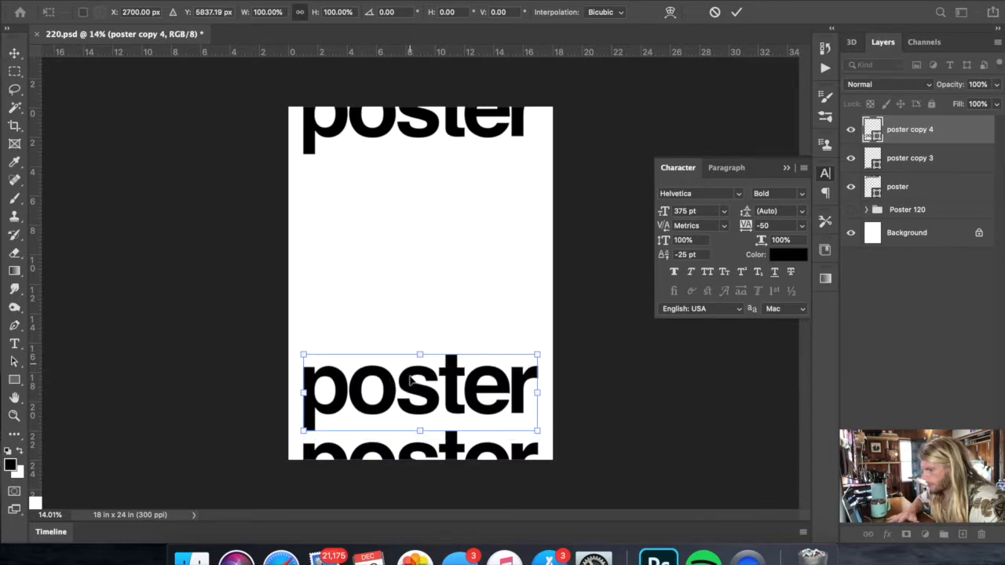
key(Return)
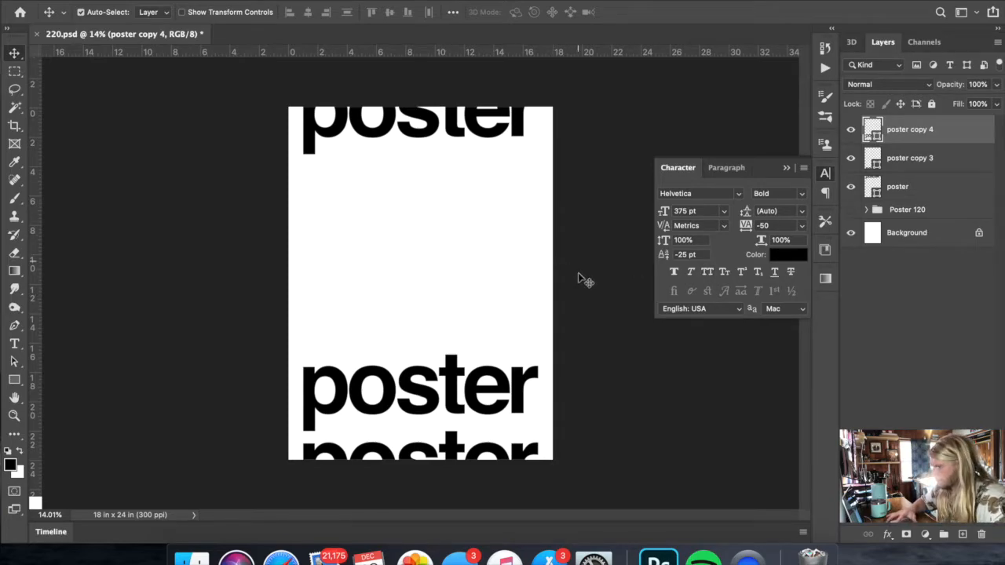
- Enlarge the poster view to about 16.4% and collapse the open Character settings
scroll(522, 299, up, 3)
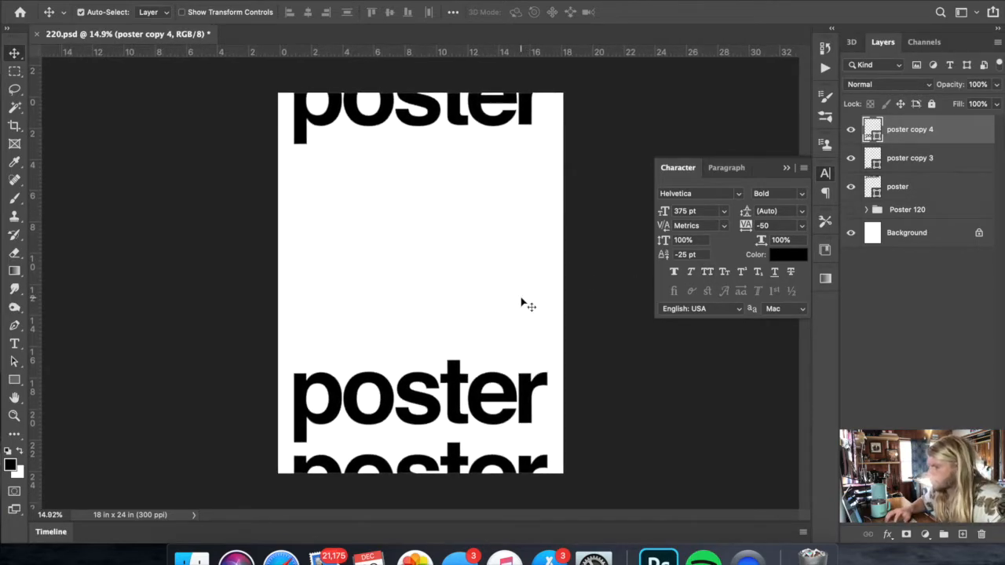
scroll(521, 299, down, 1)
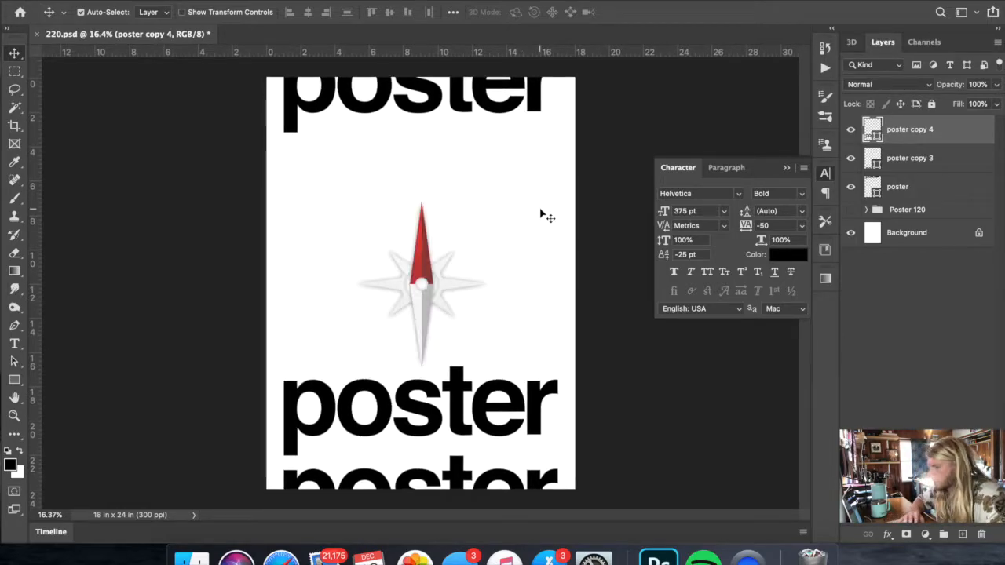
click(786, 168)
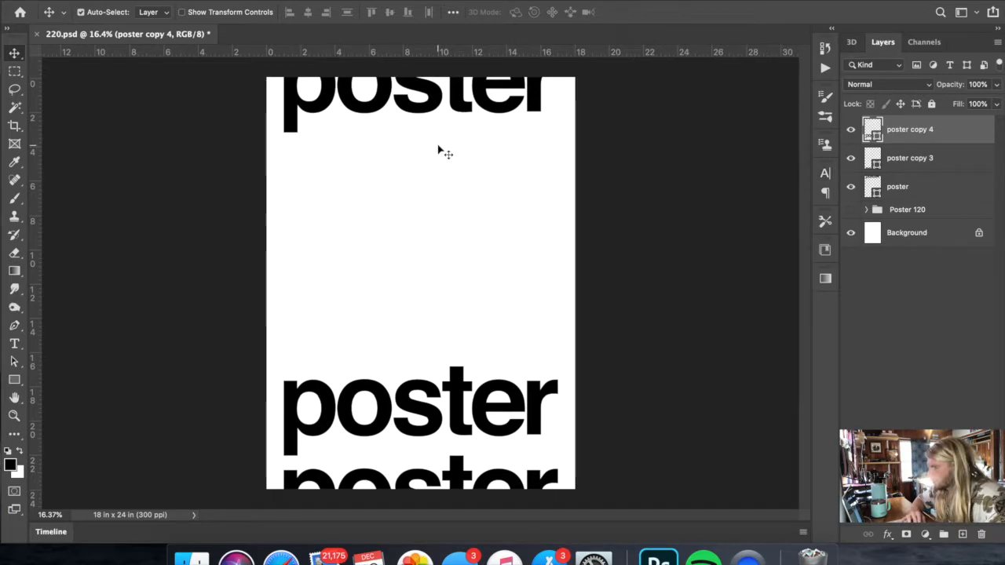
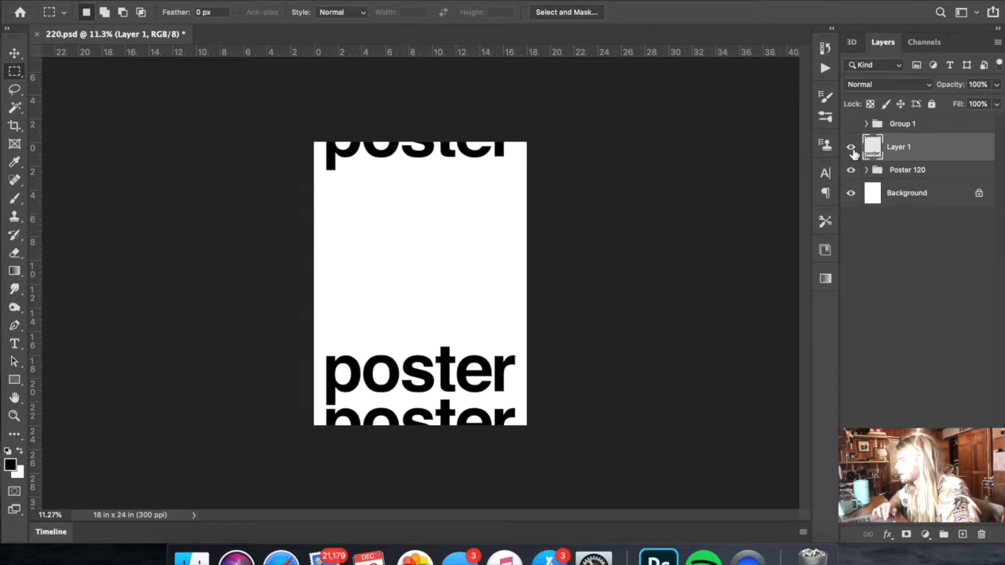
- Hide the poster lettering layer and the Poster 120 group, and rename the lettering layer "Original"
click(852, 148)
click(851, 170)
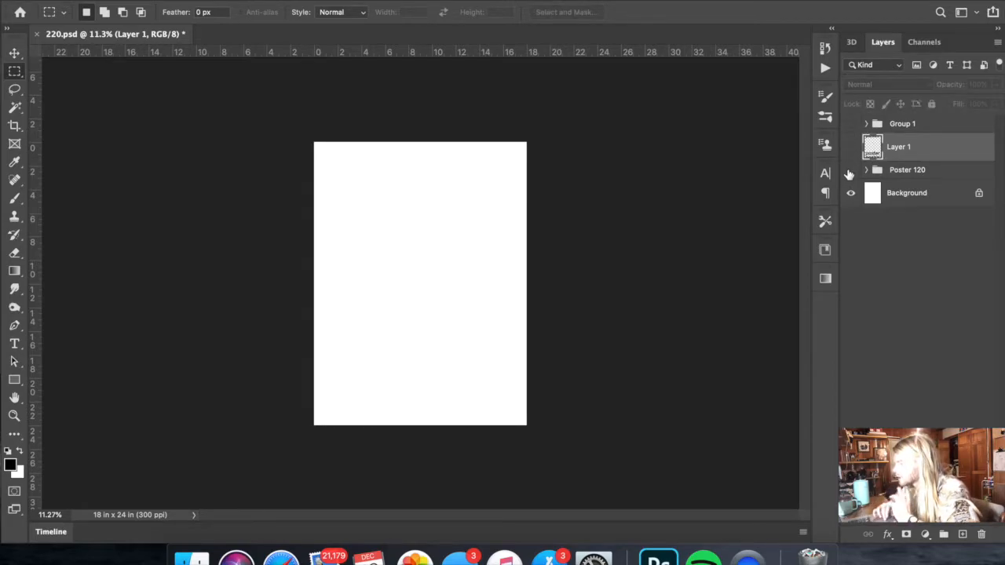
double_click(899, 151)
text(Qriginal)
key(Return)
- Switch to the desktop and place scan172231129 from the 2020-12-18_172445 subfolder of Poster Tutural Scans into the poster document
key(ctrl+Left)
double_click(314, 328)
double_click(69, 96)
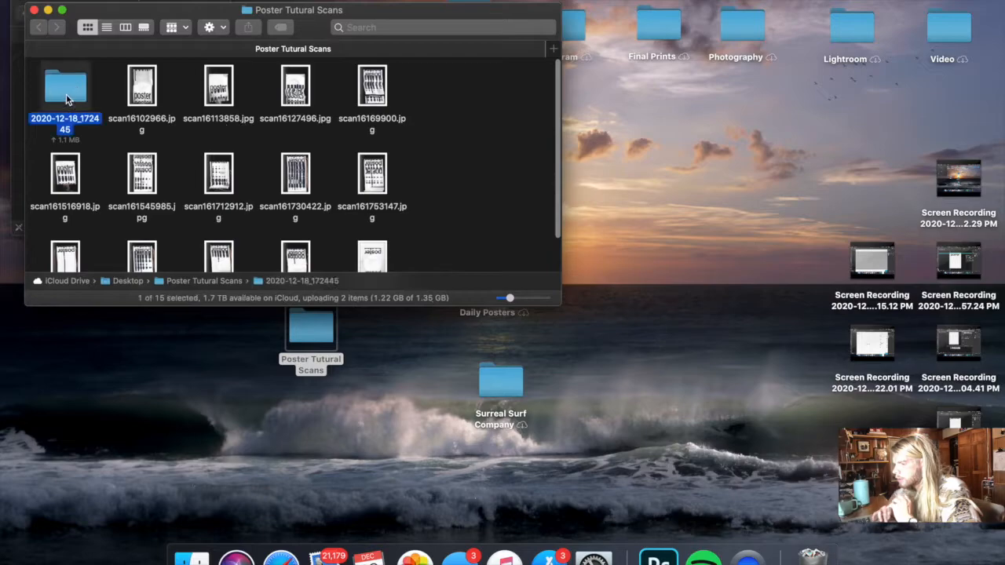
drag(78, 92, 380, 290)
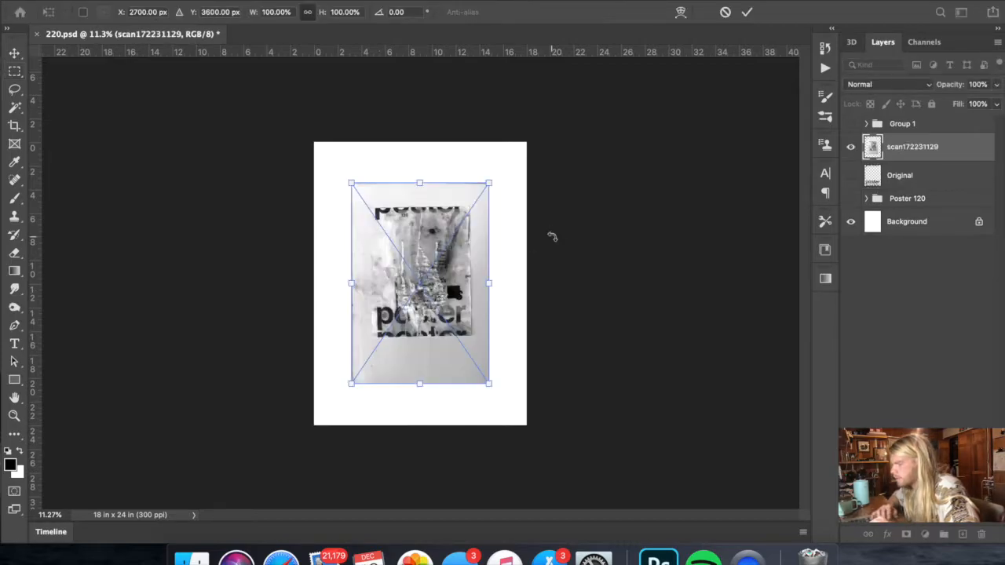
- Enlarge the placed scan to about 228.5%, rotate it 0.92 degrees and shift it to cover the canvas
drag(419, 183, 426, 79)
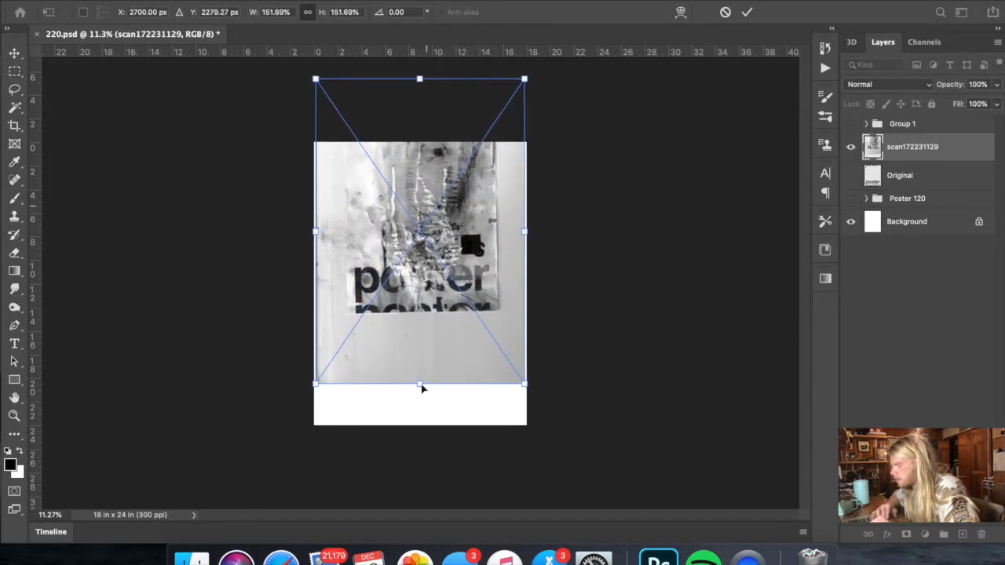
drag(411, 391, 424, 518)
mouse_move(456, 301)
mouse_down()
mouse_move(483, 328)
mouse_move(469, 312)
mouse_up()
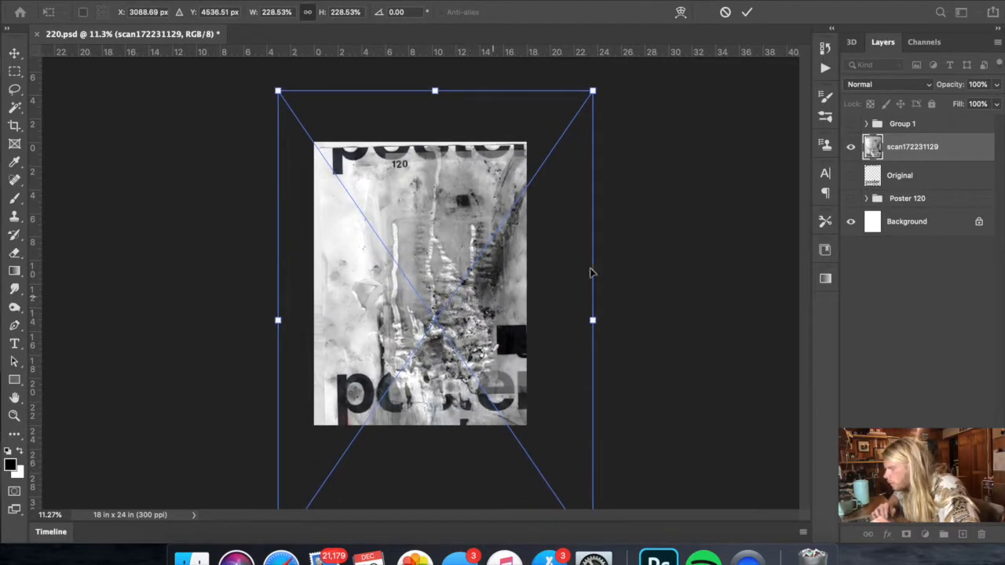
drag(612, 271, 613, 276)
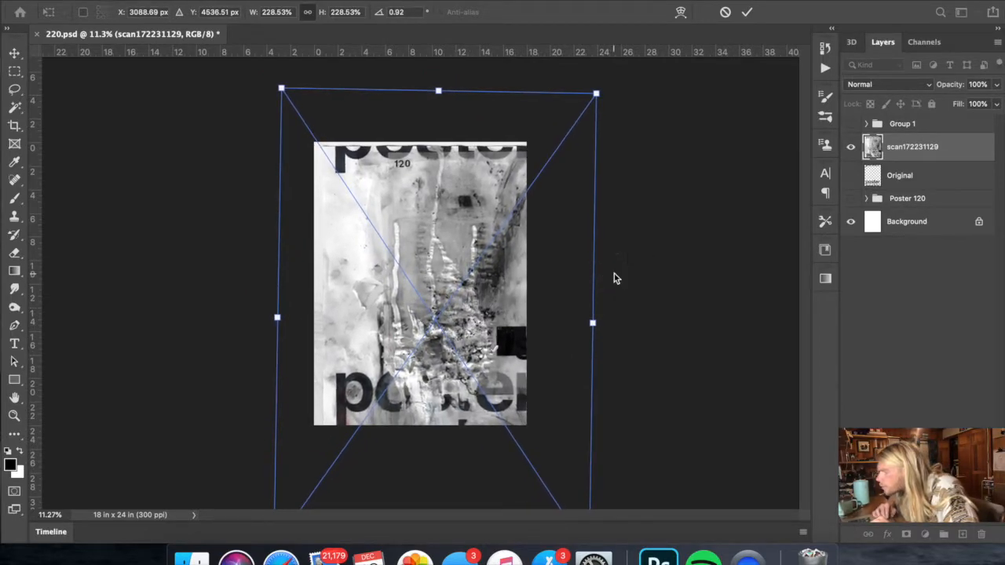
drag(511, 256, 503, 252)
key(super+minus)
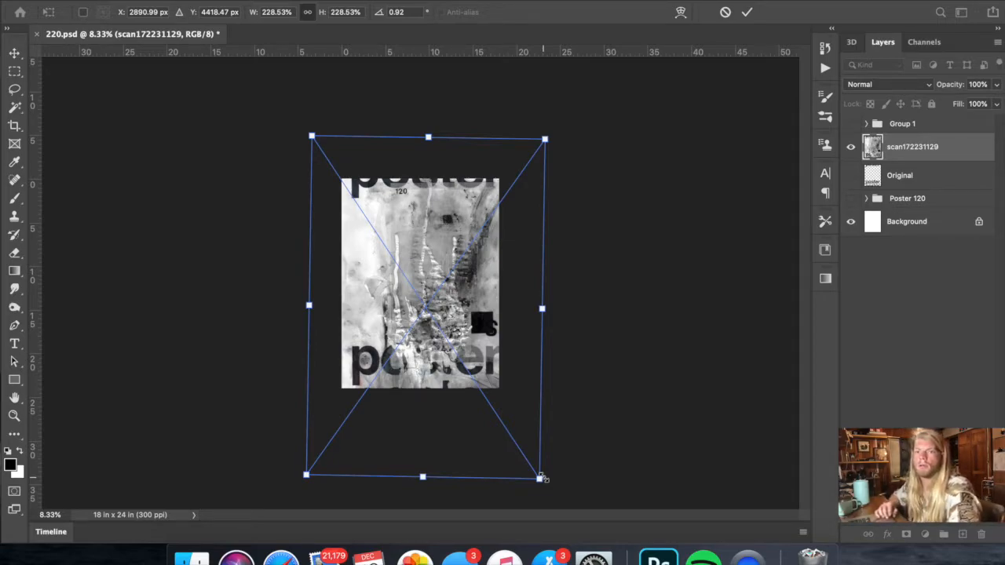
- Adjust the scan to about 213.5% width and 220% height, align its printed poster with the canvas edges, and commit the transform
mouse_move(541, 478)
mouse_down()
mouse_move(516, 447)
mouse_move(532, 467)
mouse_up()
drag(427, 139, 429, 139)
scroll(430, 131, up, 1)
scroll(431, 131, up, 3)
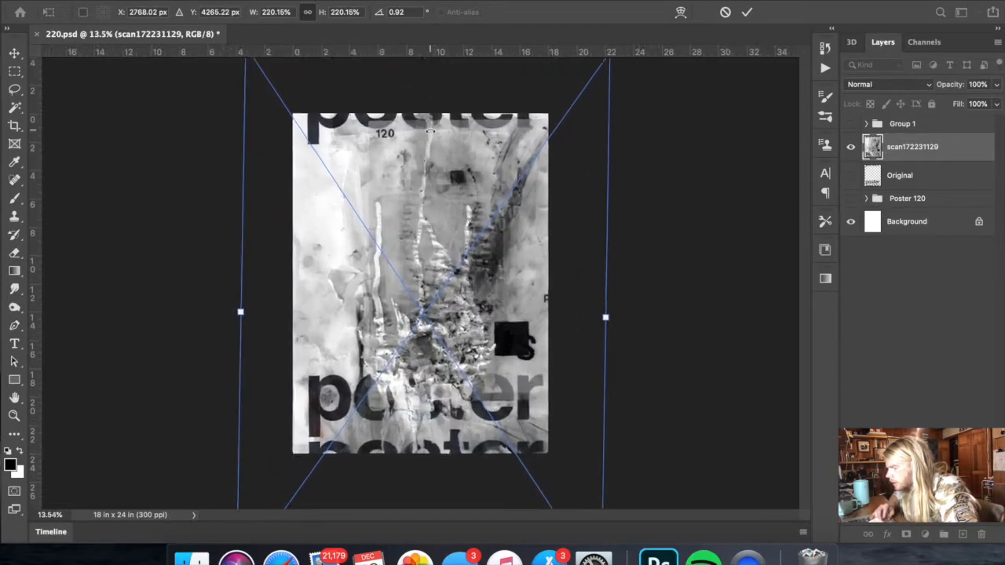
drag(415, 190, 403, 190)
drag(660, 321, 646, 324)
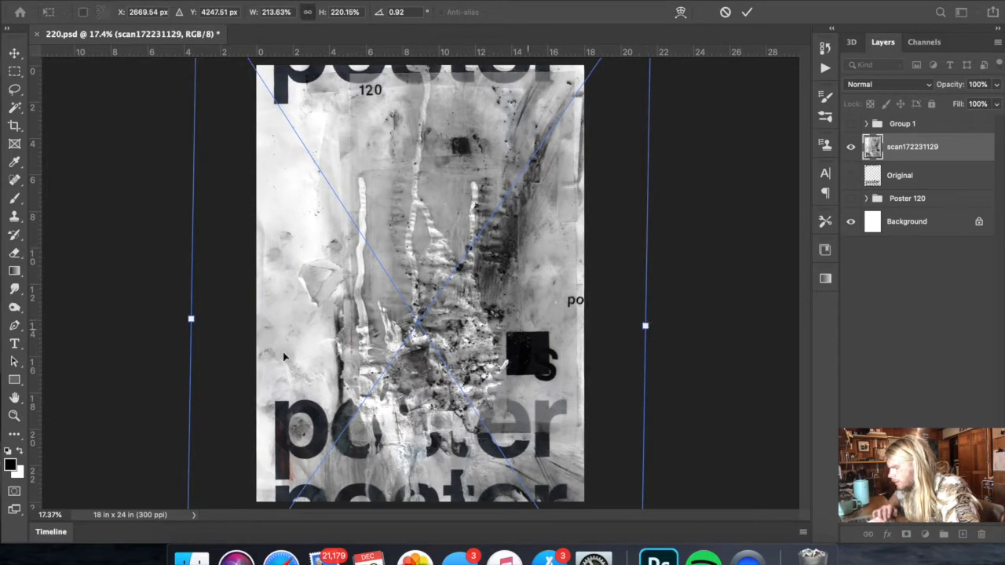
drag(190, 320, 192, 322)
scroll(205, 316, down, 2)
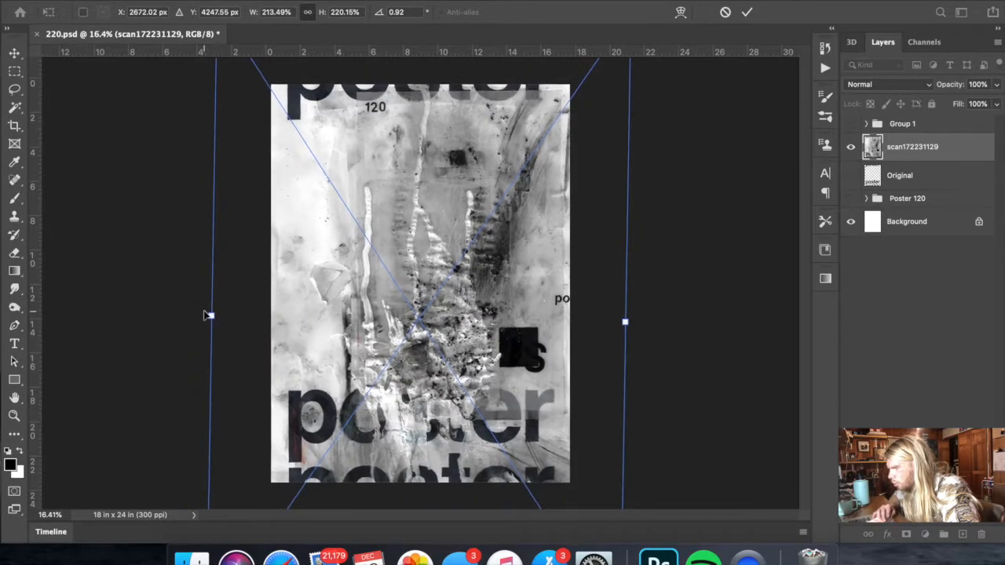
scroll(514, 105, down, 2)
drag(424, 77, 423, 78)
scroll(457, 303, down, 3)
key(Return)
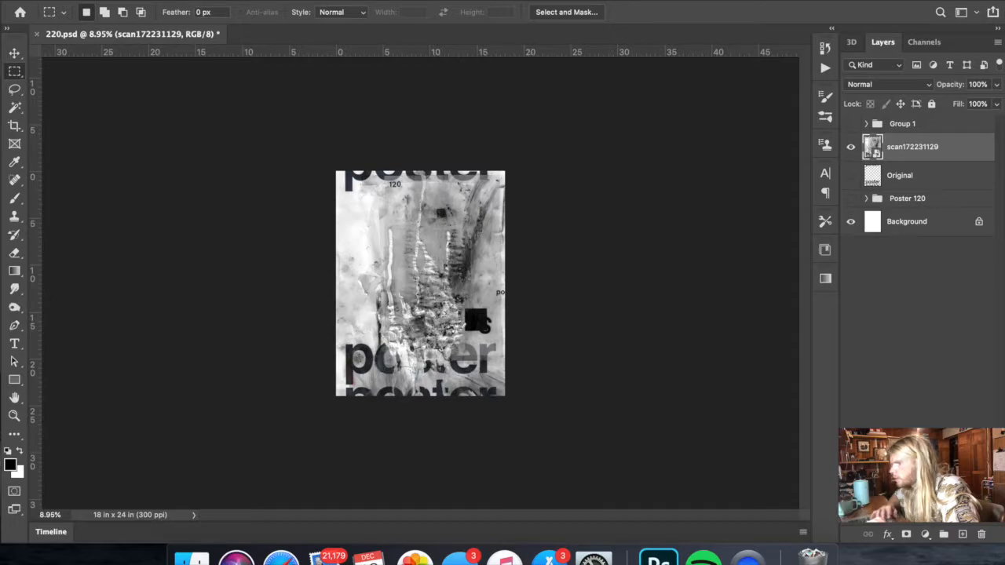
- Check the scratch disk preferences for active drives and free space, leaving the settings as they are
click(63, 1)
mouse_move(92, 21)
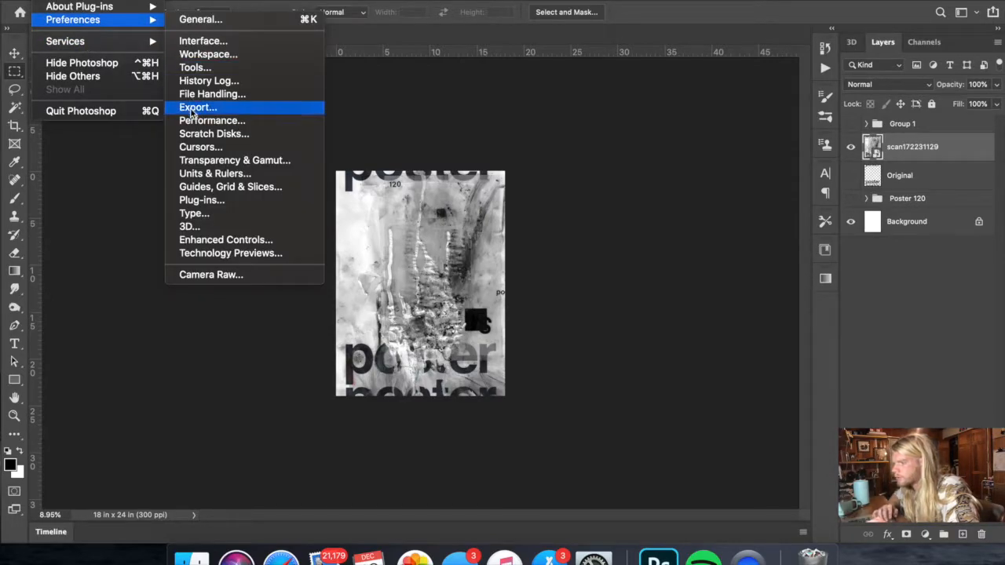
click(208, 134)
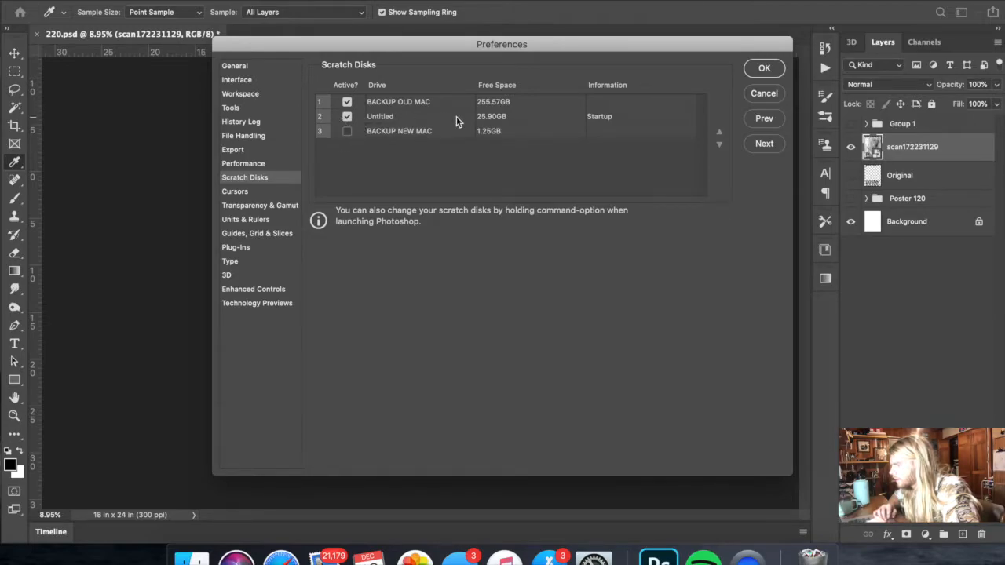
click(764, 67)
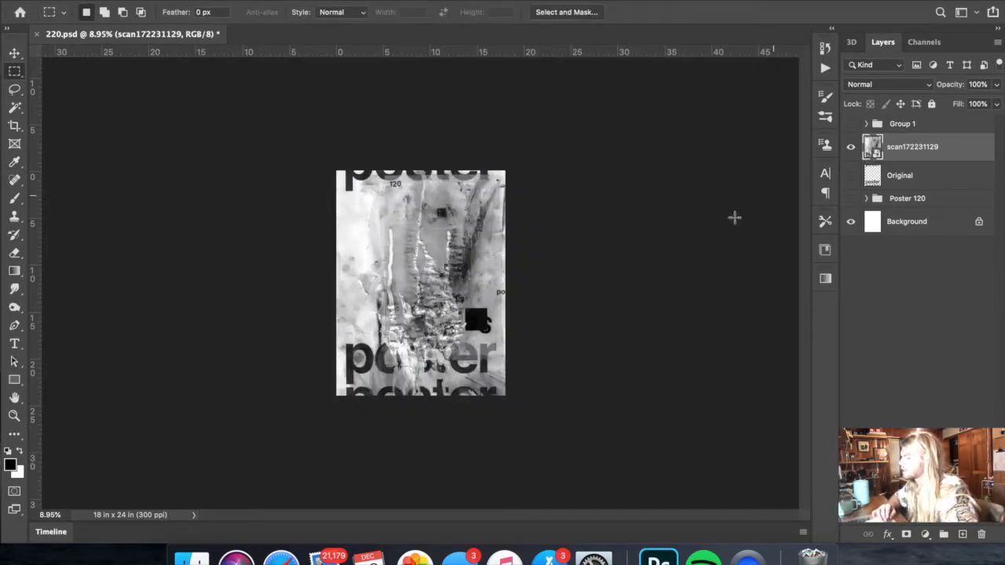
- Compare the grunge scan with the Original lettering layer by toggling their visibility, leaving only the scan shown
scroll(589, 277, up, 5)
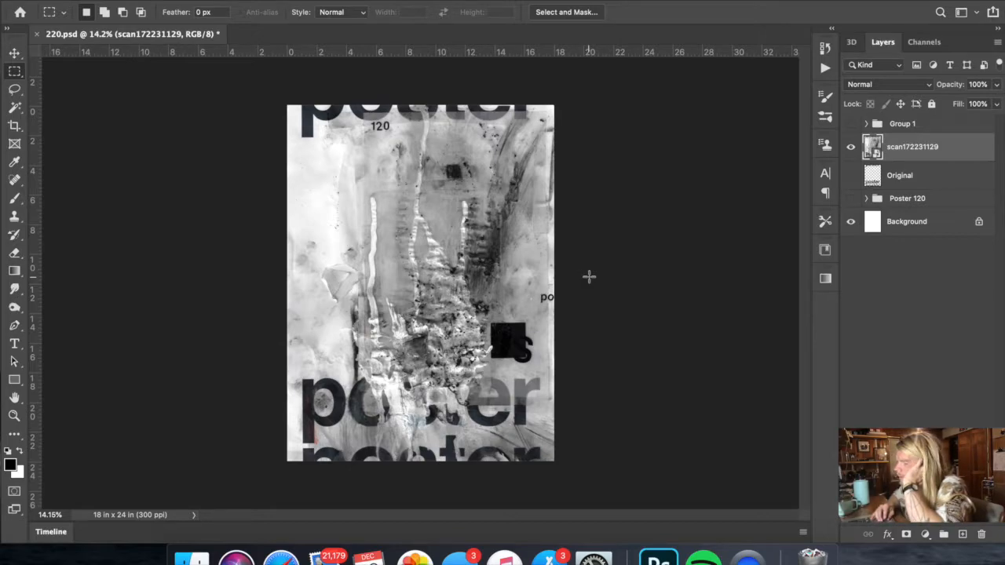
scroll(589, 276, up, 1)
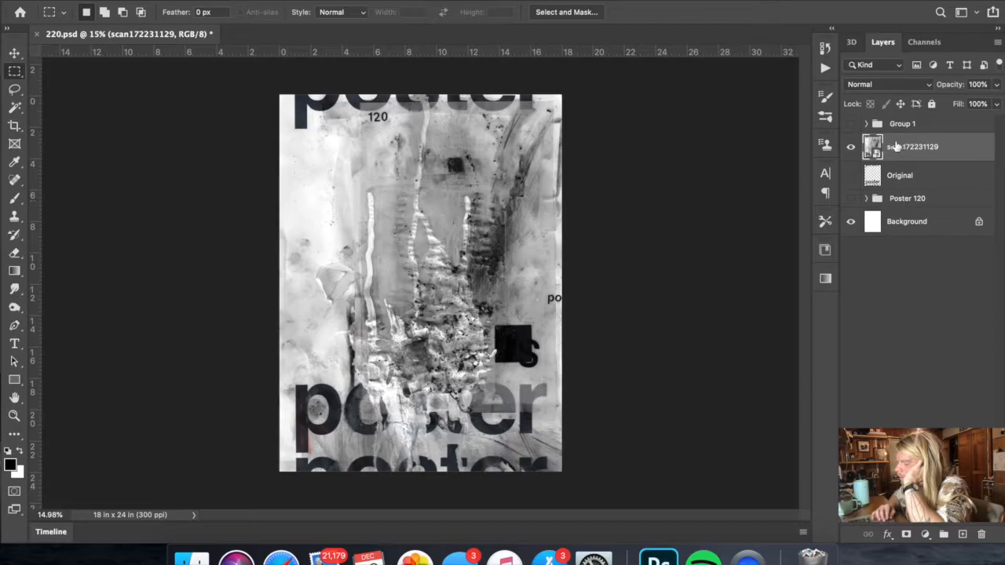
click(851, 147)
click(851, 175)
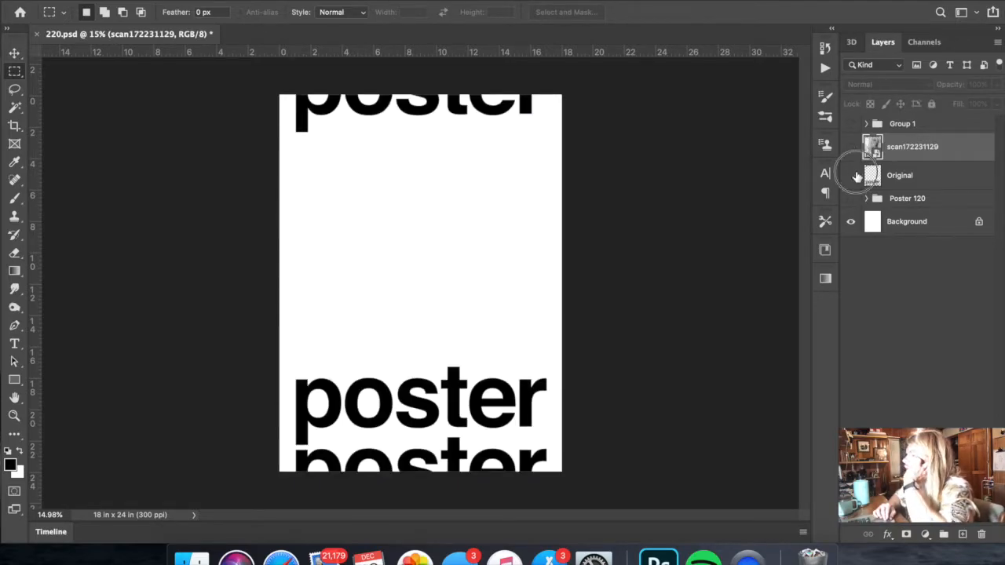
click(851, 175)
click(852, 147)
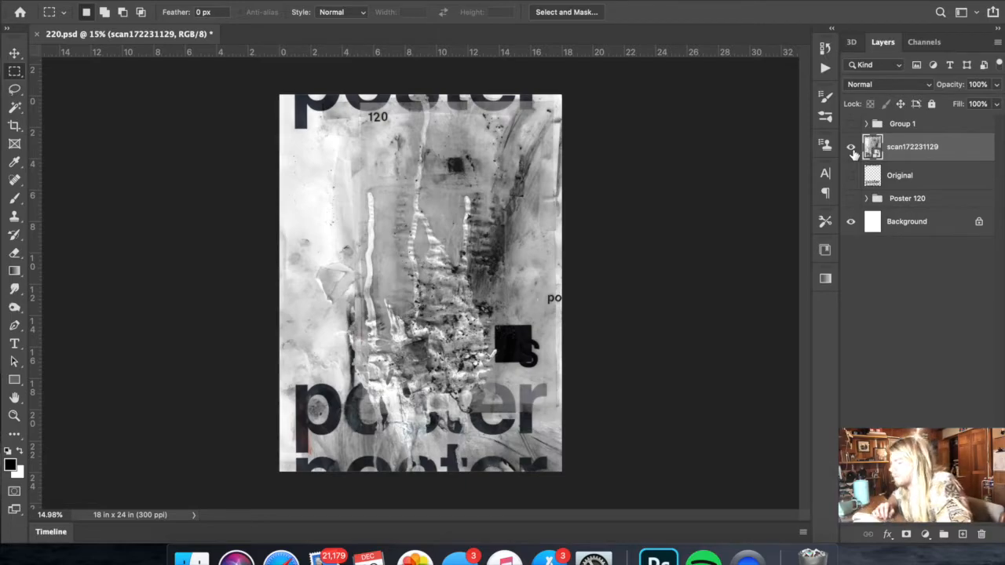
- Rename the scan layer "Grunge Skan"
scroll(543, 317, up, 5)
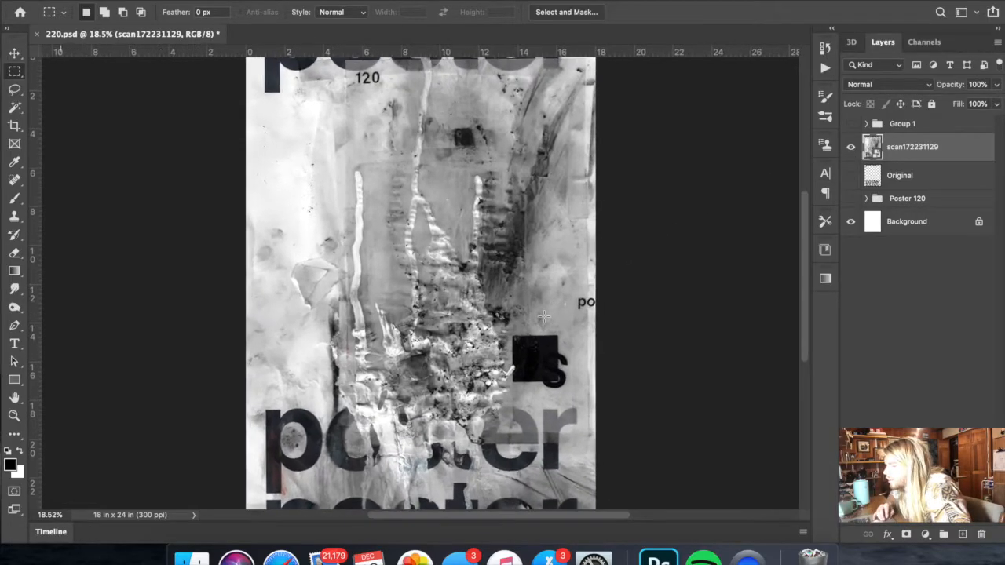
scroll(544, 316, up, 5)
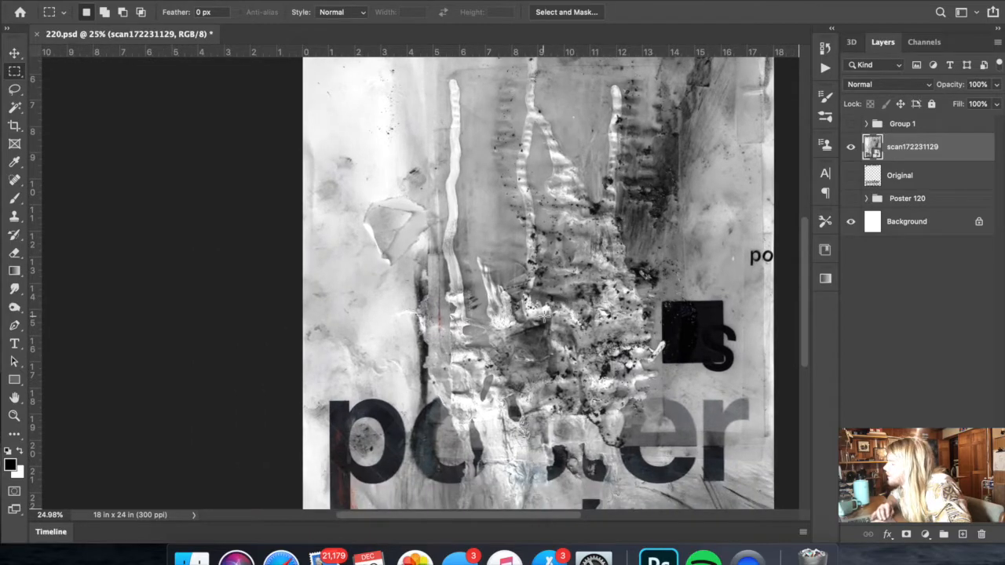
scroll(544, 315, up, 6)
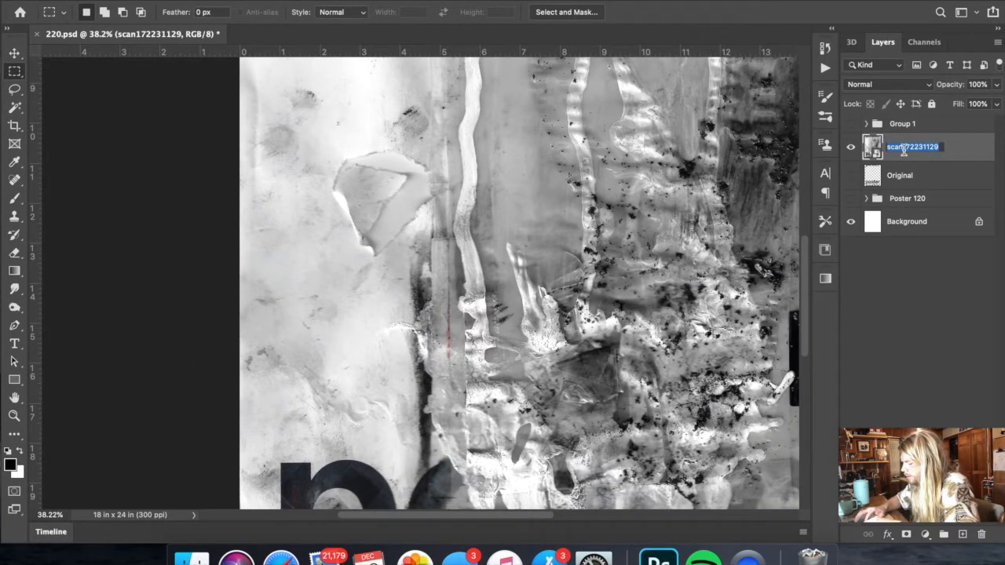
text(Grunge S)
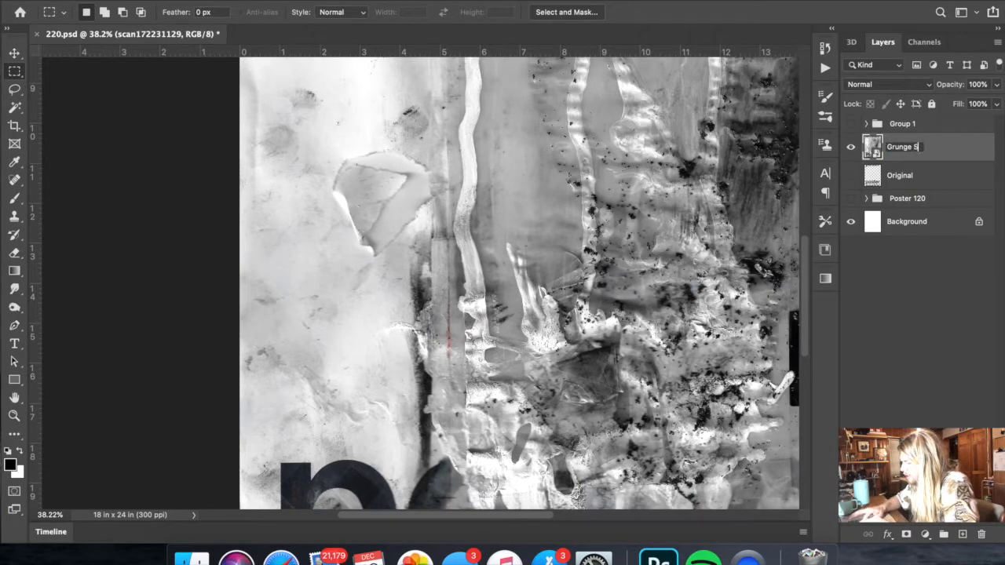
text(kan)
key(Return)
- Duplicate the Grunge Skan layer and rasterize the copy
right_click(903, 149)
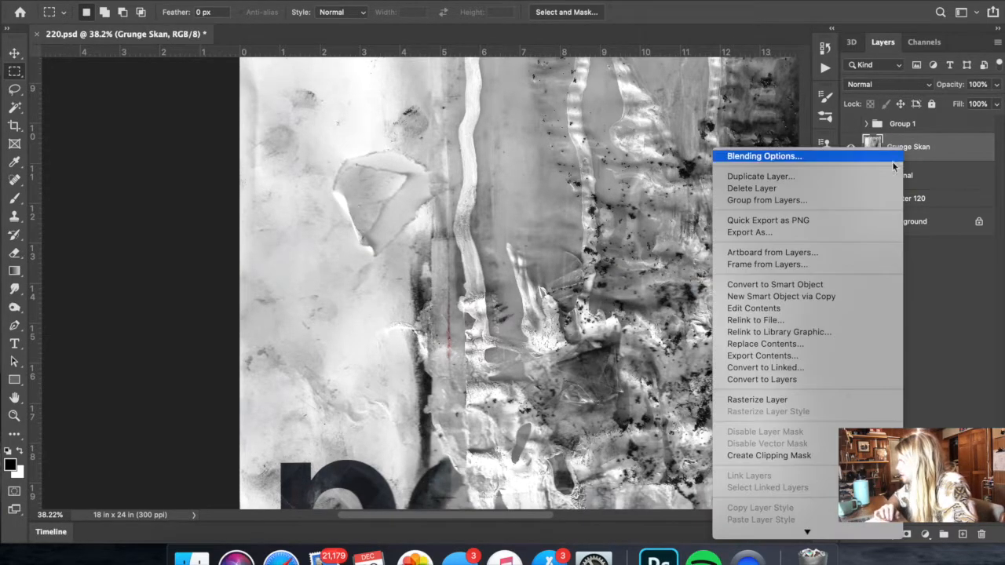
click(812, 177)
key(Return)
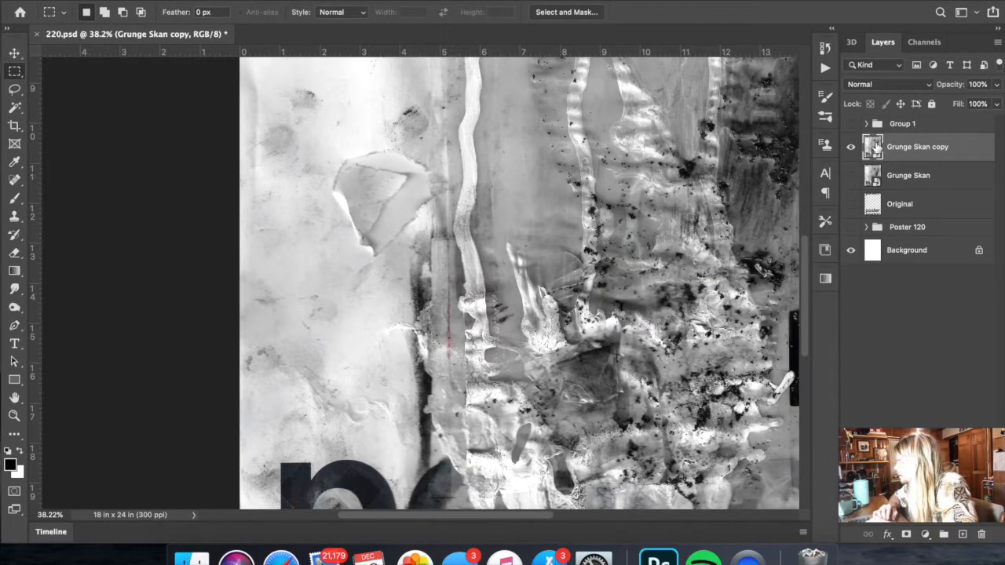
right_click(899, 149)
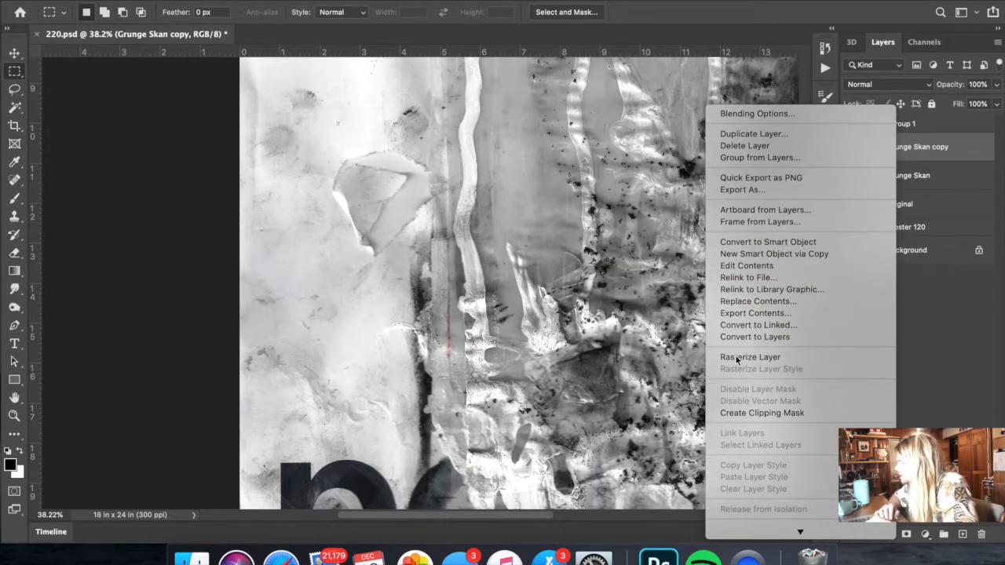
click(738, 353)
- Try to select the torn paper scrap's folded edge with the Magic Wand, lowering the tolerance to 5
click(15, 107)
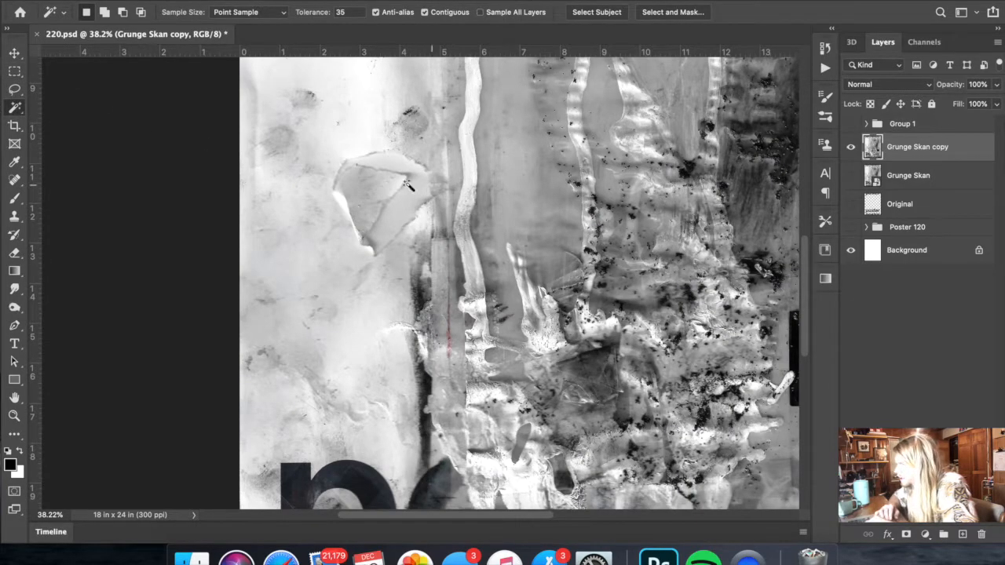
click(409, 181)
click(417, 187)
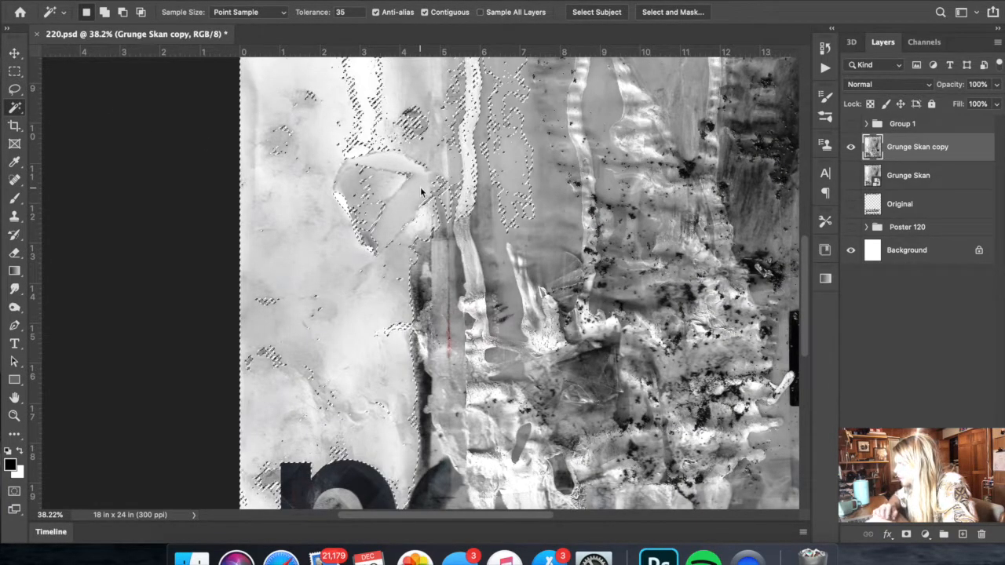
key(super+d)
drag(351, 12, 241, 16)
text(5)
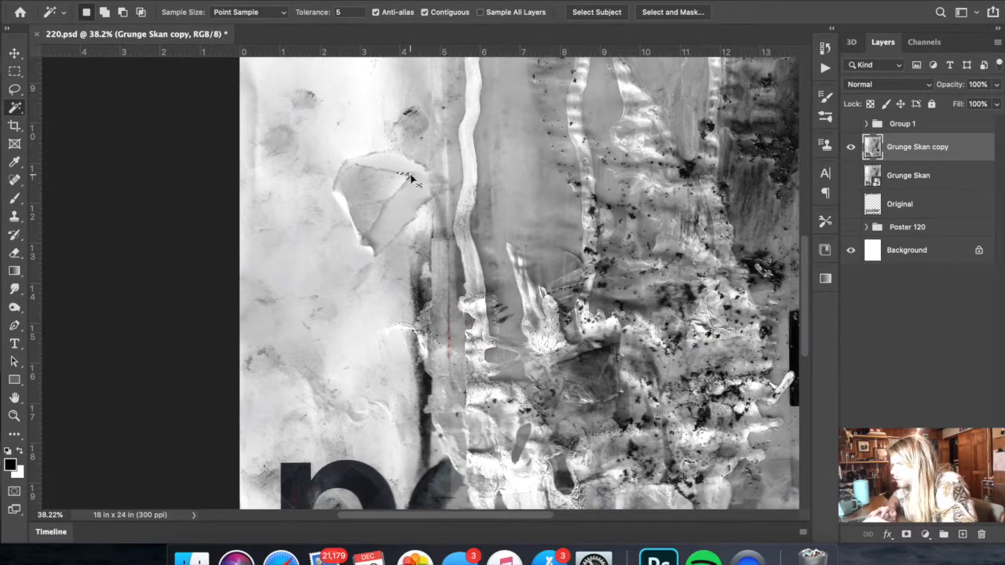
- Outline the torn scrap's curved outer strip with the Magnetic Lasso and fill the selection with black
drag(14, 89, 50, 113)
click(364, 238)
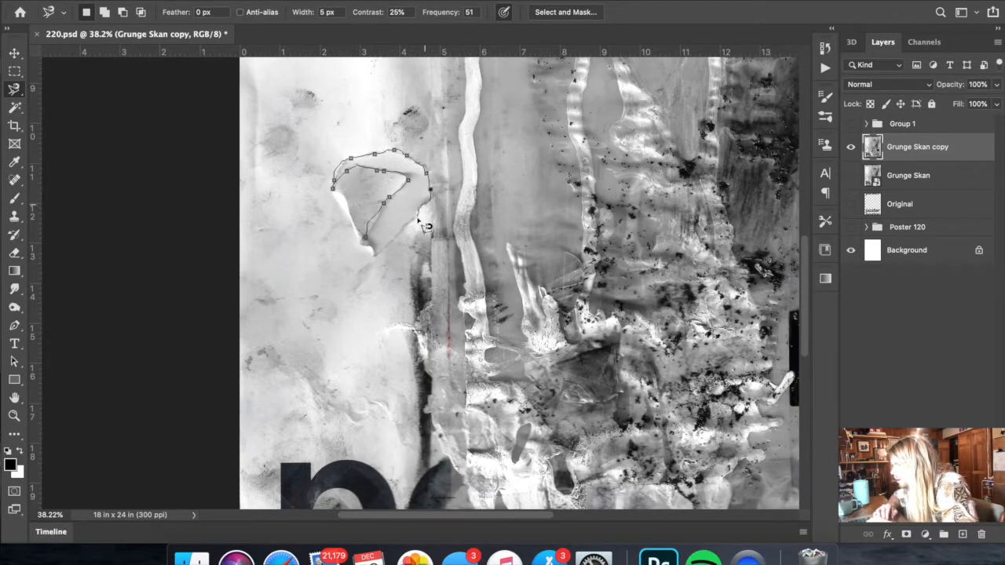
click(374, 248)
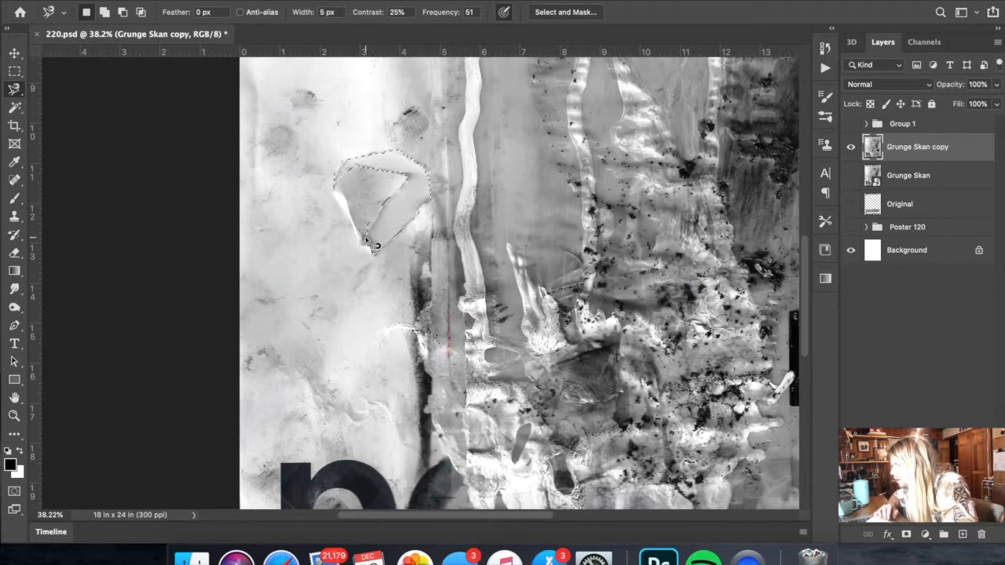
right_click(404, 213)
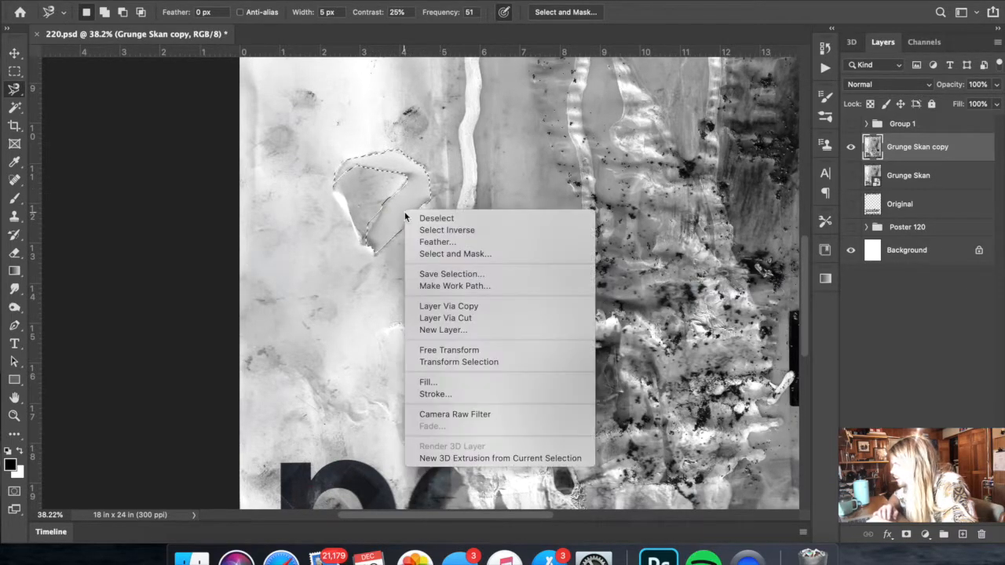
click(468, 383)
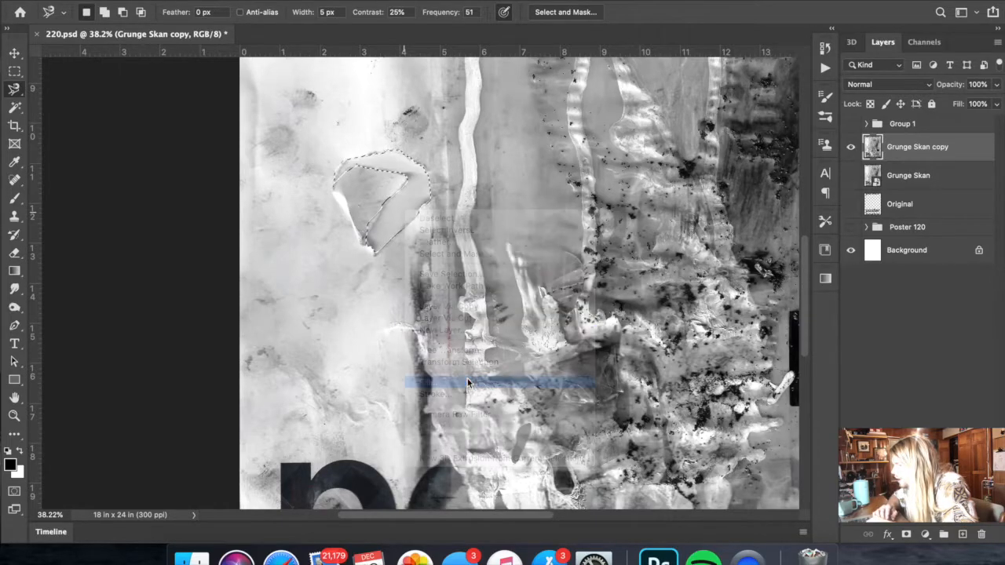
click(610, 205)
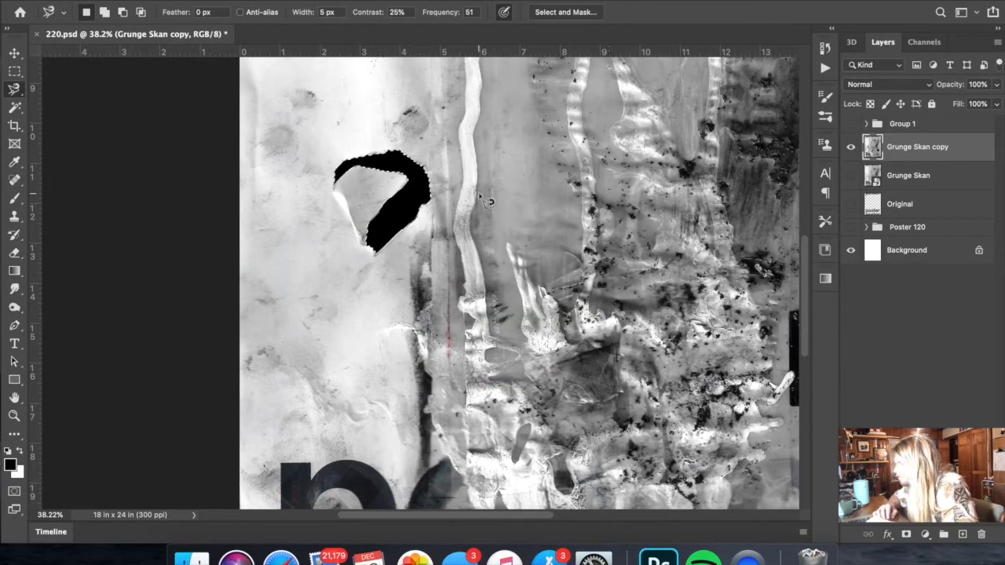
- Examine how the black-filled scrap shape sits within the whole poster and its surrounding textures
scroll(478, 192, down, 3)
scroll(482, 198, down, 1)
scroll(482, 198, up, 2)
scroll(432, 238, up, 1)
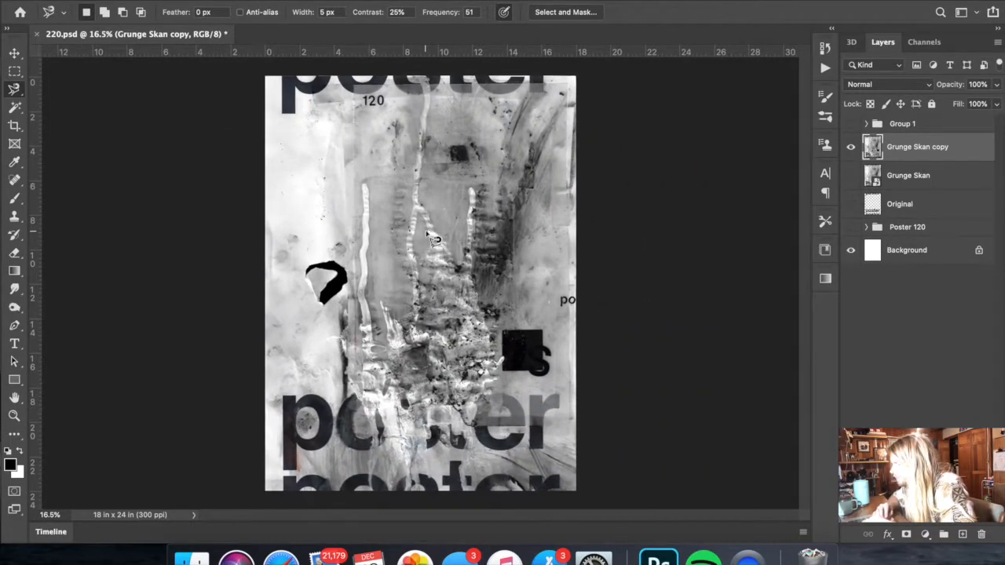
scroll(433, 238, up, 3)
scroll(432, 238, down, 1)
scroll(433, 238, down, 1)
scroll(433, 238, down, 2)
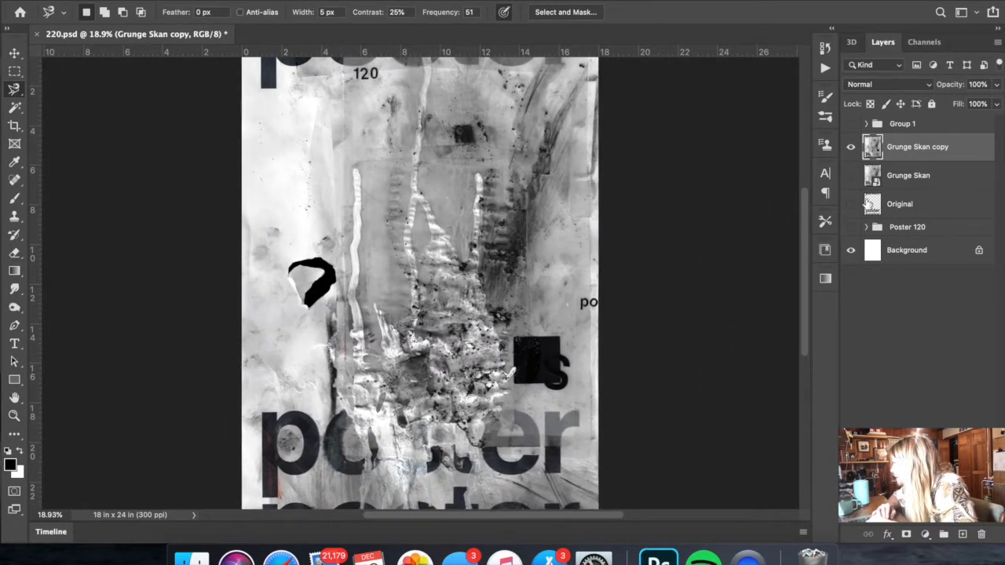
- Show the Original lettering layer and move it directly above the Grunge Skan copy layer
click(903, 206)
drag(978, 204, 916, 146)
scroll(724, 258, down, 2)
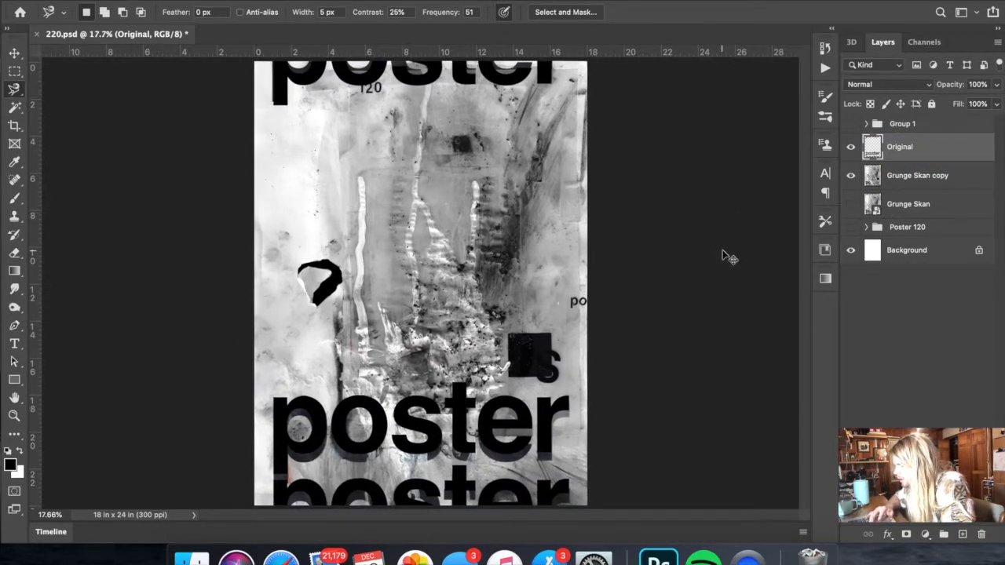
key(super+t)
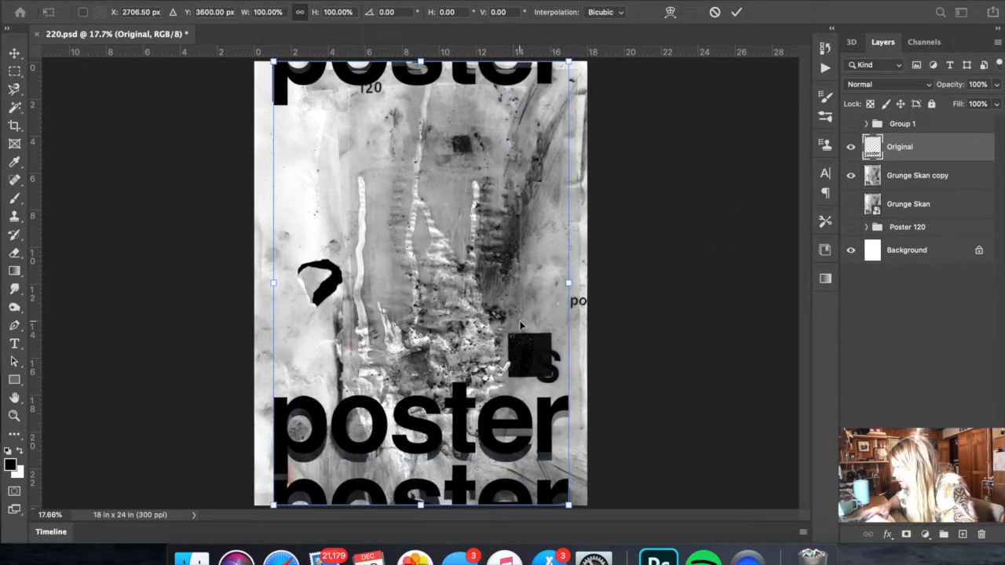
key(Return)
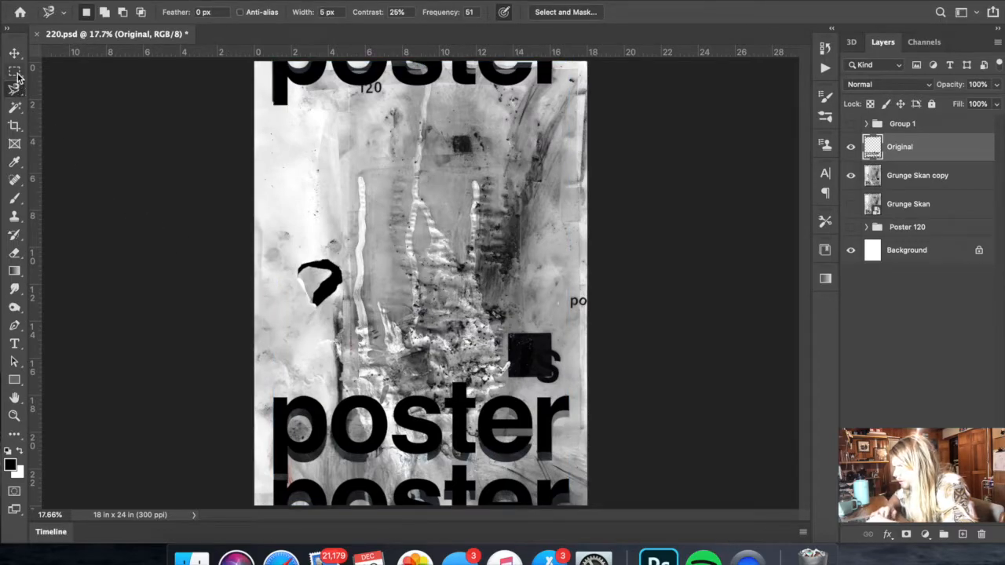
- Cut the lower "poster" words of the Original layer to a new layer and shift them down over the scanned lettering
click(15, 72)
scroll(336, 259, down, 2)
drag(277, 342, 578, 487)
right_click(550, 469)
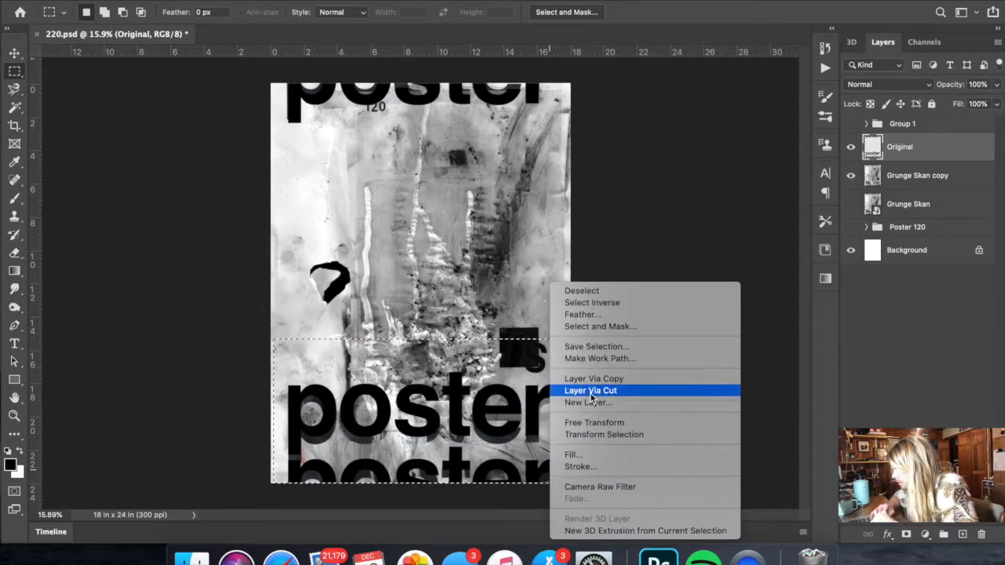
click(591, 391)
key(ctrl+t)
drag(529, 416, 529, 421)
key(Return)
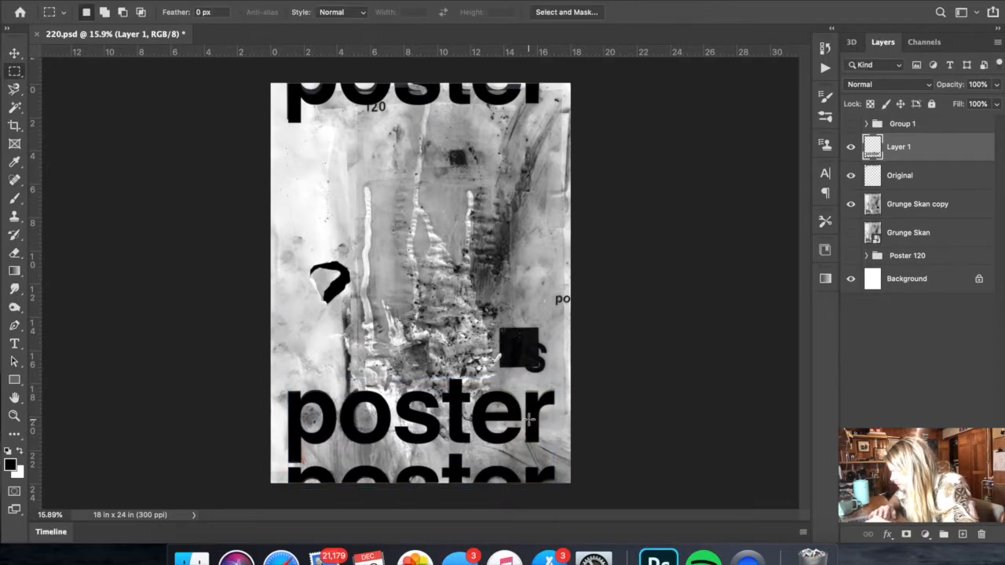
- Move the upper "poster" word on the Original layer slightly up to line up with the scanned lettering
click(895, 176)
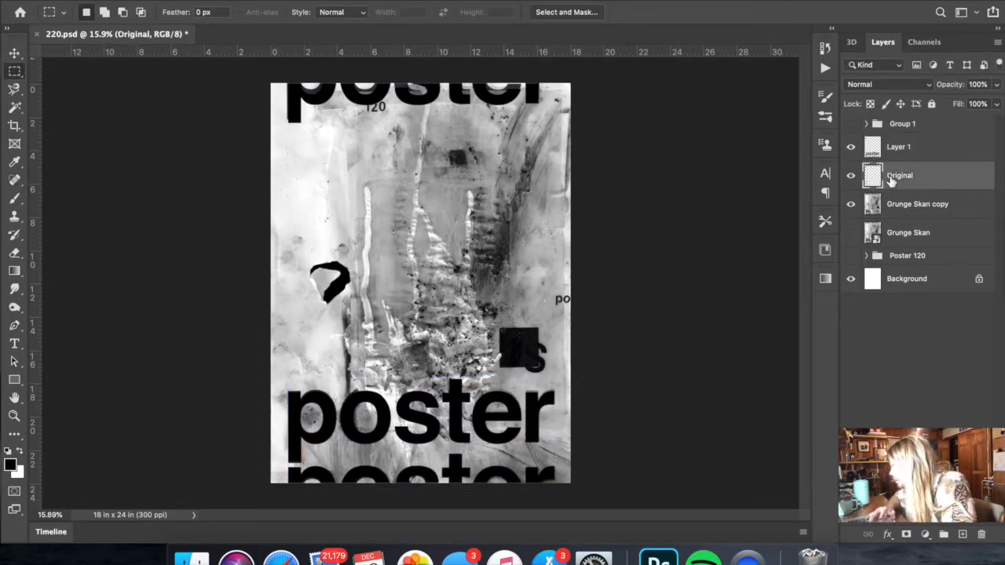
key(super+t)
drag(514, 99, 512, 93)
key(shift+Down)
key(shift+Down)
key(shift+Down)
key(shift+Down)
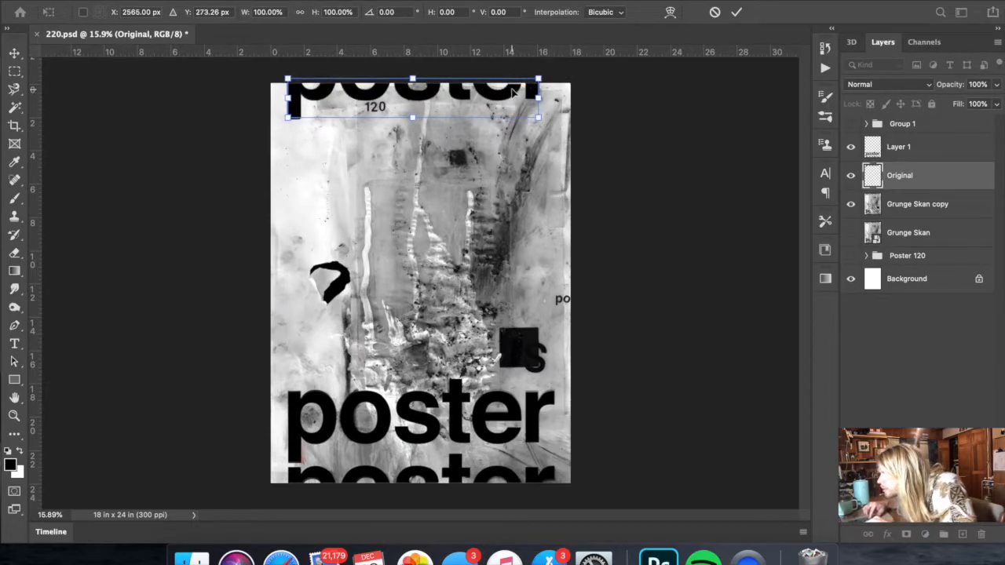
key(Return)
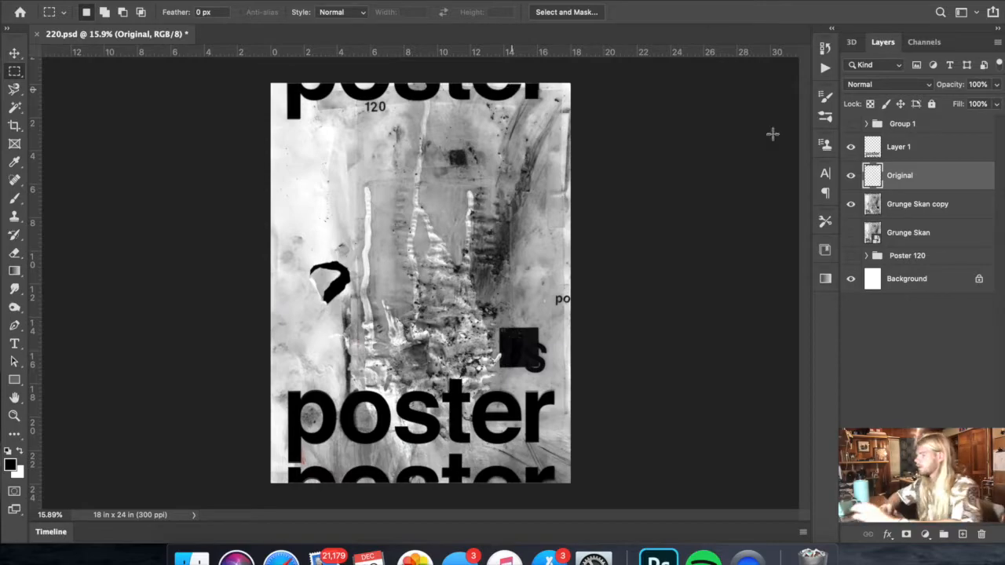
- Adjust the Levels of the Grunge Skan copy layer to input values 29, 1.75 and 251
click(899, 202)
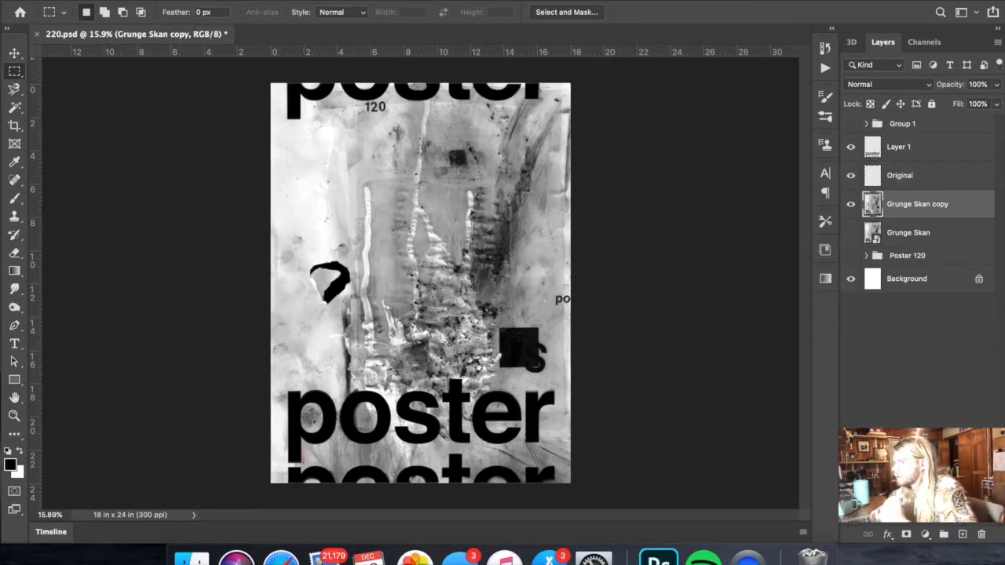
click(169, 1)
mouse_move(236, 14)
click(401, 27)
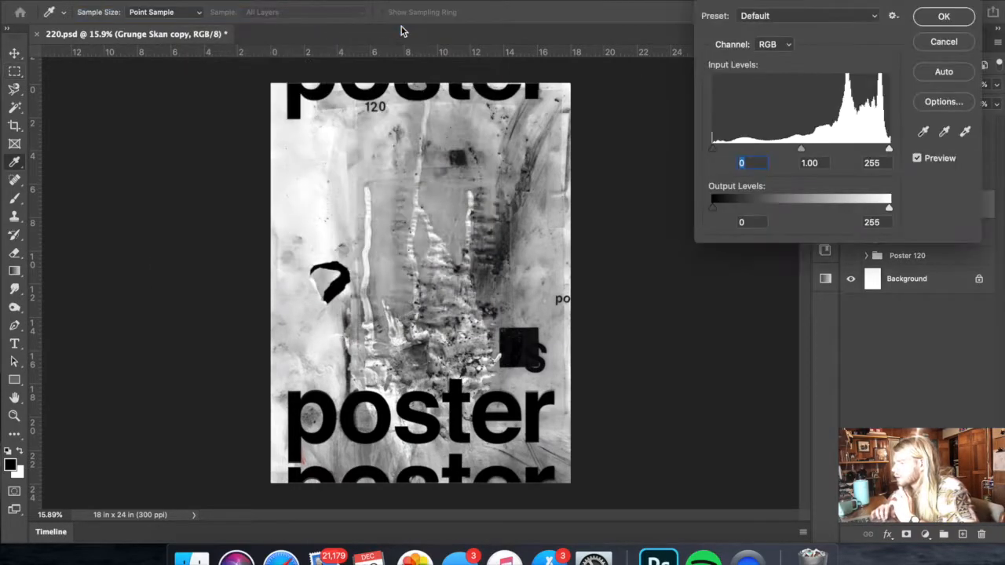
drag(715, 150, 741, 154)
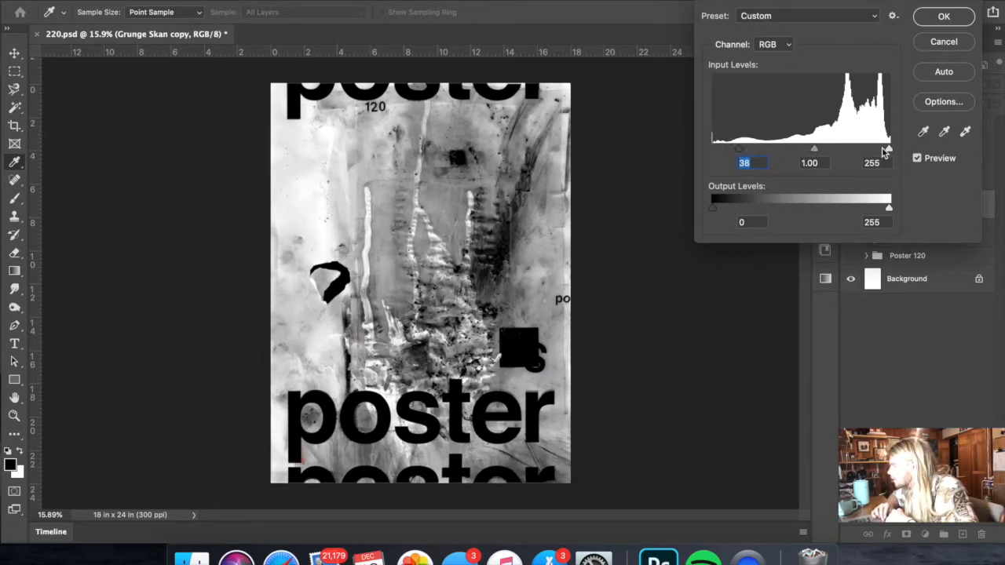
mouse_move(885, 149)
mouse_down()
mouse_move(857, 153)
mouse_move(873, 152)
mouse_up()
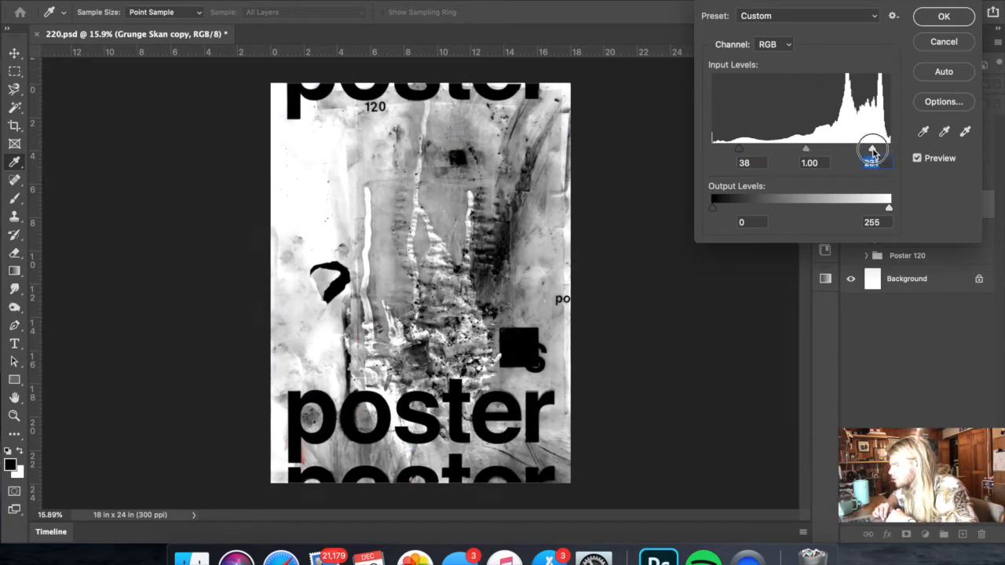
drag(806, 151, 735, 152)
mouse_move(871, 150)
mouse_down()
mouse_move(886, 149)
mouse_move(840, 157)
mouse_move(886, 154)
mouse_up()
drag(782, 149, 779, 154)
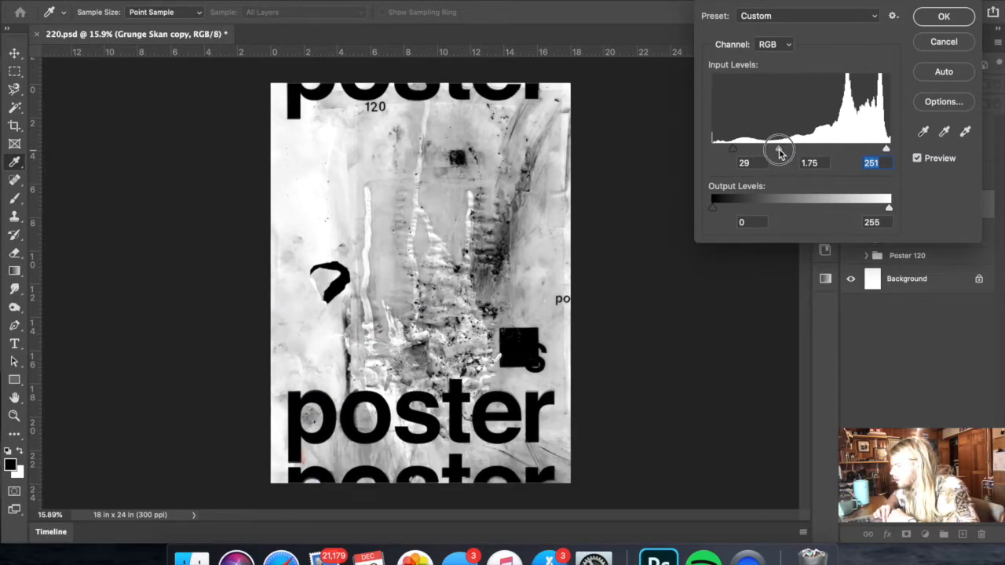
click(944, 15)
- Switch to Finder and search this Mac for "flare" to find a lens flare image
key(F11)
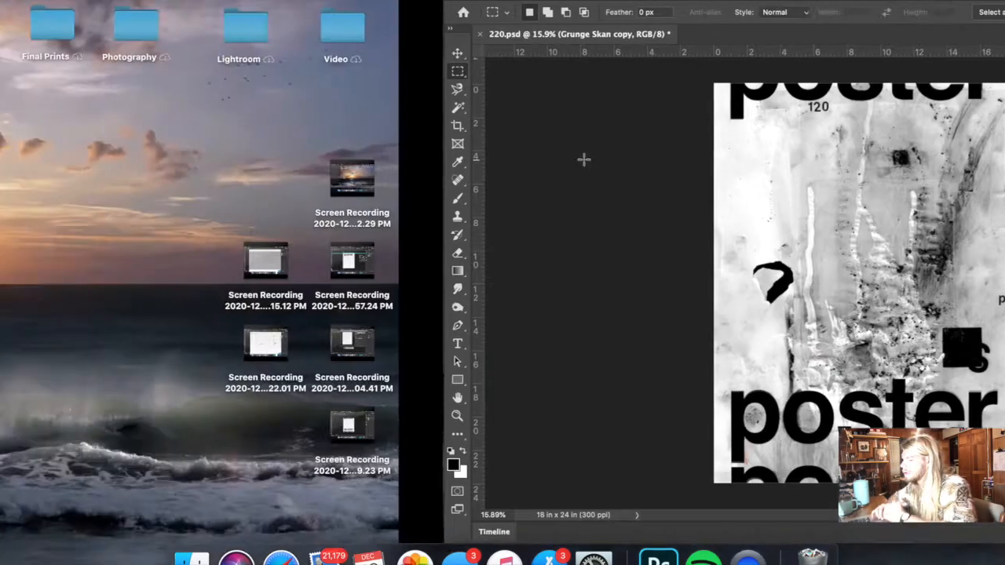
click(398, 28)
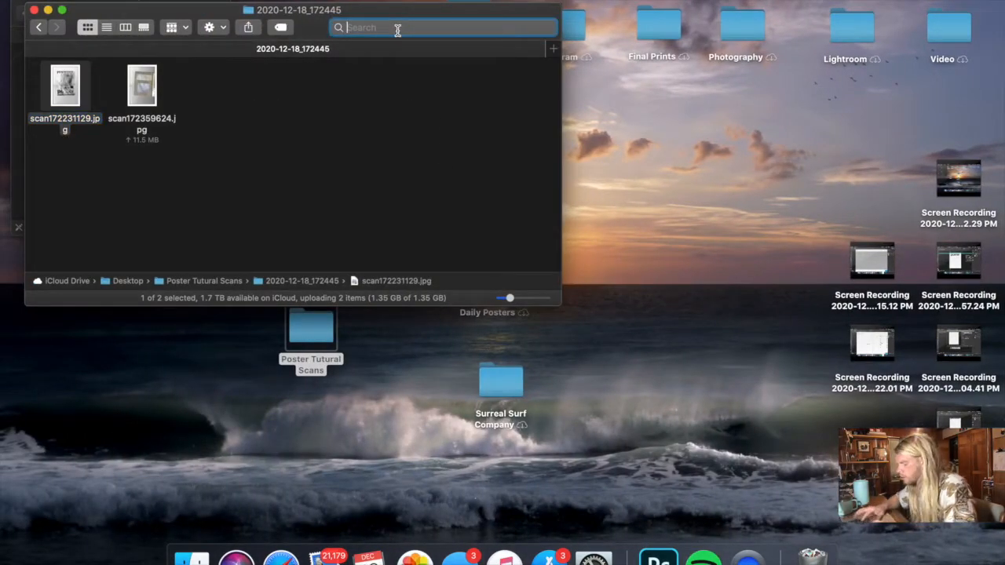
text(flare)
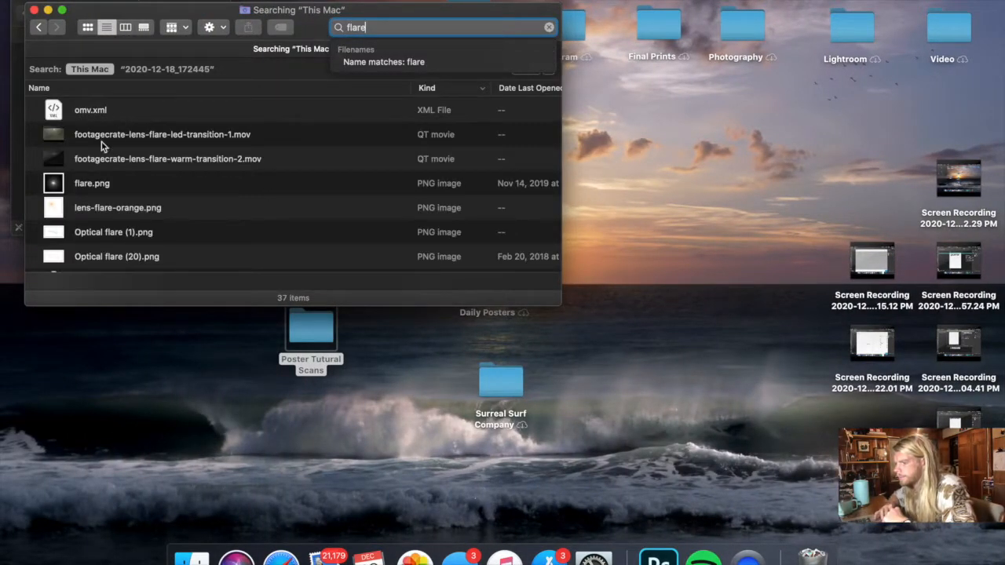
scroll(99, 157, down, 5)
scroll(88, 193, up, 4)
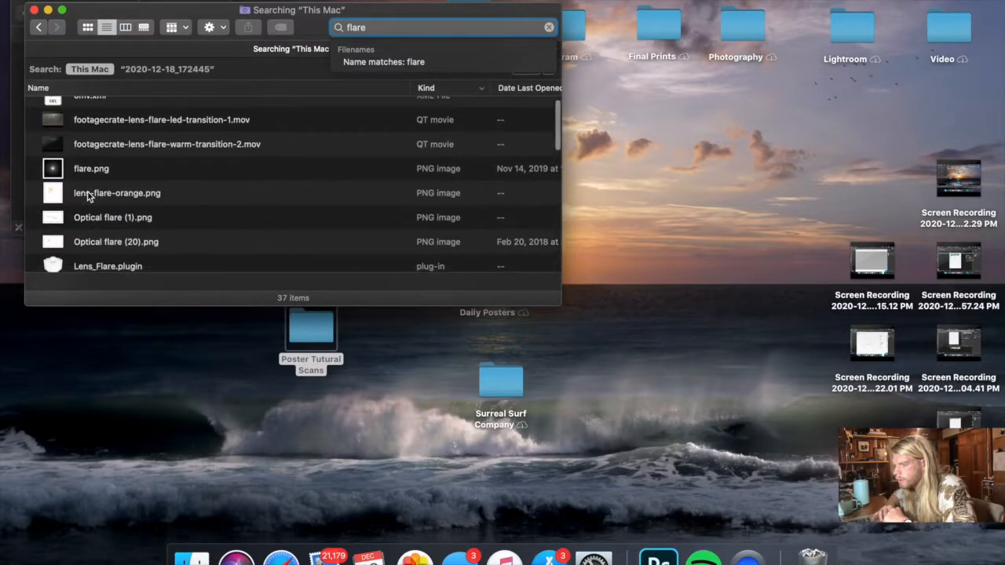
scroll(89, 187, down, 5)
scroll(89, 187, down, 2)
- Place the high_quality_lens_flares_in_png_05 image above Grunge Skan copy in the Photoshop poster and enlarge it to about 10 inches wide
drag(104, 212, 393, 275)
key(ctrl+Left)
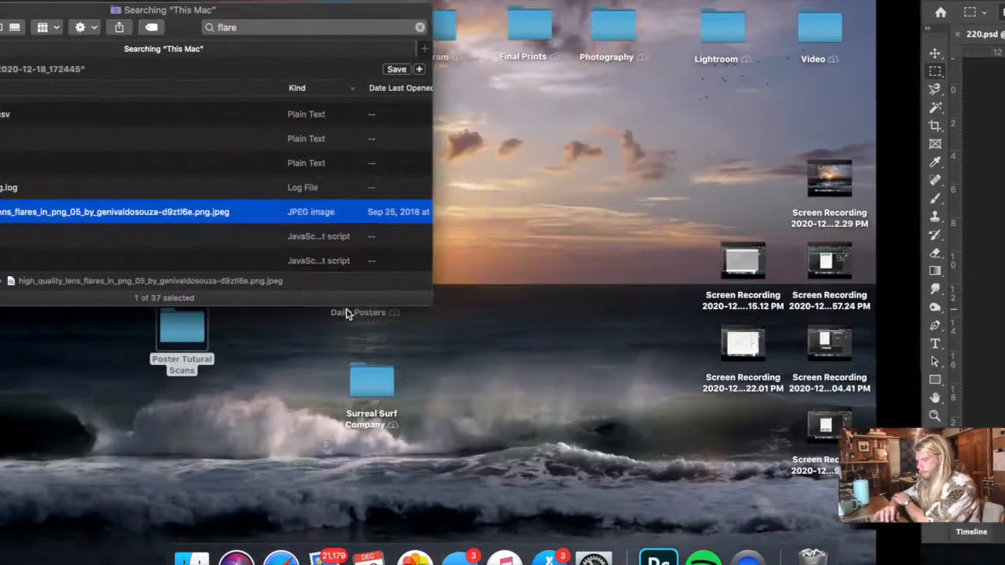
drag(252, 214, 317, 304)
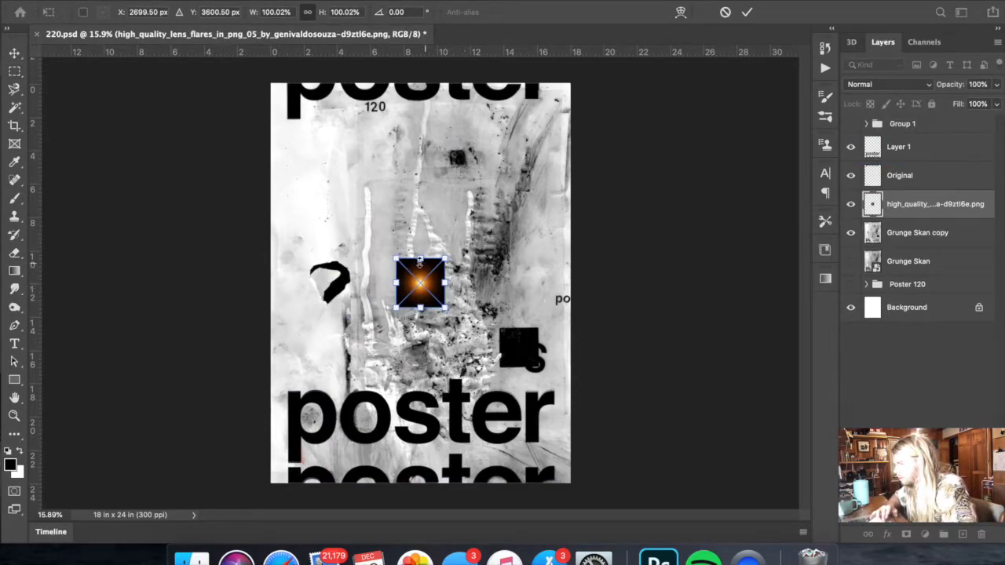
drag(420, 262, 420, 136)
key(Return)
key(m)
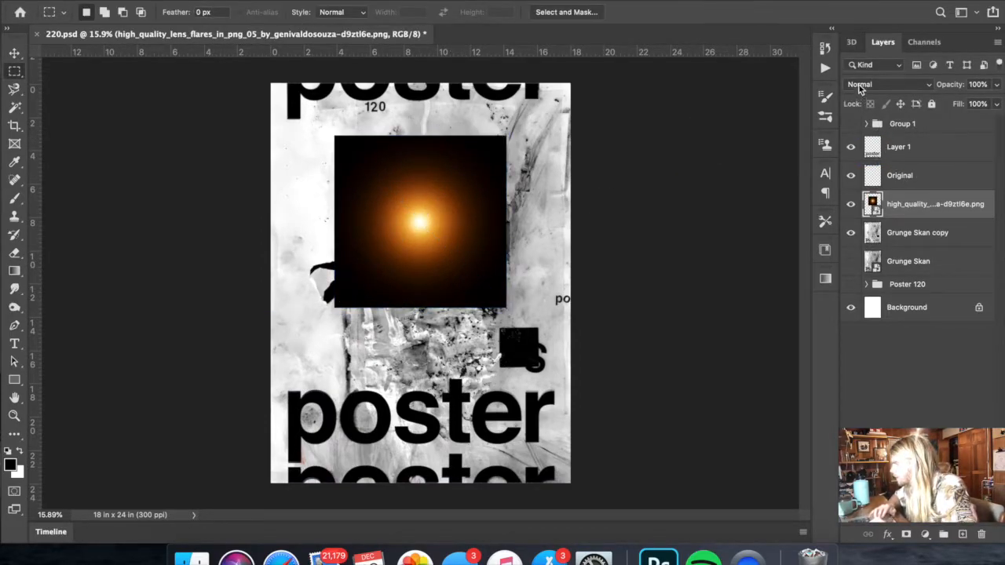
- Set the lens flare layer's blend mode to Screen and desaturate it with Hue/Saturation at a saturation of -100
click(860, 84)
click(864, 181)
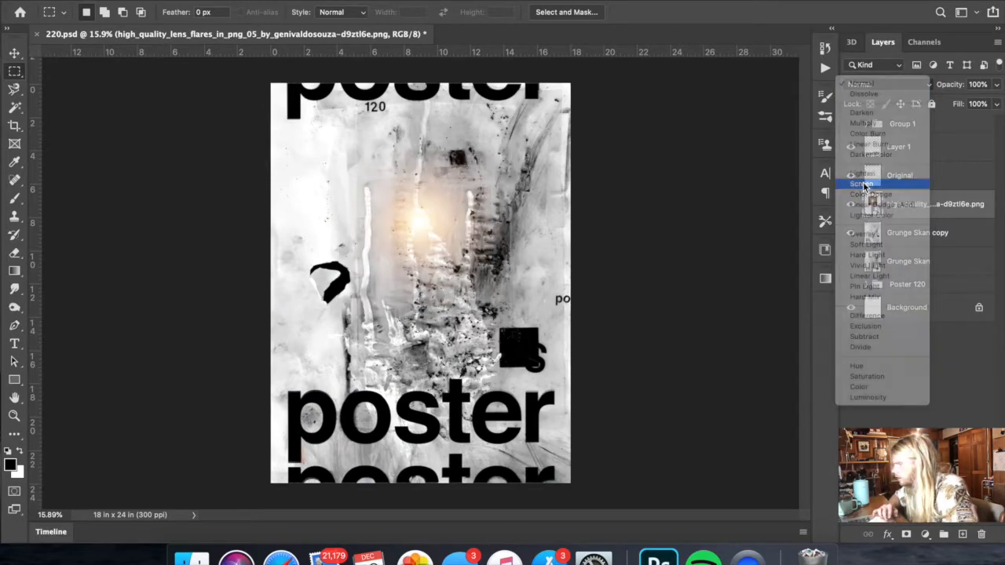
click(174, 1)
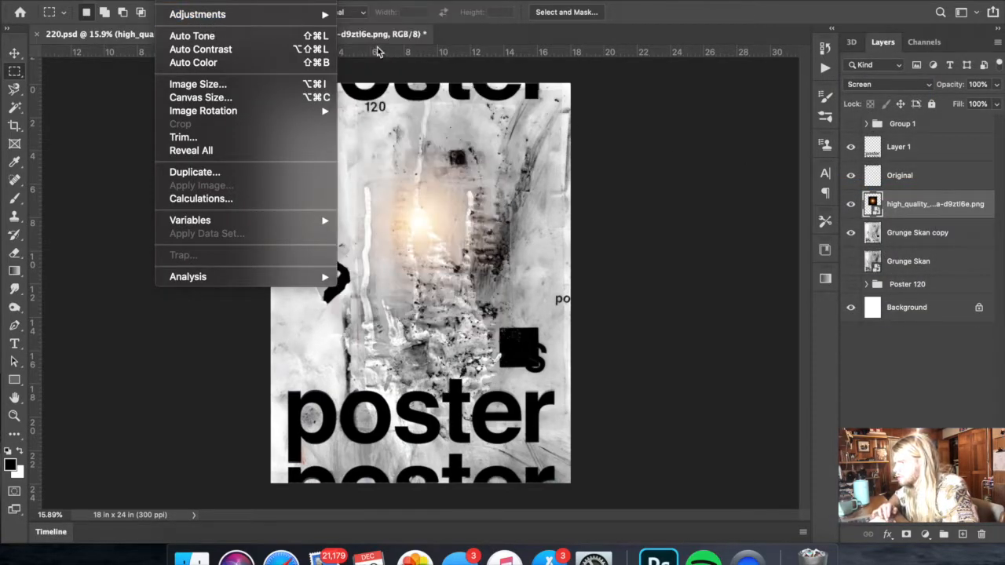
mouse_move(320, 17)
click(389, 89)
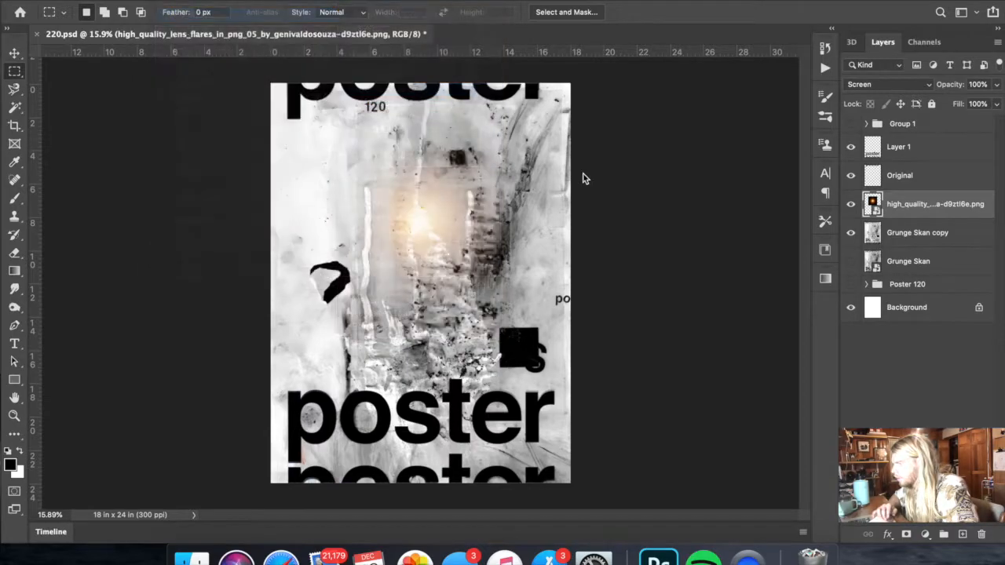
drag(715, 223, 605, 217)
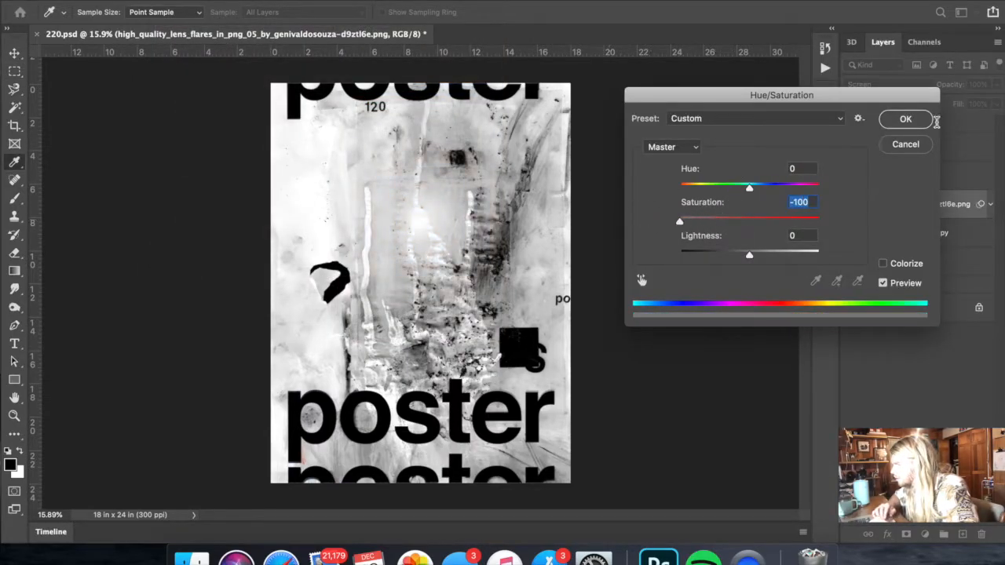
click(905, 119)
- Enlarge the lens flare across the poster and rasterize its layer
key(super+t)
key(Return)
key(super+t)
drag(508, 222, 908, 263)
drag(616, 272, 361, 274)
key(Return)
right_click(907, 206)
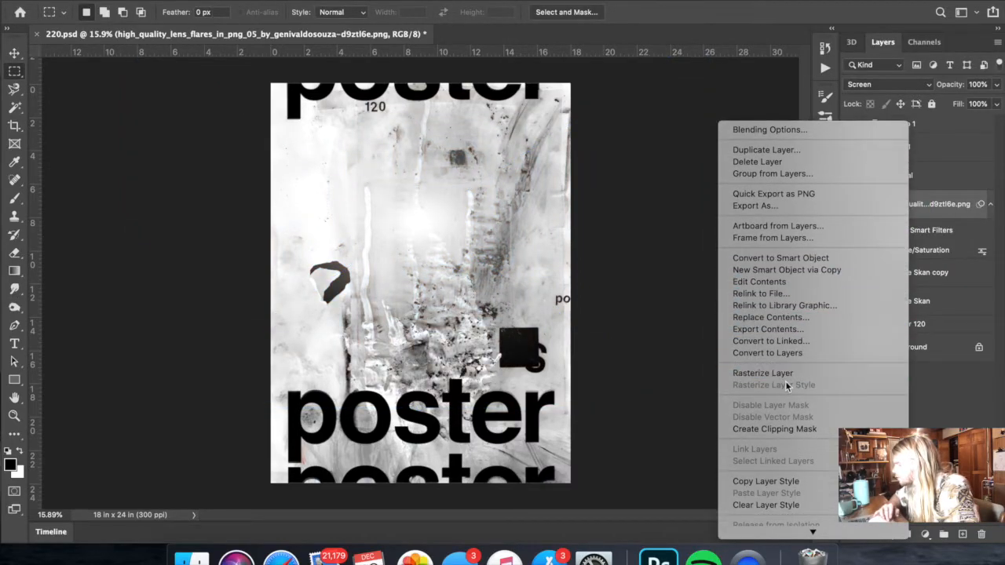
click(781, 374)
- Rotate the lens flare layer by 90 degrees and move it over the poster's upper left area
key(ctrl+t)
drag(483, 256, 387, 193)
drag(650, 178, 359, 370)
drag(423, 198, 450, 207)
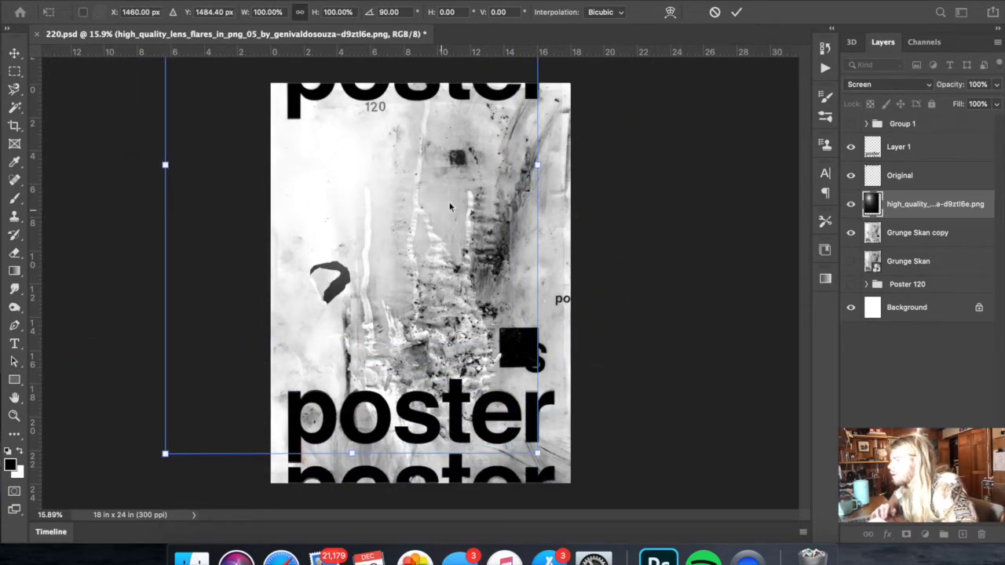
- Stretch the lens flare sideways to 300.54% height scale and position its glow over the poster's upper left area
drag(539, 163, 817, 166)
key(super+minus)
key(super+minus)
drag(484, 236, 411, 239)
drag(552, 222, 796, 223)
drag(591, 233, 497, 223)
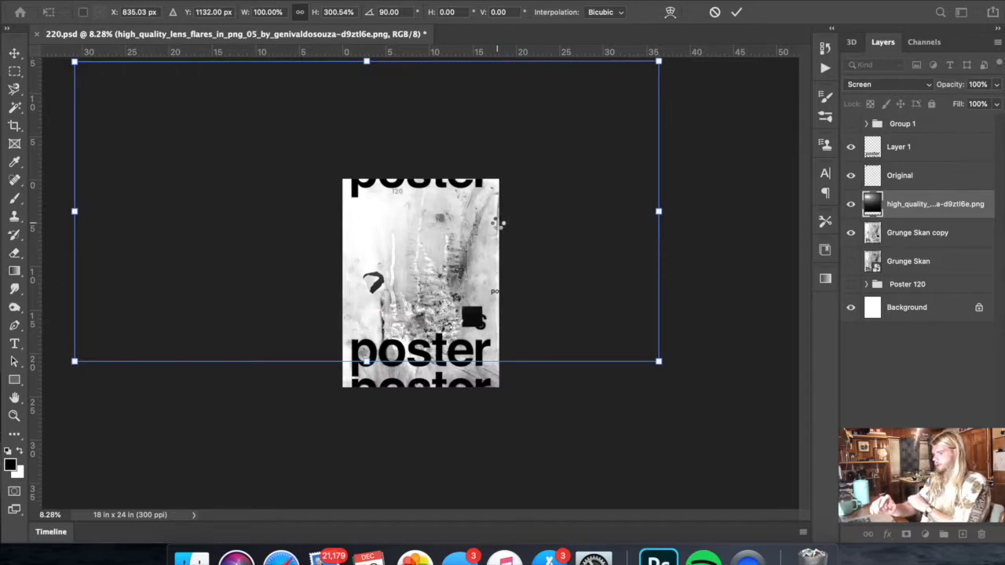
key(Return)
- Select the black scrap shape on Grunge Skan copy with the Magic Wand and copy it to a new layer
scroll(278, 289, up, 6)
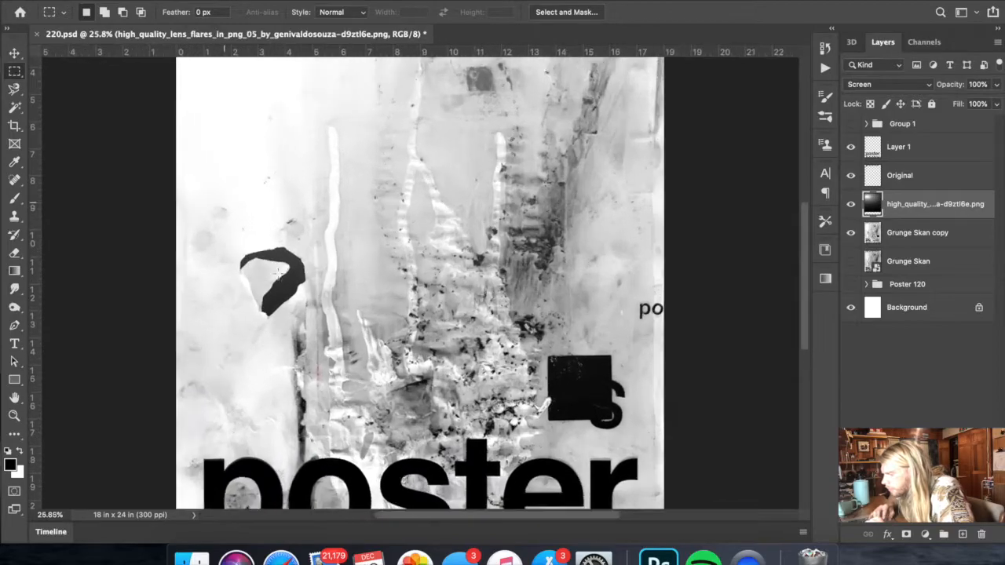
scroll(278, 272, up, 5)
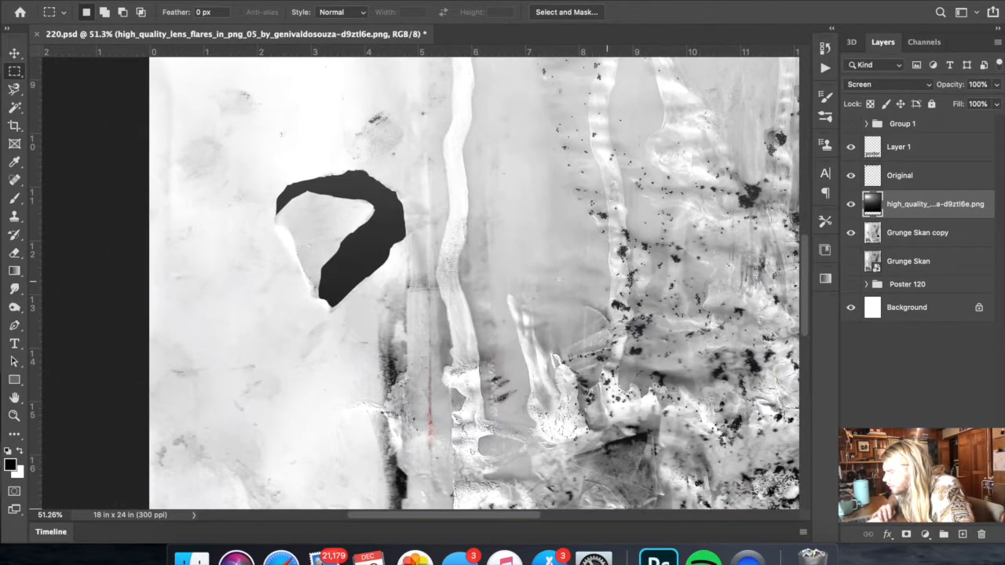
scroll(578, 278, up, 2)
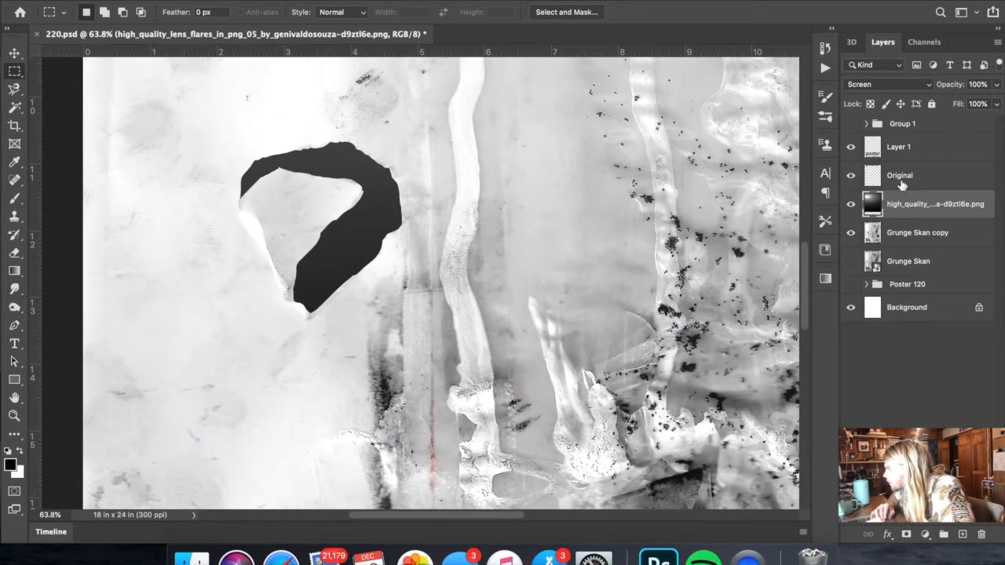
click(900, 149)
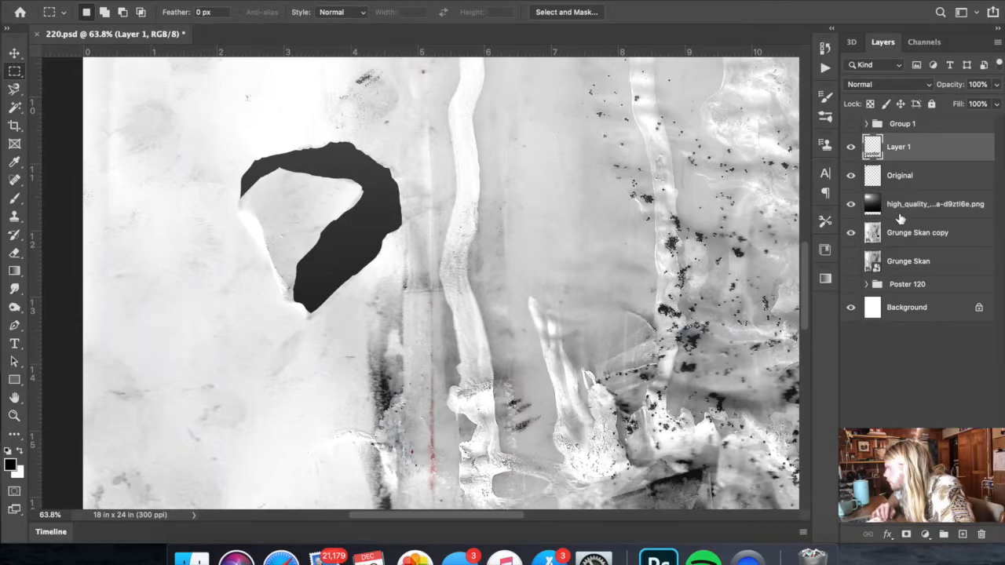
click(901, 232)
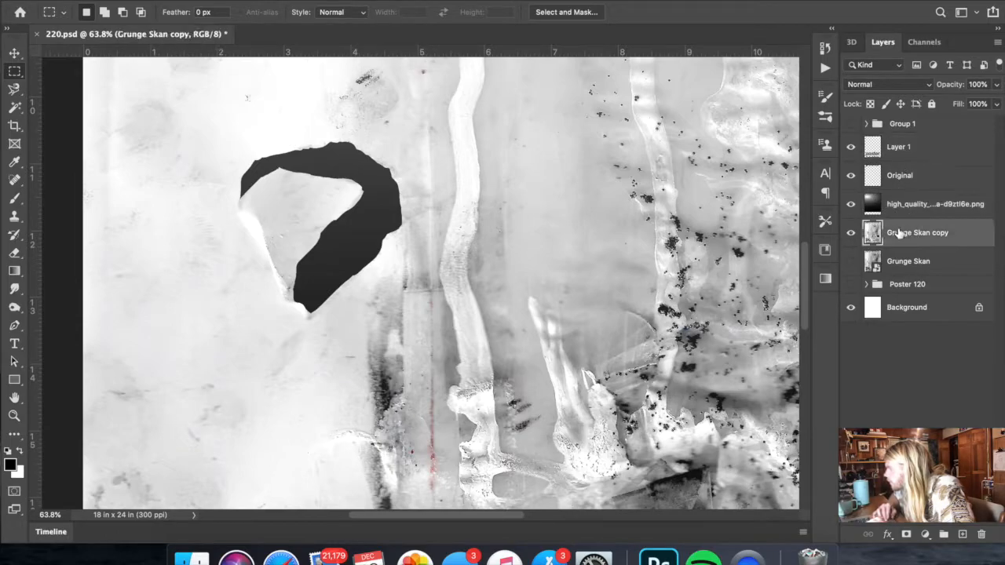
click(15, 107)
click(369, 209)
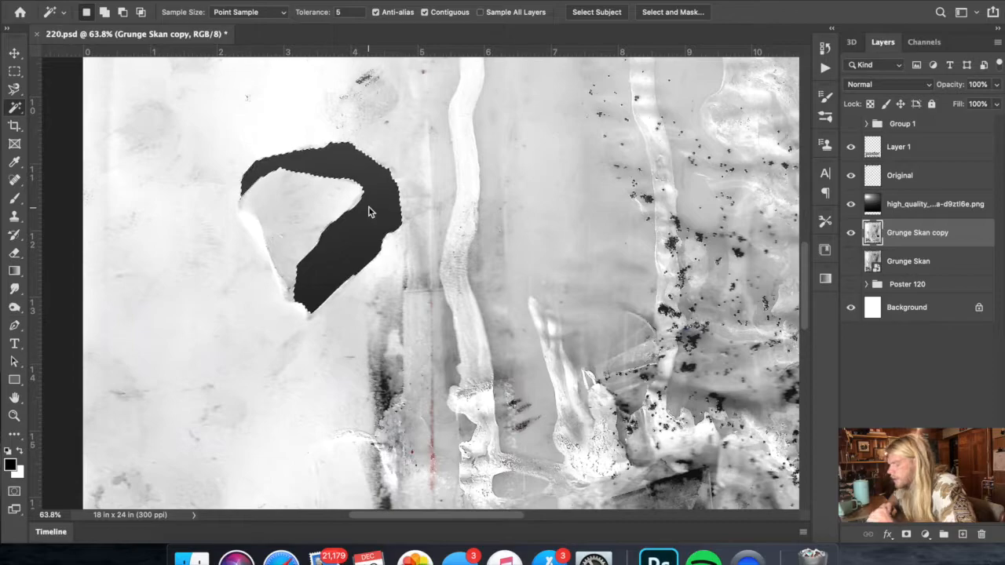
right_click(369, 208)
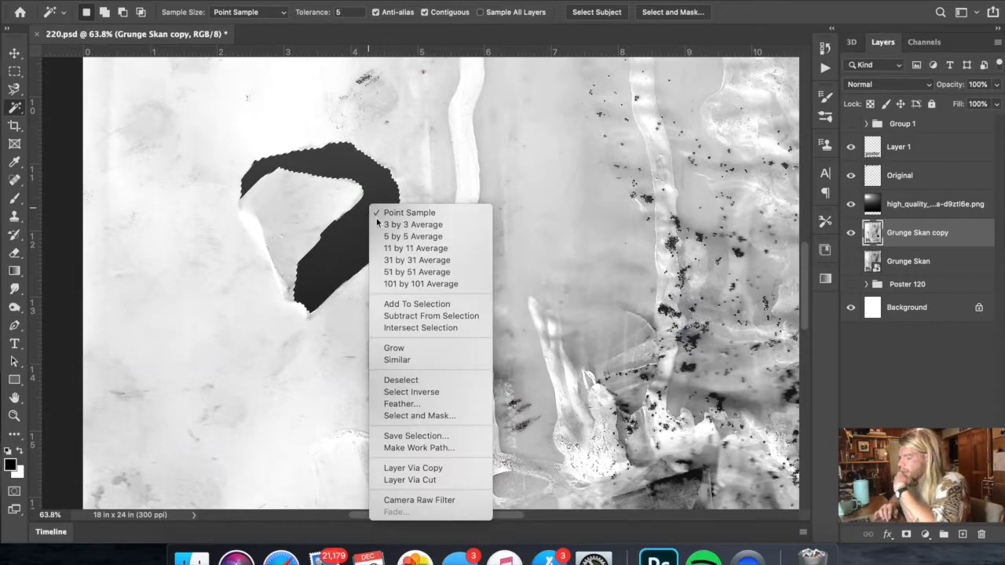
click(414, 468)
- Delete the layer holding the copied black scrap shape
key(super+t)
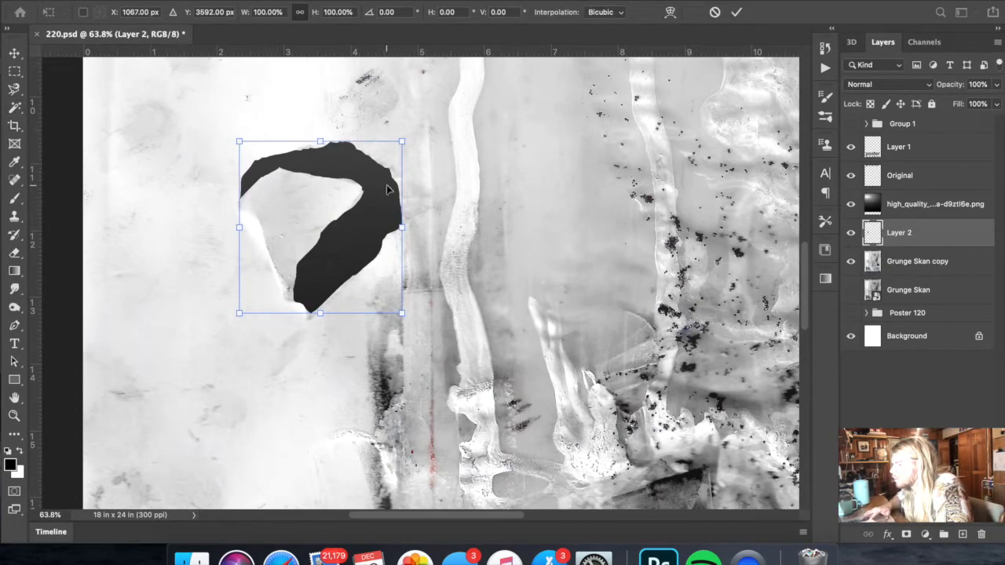
key(Escape)
key(Delete)
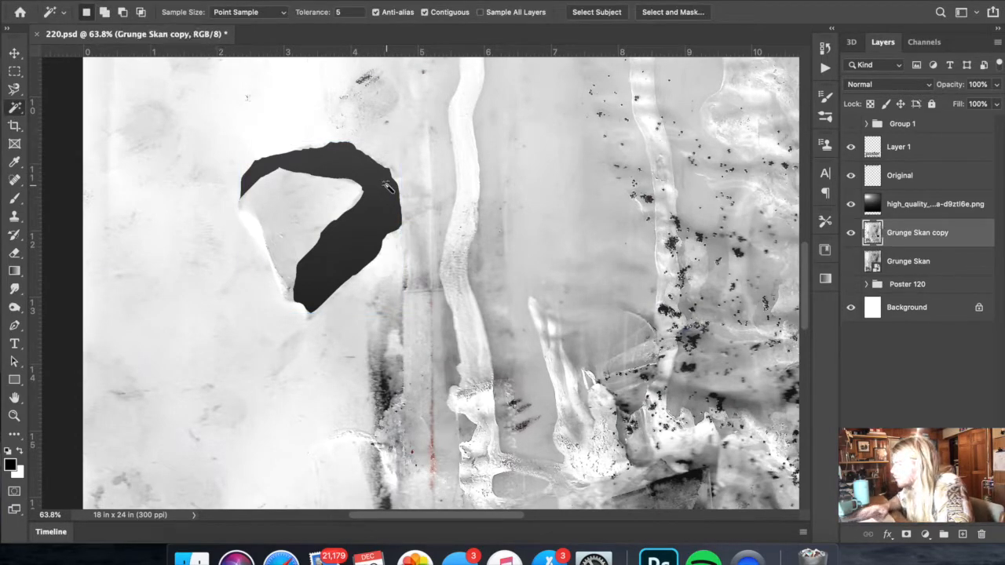
- Select the light paper flap inside the black shape on Grunge Skan copy with the Magnetic Lasso
click(17, 91)
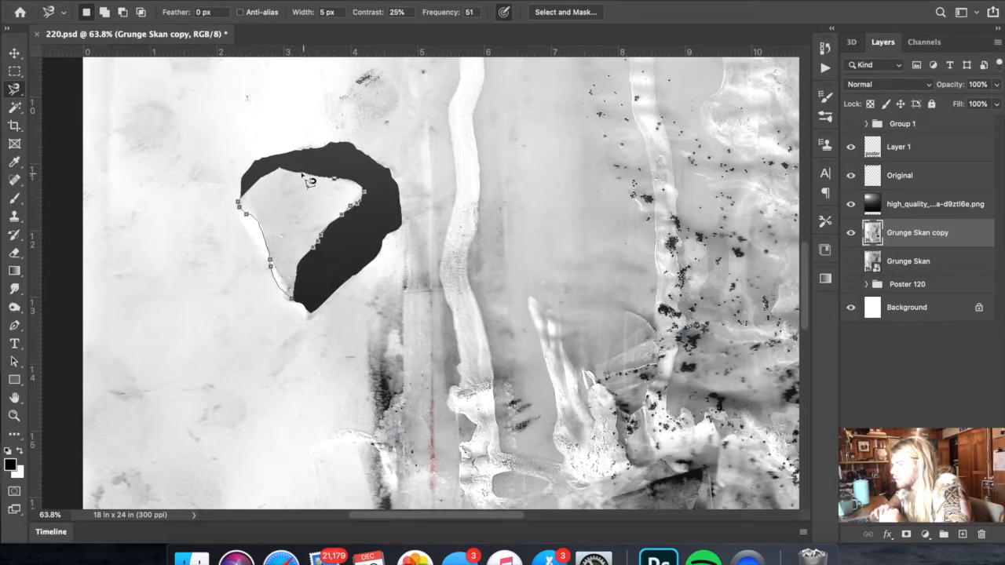
click(239, 201)
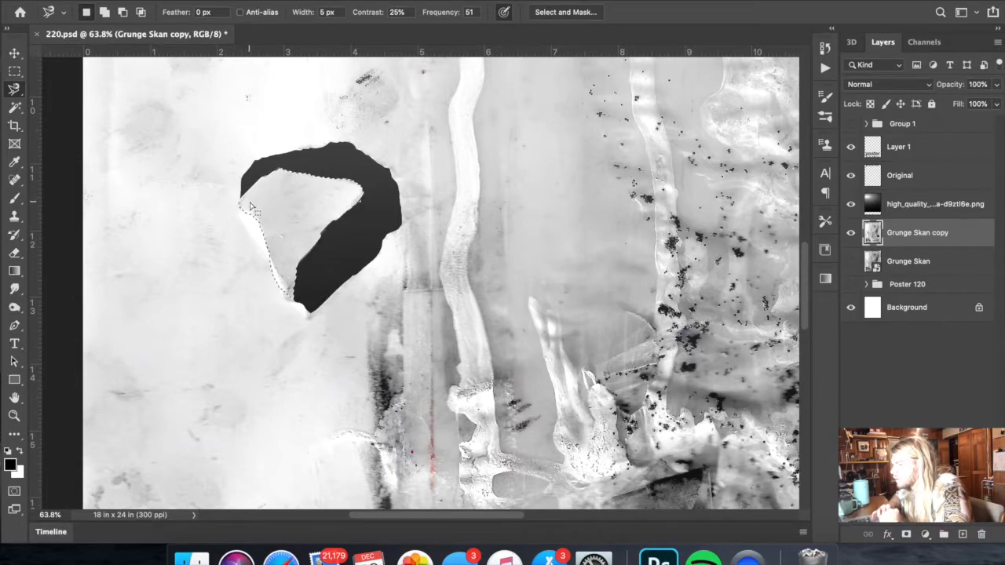
- Try copying the selected paper flap to a new layer and inverting its tones, and undo both changes
right_click(248, 200)
click(331, 294)
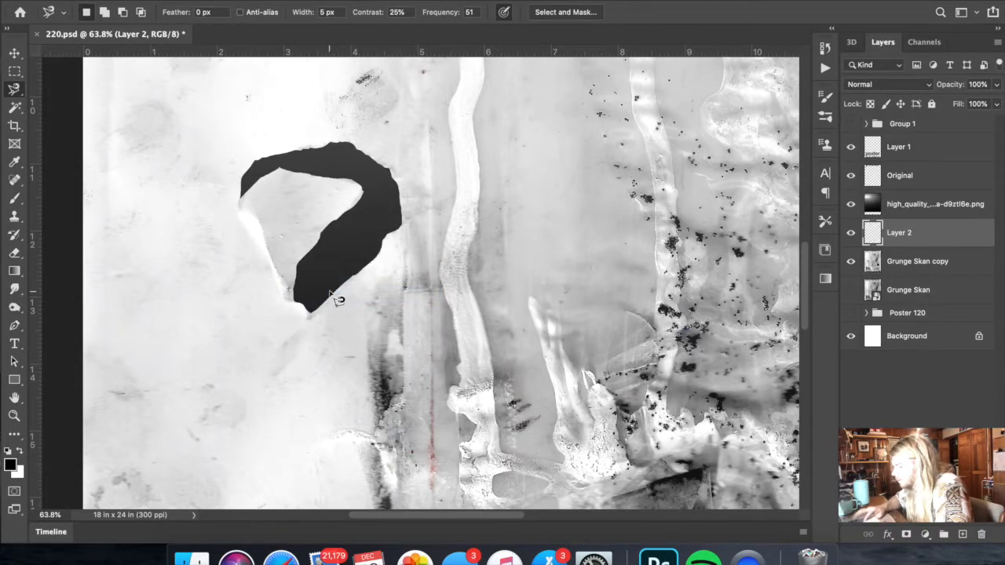
key(super+i)
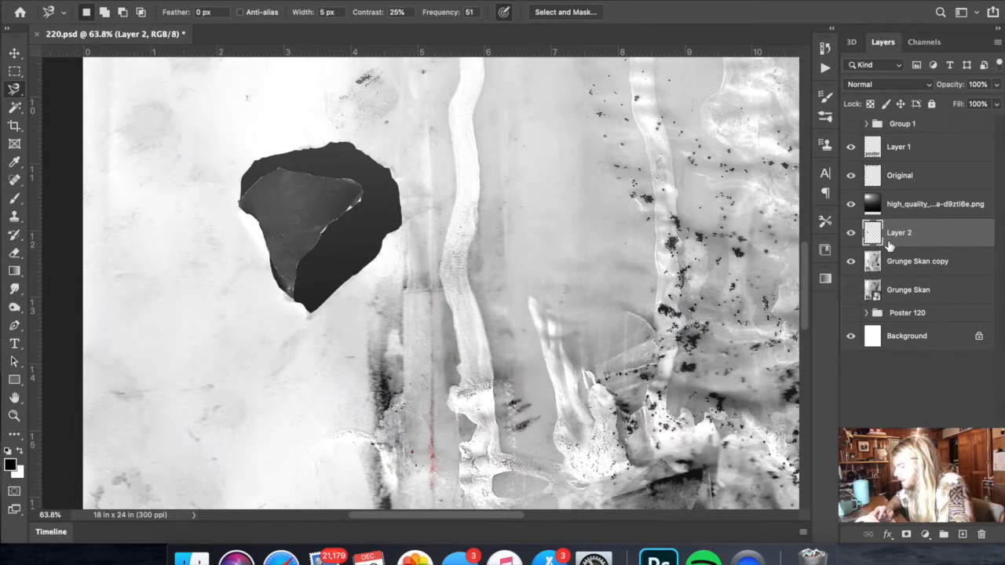
key(super+z)
key(super+z)
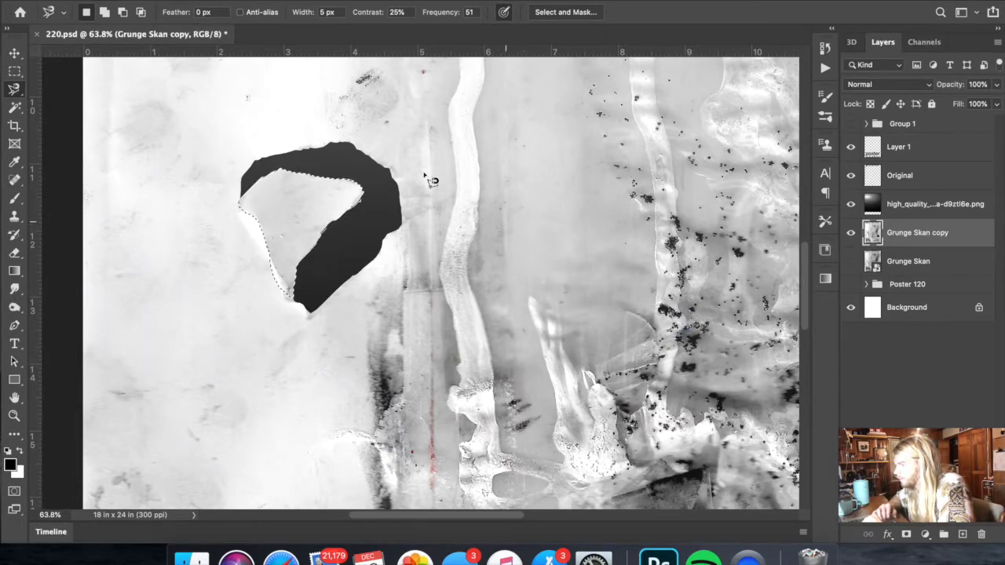
- Save the paper flap selection under the name A and copy the selected flap to a new layer
click(286, 1)
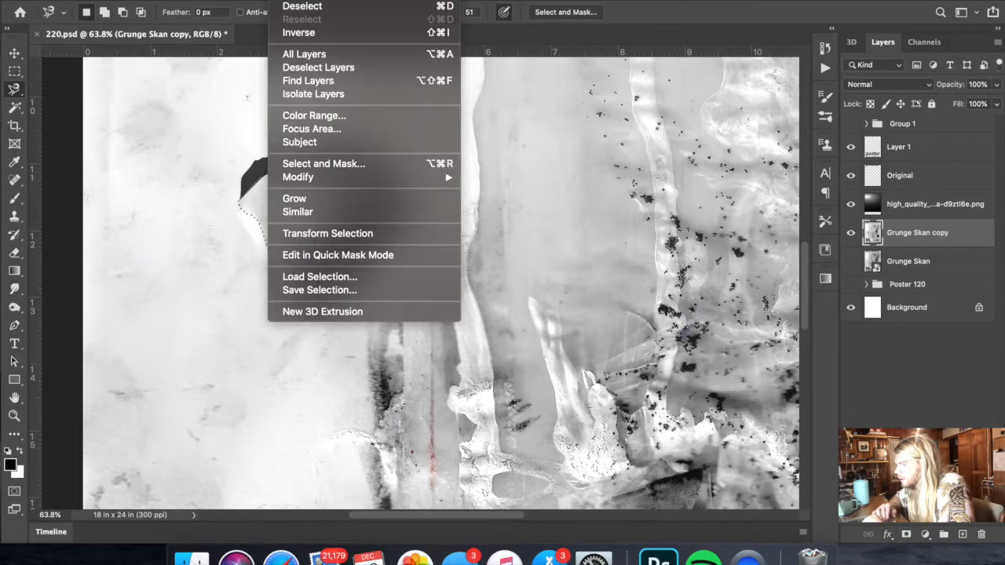
click(331, 292)
text(a)
click(622, 188)
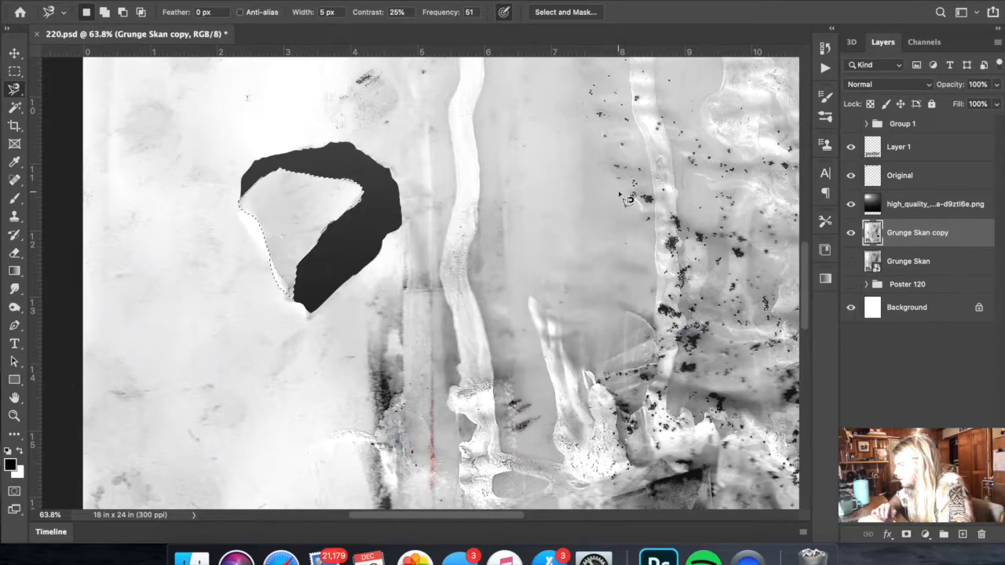
right_click(344, 237)
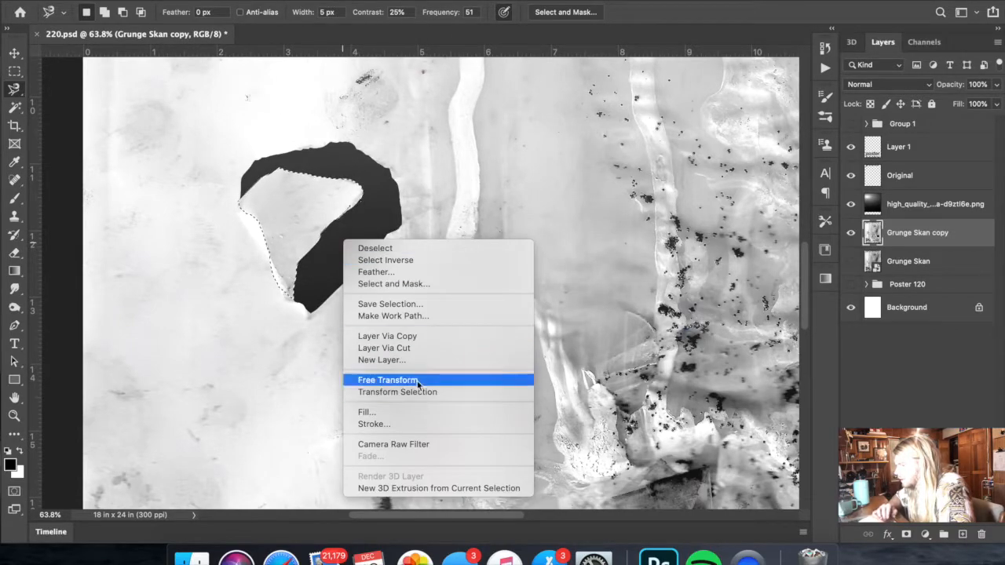
click(419, 337)
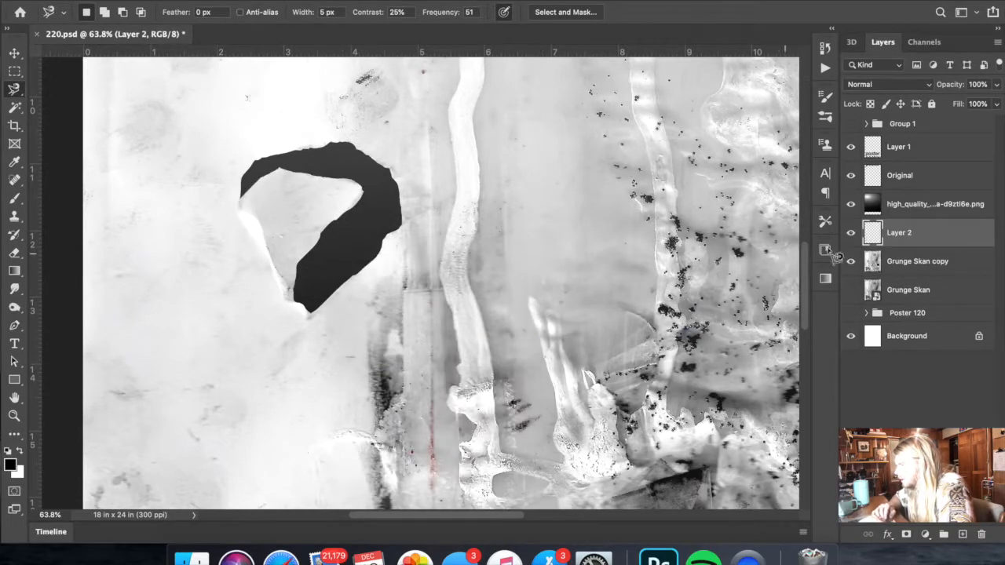
- Load the saved selection A on Grunge Skan copy and cut the paper flap to its own new layer
click(889, 261)
click(284, 0)
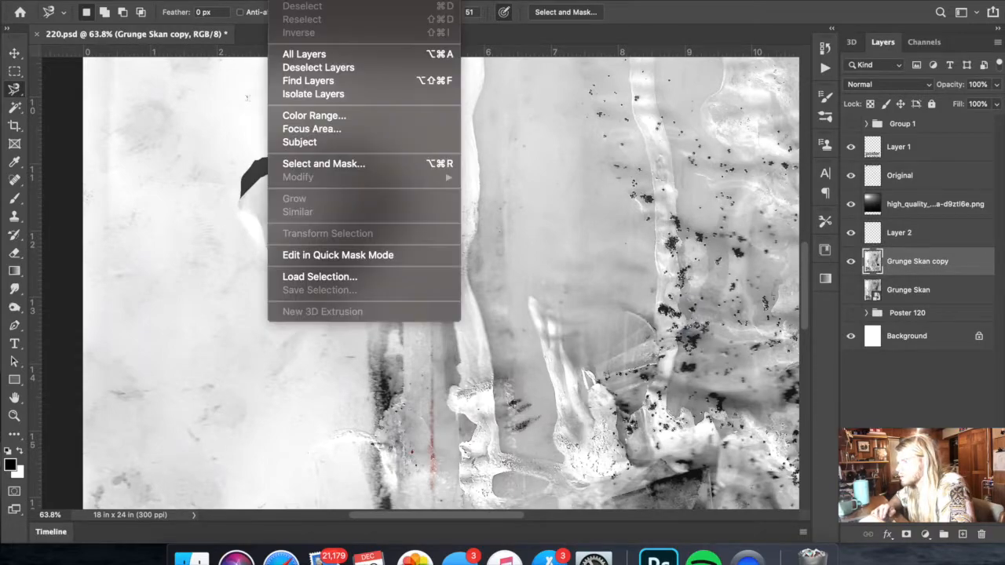
click(320, 277)
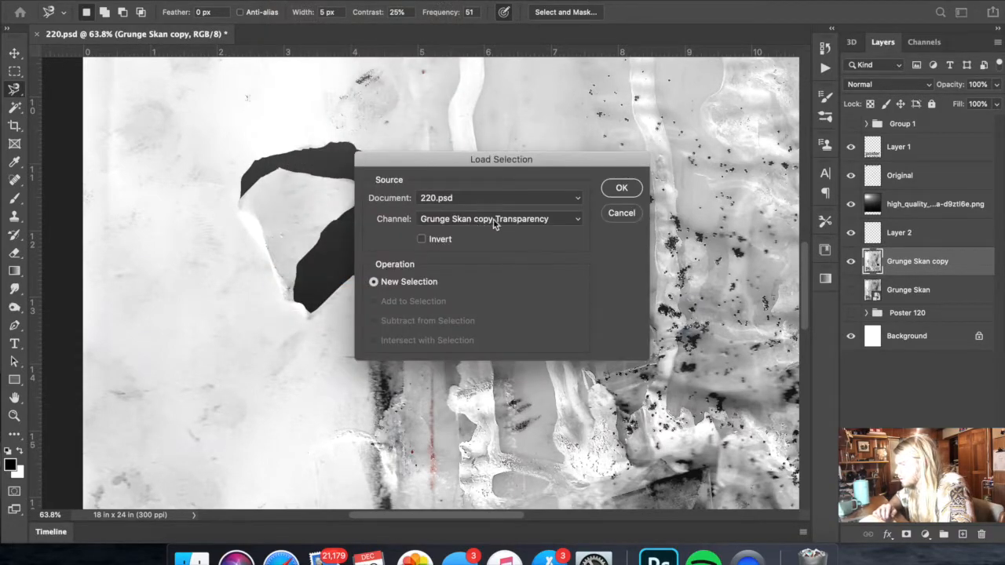
click(436, 224)
click(445, 236)
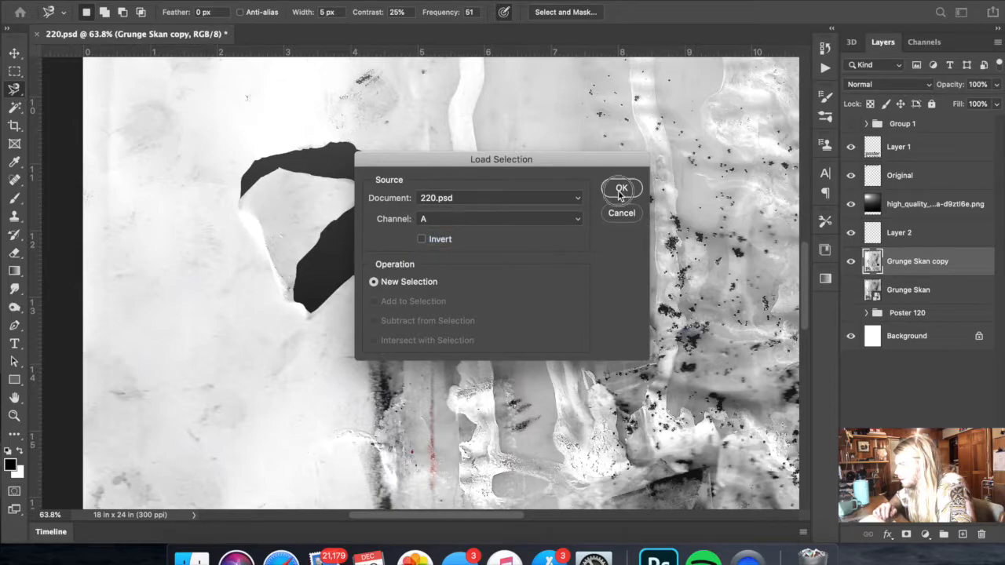
click(621, 188)
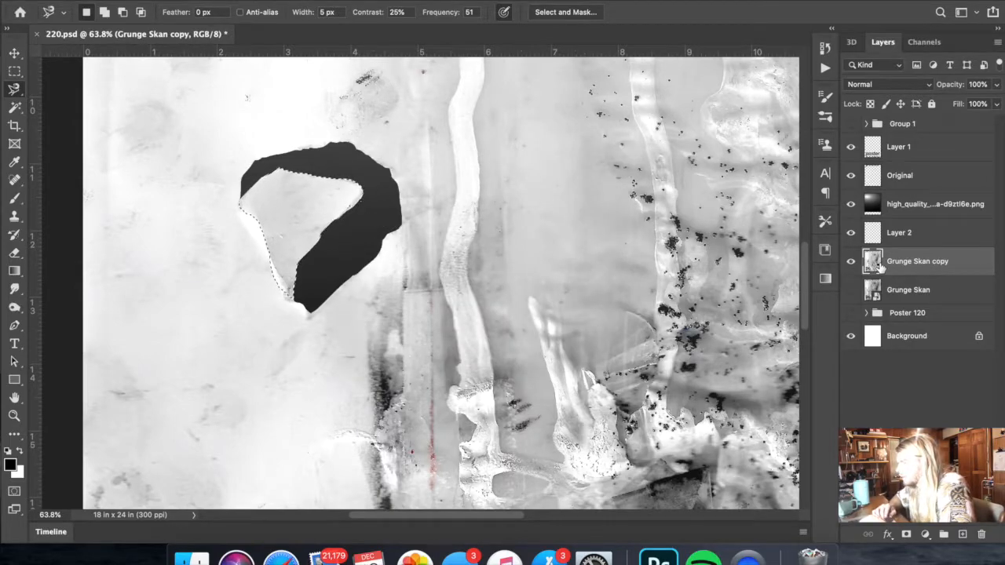
right_click(340, 228)
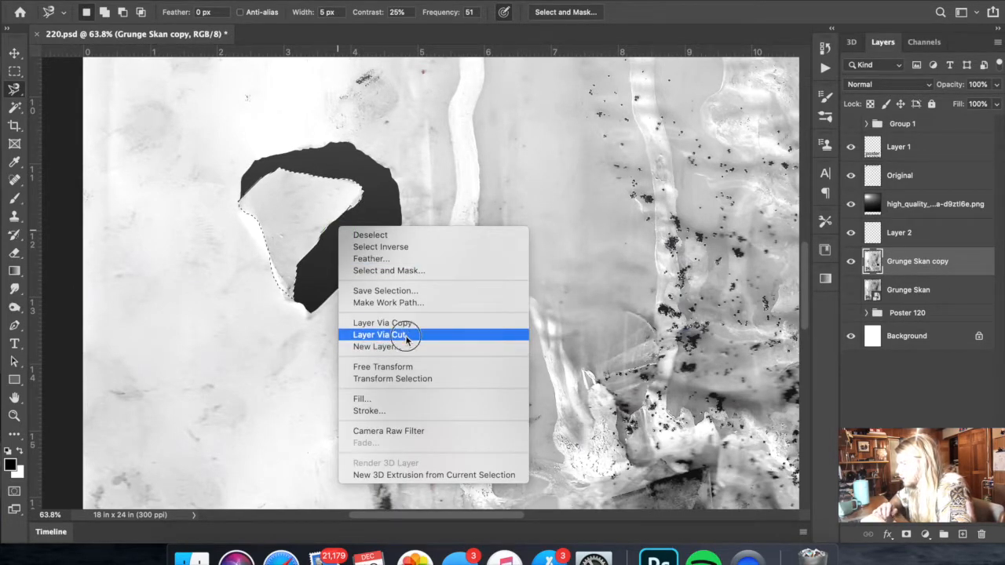
click(406, 335)
- Place the cut flap layer, Layer 3, above Layer 2 and rename it Paper Tail
click(896, 235)
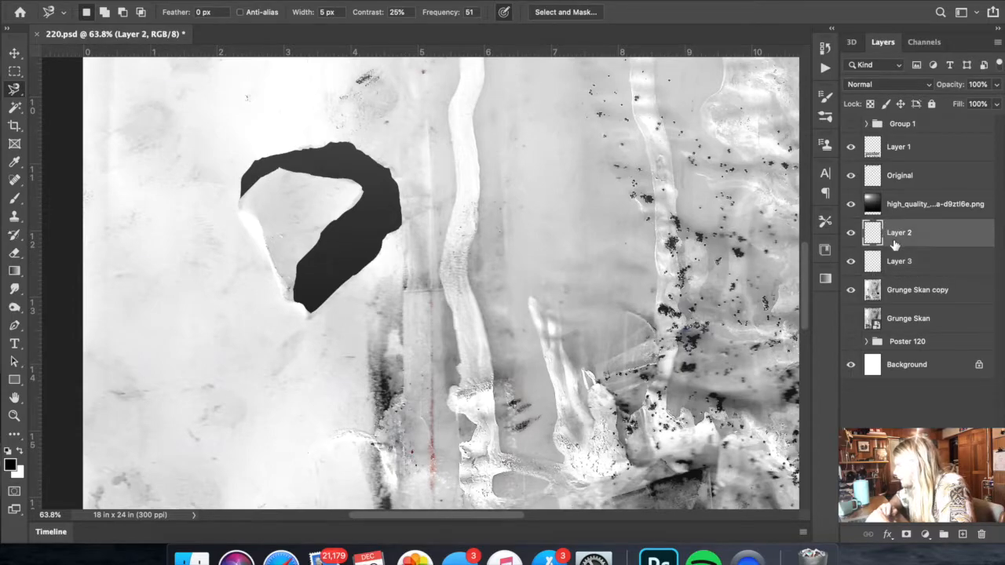
click(894, 267)
click(895, 289)
drag(924, 291, 917, 264)
click(903, 298)
drag(930, 298, 919, 231)
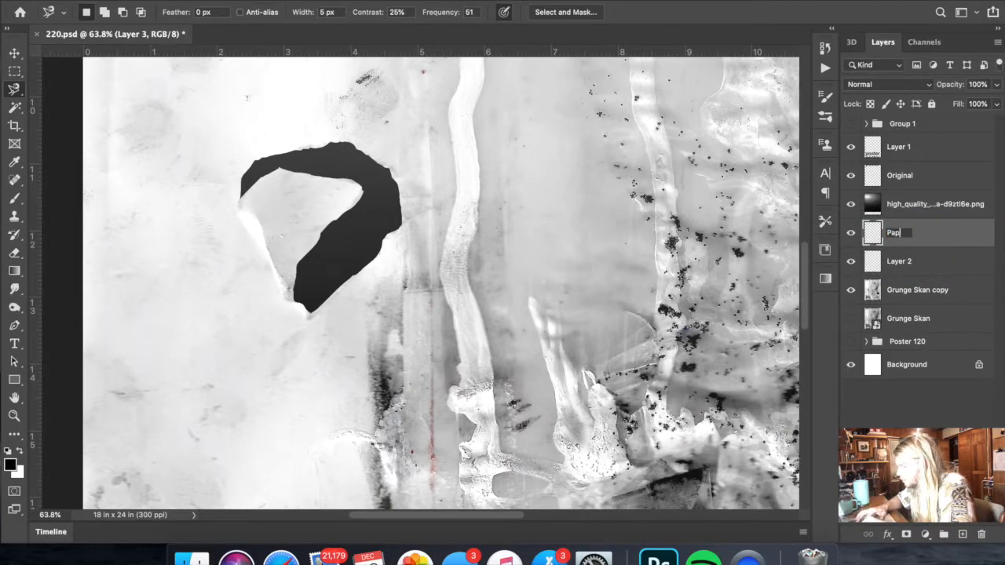
text(Paper Tail)
key(Return)
- Rename Layer 2, the copied flap beneath Paper Tail, as Shadow paper
double_click(896, 264)
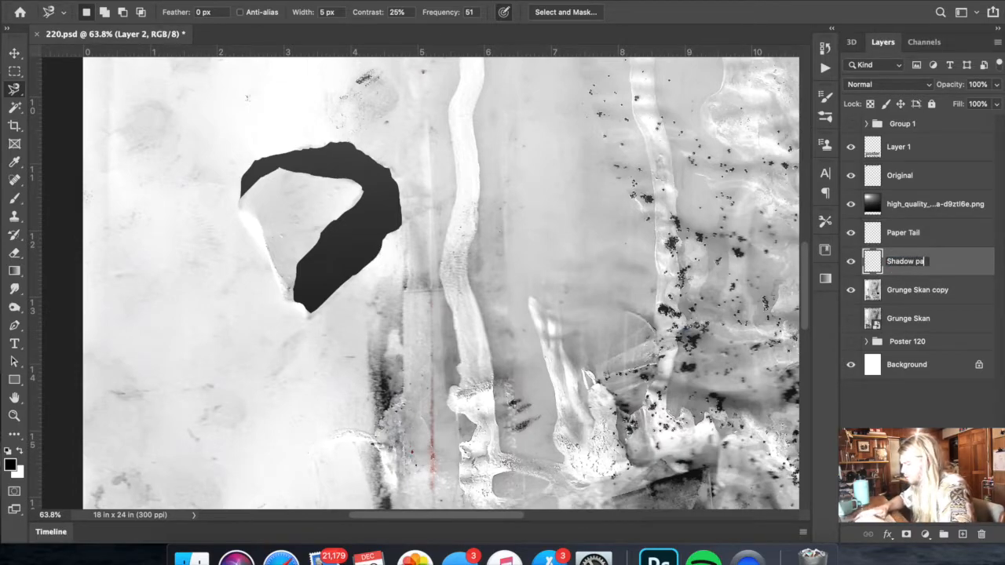
text(Shadow paper)
key(Return)
- Offset the Shadow paper flap about 0.19 in to the right and 0.14 in down from Paper Tail
key(ctrl+t)
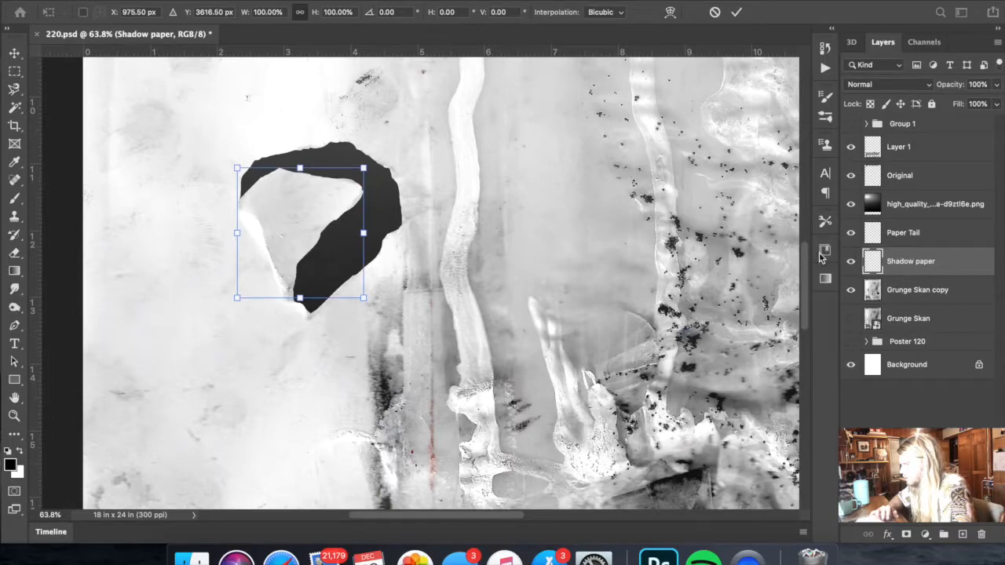
mouse_move(343, 240)
mouse_down()
mouse_move(370, 235)
mouse_move(359, 251)
mouse_up()
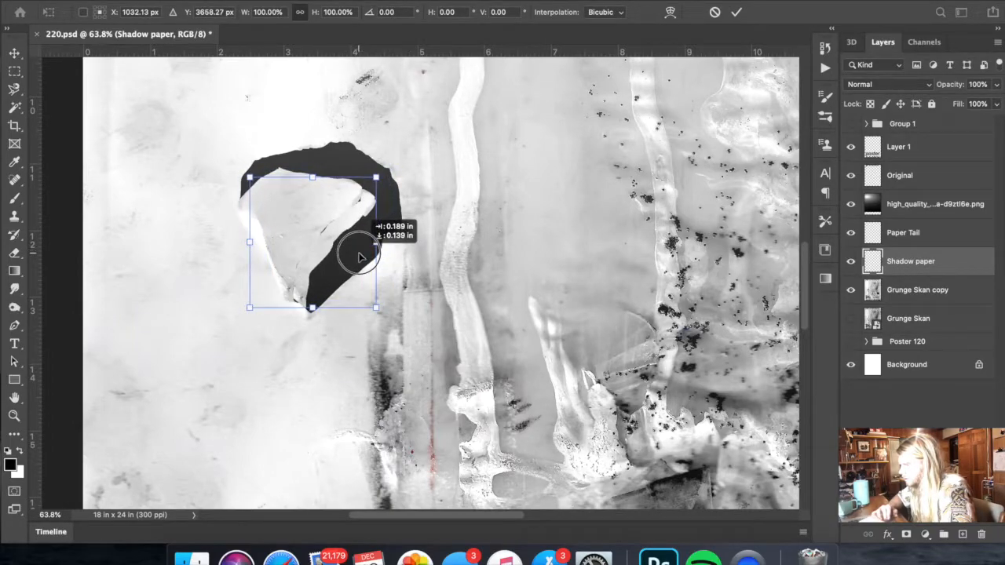
key(Return)
key(l)
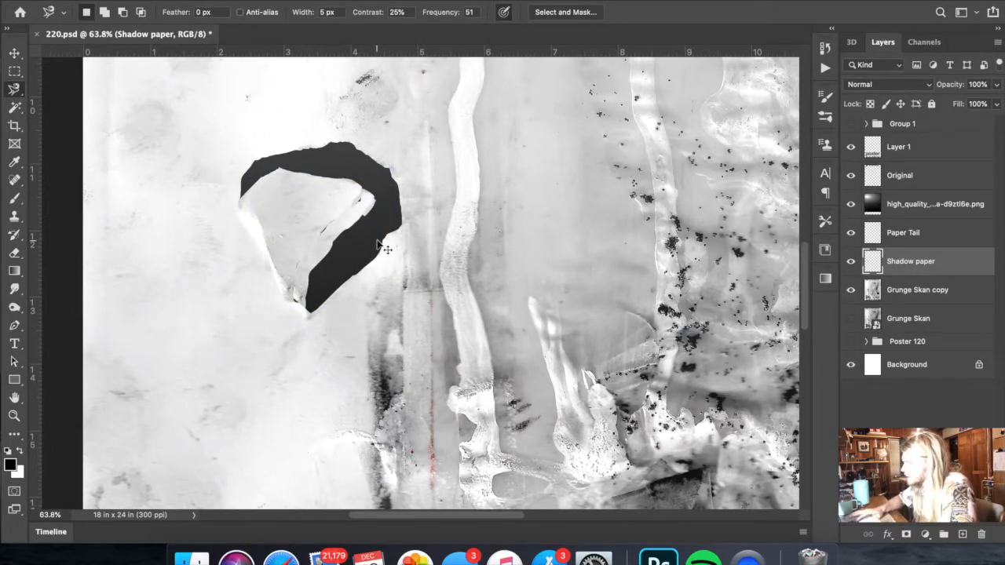
- Invert Shadow paper and flatten its tones to grey using Levels with output levels 122 and 74
key(ctrl+i)
click(173, 1)
mouse_move(187, 13)
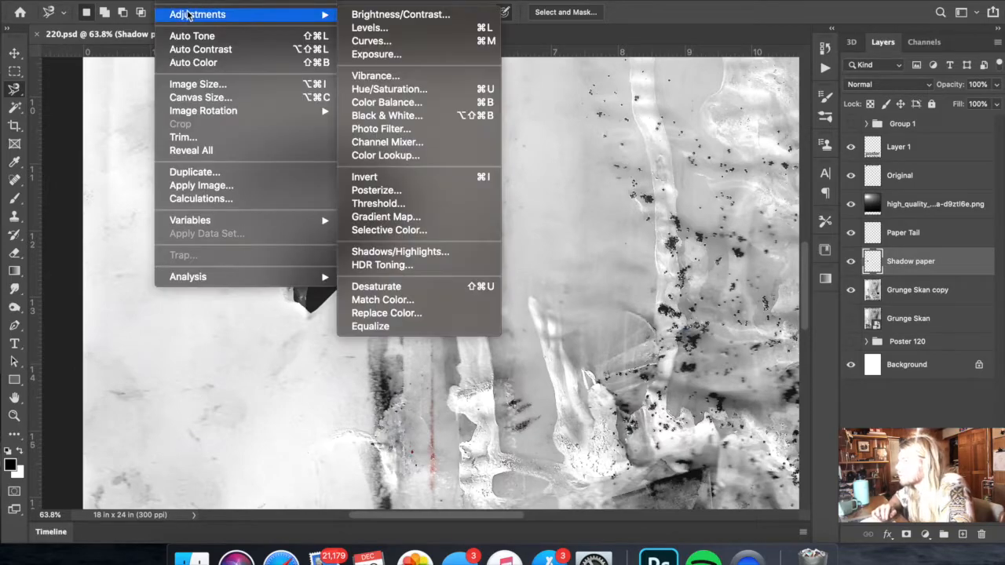
click(405, 30)
drag(888, 206, 704, 214)
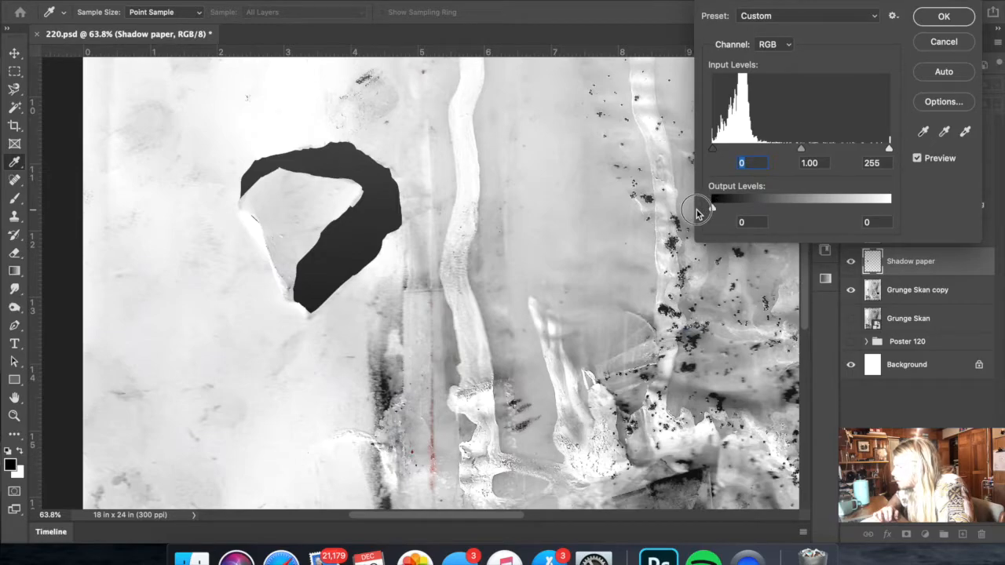
drag(713, 208, 799, 212)
drag(714, 209, 763, 208)
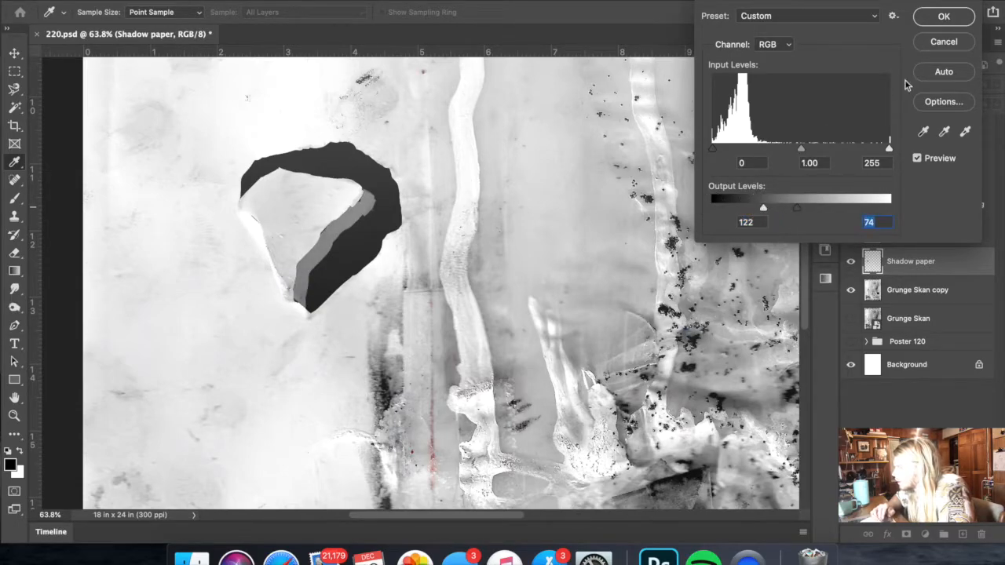
- Soften the Shadow paper layer with a Gaussian Blur of 50.1 pixels radius
scroll(480, 188, down, 8)
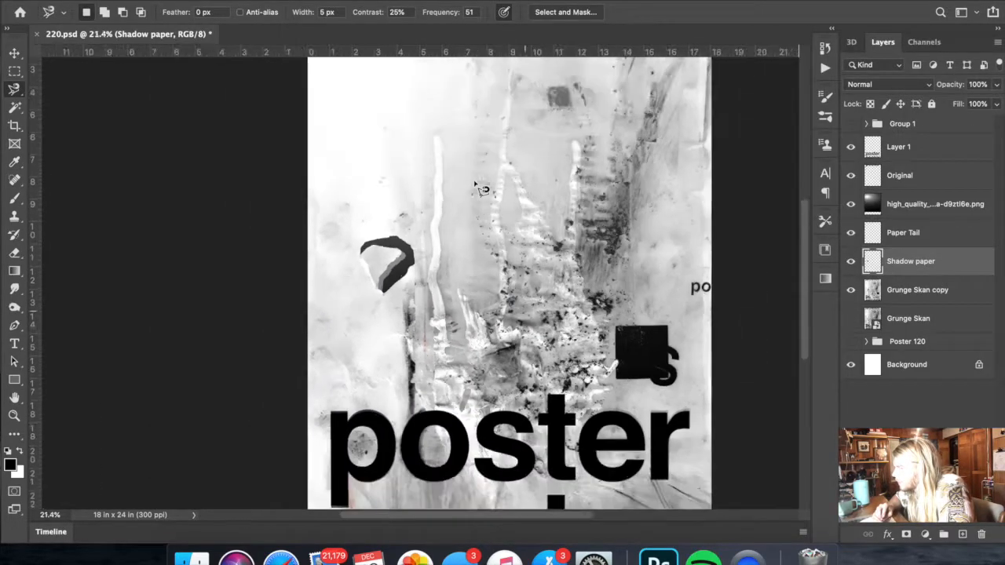
scroll(480, 188, up, 3)
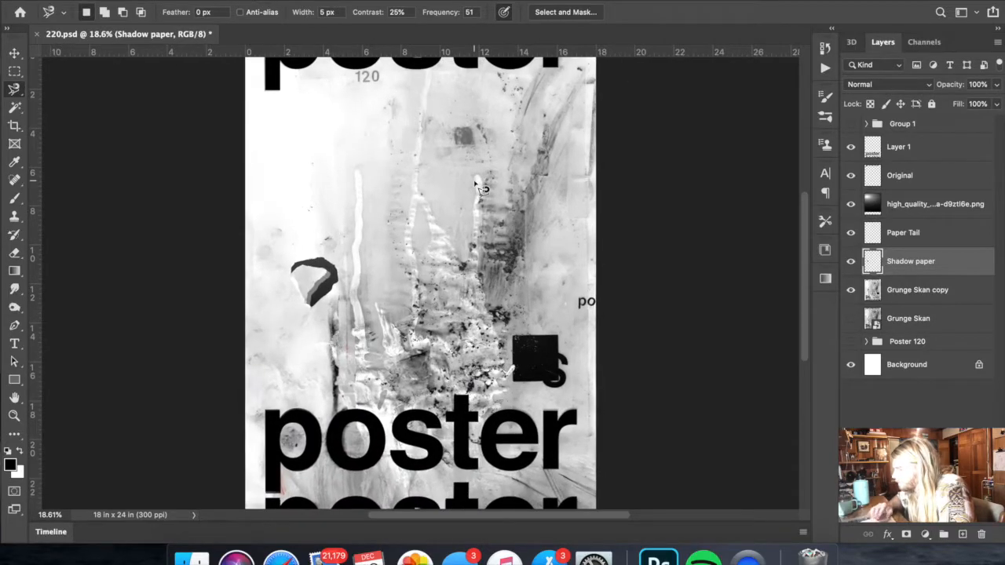
click(283, 0)
mouse_move(331, 0)
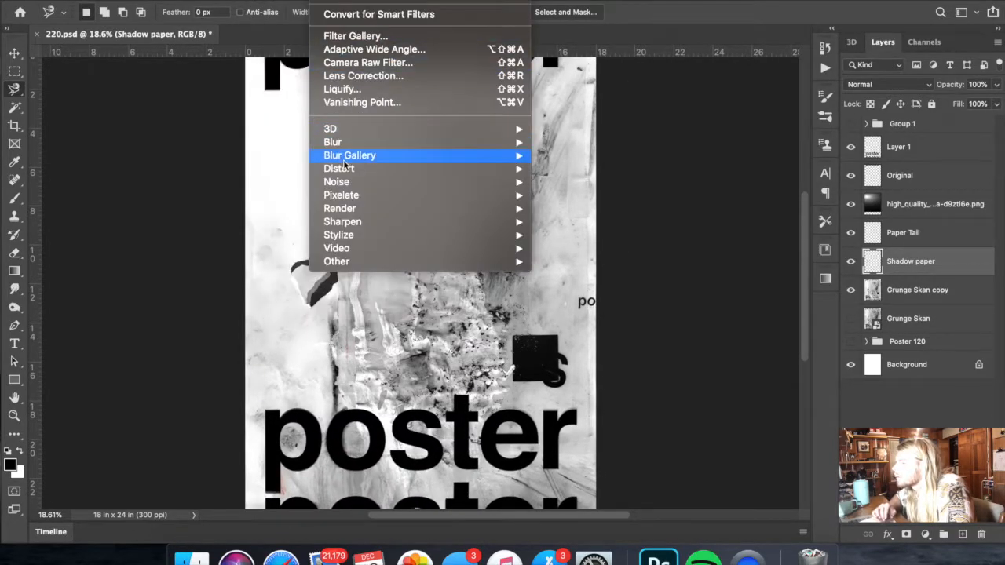
mouse_move(347, 146)
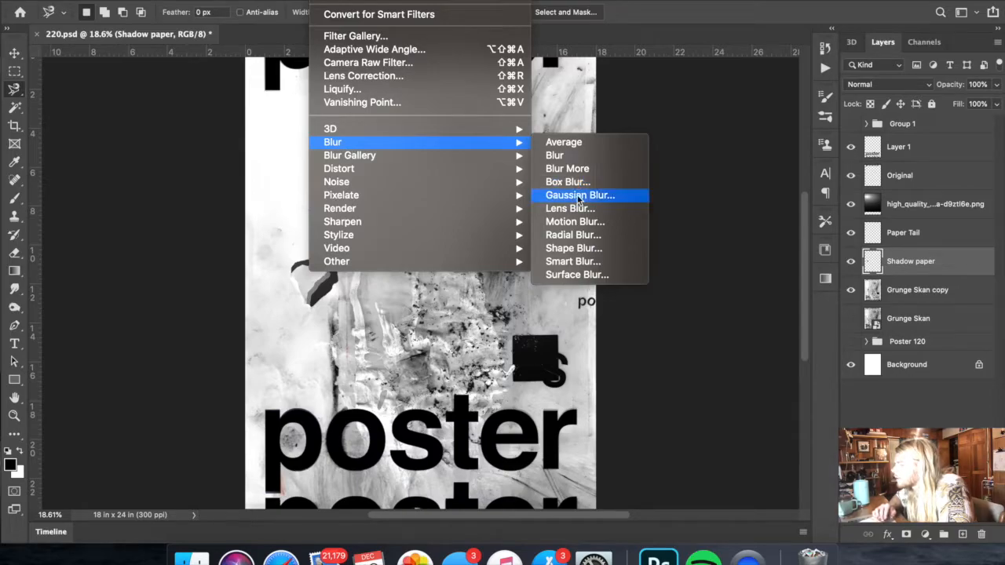
click(579, 195)
drag(725, 355, 757, 353)
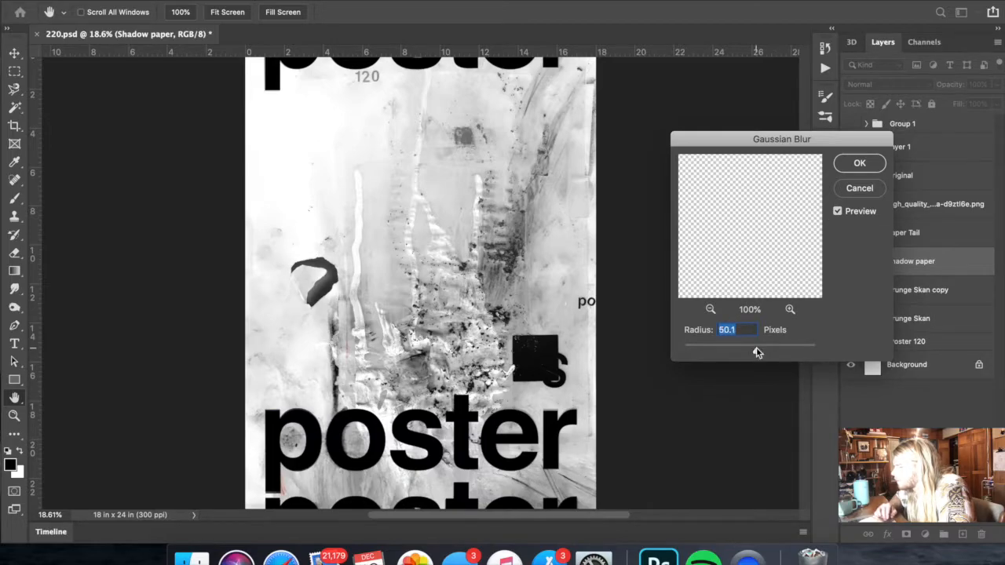
click(877, 170)
- Compare the poster without the blurred flap shadow and delete the Shadow paper layer
scroll(513, 271, down, 5)
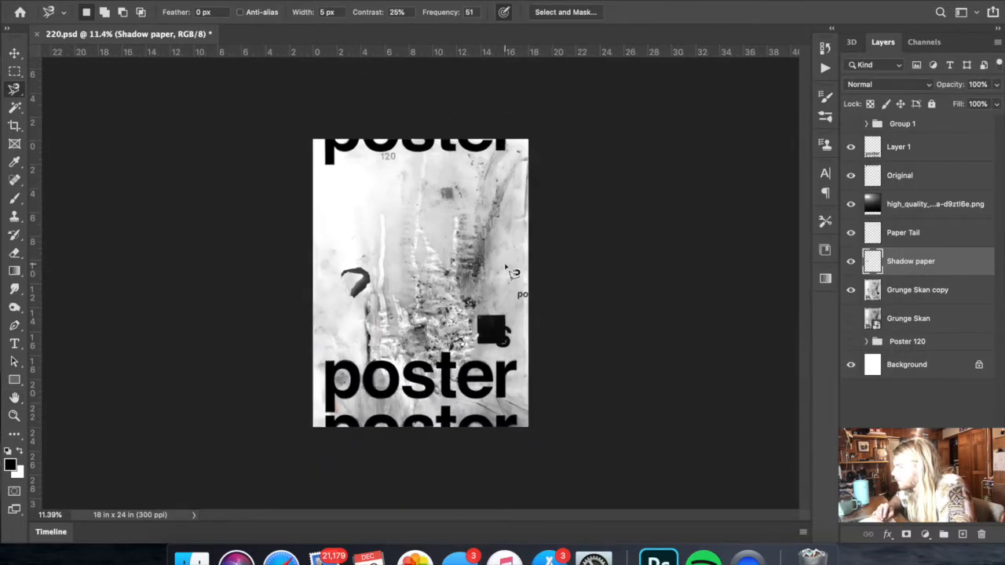
scroll(514, 272, up, 4)
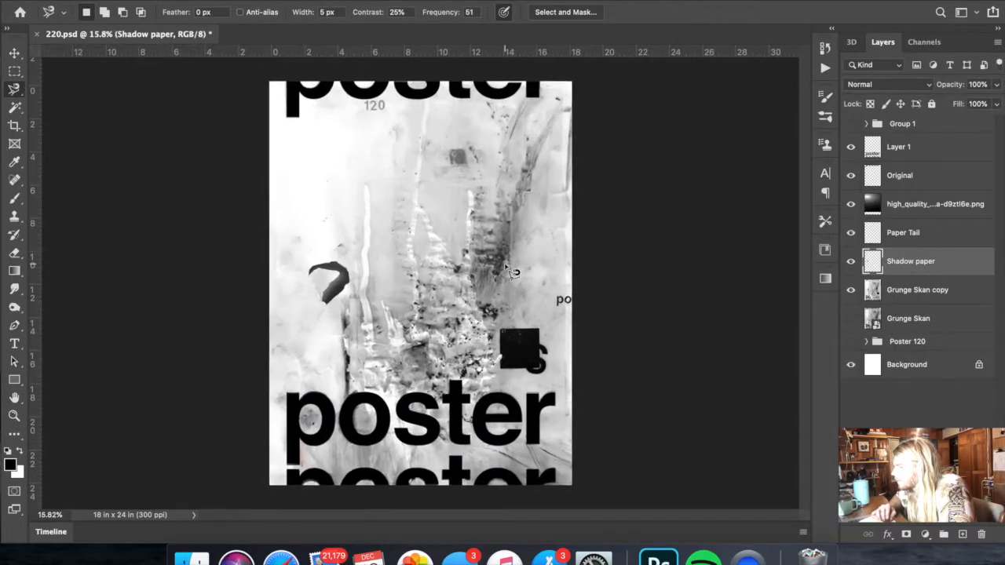
click(852, 267)
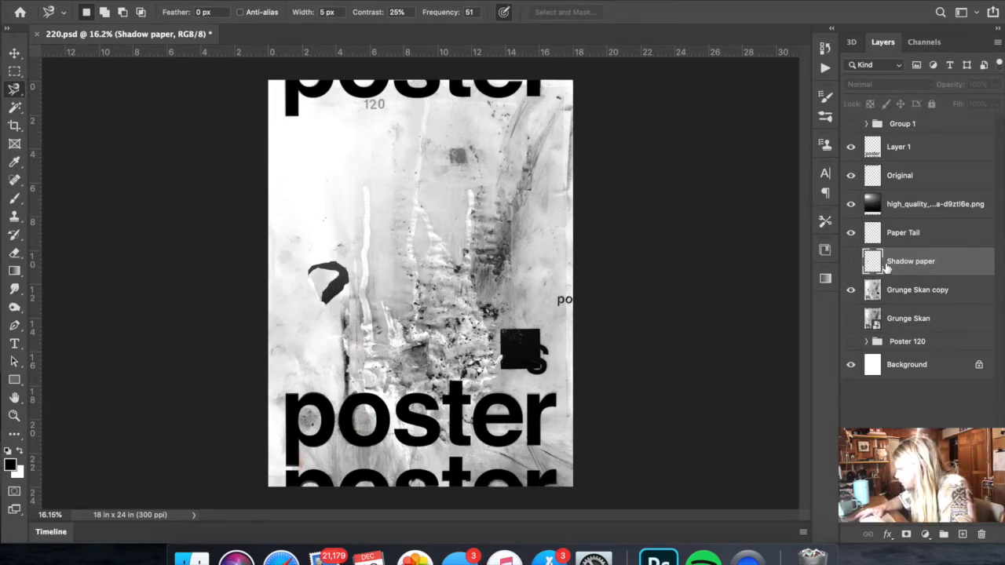
key(Delete)
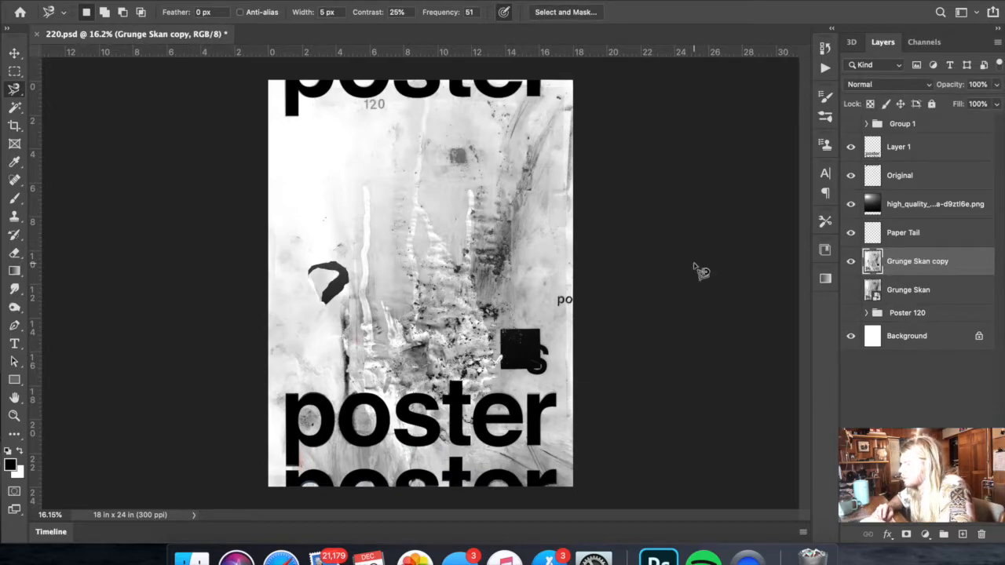
scroll(693, 267, up, 1)
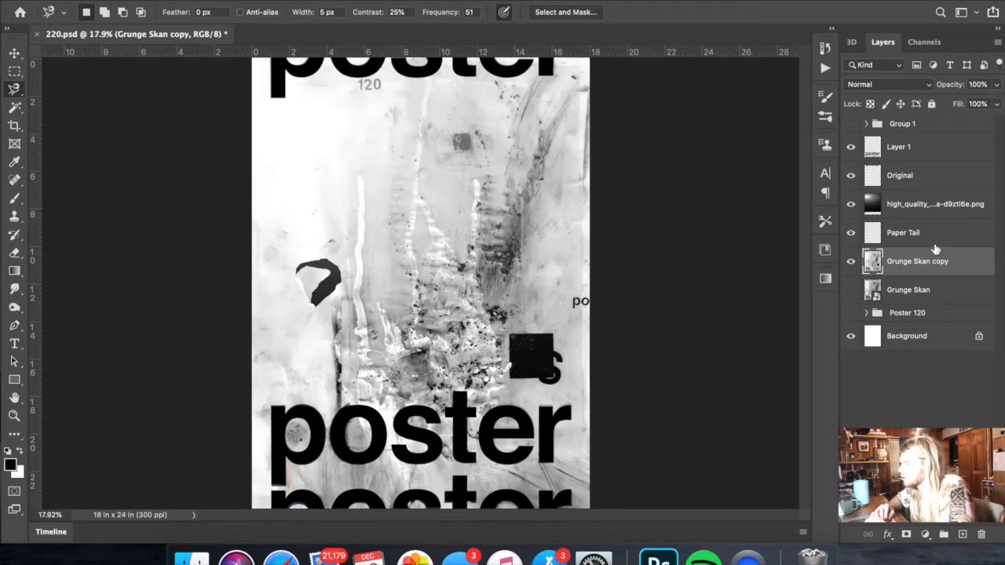
- Undo the deletion and hiding of the Shadow paper layer
scroll(662, 281, down, 1)
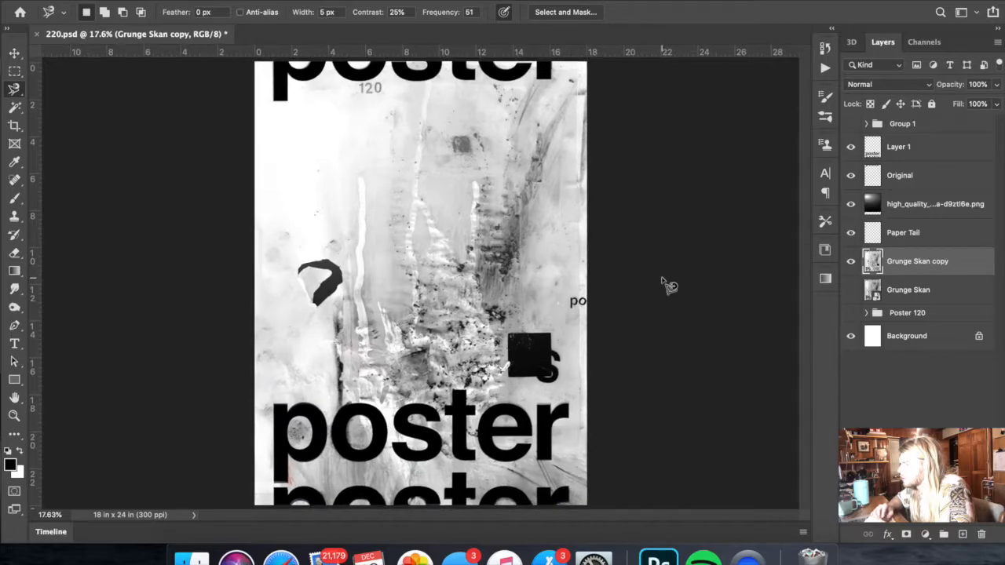
key(super+z)
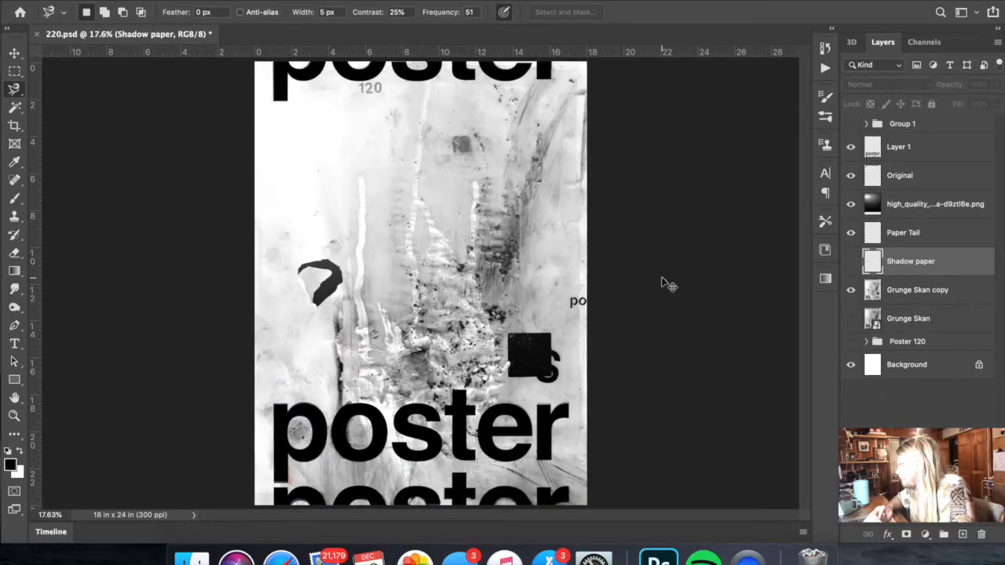
key(super+z)
key(super+z)
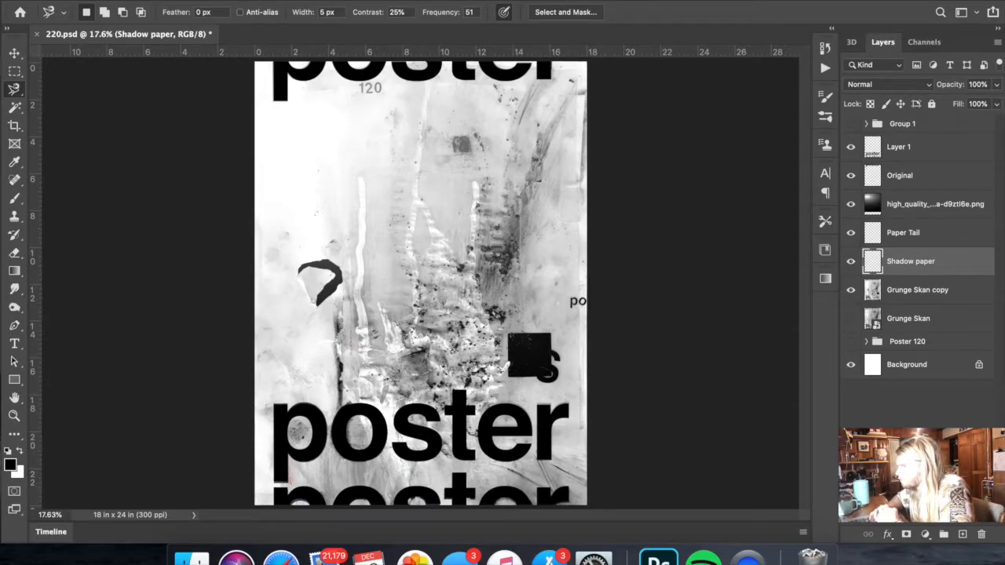
- Try to adjust the tones of the Shadow paper layer with Levels
click(373, 29)
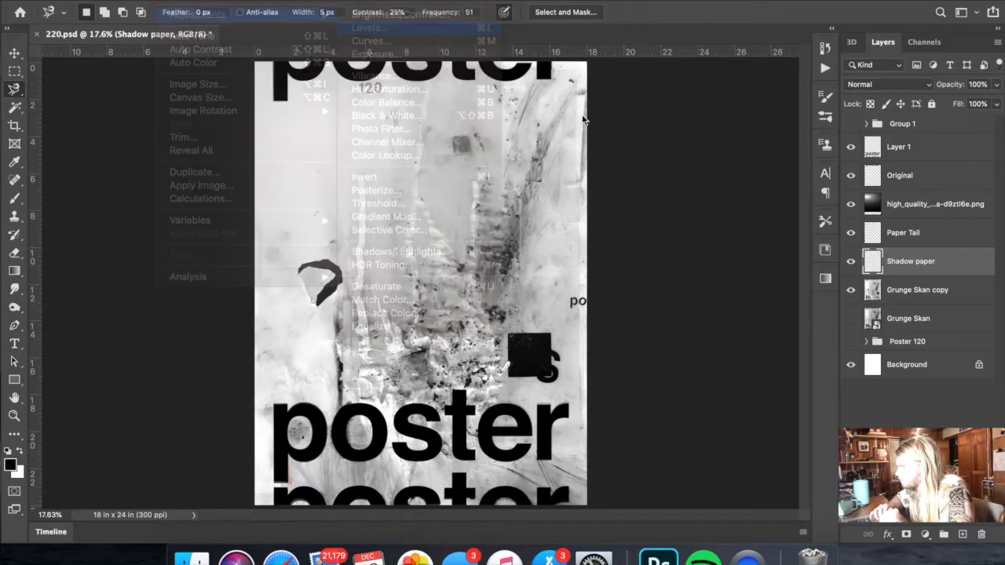
drag(889, 148, 951, 141)
mouse_move(714, 195)
mouse_down()
mouse_move(713, 207)
mouse_move(822, 209)
mouse_move(715, 208)
mouse_up()
drag(896, 213, 660, 208)
click(945, 45)
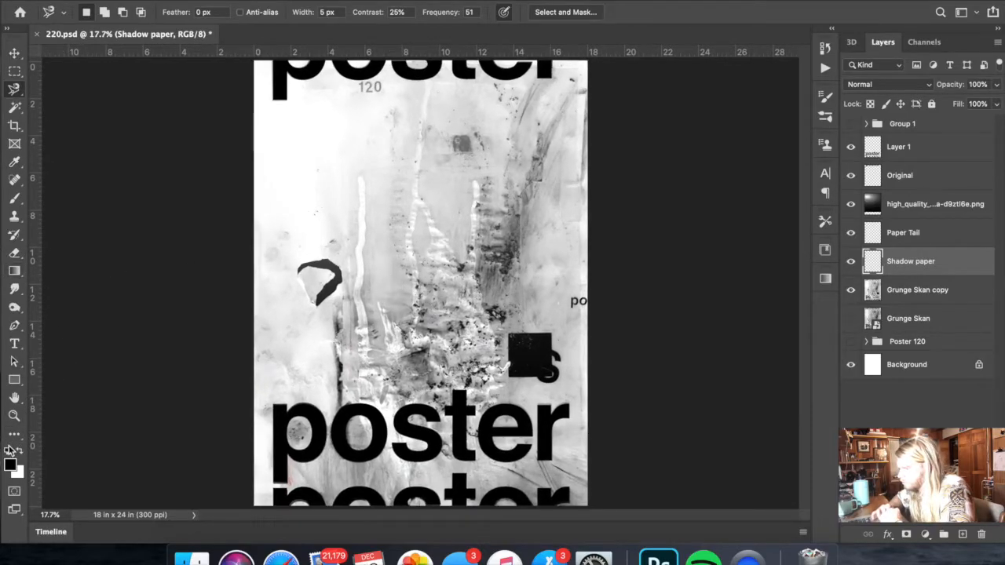
- Select the dark torn-paper shape on Grunge Skan copy with the Magic Wand and copy it to a new layer
scroll(190, 347, up, 5)
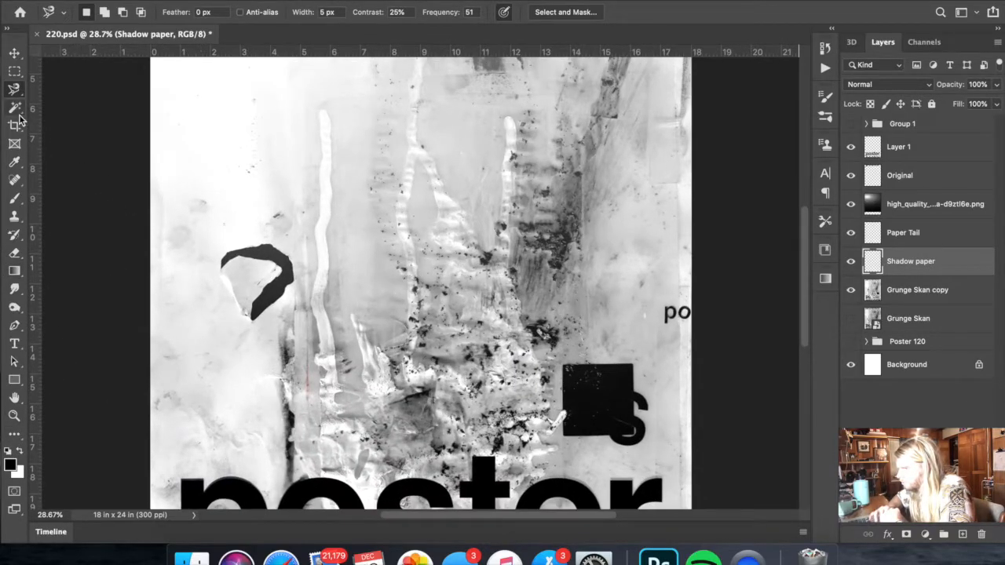
click(16, 109)
click(273, 260)
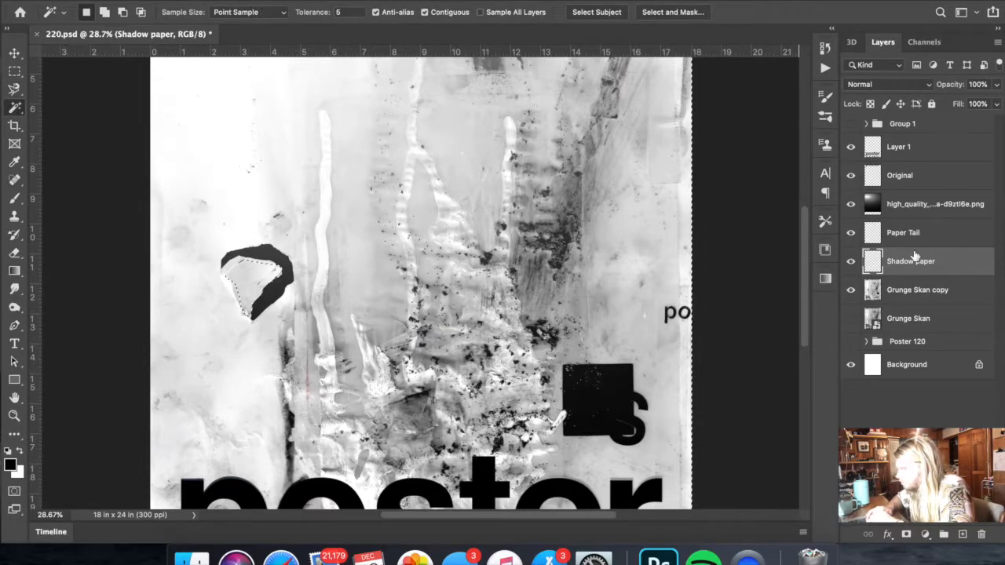
click(918, 292)
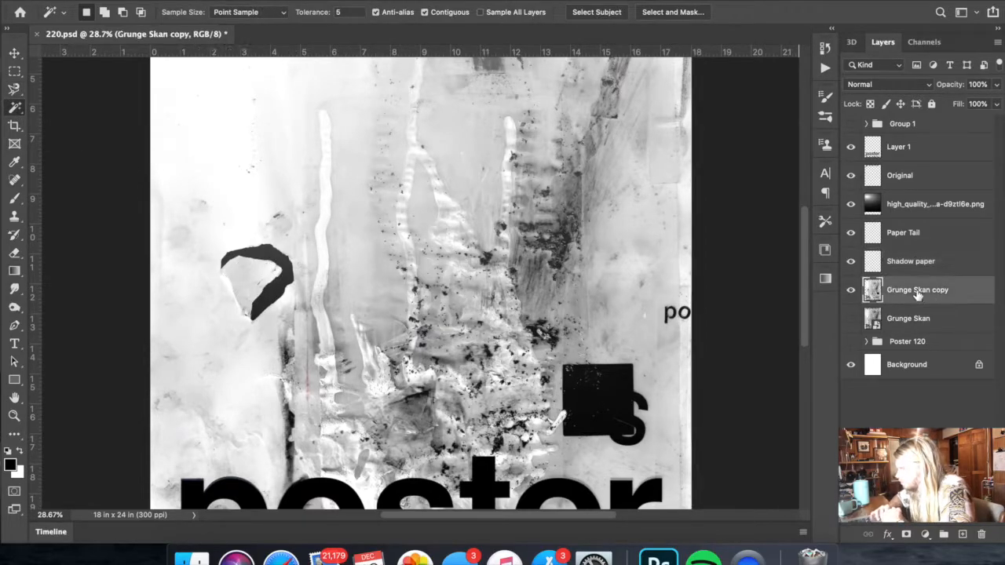
right_click(287, 267)
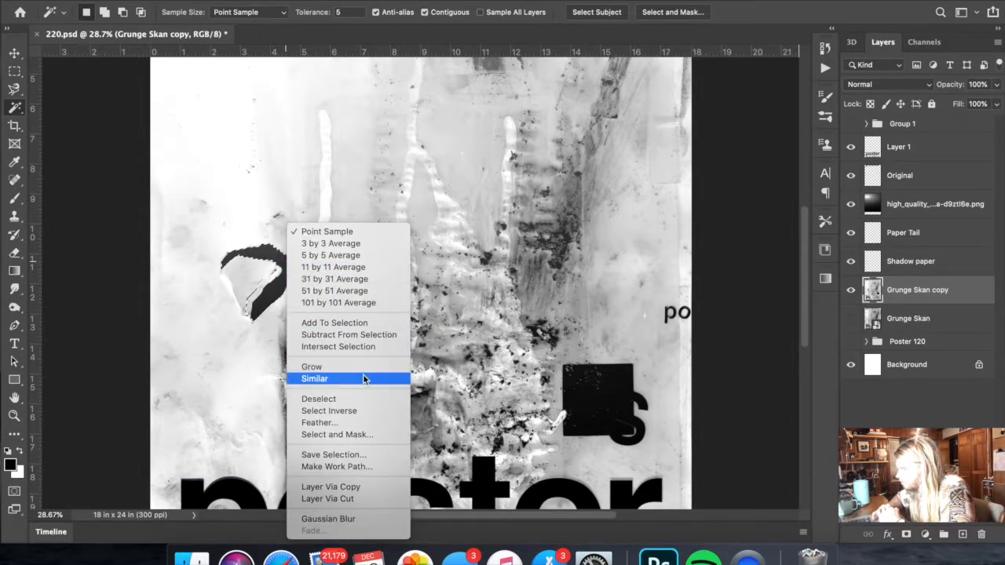
click(355, 488)
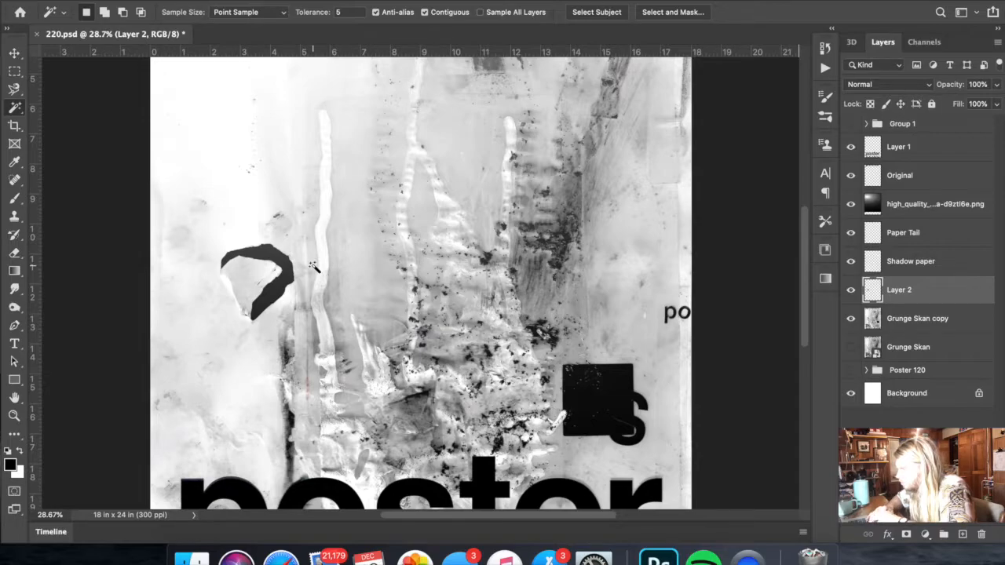
- Select the copied dark shape on Layer 2, fill it with the black foreground color at 100% opacity, and deselect
click(280, 265)
right_click(281, 265)
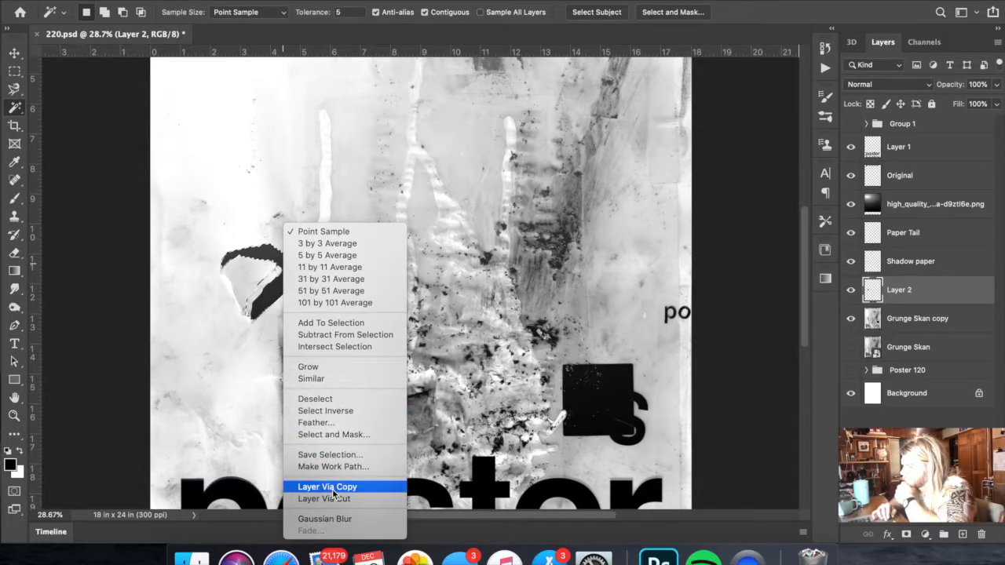
click(184, 380)
click(15, 72)
right_click(386, 256)
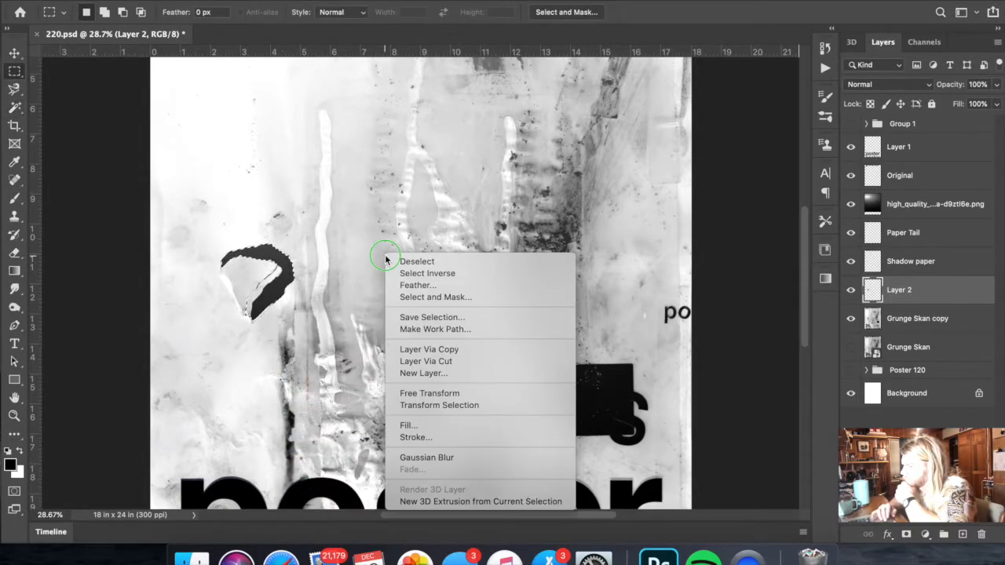
click(453, 419)
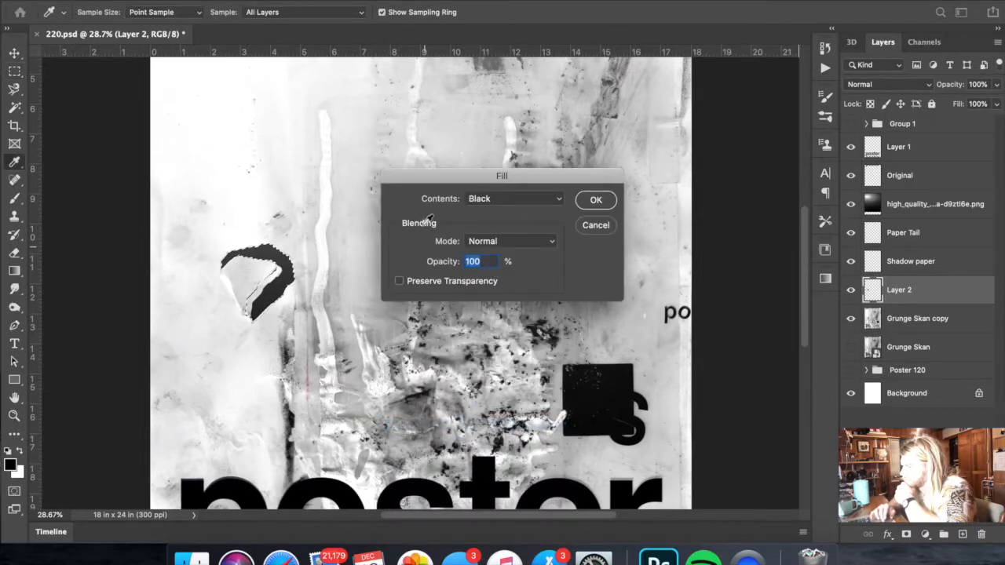
click(505, 201)
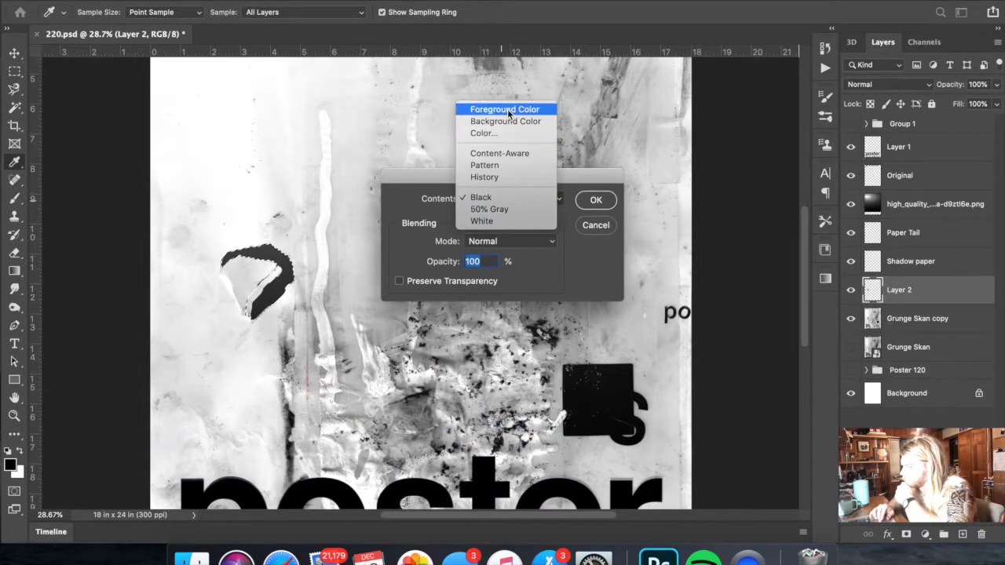
click(508, 114)
click(590, 199)
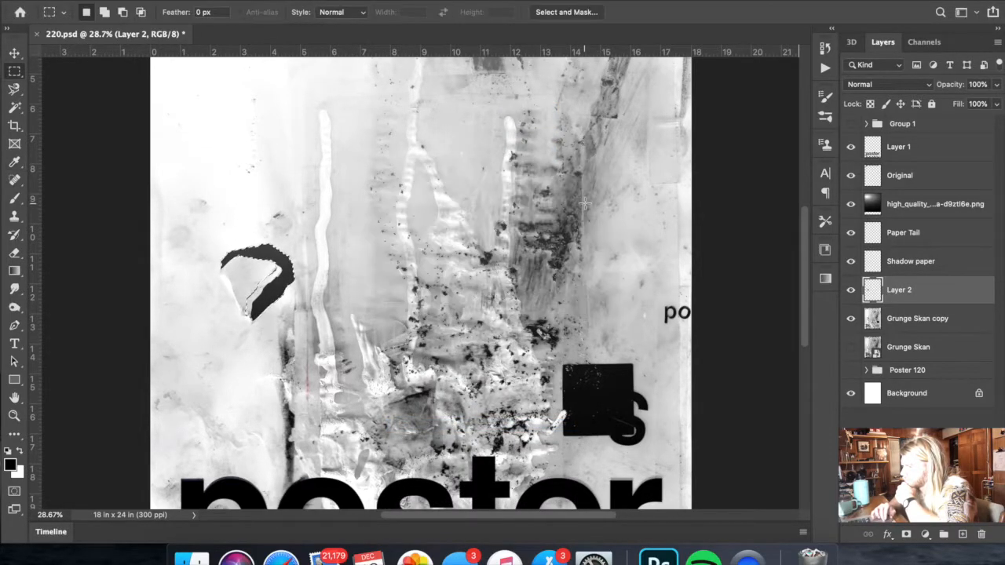
scroll(265, 306, up, 5)
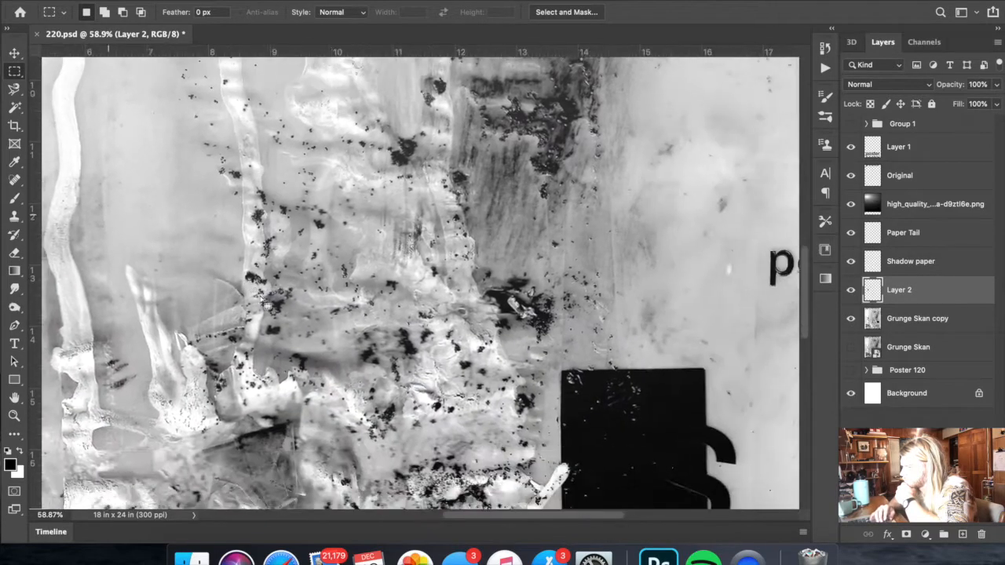
scroll(265, 305, left, 5)
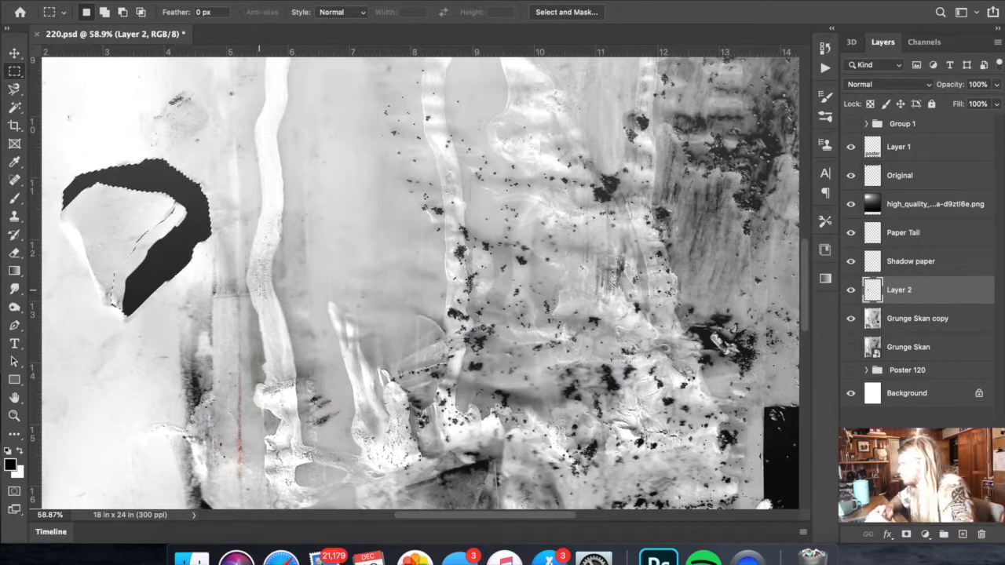
key(super+d)
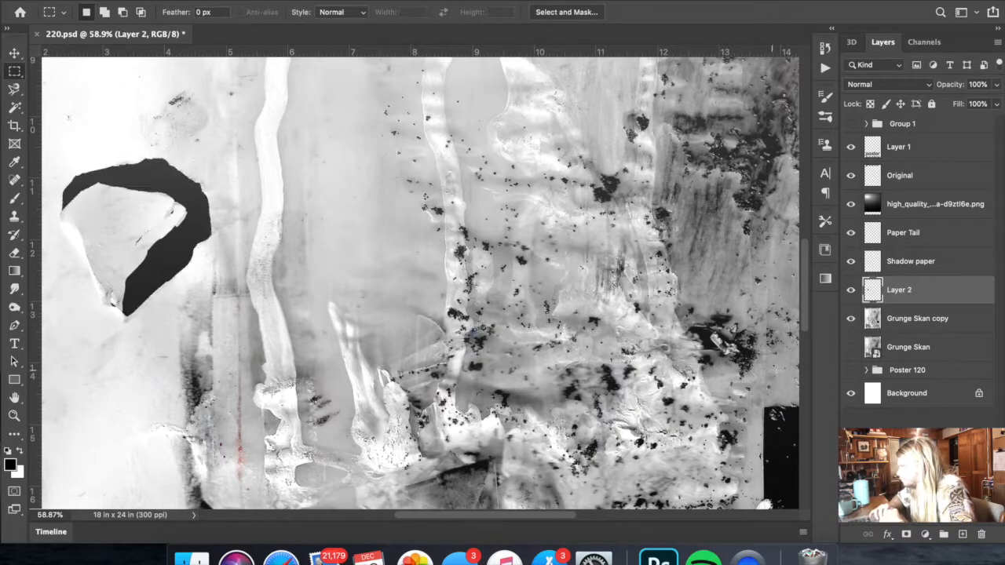
- Move Layer 2 above the lens flare layer so the black shape is unaffected by the flare
drag(907, 305, 897, 198)
key(super+minus)
scroll(616, 195, down, 6)
scroll(617, 195, up, 2)
scroll(616, 195, left, 4)
scroll(617, 195, up, 2)
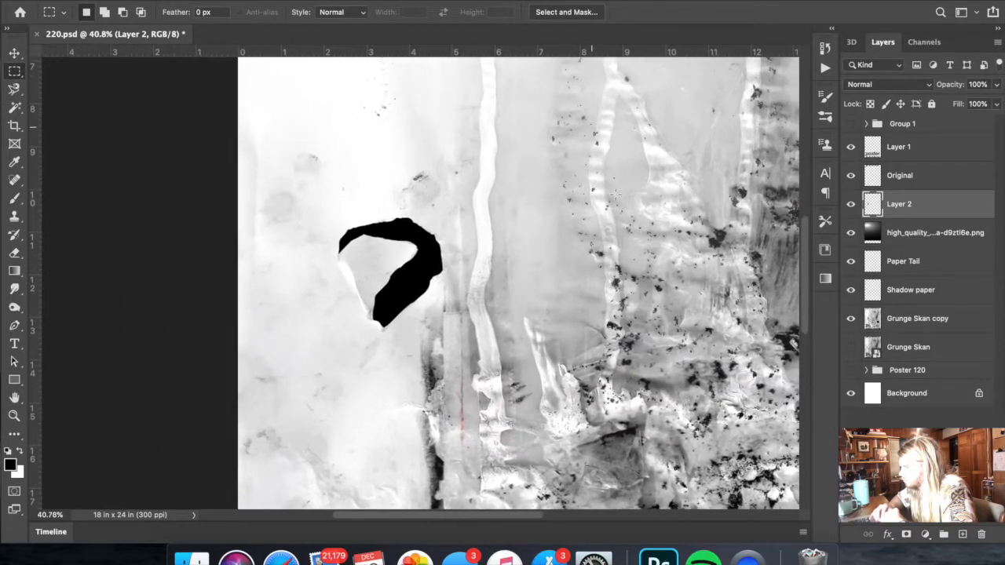
scroll(616, 195, down, 4)
scroll(617, 194, down, 3)
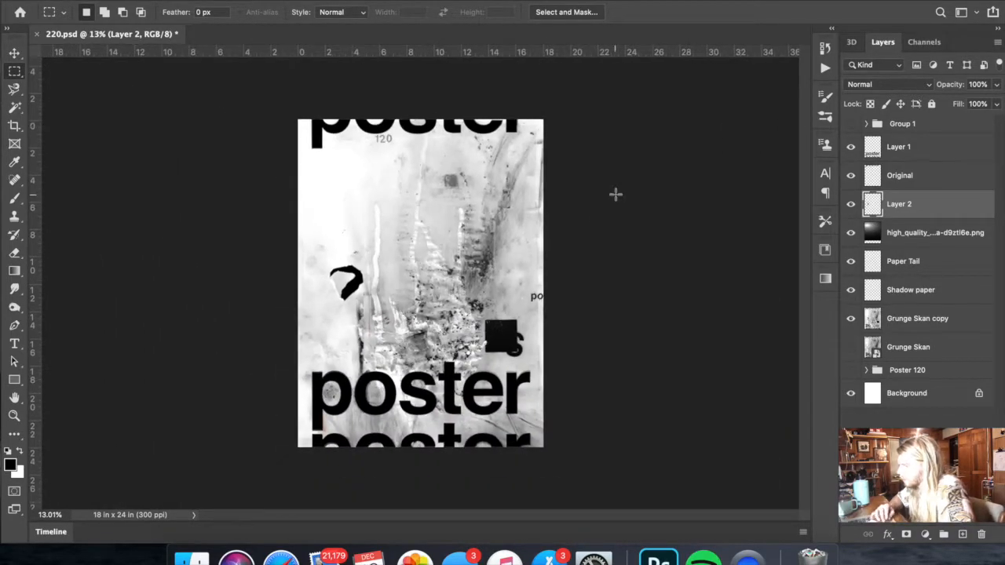
click(934, 234)
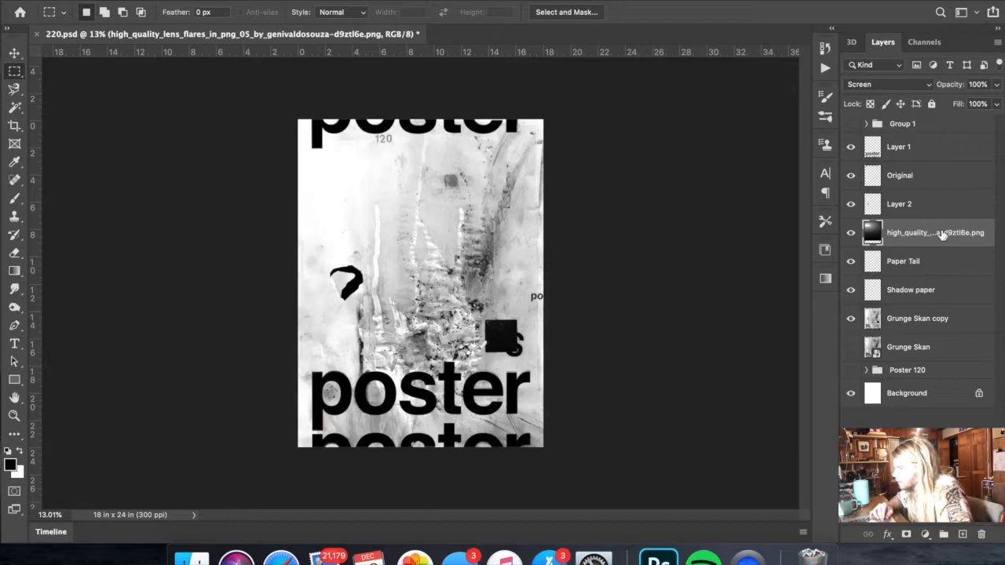
scroll(421, 312, up, 2)
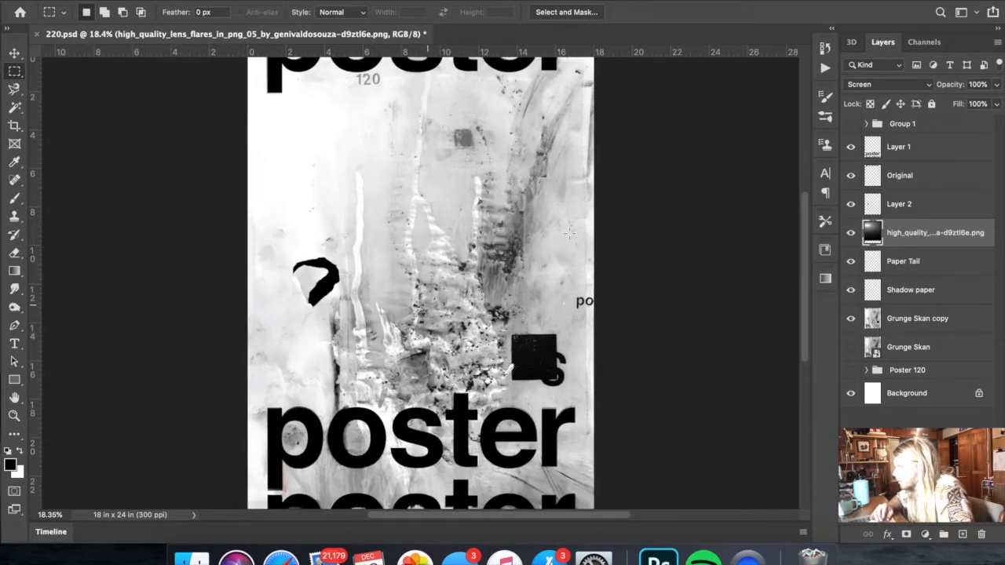
scroll(569, 233, down, 1)
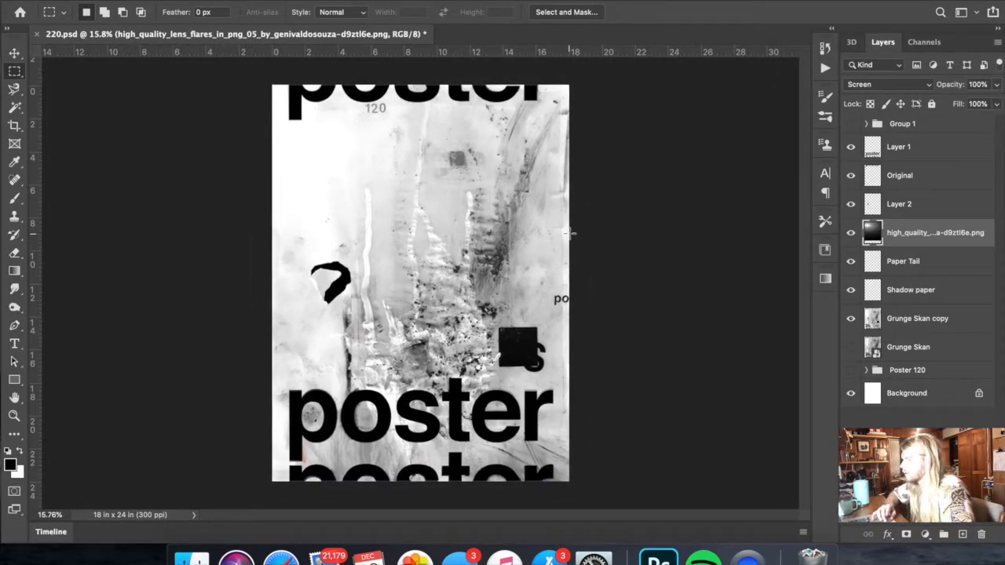
scroll(578, 205, up, 1)
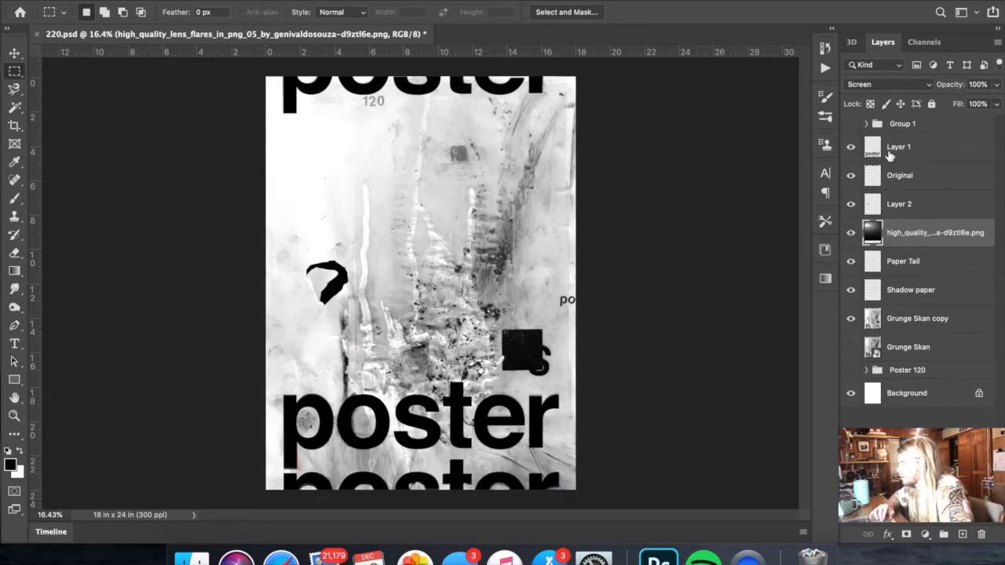
- Check Original and Layer 1 by toggling their visibility, and group both layers under the name "Original Print"
click(852, 176)
click(852, 176)
click(852, 176)
click(852, 176)
click(851, 147)
click(850, 147)
click(900, 148)
shift+click(902, 176)
key(super+g)
double_click(900, 143)
text(Origina)
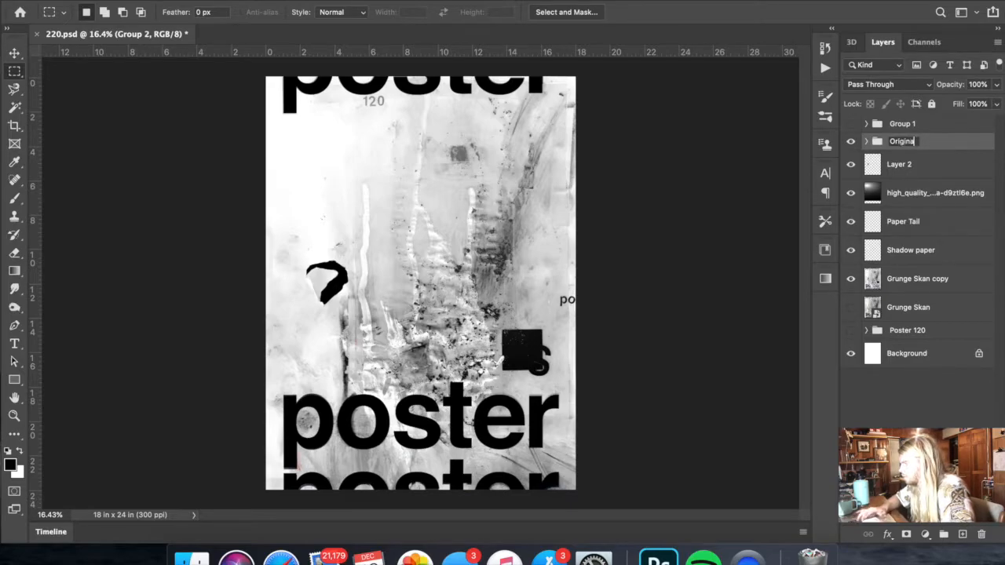
key(Return)
- Switch to Finder, close the flare search window and open the Poster Tutural Scans folder
key(ctrl+Left)
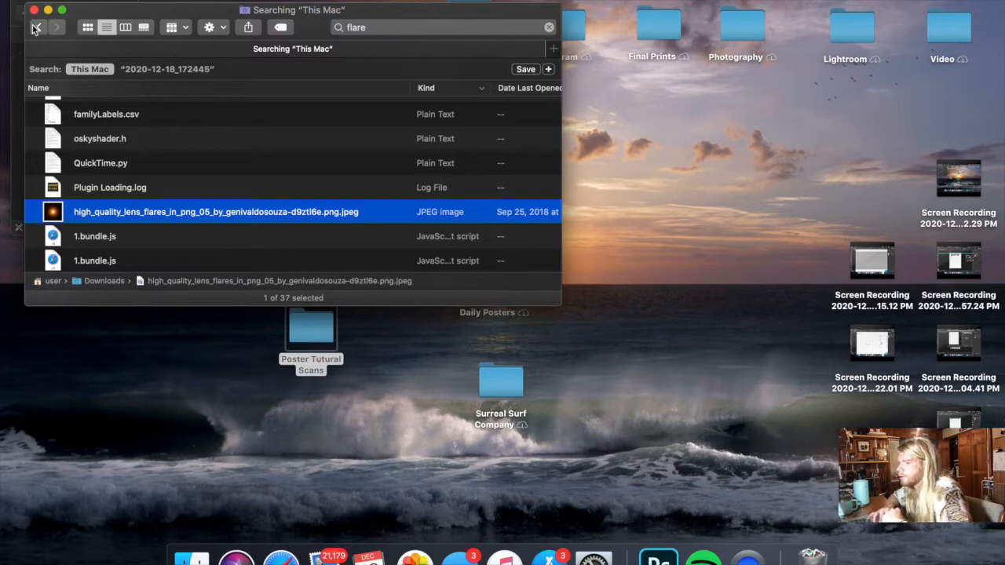
click(34, 9)
double_click(322, 330)
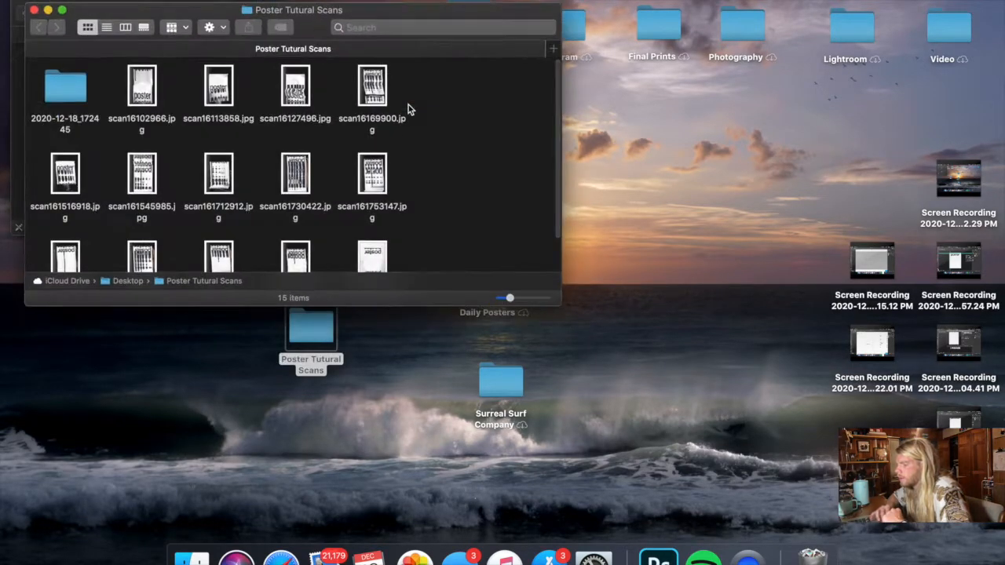
- Preview the poster scans from scan16102966.jpg through scan161753147.jpg to choose one for the poster
click(144, 75)
key(space)
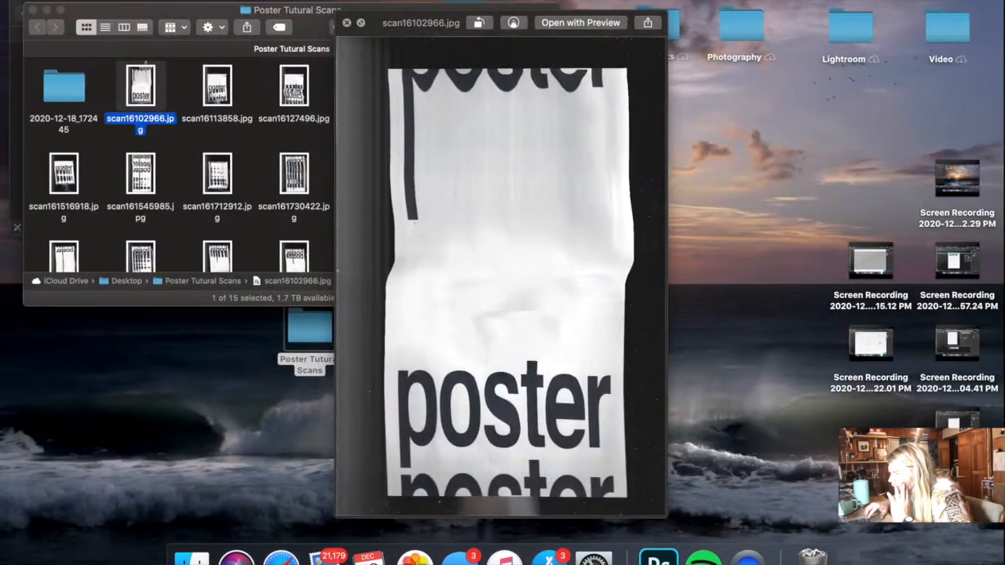
key(Right)
key(Right)
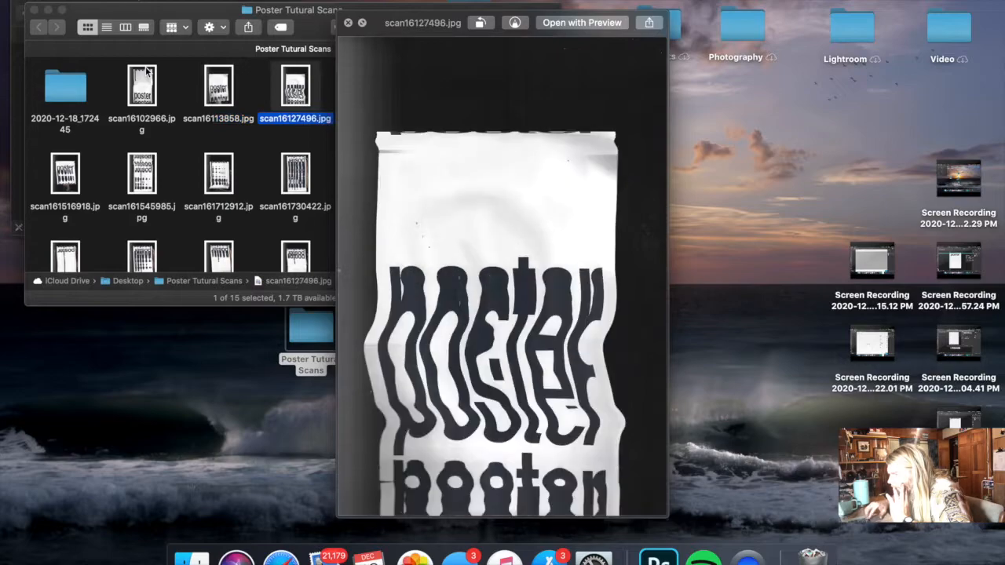
key(Right)
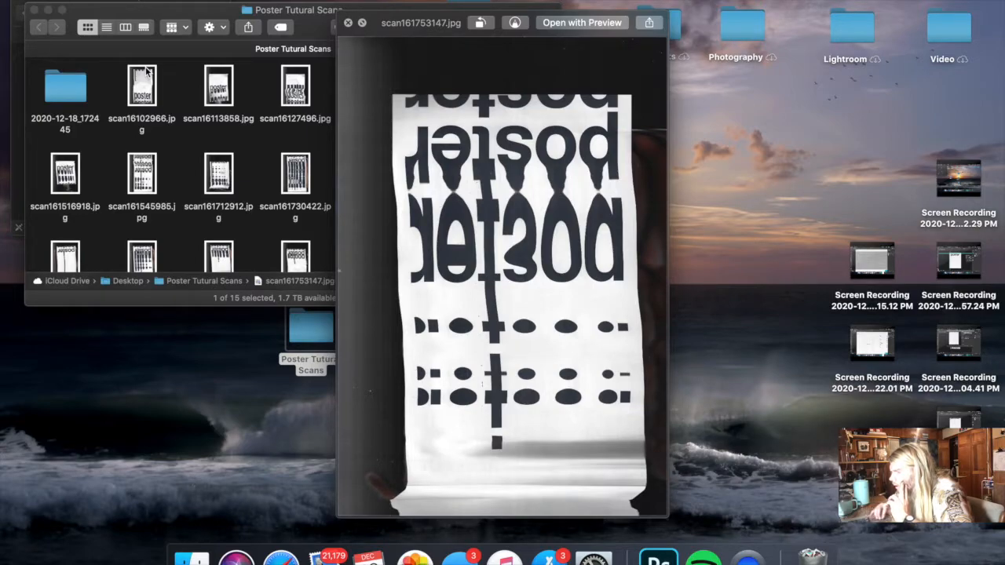
key(ctrl+Right)
key(ctrl+Left)
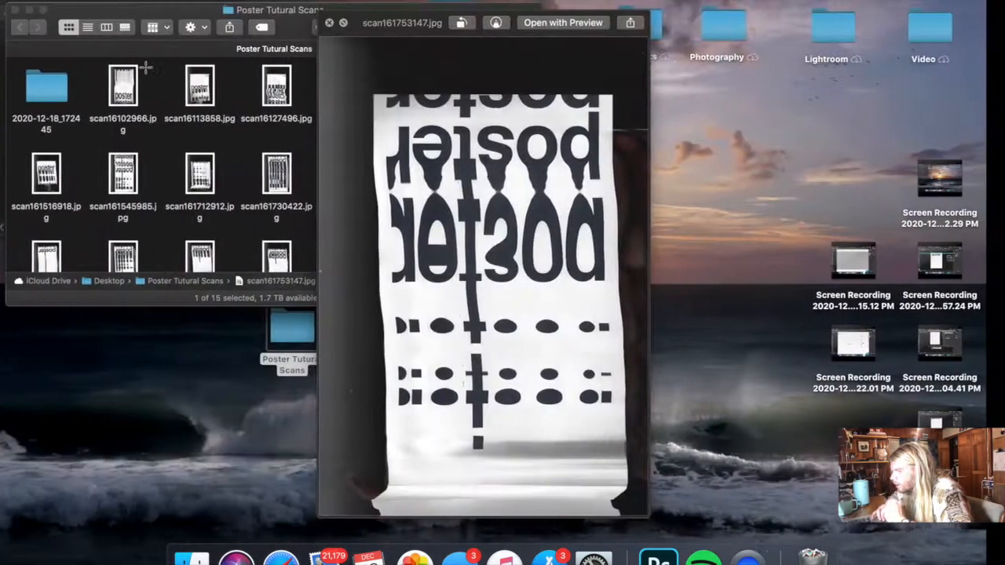
key(space)
- Place scan161753147.jpg in the poster document above Original Print, rotated 180°
drag(372, 172, 420, 206)
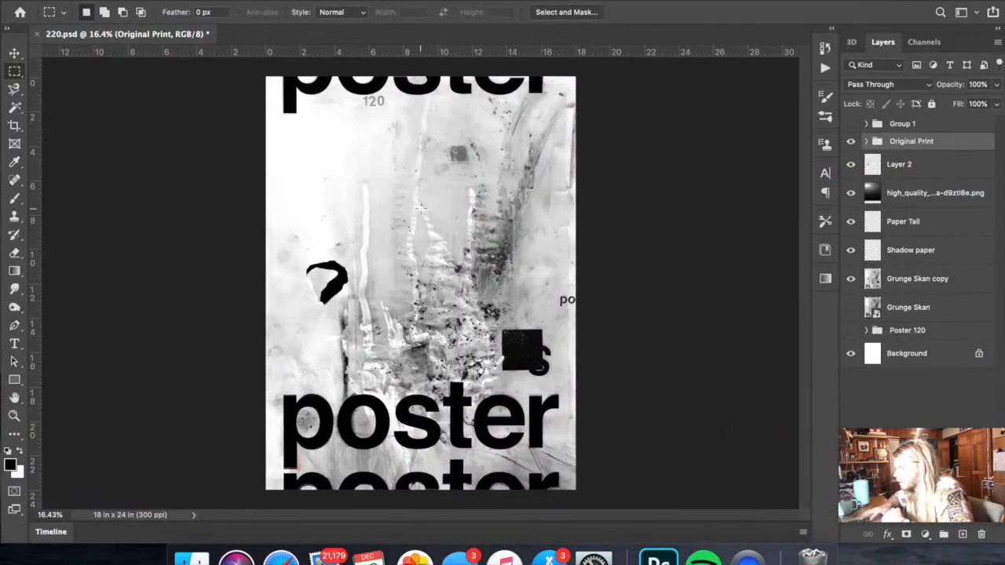
right_click(422, 210)
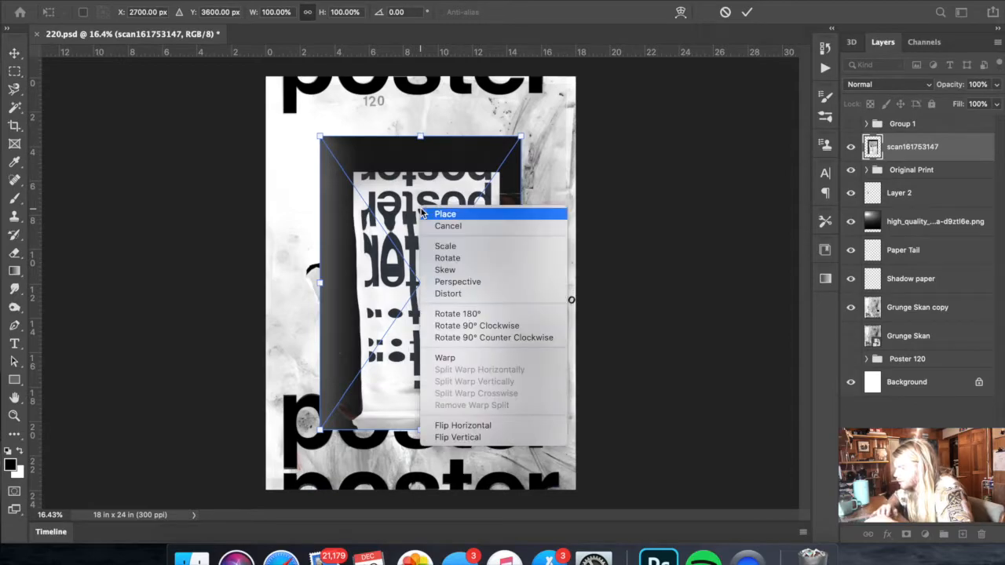
click(480, 313)
key(Return)
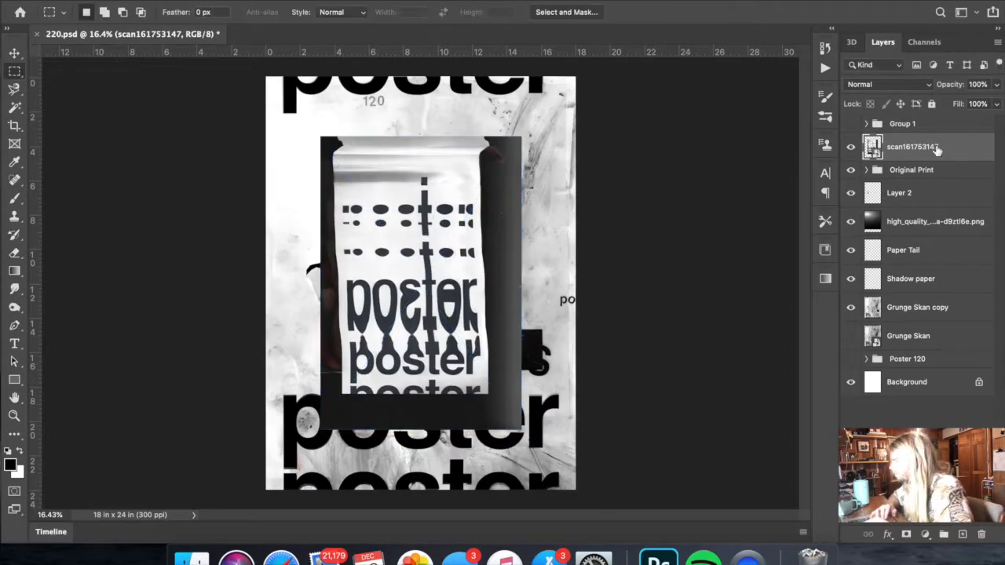
- Preview scan161815171.jpg in Finder and place it in the poster document above scan161753147, rotated 180°
key(ctrl+Left)
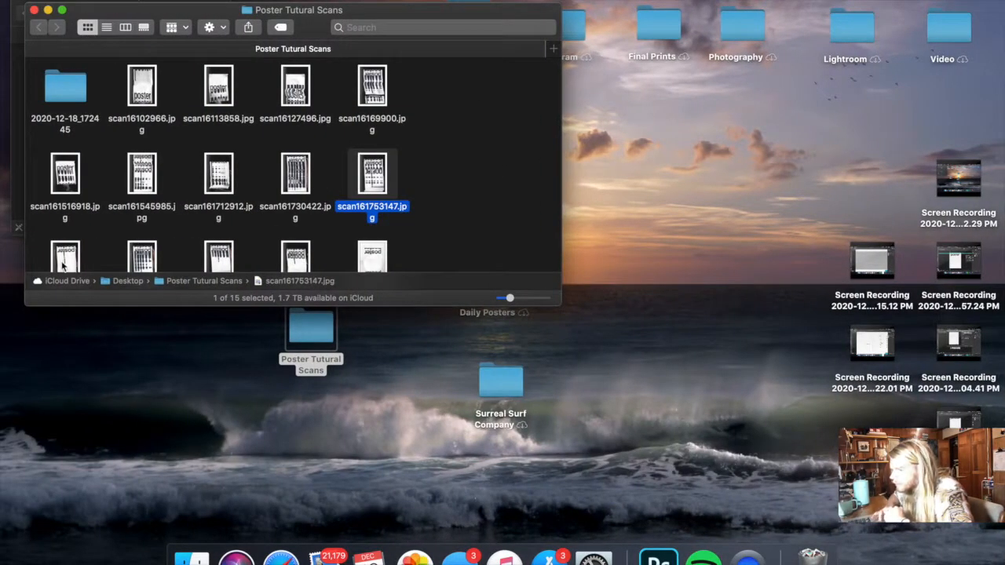
click(63, 266)
key(space)
key(space)
drag(71, 258, 498, 229)
right_click(498, 228)
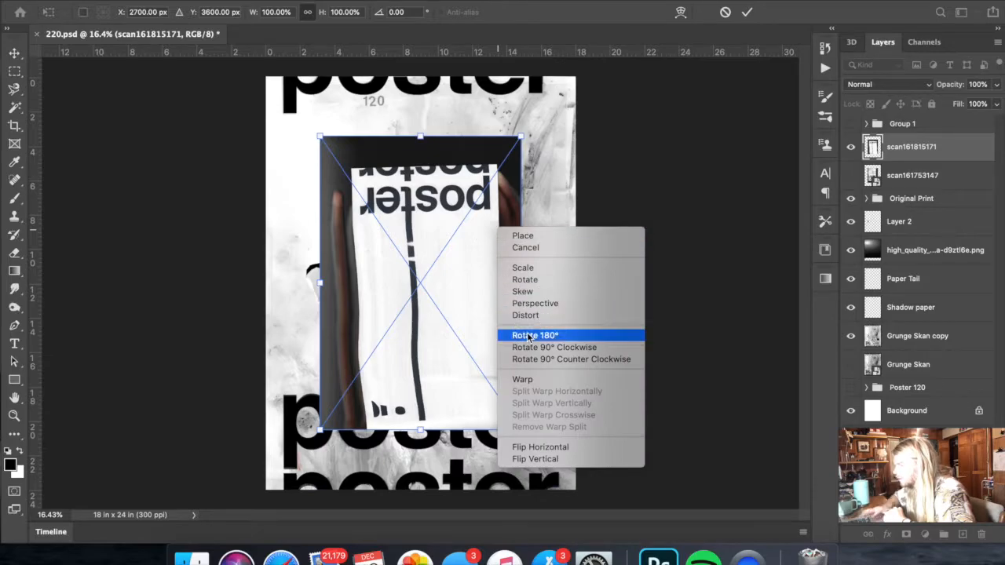
click(528, 337)
key(Return)
- Return to Finder and preview the scans scan161859625.jpg and scan161923284.jpg
key(ctrl+Left)
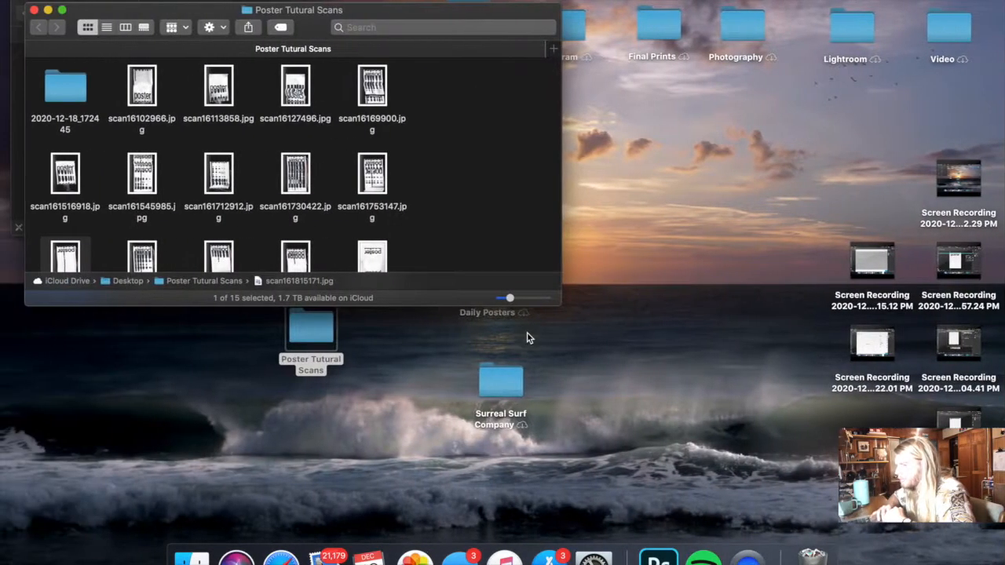
scroll(298, 196, down, 3)
click(219, 200)
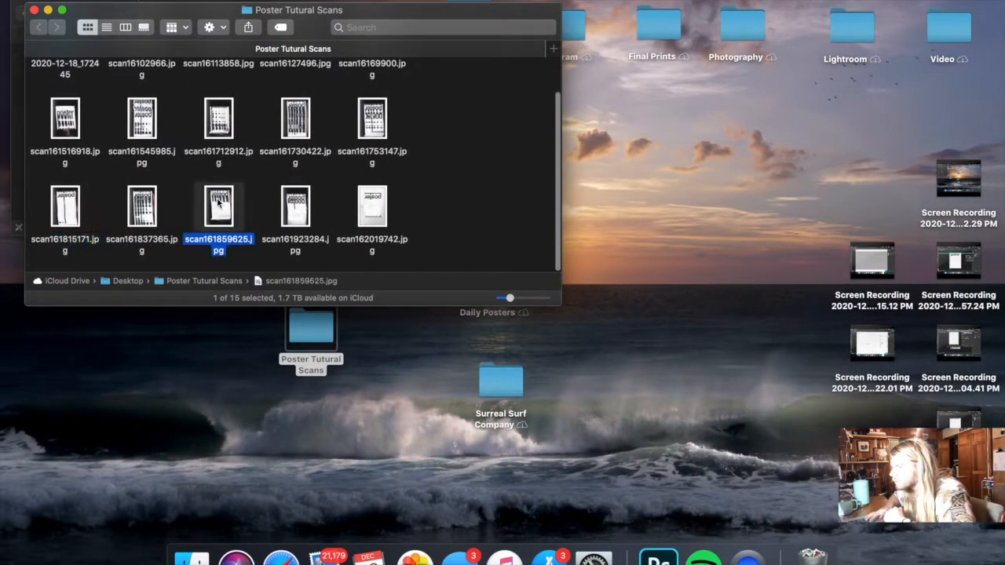
key(space)
key(space)
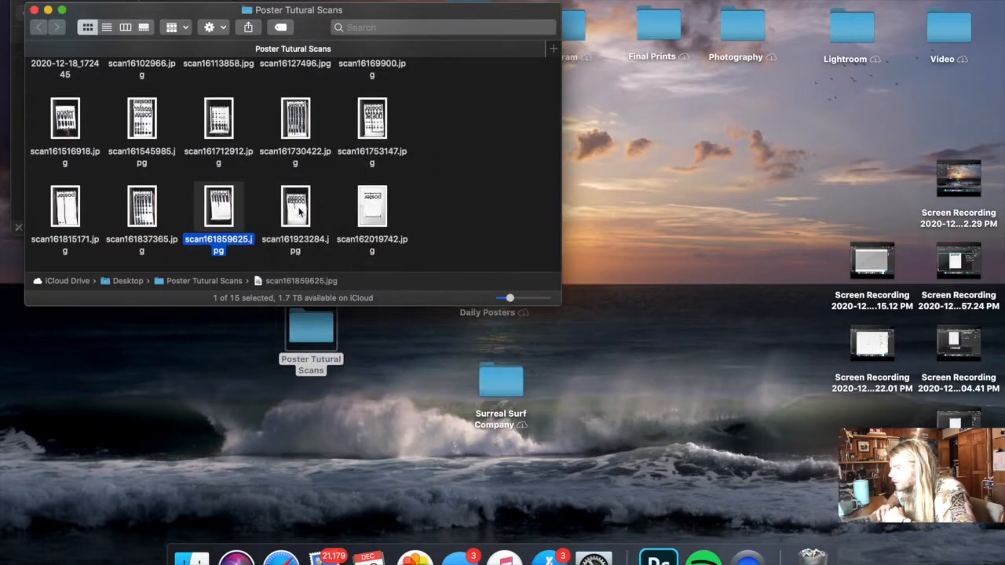
click(298, 208)
key(space)
- Preview scan162019742.jpg and place it in the poster document at its original size above scan161815171
key(space)
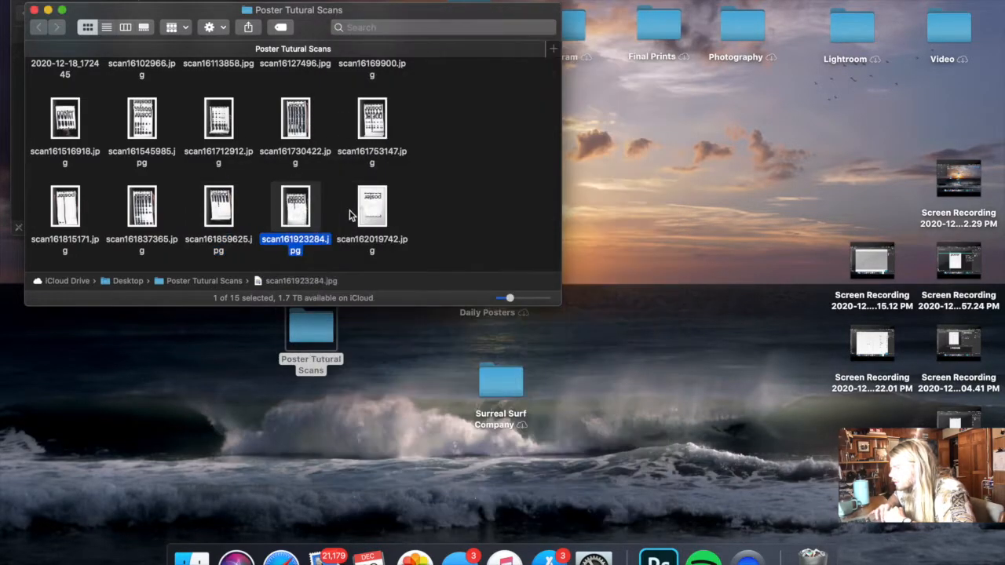
click(374, 210)
key(space)
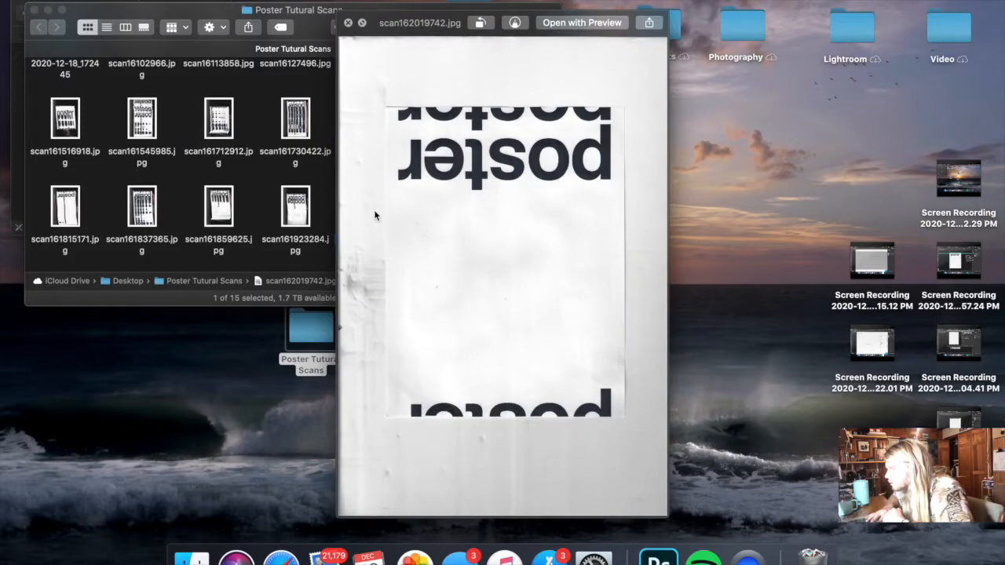
key(space)
drag(374, 209, 525, 214)
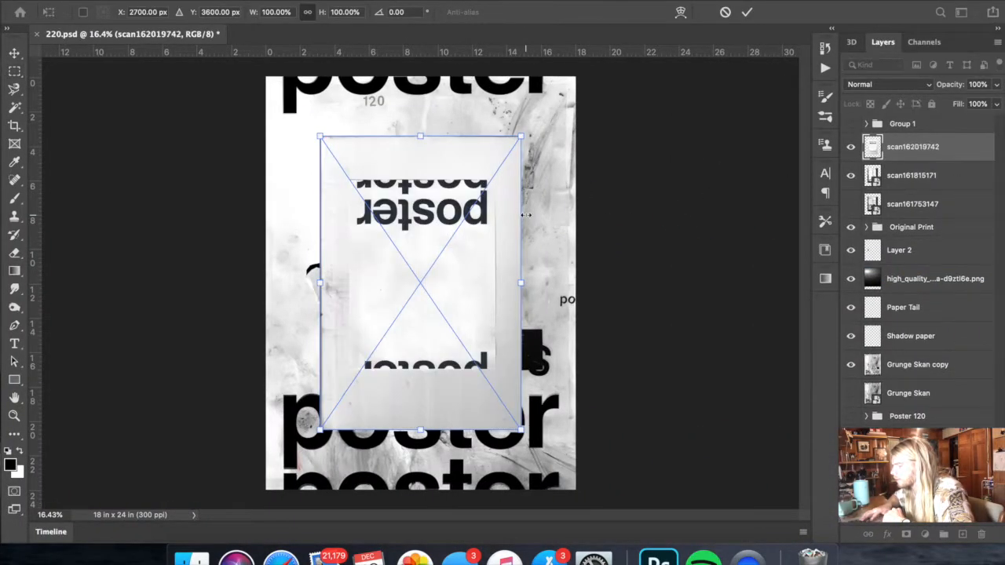
key(Return)
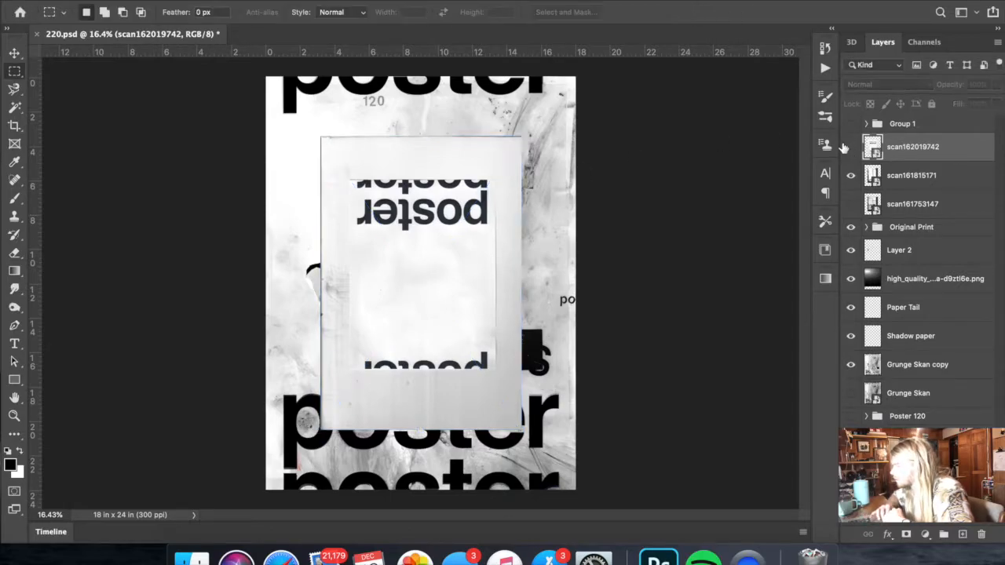
- Preview scan161923284.jpg again in Finder and place it in the poster document above scan162019742
key(ctrl+Left)
click(308, 210)
key(space)
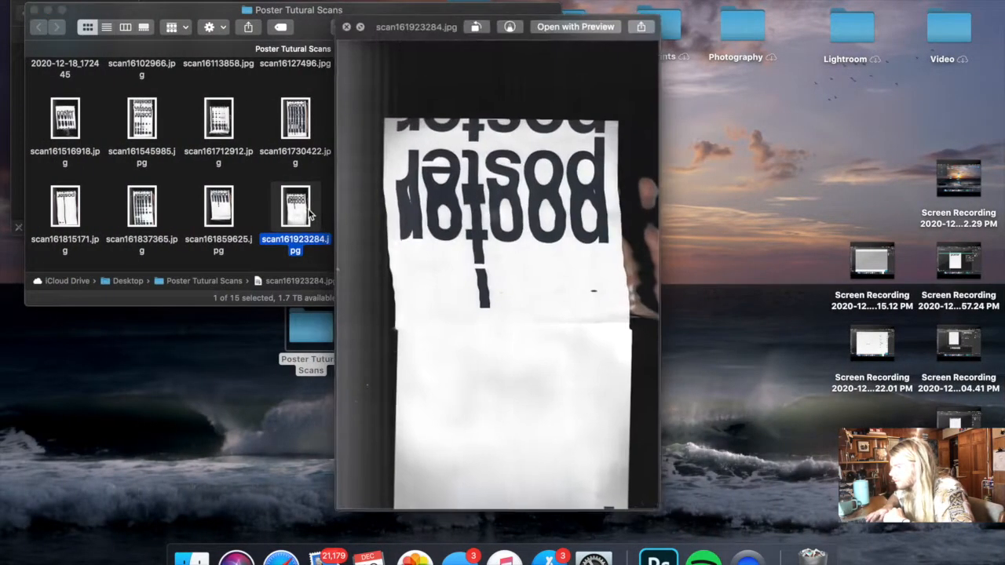
key(space)
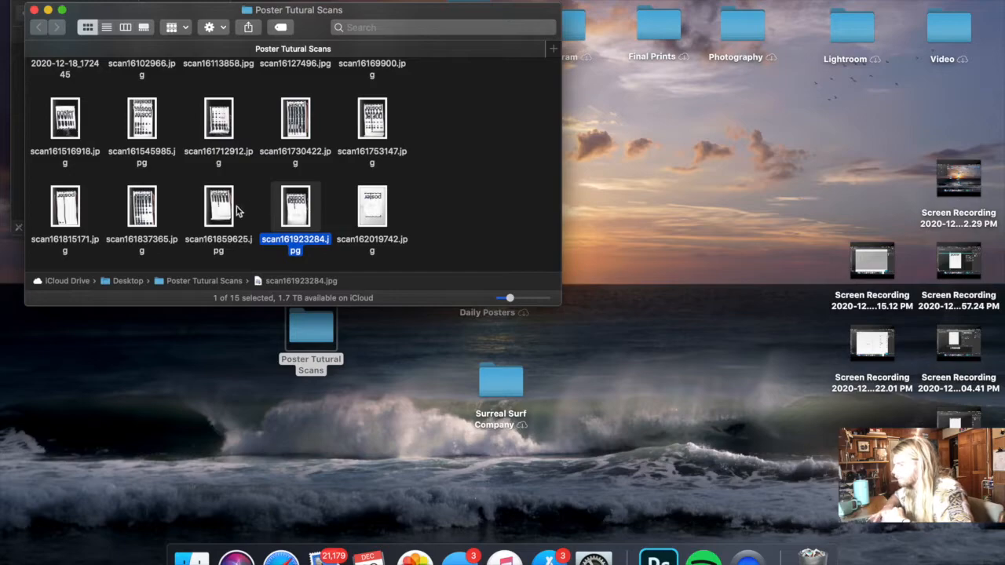
key(space)
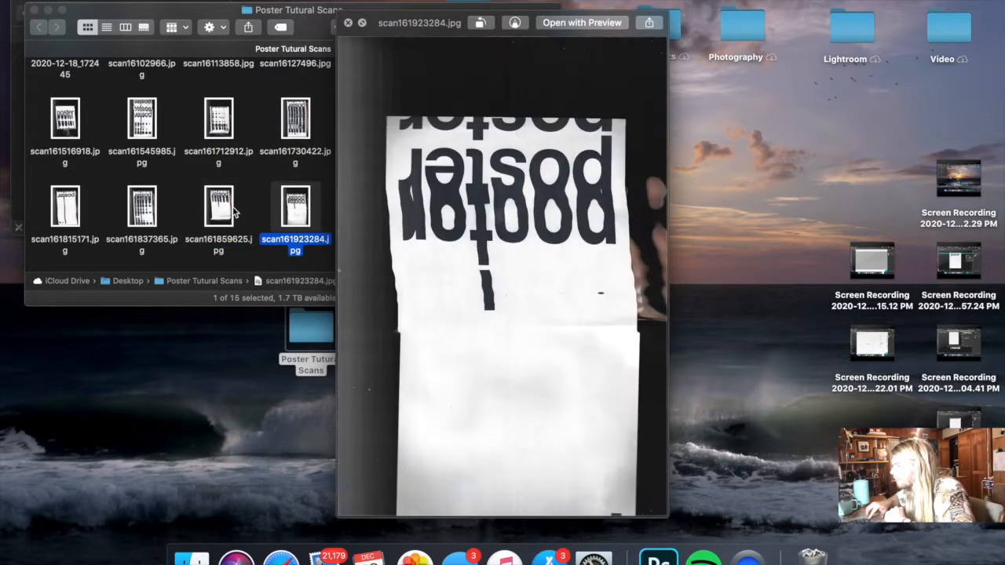
click(234, 212)
key(Right)
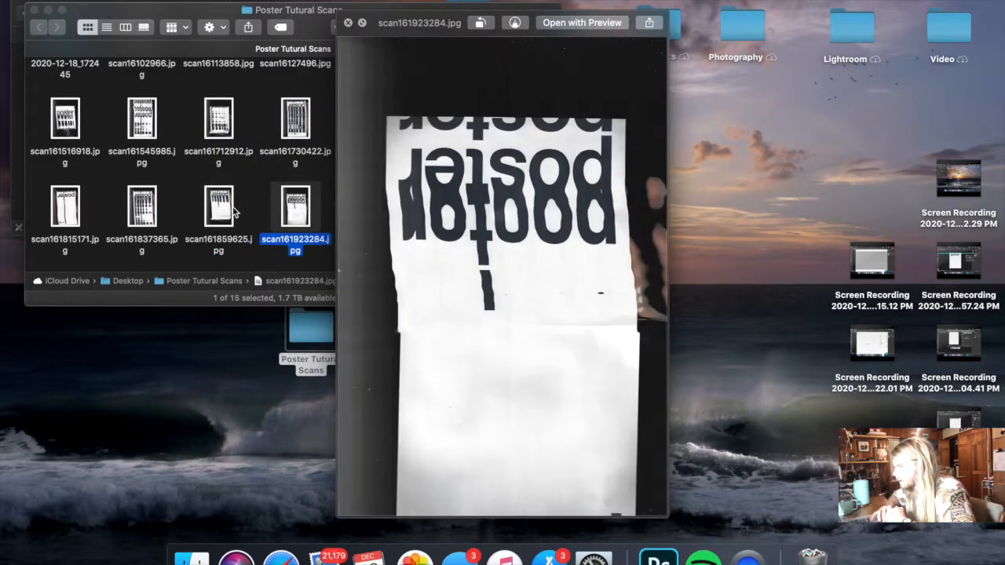
key(space)
drag(301, 192, 691, 137)
- Go back to Finder and compare the previews of the first scans, including scan16102966.jpg and scan16113858.jpg
key(ctrl+Left)
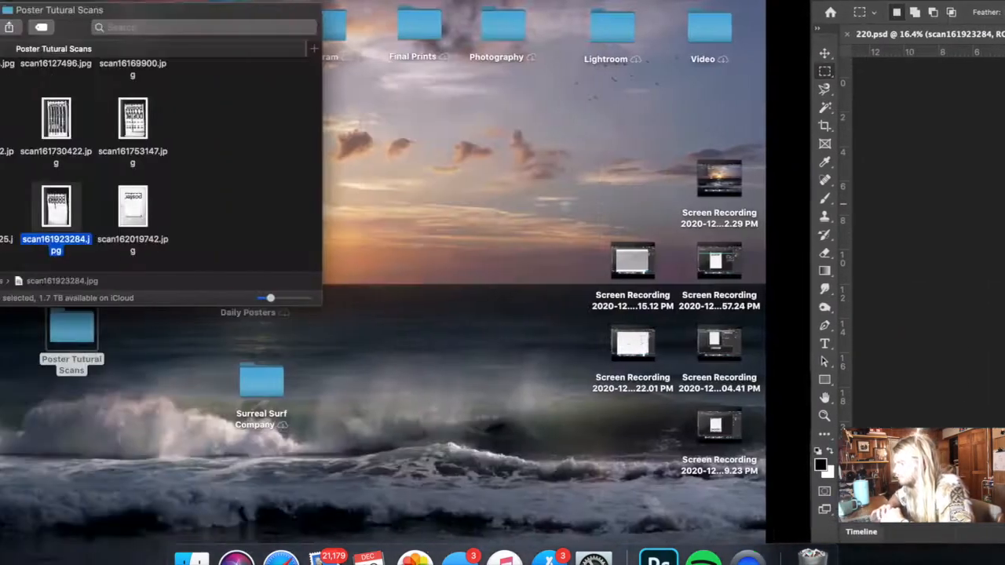
scroll(321, 145, up, 3)
click(222, 89)
key(space)
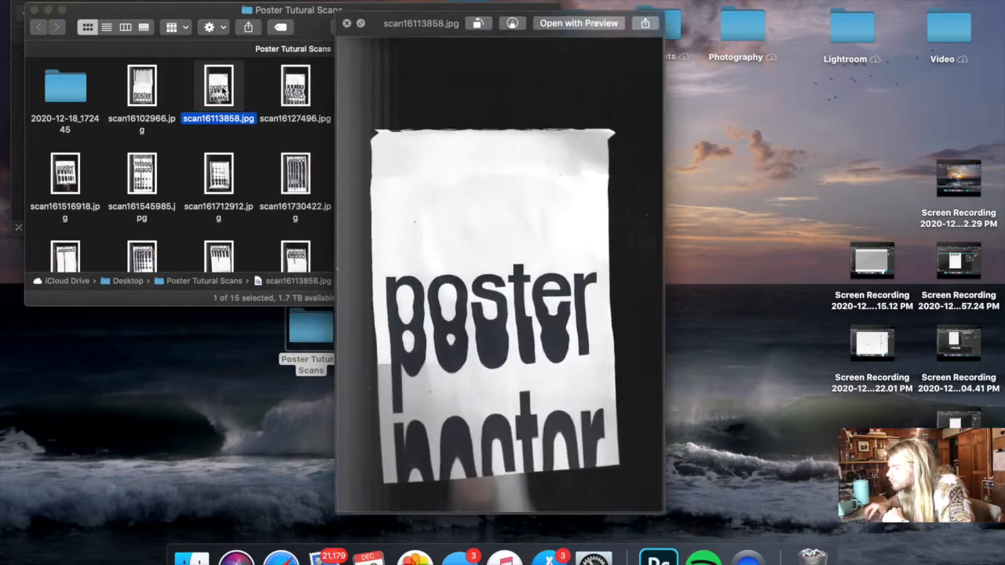
key(Left)
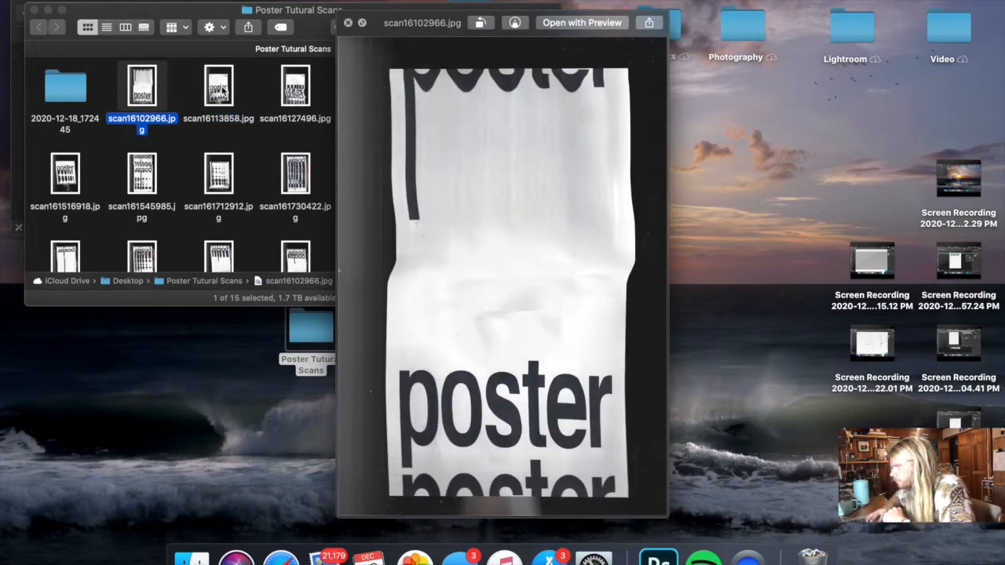
key(Right)
key(Right)
key(Left)
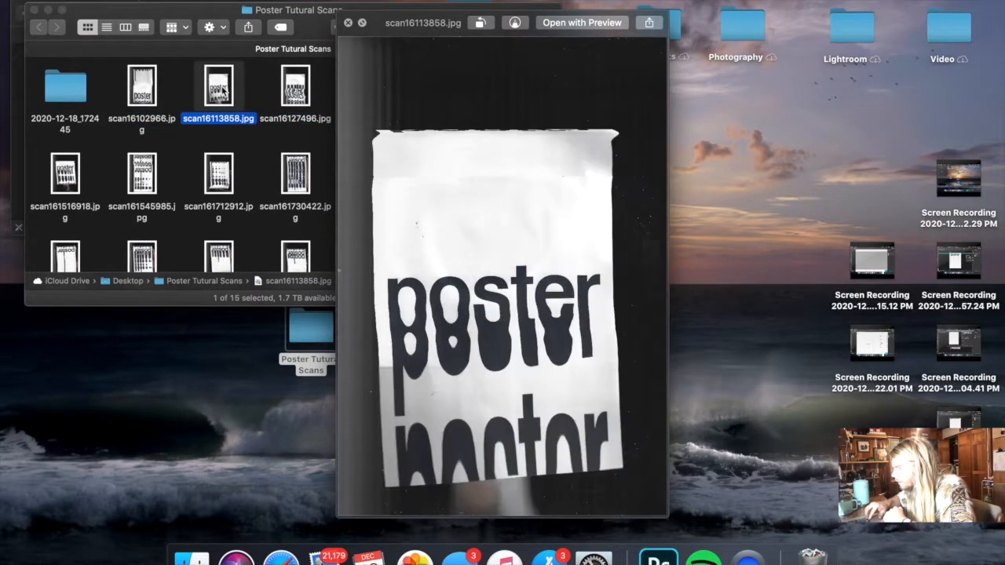
key(space)
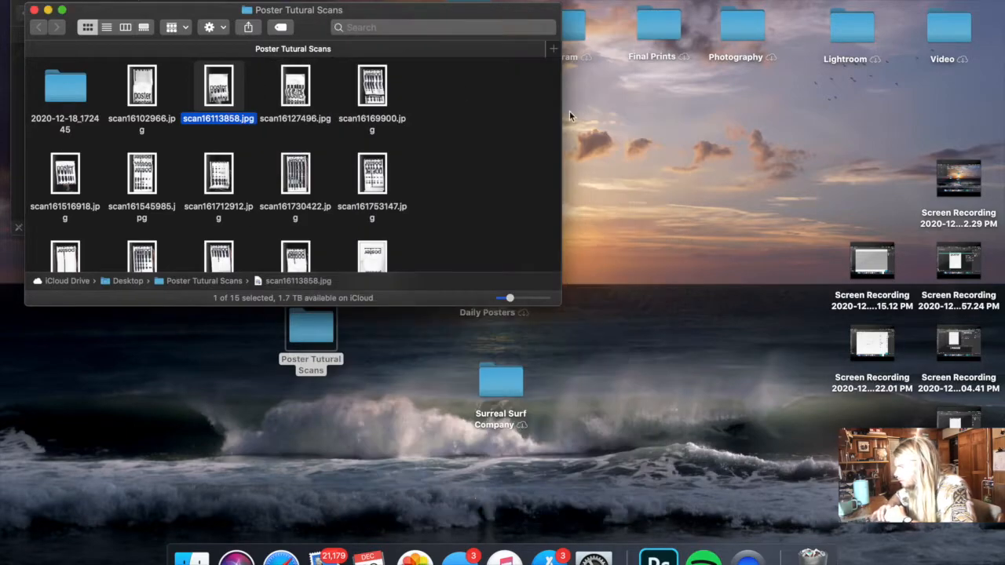
- Switch to Photoshop, hide the scan161923284 and scan161815171 layers, and check scan161753147 by toggling its visibility
key(super+Tab)
click(851, 148)
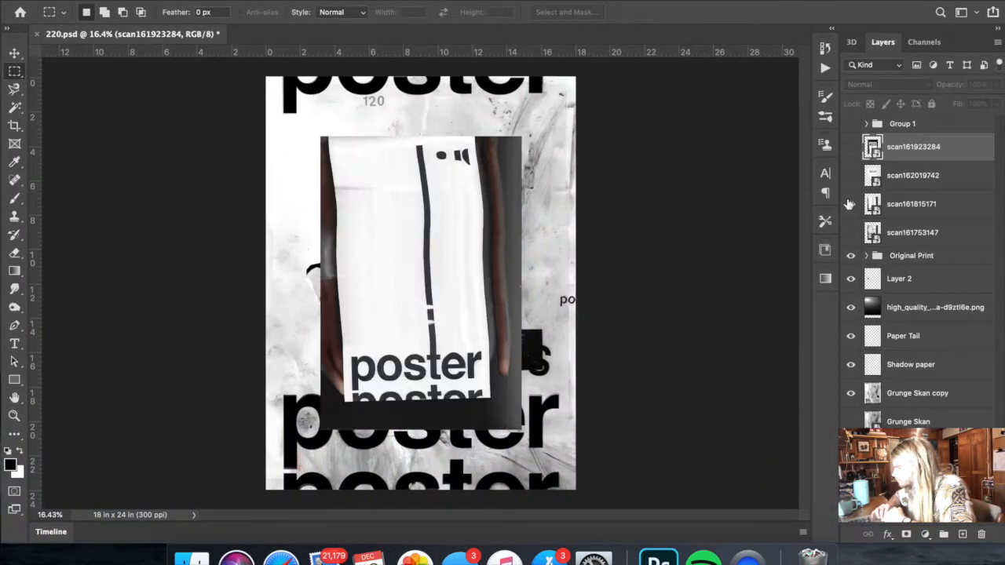
click(849, 204)
click(851, 233)
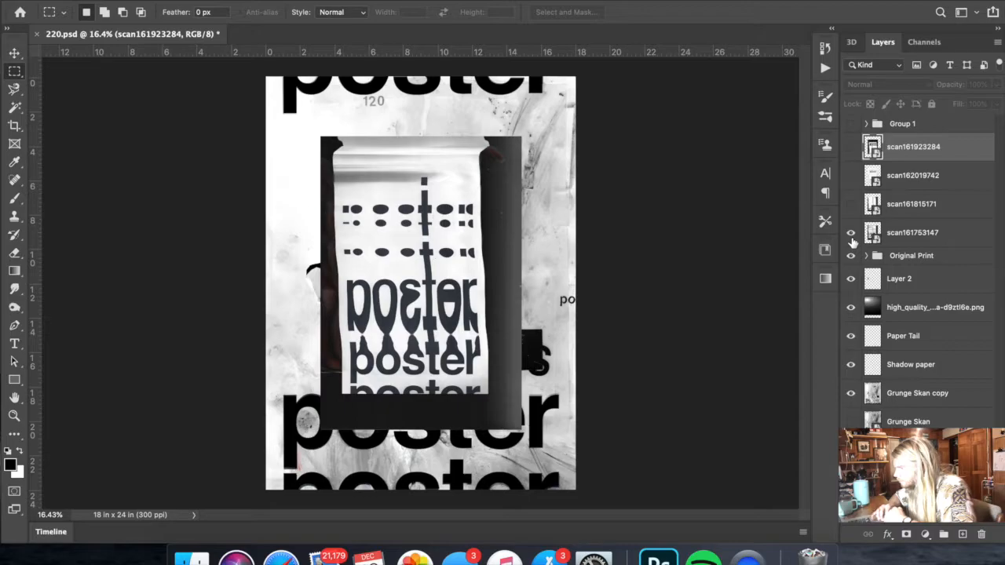
click(851, 235)
- Place scan16113858.jpg from Finder into the poster, scale it to about 132%, and shift it up and to the left
key(super+Tab)
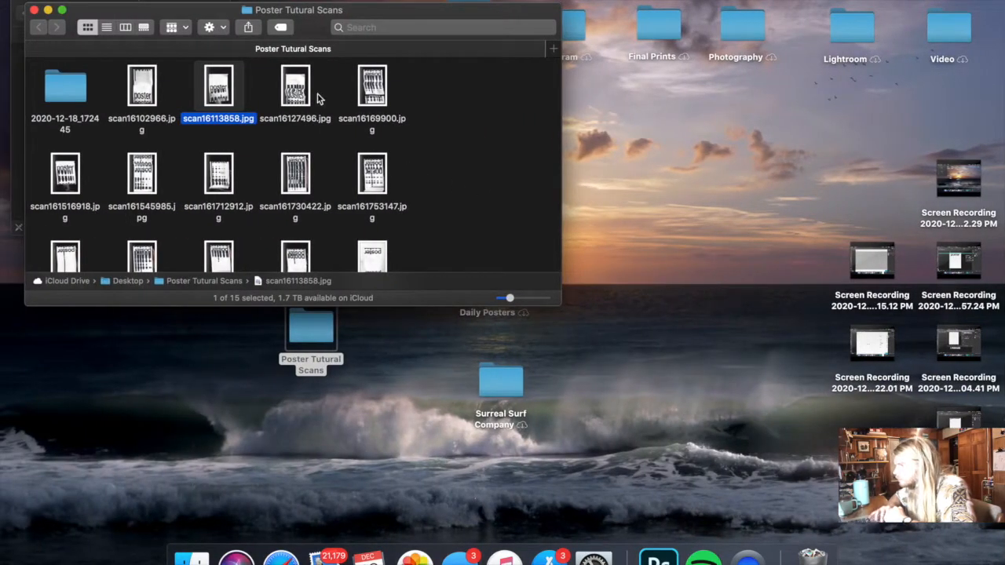
drag(213, 102, 528, 412)
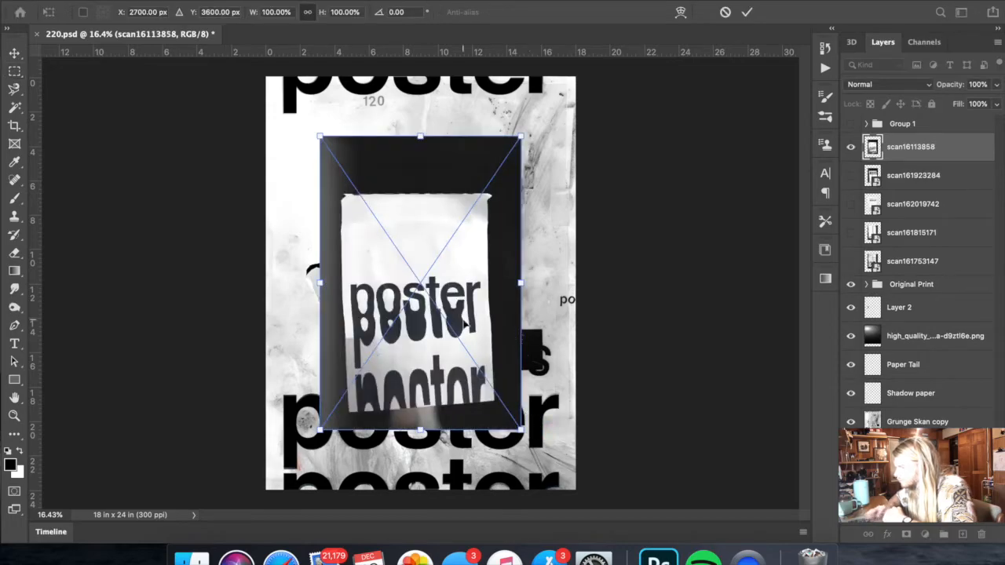
drag(520, 283, 585, 282)
drag(528, 304, 491, 260)
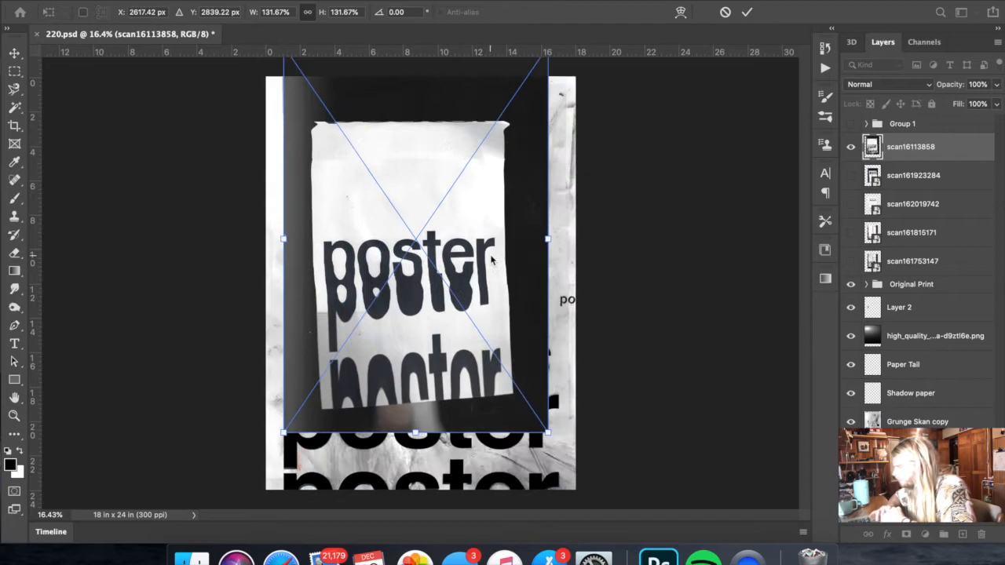
- Hide the scan16113858 layer and show scan161753147 on the poster
click(852, 149)
click(852, 262)
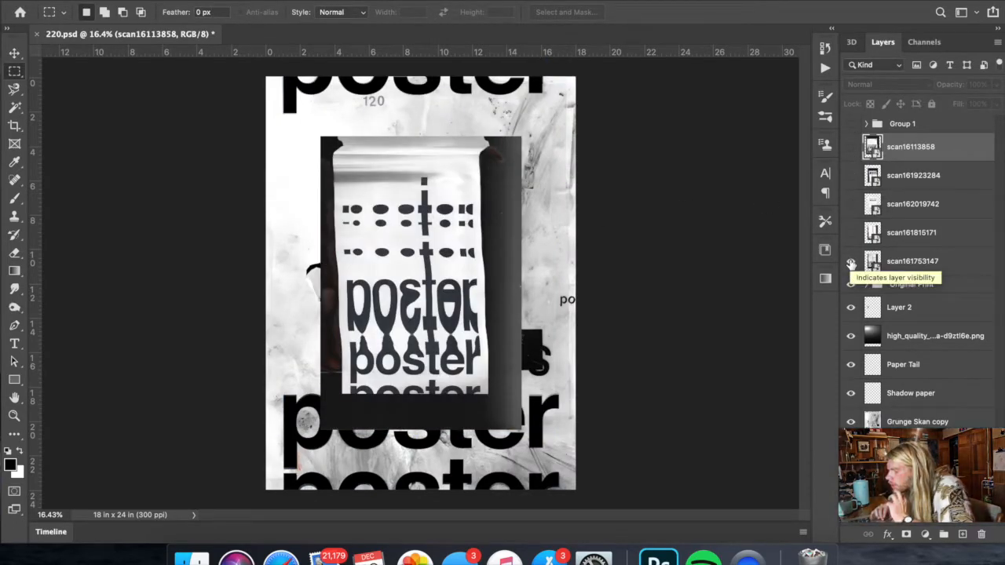
scroll(379, 365, up, 5)
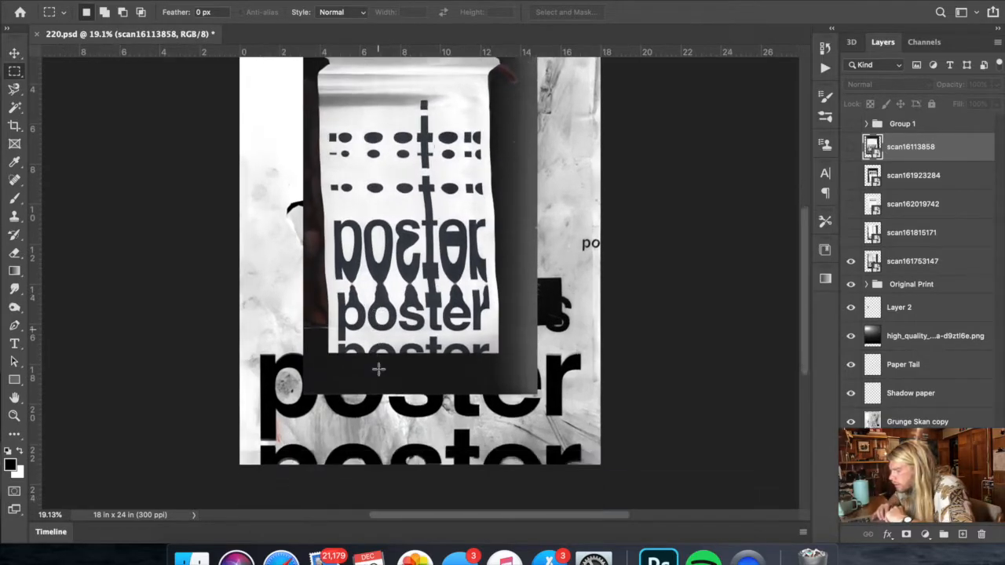
scroll(380, 376, down, 3)
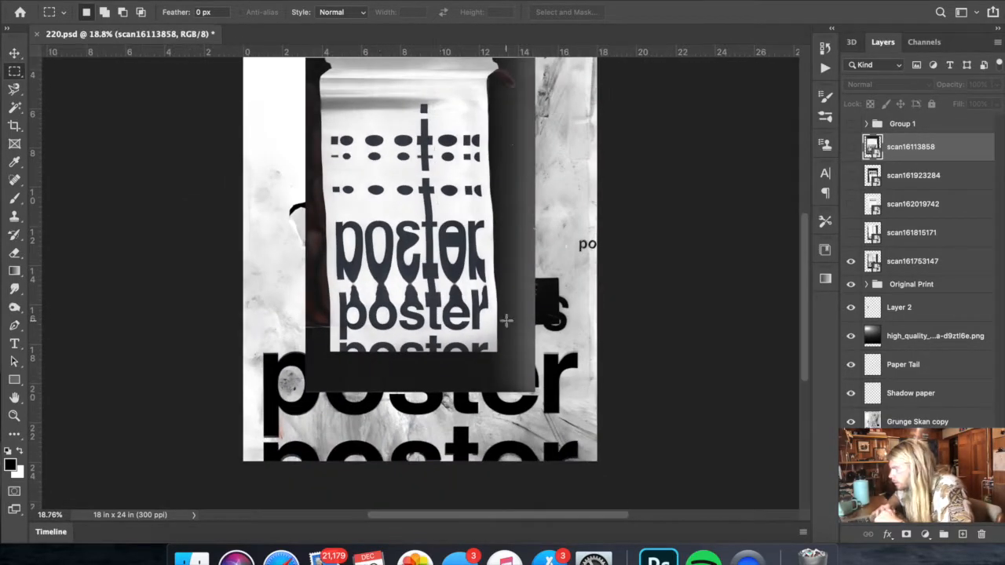
- Enlarge scan161753147 to about 202% and move it up so its paper nearly fills the poster's width
click(911, 260)
key(super+t)
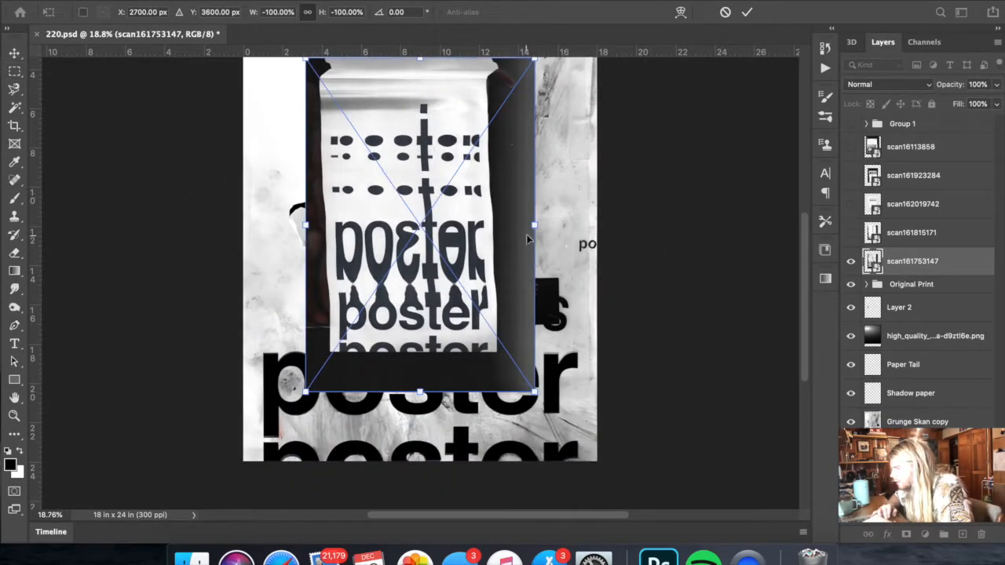
drag(531, 234, 666, 223)
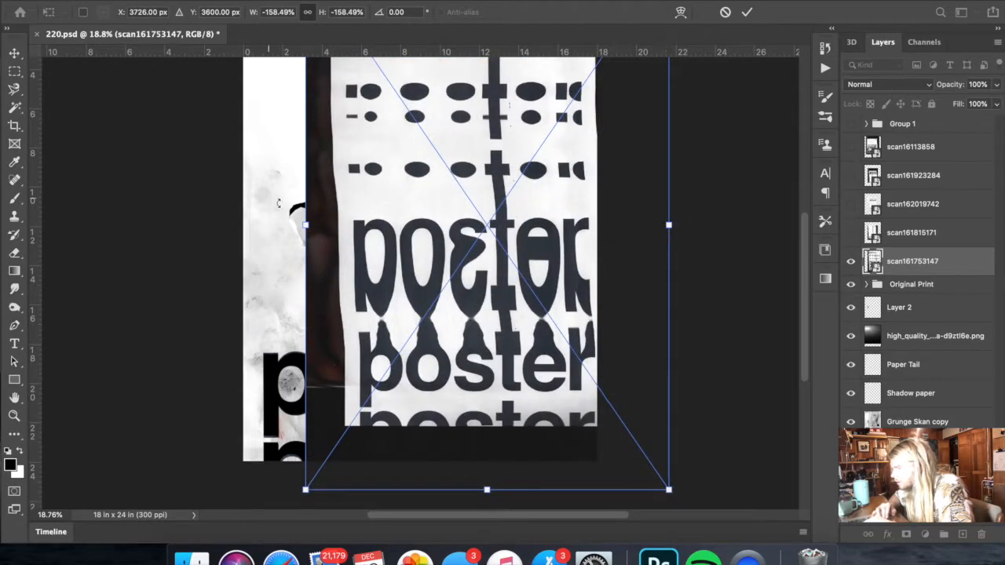
drag(308, 225, 206, 224)
drag(410, 254, 411, 206)
key(Return)
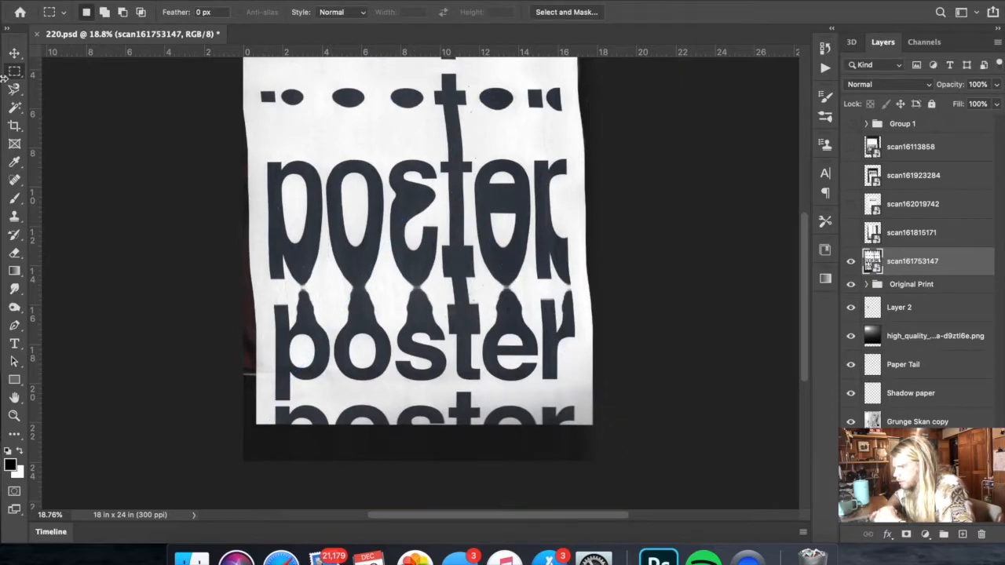
- Rotate scan161753147 slightly clockwise to an angle of -179.45°
key(super+t)
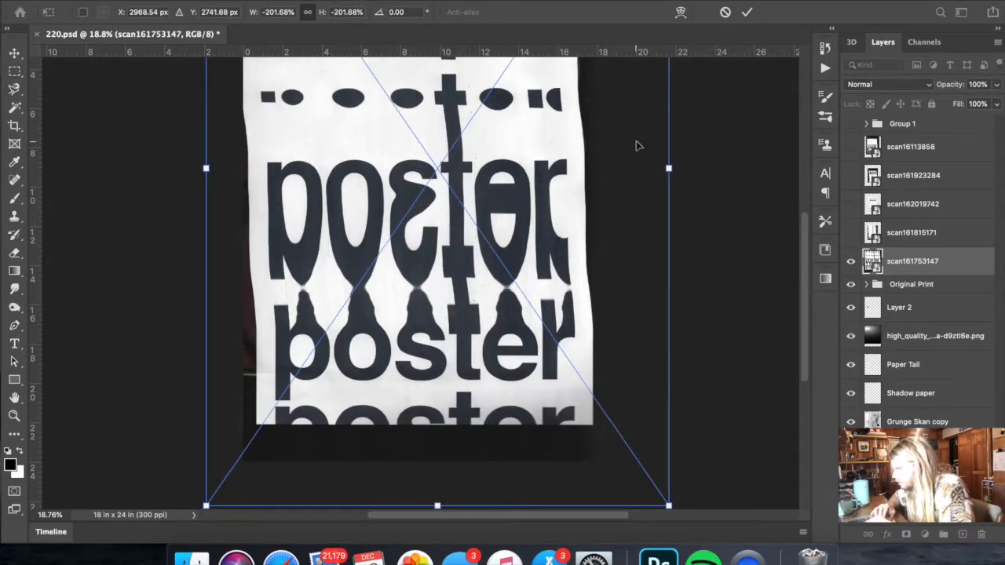
drag(715, 144, 715, 148)
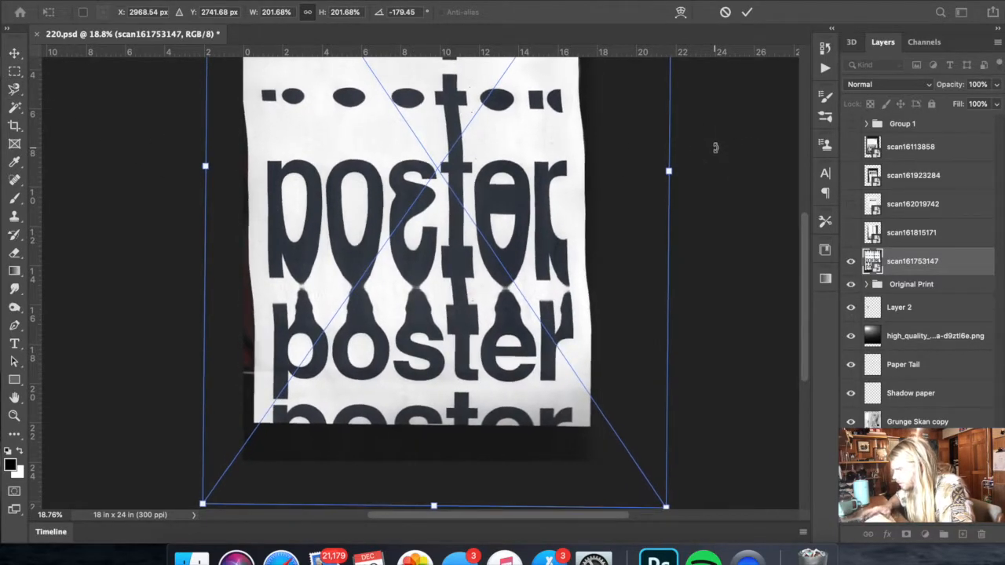
key(Return)
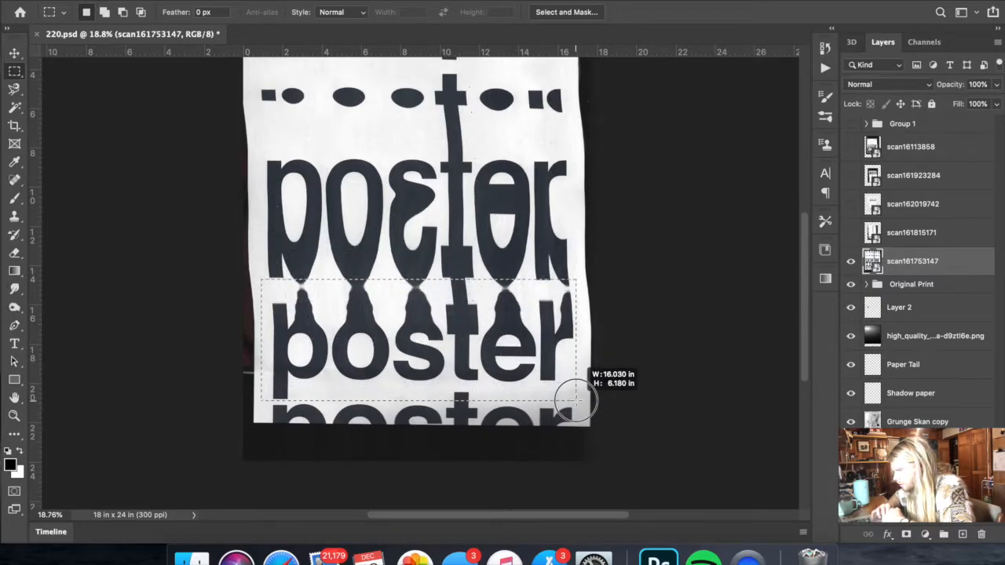
- Copy a selection of about 16.03 × 6.18 in around the lower full "poster" word to a new layer, and hide scan161753147
right_click(577, 399)
click(640, 380)
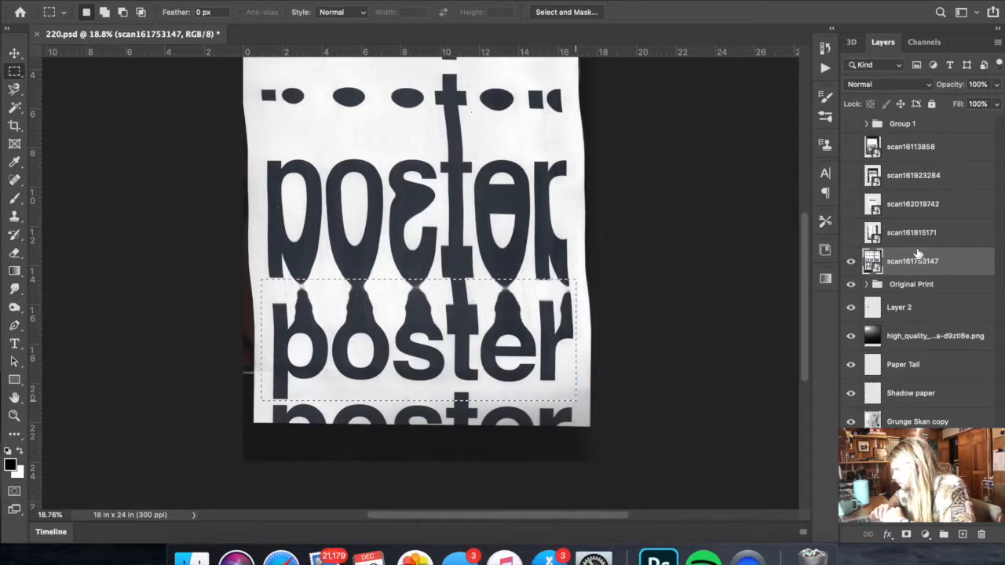
click(852, 290)
- Blend the copied word in Multiply over the lower "poster" word, scaled to about 93%, and clear its whites with Levels
click(861, 88)
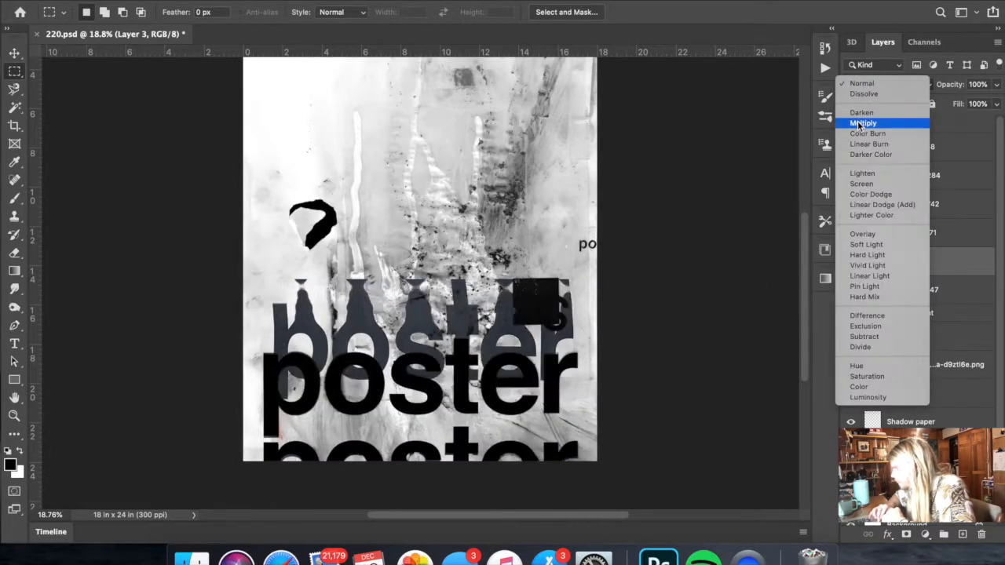
click(861, 123)
drag(453, 340, 419, 411)
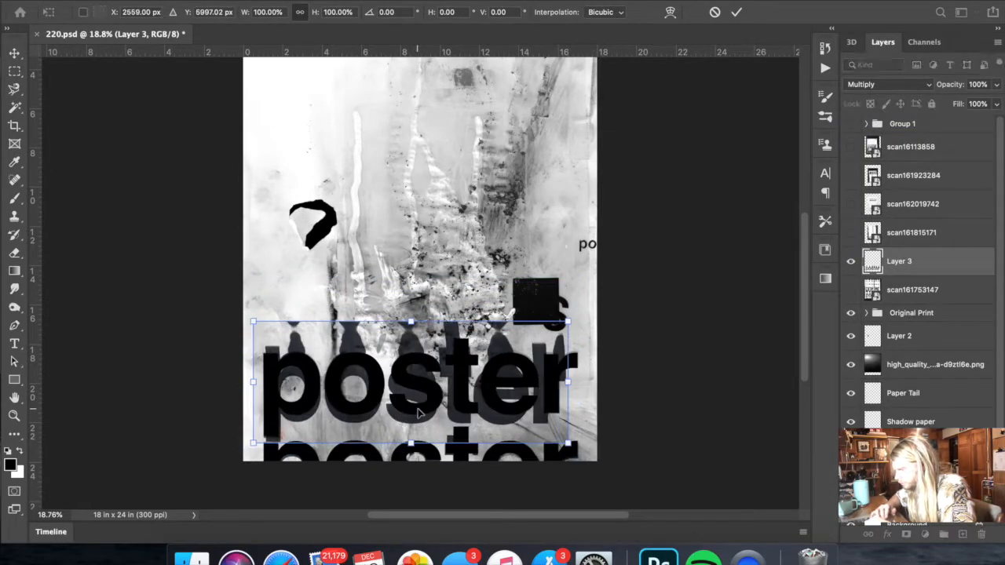
drag(567, 384, 549, 385)
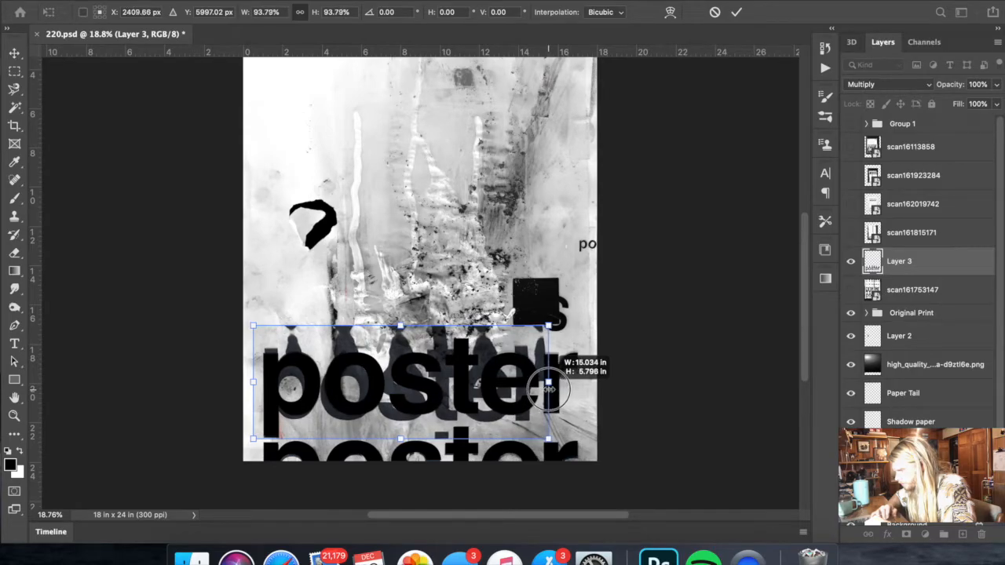
drag(548, 385, 545, 385)
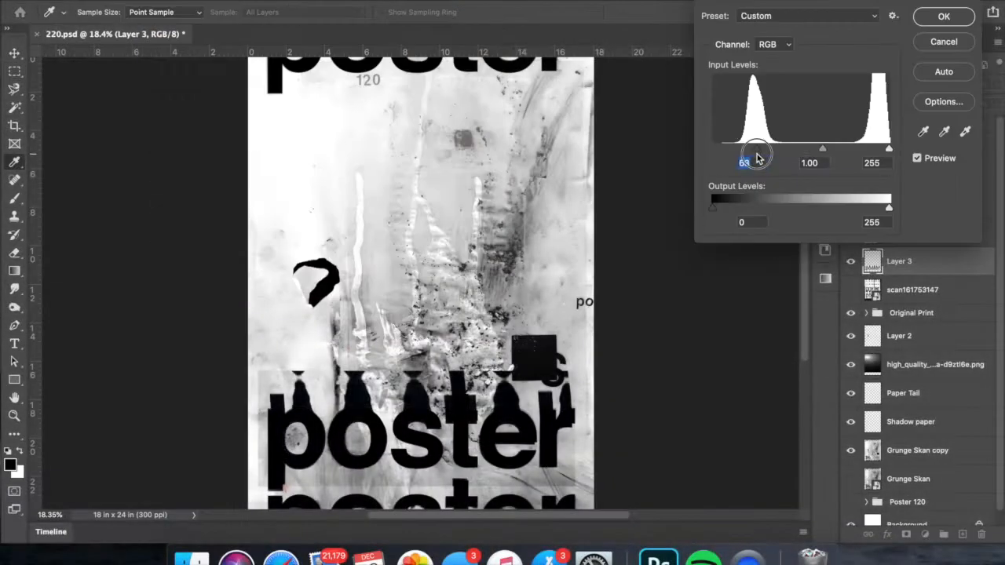
drag(889, 149, 872, 149)
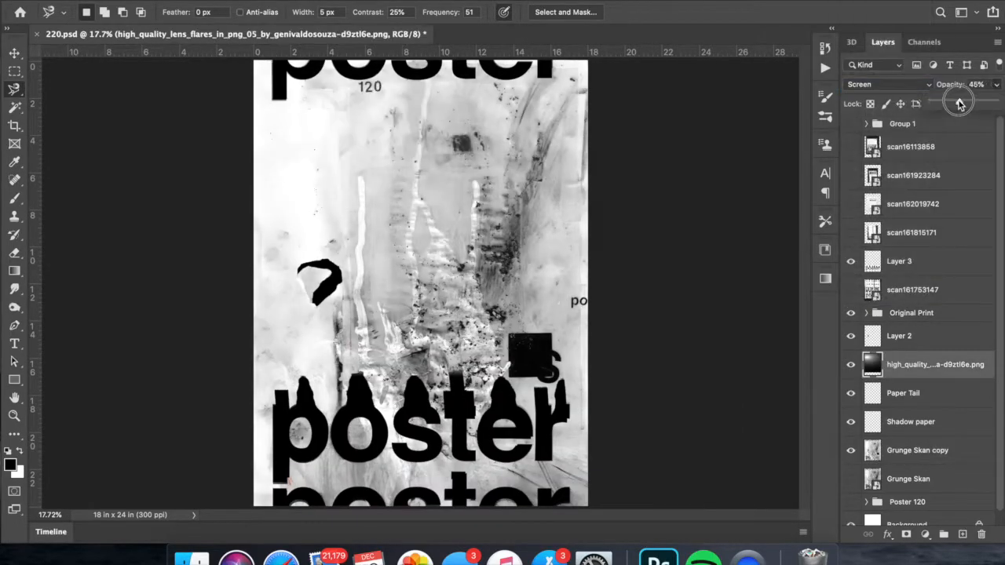
drag(960, 102, 947, 105)
- Copy the long vertical stroke from scan161815171 to a new Multiply layer, enlarge it, and darken it in Levels with black input 105
key(ctrl+t)
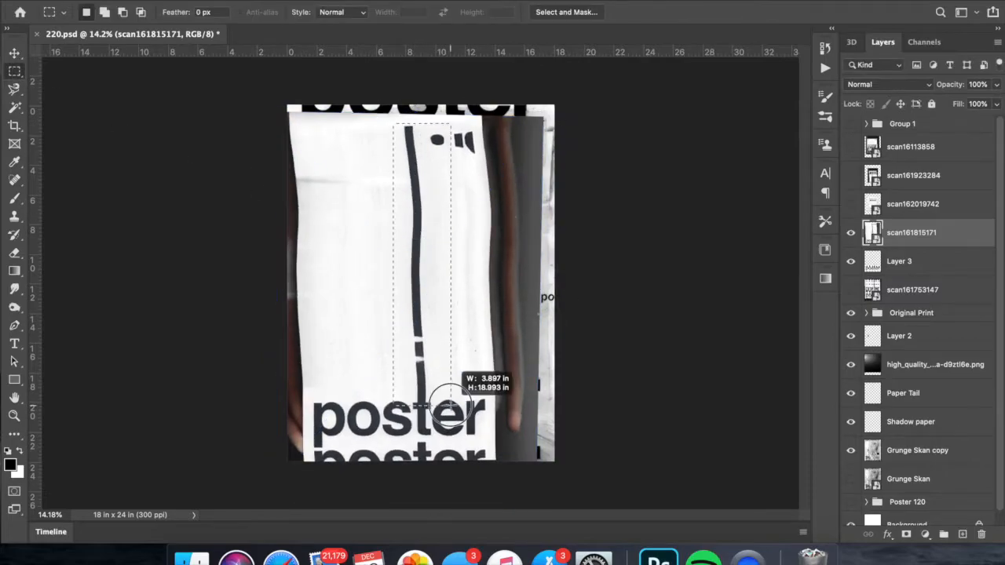
right_click(460, 380)
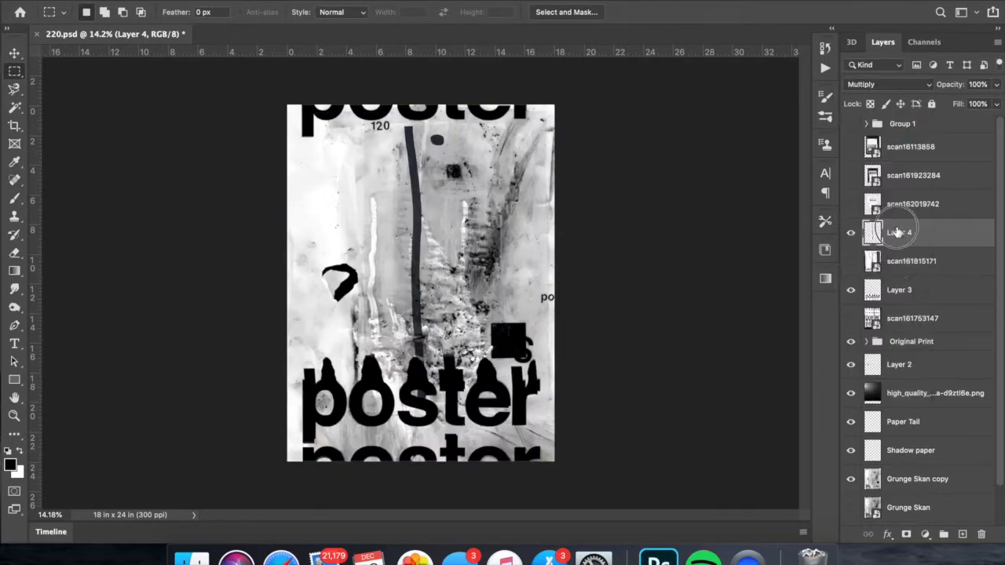
drag(898, 233, 902, 270)
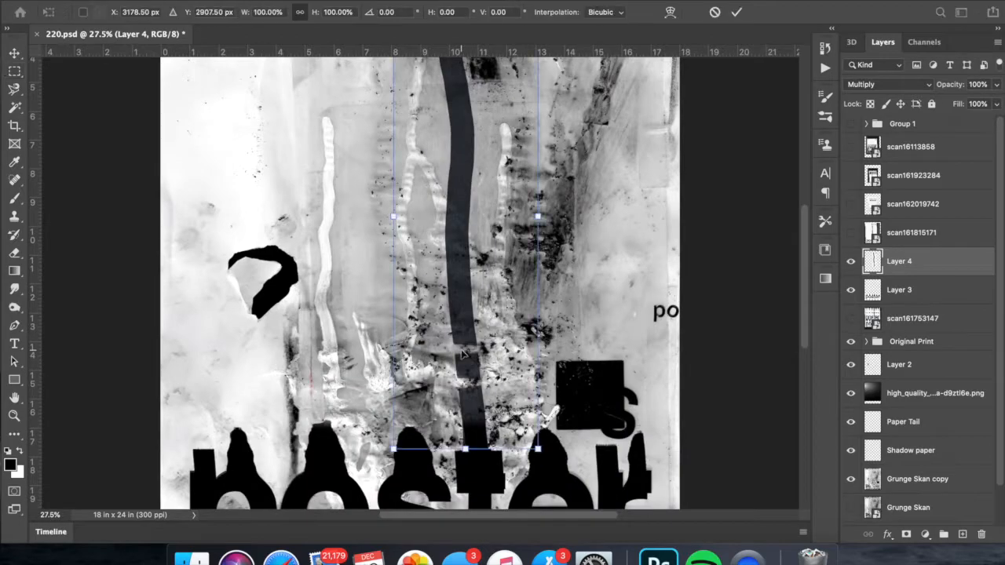
right_click(487, 290)
click(527, 319)
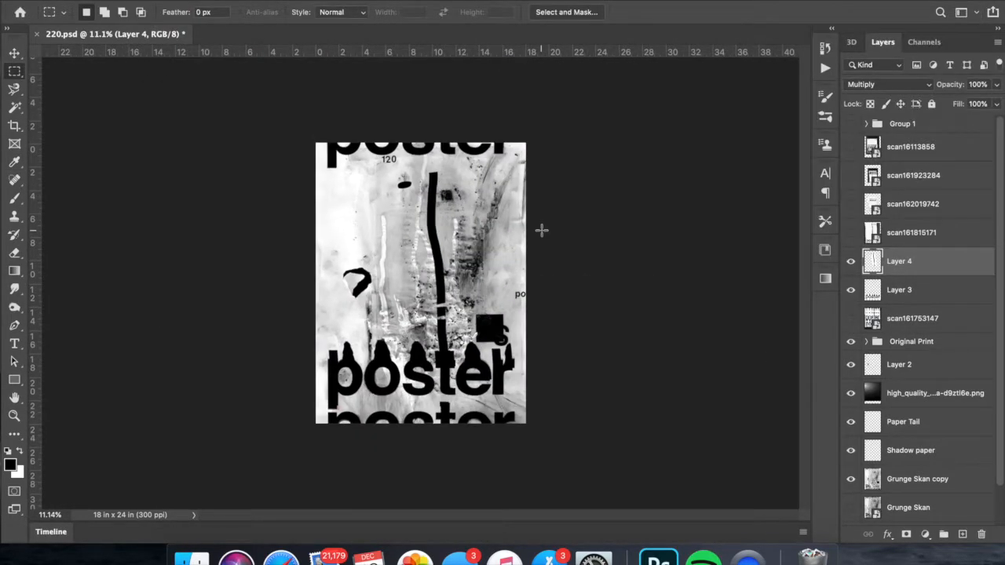
- Save the document in Photoshop format as 120 in the PSD folder
key(super+shift+s)
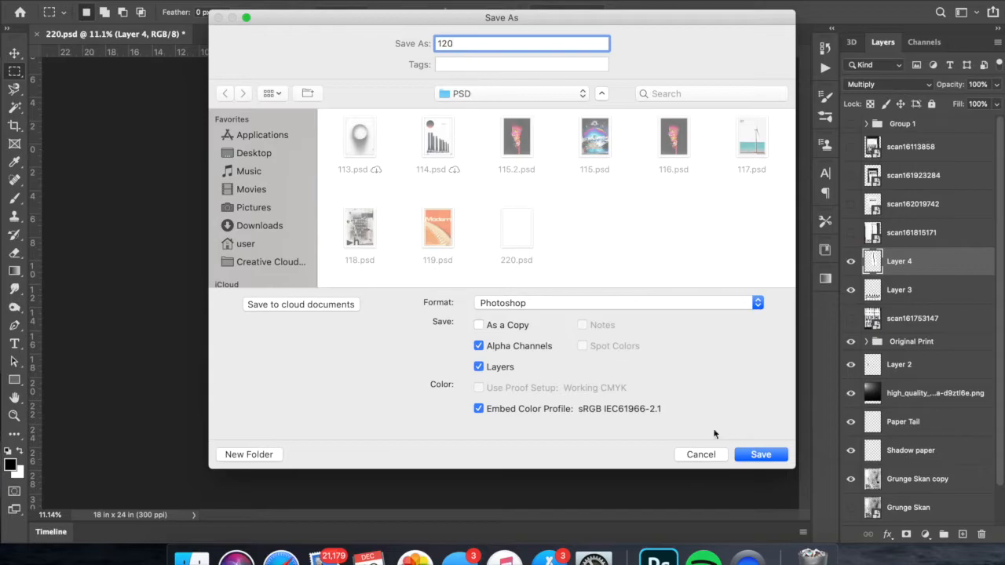
key(Return)
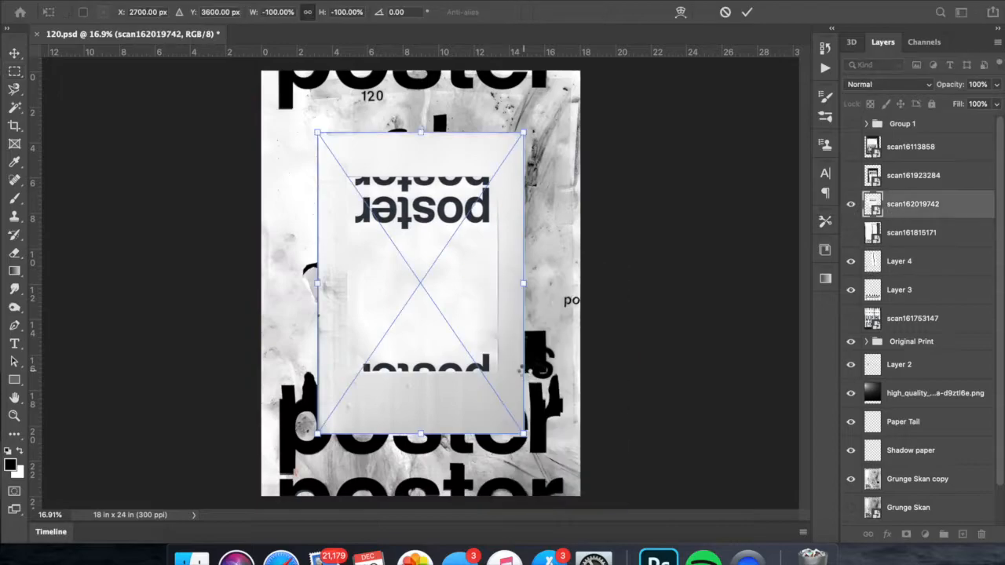
- Enlarge scan162019742 to about 26.5 × 37.3 in over the poster, set it to Multiply, and narrow its width to 98.02%
drag(523, 284, 407, 236)
drag(581, 233, 596, 254)
key(super+minus)
key(super+minus)
key(super+minus)
drag(424, 99, 424, 110)
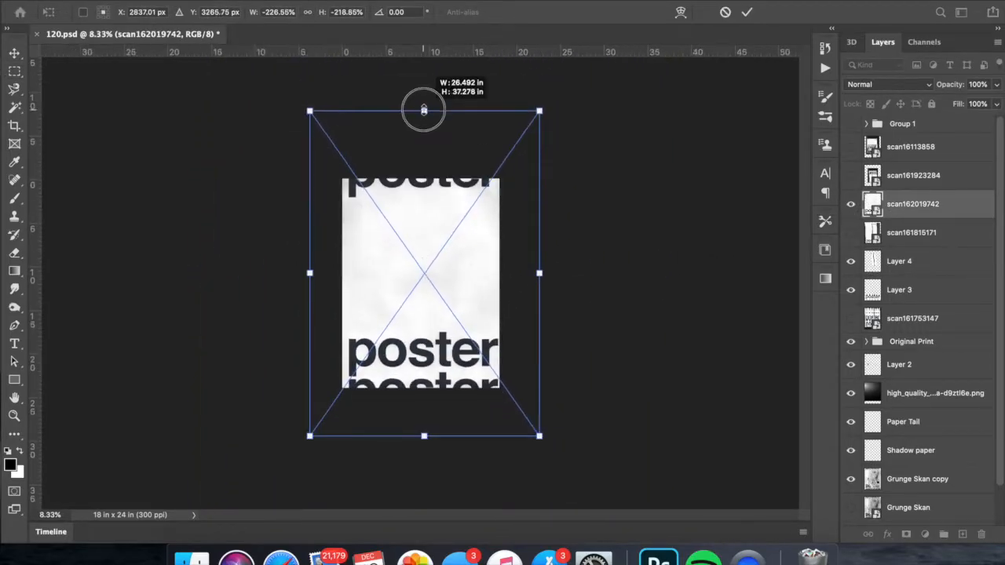
key(Return)
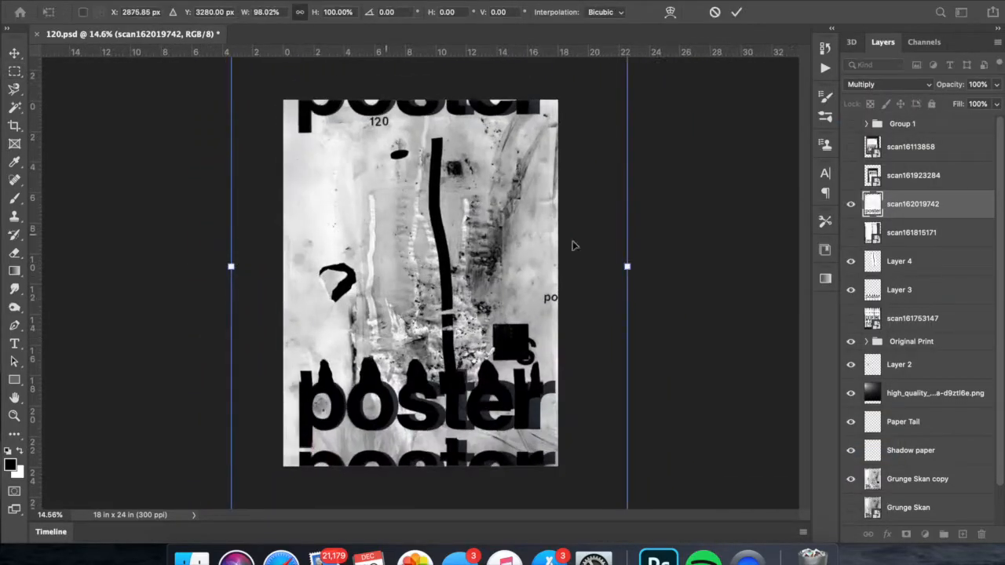
key(Return)
- Try the Difference blend mode and an inverted Screen version on scan162019742
click(888, 84)
click(867, 273)
click(888, 84)
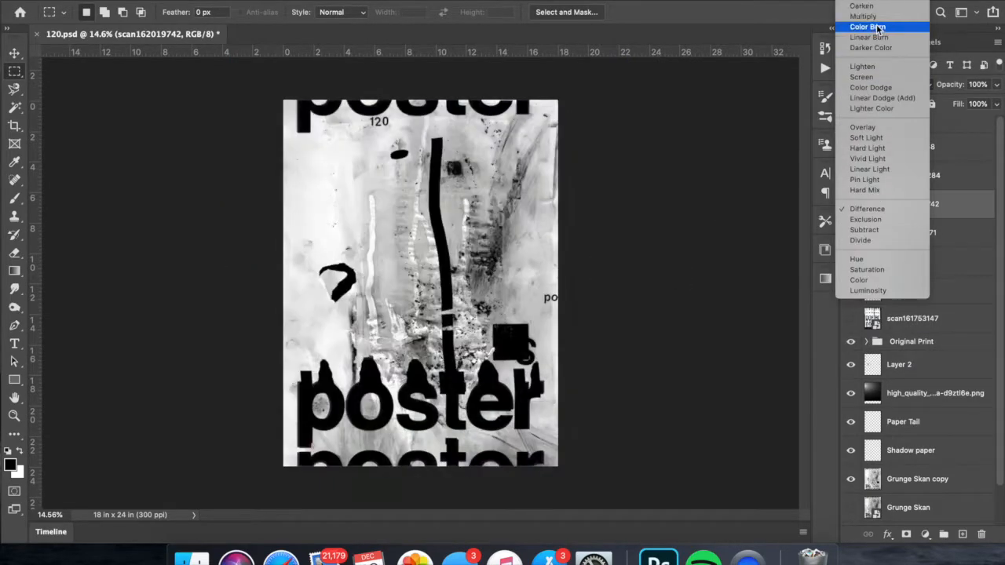
click(866, 78)
key(super+i)
click(870, 86)
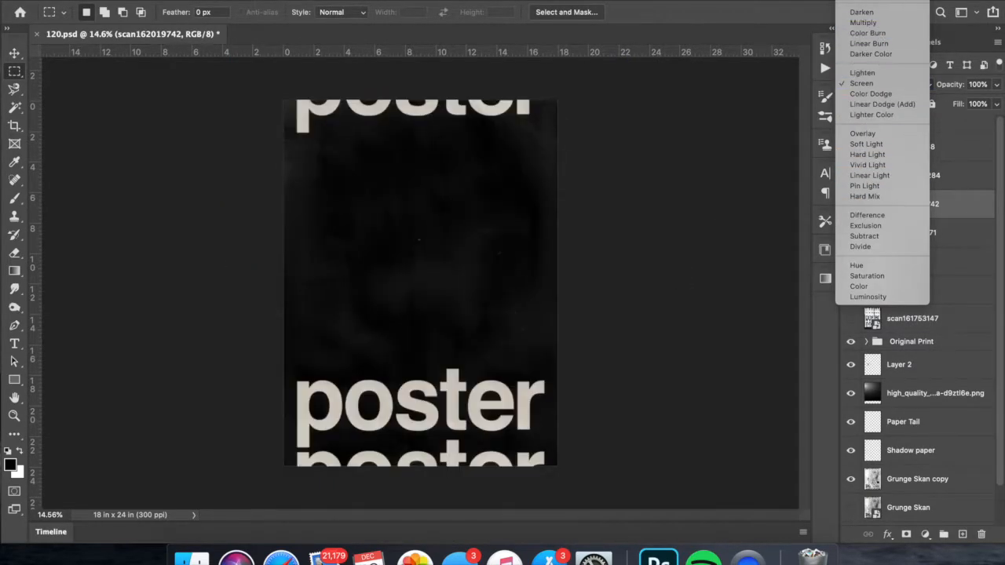
click(872, 1)
key(super+i)
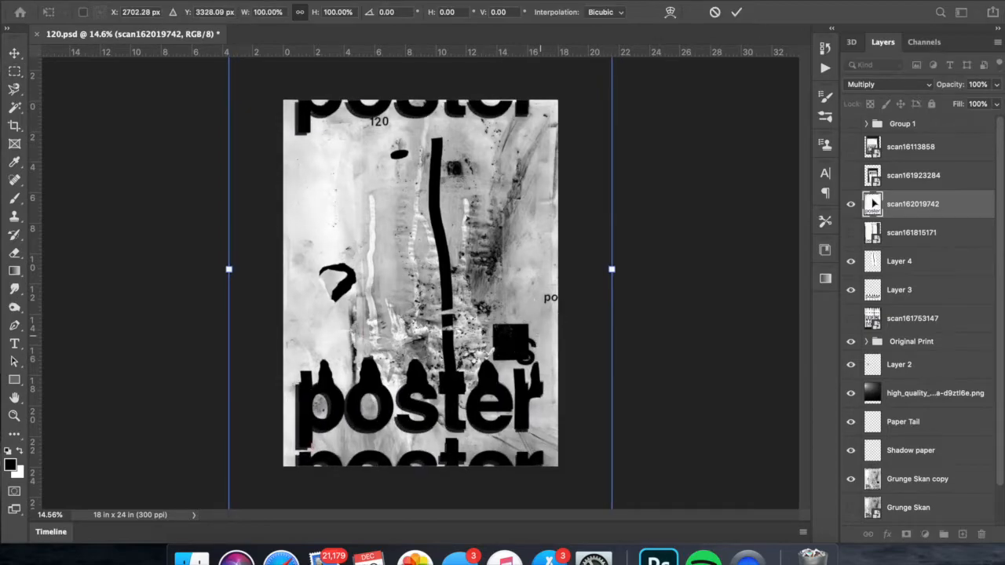
key(Return)
key(Return)
- Stretch scan162019742 slightly taller so its words sit offset from the poster's words
key(super+t)
key(super+0)
drag(424, 77, 424, 67)
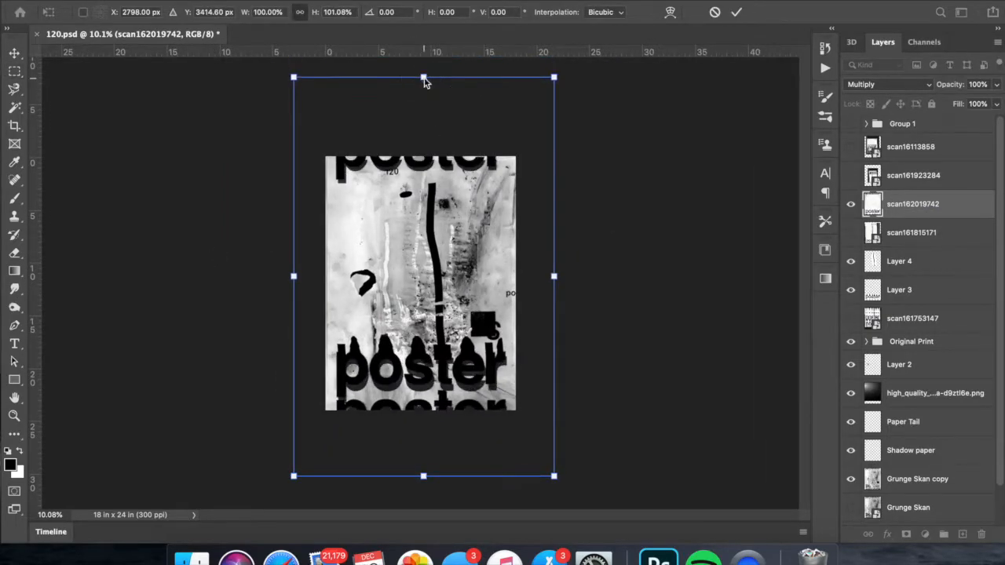
key(Return)
- Apply a Gaussian Blur of 23.3 pixels to a duplicate of scan162019742, with the original hidden
key(m)
key(super+j)
click(330, 2)
key(Escape)
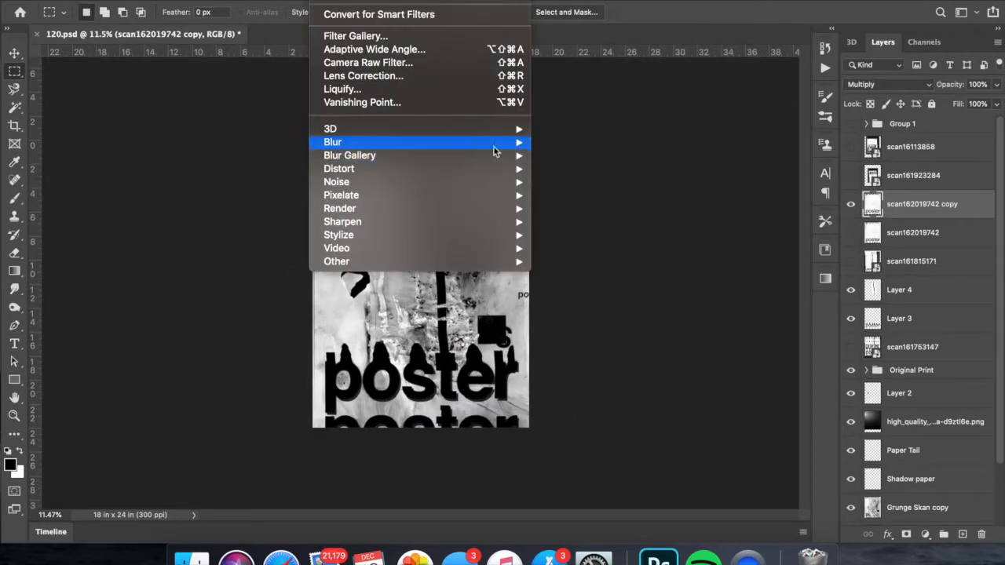
mouse_move(494, 146)
click(567, 196)
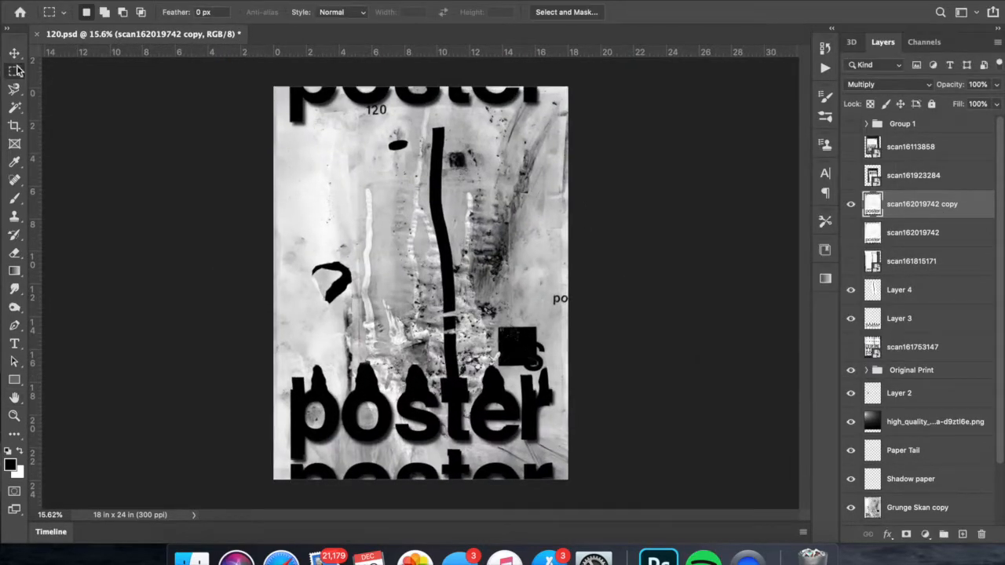
- Copy the blurred band around the top "poster" word to a new layer and move it down about 1.3 in
key(super+j)
key(super+t)
drag(429, 108, 429, 117)
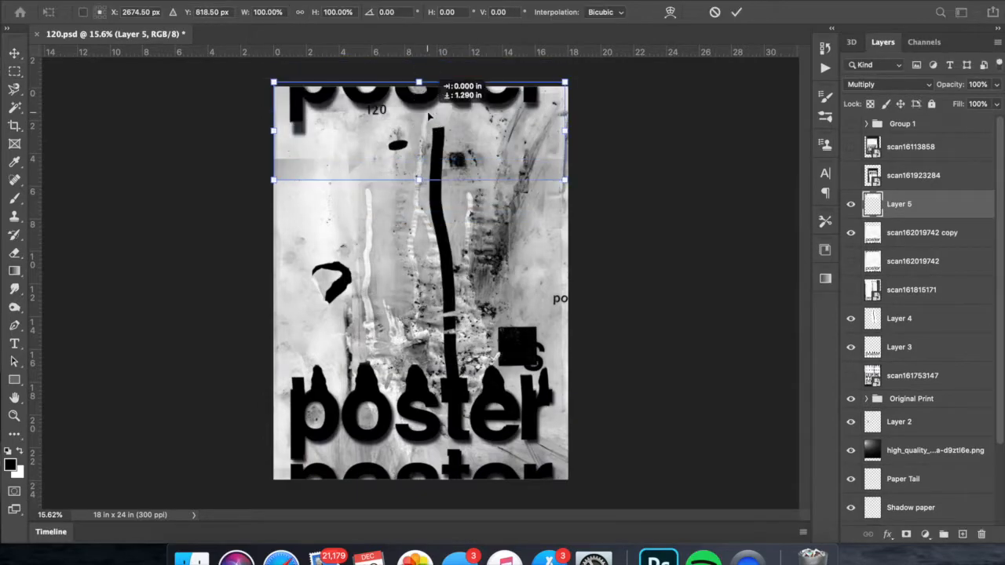
key(Return)
- Lighten the whites of Layer 5 with Levels and select the narrow strip along the poster's upper left edge
key(Return)
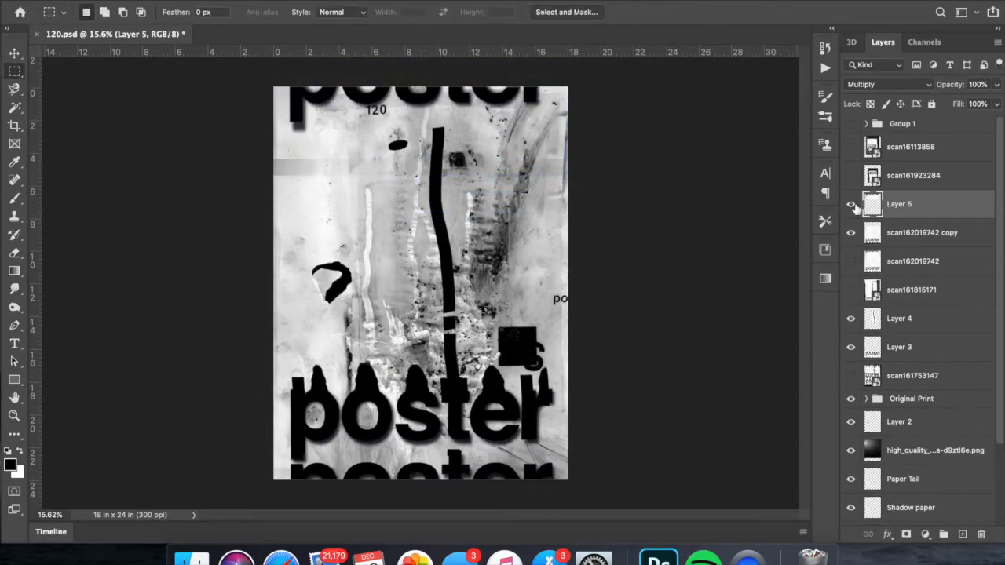
click(164, 1)
click(385, 36)
drag(888, 149, 872, 150)
key(Return)
drag(596, 227, 208, 134)
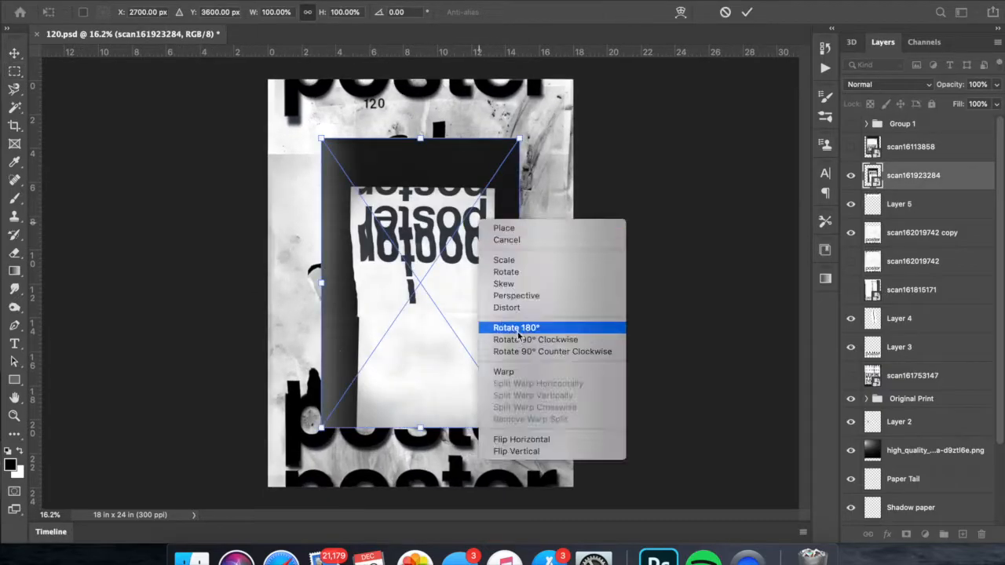
- Show scan16113858 over the poster in Multiply and rasterize it, leaving scan161923284 hidden
click(512, 325)
drag(502, 235, 527, 248)
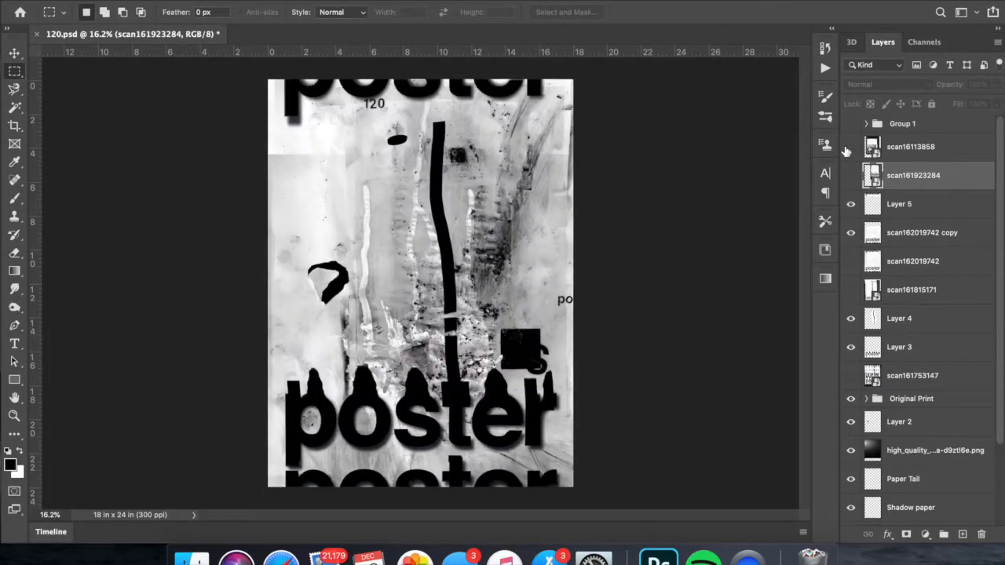
click(850, 147)
click(911, 147)
key(super+t)
key(Return)
right_click(905, 149)
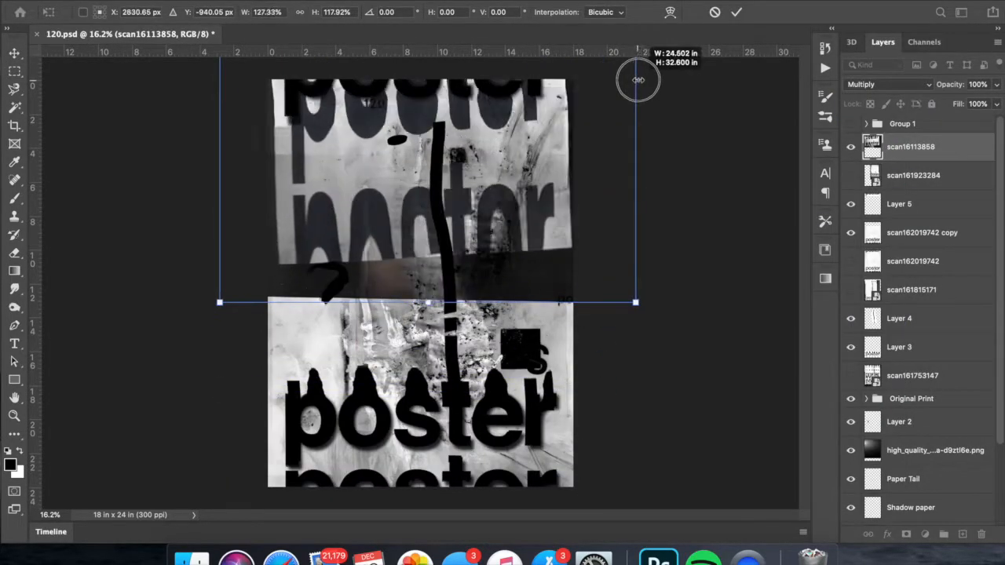
- Scale scan16113858 to about 136% × 118%, tilt it about 1.2°, and shift it up to meet the poster's top word
drag(636, 78, 673, 176)
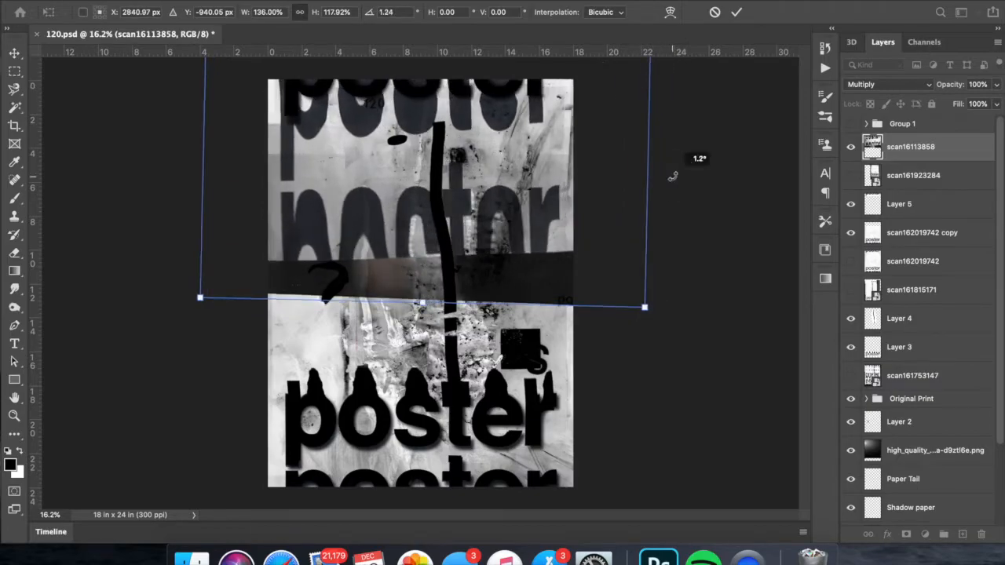
drag(471, 157, 471, 232)
drag(196, 173, 206, 172)
drag(535, 183, 534, 83)
key(Return)
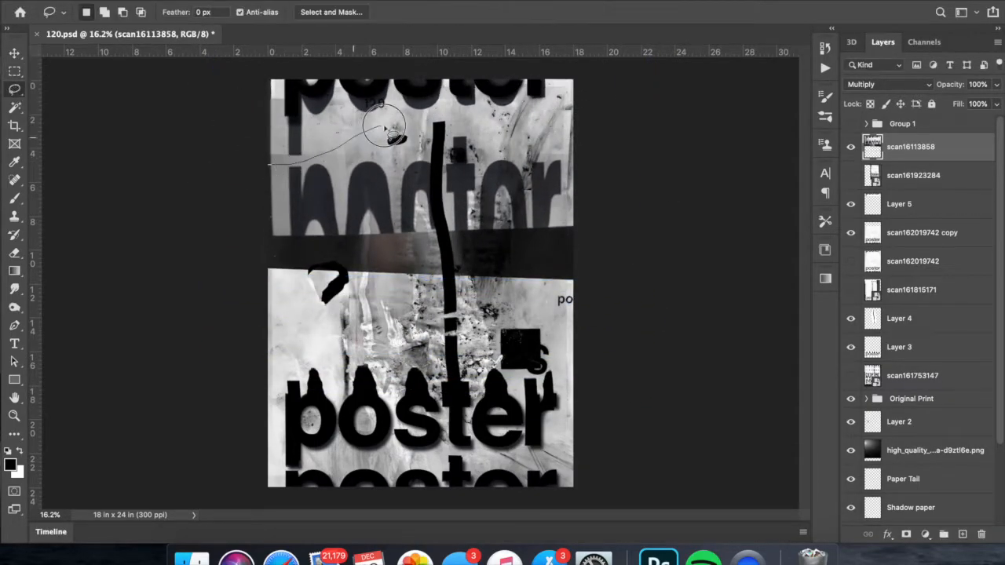
- Delete the part of scan16113858 below the top word with a freehand lasso selection
drag(372, 132, 259, 188)
key(Delete)
key(super+d)
- Adjust scan16113858 in Levels to input values 37, 0.68 and 233
key(super+l)
drag(330, 67, 838, 0)
drag(890, 148, 874, 149)
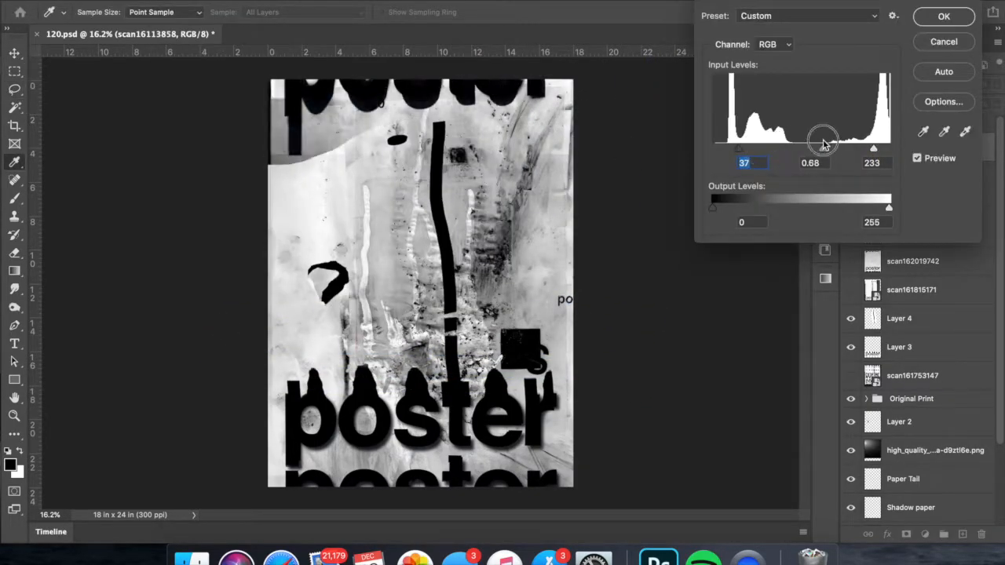
click(951, 14)
- Erase leftover parts of scan16113858 below the top word with a soft 492-pixel eraser at 40% opacity
key(e)
right_click(493, 169)
click(263, 14)
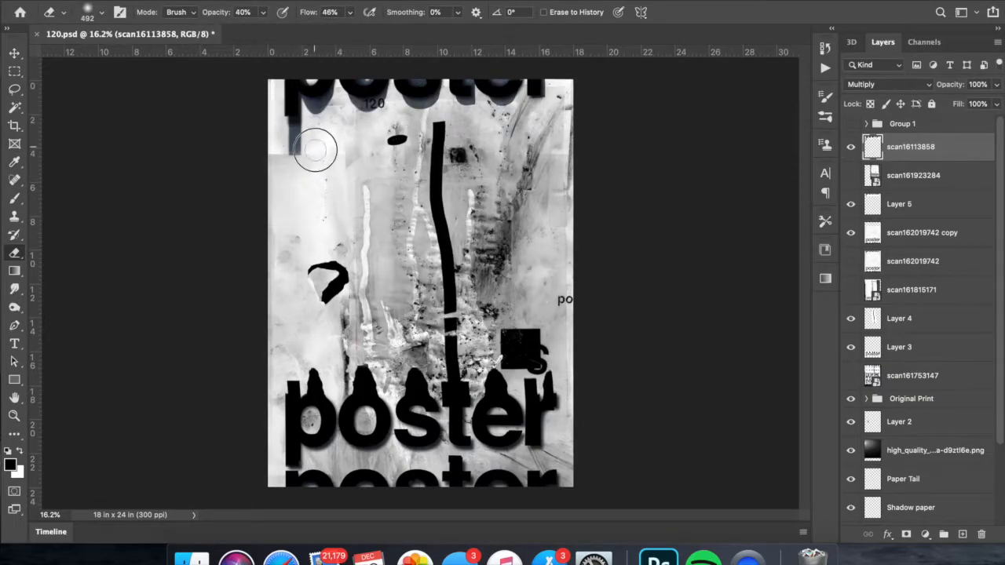
- Show Grunge Skan, place it beneath Grunge Skan copy, and hide the copy
scroll(426, 173, down, 3)
scroll(431, 236, up, 5)
scroll(432, 236, down, 2)
scroll(432, 236, up, 2)
scroll(923, 392, down, 5)
click(923, 428)
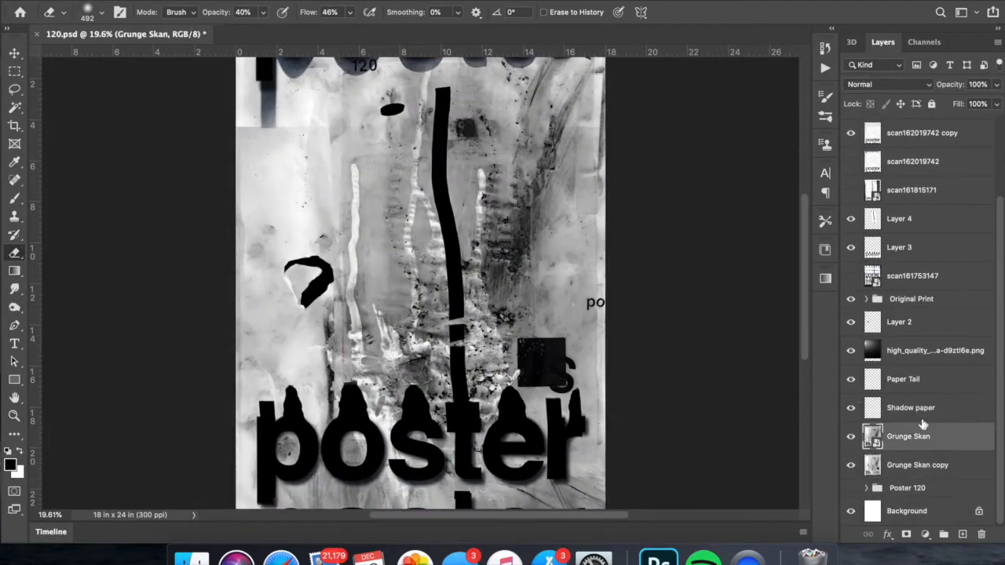
scroll(644, 367, down, 1)
drag(909, 437, 909, 476)
click(851, 436)
- Trace the torn hook shape in Grunge Skan with the Magnetic Lasso and copy it to a new layer
click(14, 108)
scroll(422, 284, up, 10)
click(14, 90)
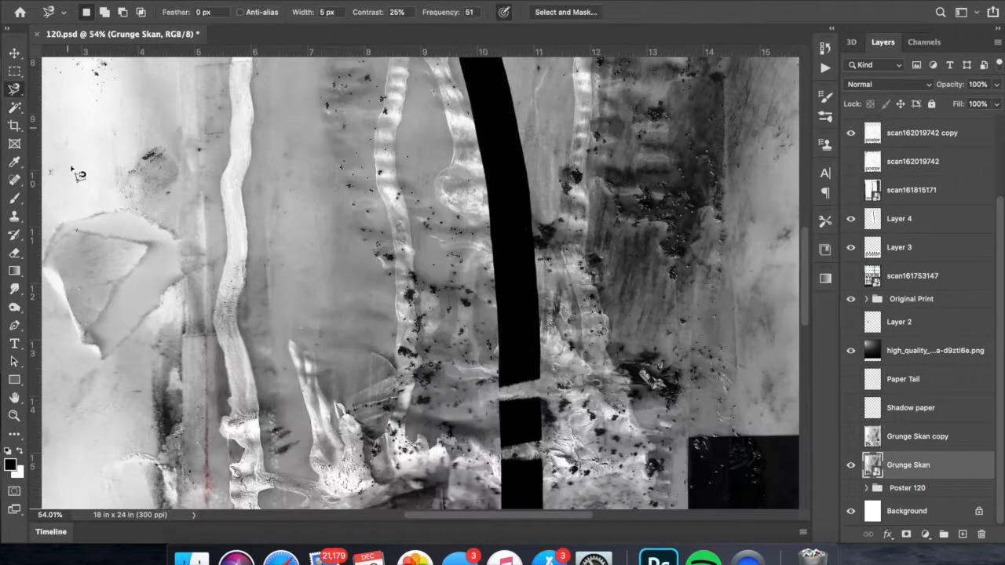
scroll(79, 172, left, 2)
click(144, 255)
click(145, 257)
right_click(166, 248)
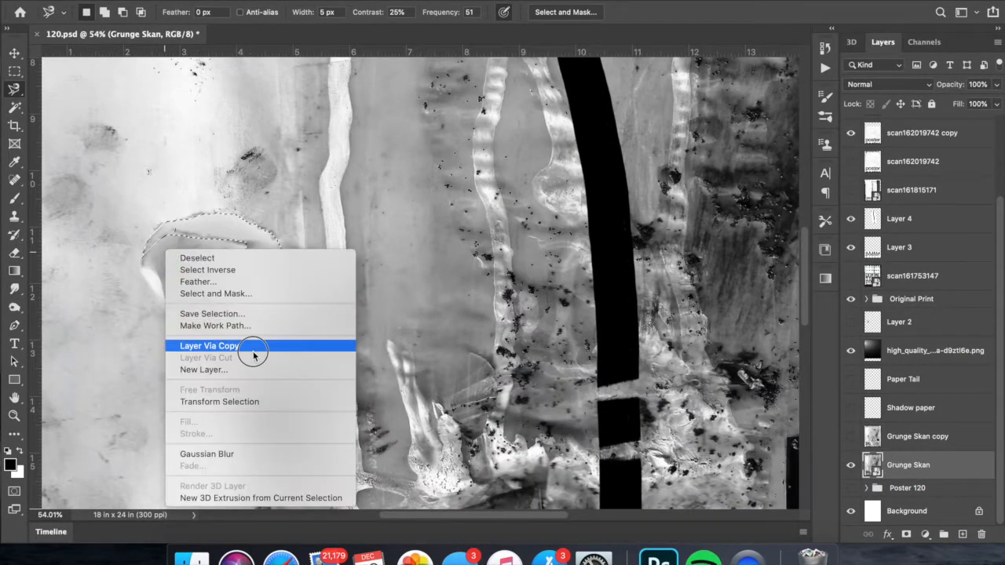
click(253, 348)
- Move the copied hook shape above Grunge Skan copy, with Grunge Skan copy shown and Grunge Skan hidden
click(851, 437)
drag(899, 465, 899, 424)
scroll(571, 418, down, 10)
scroll(892, 409, down, 2)
click(852, 437)
click(851, 464)
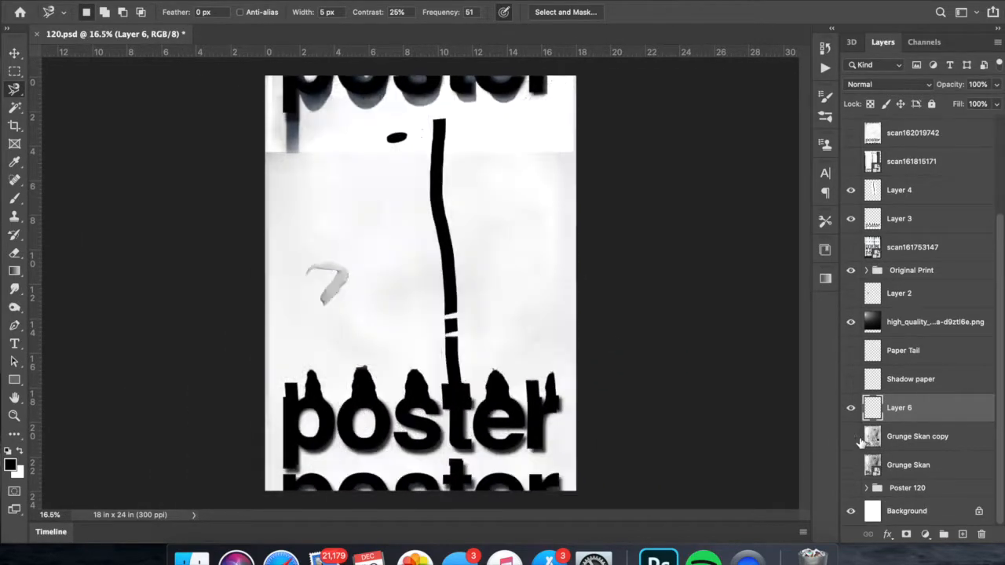
click(852, 438)
click(903, 437)
- Mask Layer 4 with a rectangular selection so only the lower part of the black vertical stroke shows
scroll(406, 243, down, 2)
click(900, 249)
click(15, 72)
drag(561, 415, 313, 247)
key(super+;)
drag(560, 469, 317, 226)
click(907, 535)
key(super+g)
key(super+z)
key(super+;)
scroll(885, 345, up, 4)
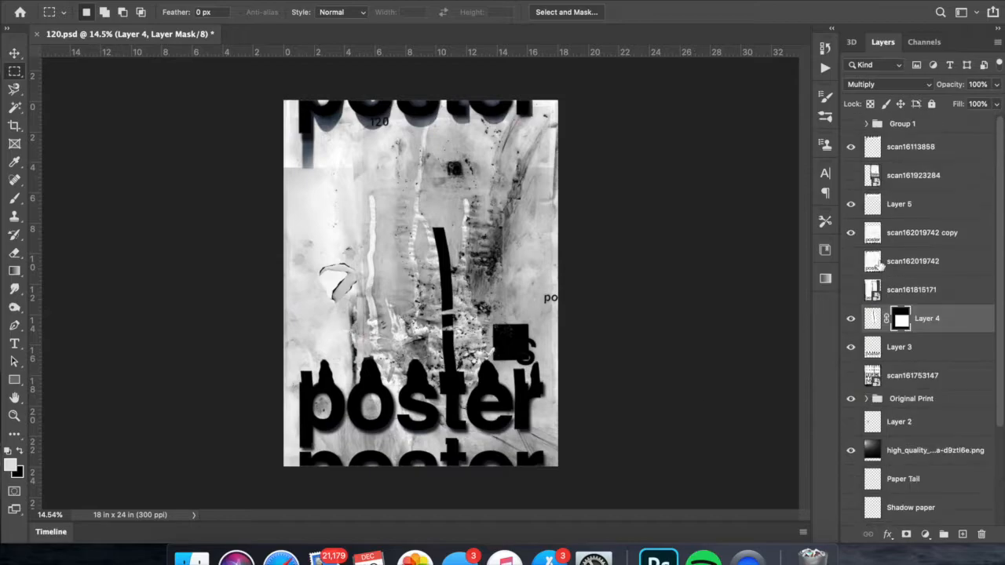
- Duplicate the Original Print group, merge the duplicate into one layer, and move it directly below Group 1
click(901, 372)
key(super+j)
key(super+e)
drag(920, 378, 925, 137)
- Group the layers from scan16113858 down to Grunge Skan
click(911, 175)
scroll(907, 353, down, 5)
shift+click(903, 464)
key(super+g)
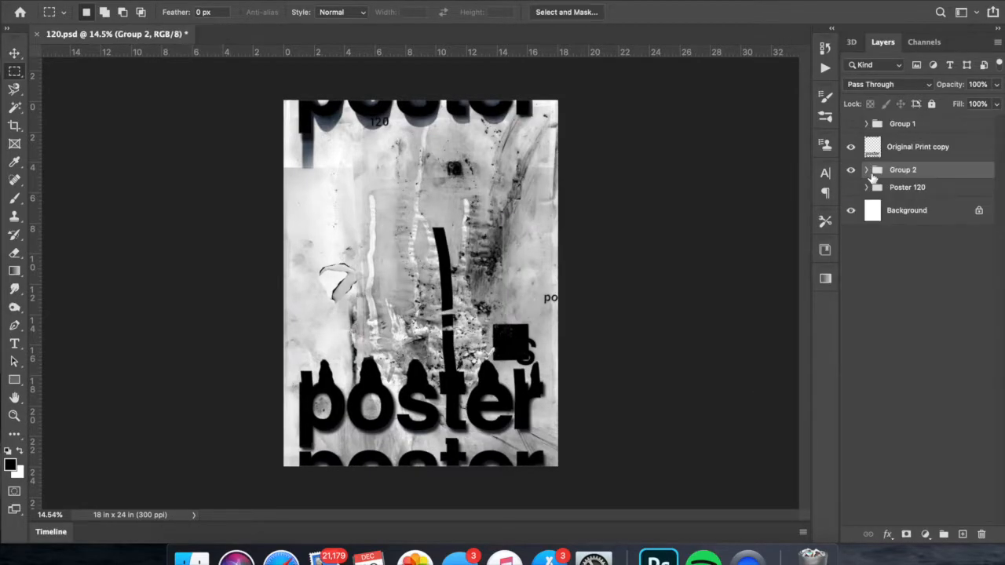
- Hide the Original Print copy layer and keep Group 2 shown
click(851, 169)
click(851, 147)
click(851, 169)
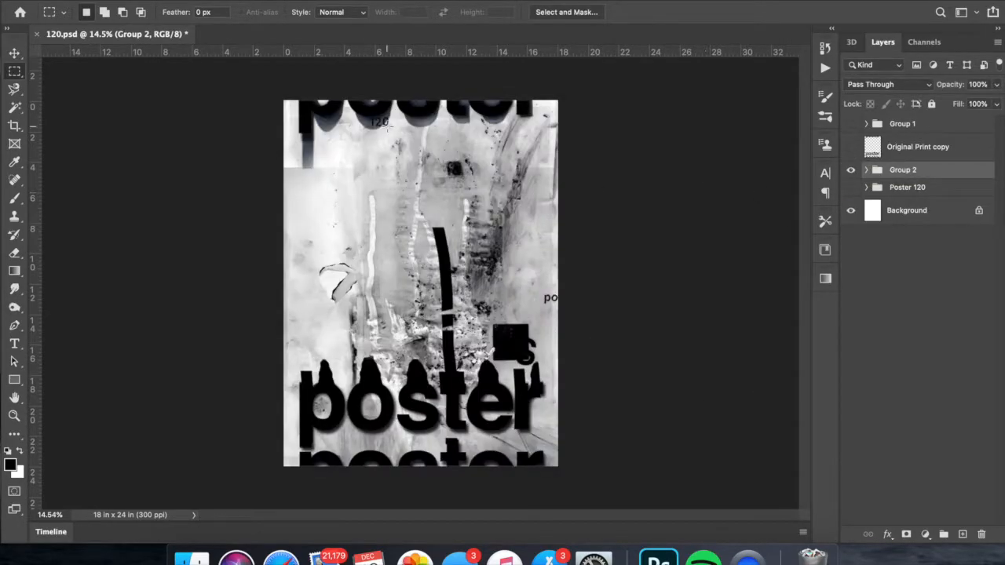
scroll(509, 292, up, 4)
scroll(509, 292, down, 3)
- Set Layer 4 inside Group 2 to the Exclusion blend mode and invert its colours
click(866, 170)
click(883, 364)
scroll(883, 361, down, 5)
click(865, 85)
click(865, 284)
key(super+i)
click(883, 85)
- Duplicate Layer 4, invert the duplicate's colours back, and set it to Multiply
right_click(938, 228)
click(793, 288)
key(super+i)
click(872, 85)
click(868, 35)
click(906, 535)
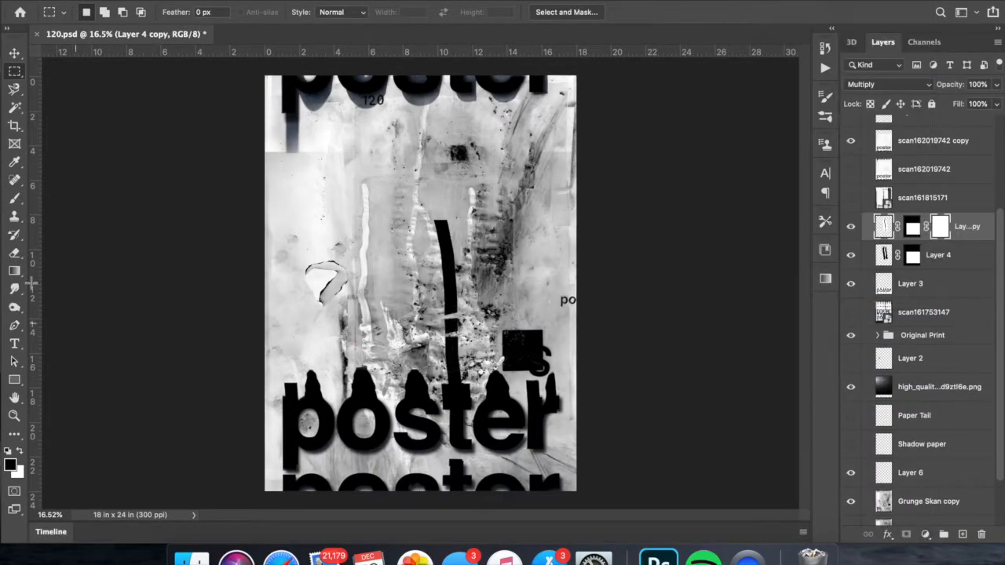
click(14, 271)
key(super+z)
right_click(914, 227)
key(Escape)
- Replace Layer 4's mask and draw vertical gradients on the masks of Layer 4 and Layer 4 copy to fade the stroke's top
drag(446, 228, 449, 345)
right_click(912, 256)
click(888, 286)
scroll(683, 274, down, 3)
scroll(684, 274, up, 1)
click(907, 535)
drag(442, 228, 444, 271)
click(911, 227)
drag(444, 214, 445, 271)
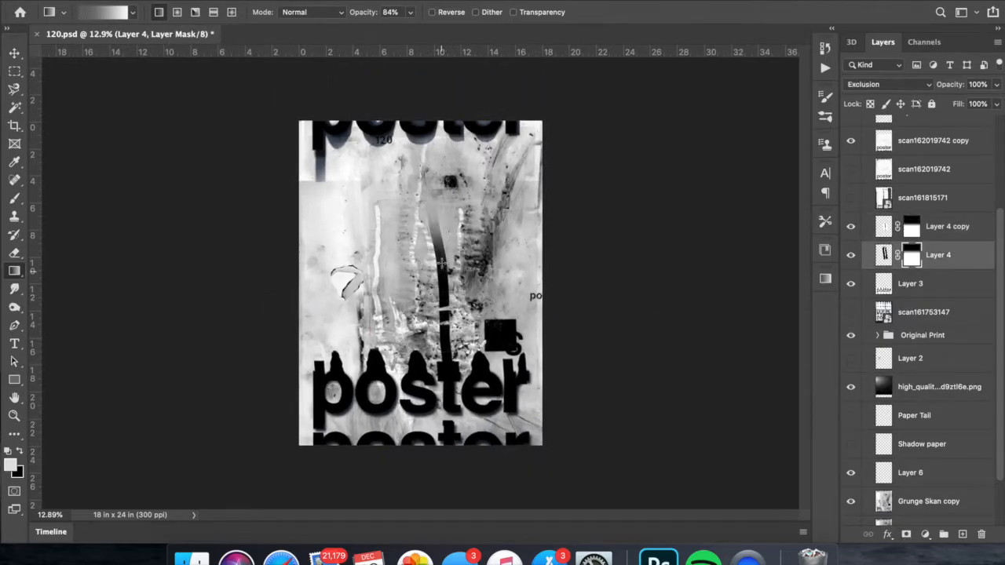
- Merge duplicates of Layer 4 and Layer 4 copy into one layer and try the Screen and Lighter Color blend modes on it
scroll(441, 264, up, 3)
scroll(441, 264, down, 2)
click(934, 228)
shift+click(934, 255)
key(super+j)
right_click(929, 227)
click(817, 352)
click(888, 84)
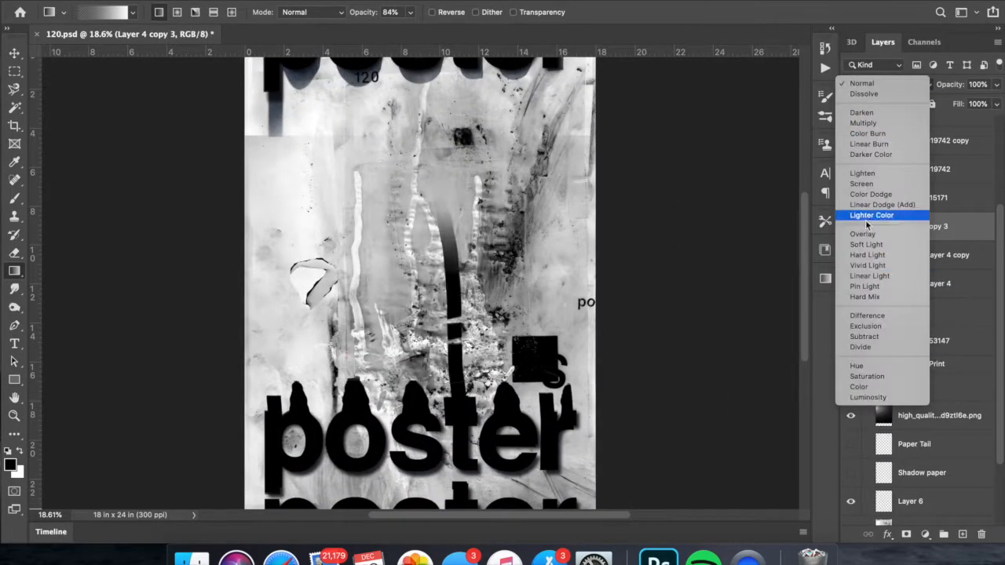
click(862, 184)
click(887, 84)
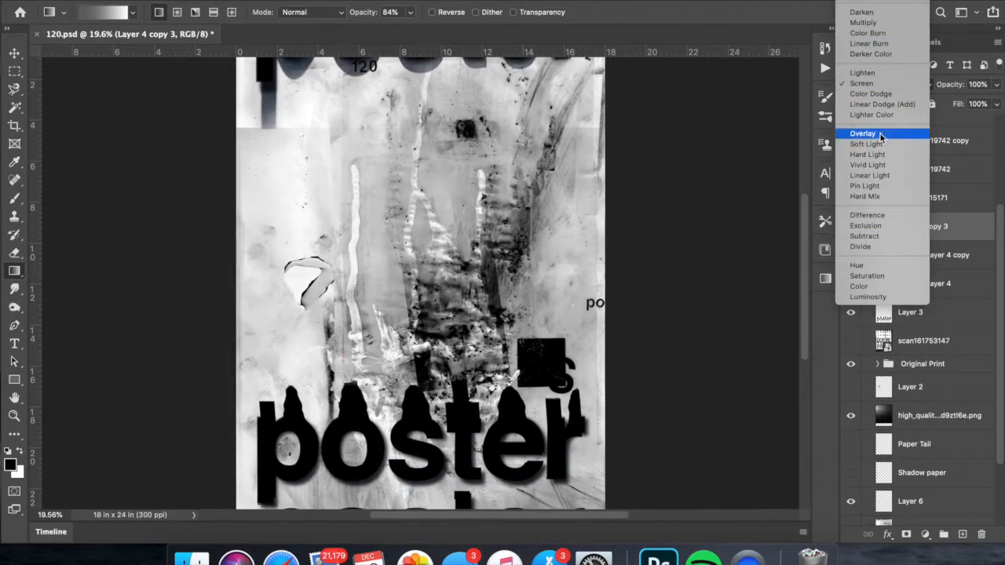
click(882, 115)
click(887, 84)
click(867, 52)
click(888, 84)
click(868, 84)
- Apply the layer masks on the duplicated Layer 4 strokes and merge the duplicates
drag(851, 283, 851, 256)
click(851, 226)
right_click(910, 256)
click(812, 298)
right_click(910, 227)
click(812, 270)
shift+click(927, 256)
right_click(904, 232)
click(759, 350)
- Try the Linear Dodge (Add) and Subtract blend modes on the merged stroke layer, and discard it
click(887, 84)
click(882, 204)
click(871, 85)
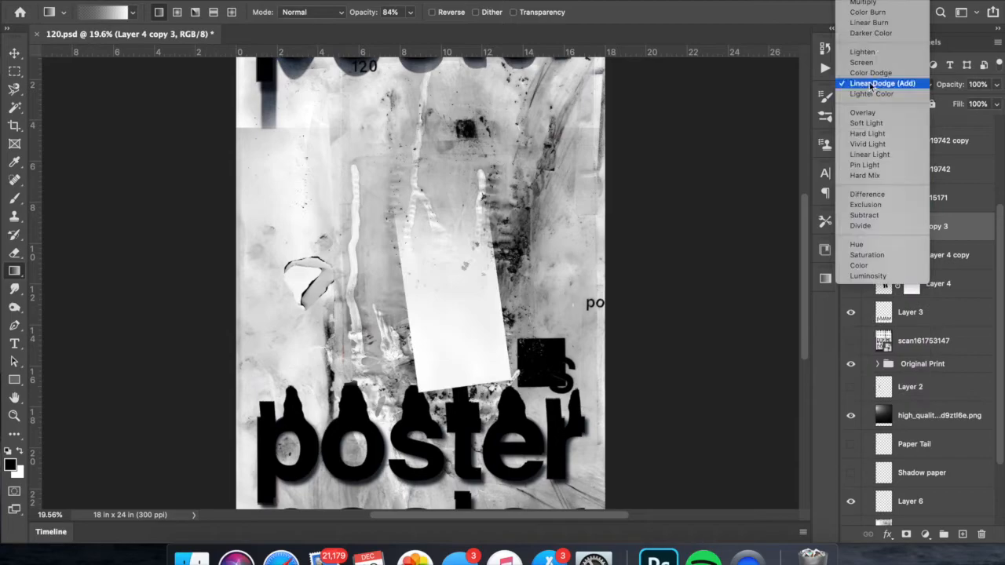
click(874, 216)
scroll(568, 244, down, 2)
key(BackSpace)
- Duplicate Layer 4 and Layer 4 copy again and apply the layer masks on both duplicates
right_click(942, 247)
click(830, 313)
right_click(919, 226)
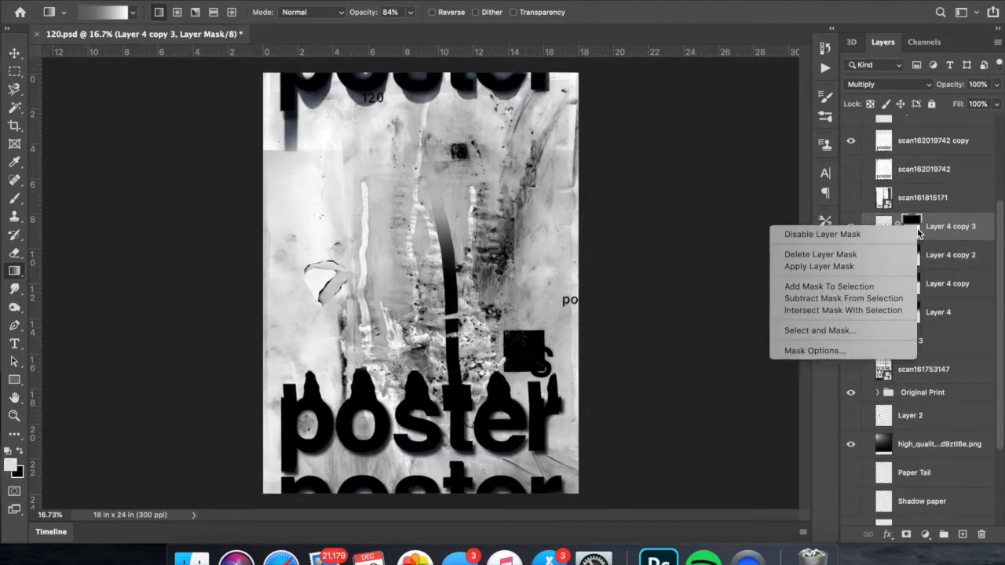
click(819, 267)
right_click(917, 255)
- Pick and size a brush for the Smudge tool and smudge the upper part of the black stroke
scroll(463, 284, up, 5)
click(14, 289)
right_click(265, 163)
click(332, 351)
right_click(357, 152)
drag(459, 186, 469, 186)
drag(379, 153, 394, 177)
scroll(424, 291, down, 2)
- Smudge the black stroke on Layer 4 copy 3 downward with a 68 px brush
click(930, 228)
right_click(454, 229)
drag(566, 266, 557, 267)
drag(430, 232, 433, 321)
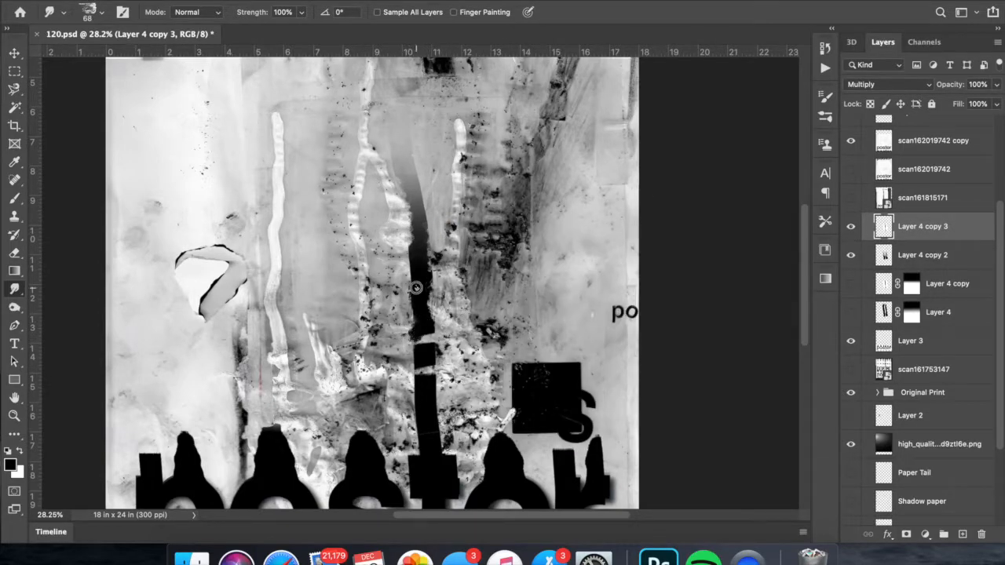
scroll(428, 236, down, 1)
- Smudge the stroke's upper end with a 268 px brush on Layer 4 copy 3 and copy 2, and save the document
click(930, 227)
right_click(436, 164)
drag(538, 201, 555, 201)
click(435, 173)
click(930, 255)
scroll(408, 275, down, 3)
key(super+s)
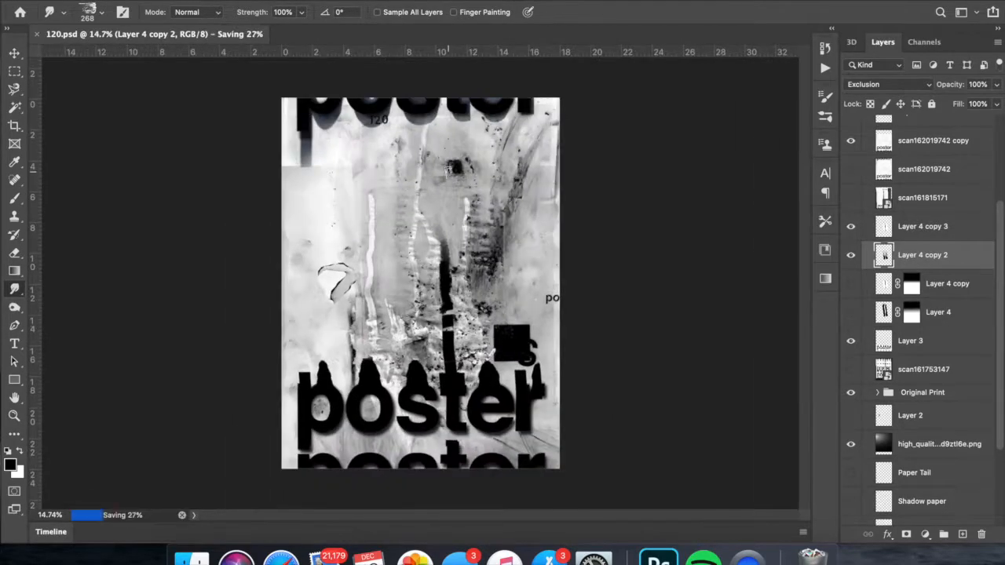
- Rename the scan162019742 copy layer to Shadow and Layer 6 to White cover up
scroll(392, 290, up, 1)
scroll(424, 298, down, 1)
scroll(377, 353, up, 3)
scroll(858, 270, up, 5)
double_click(930, 278)
text(H)
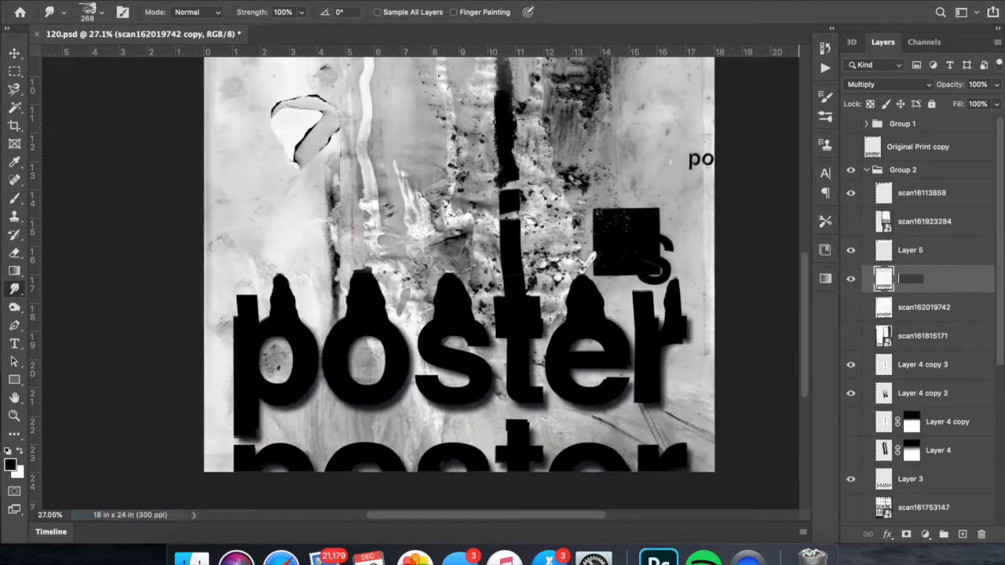
scroll(860, 314, down, 5)
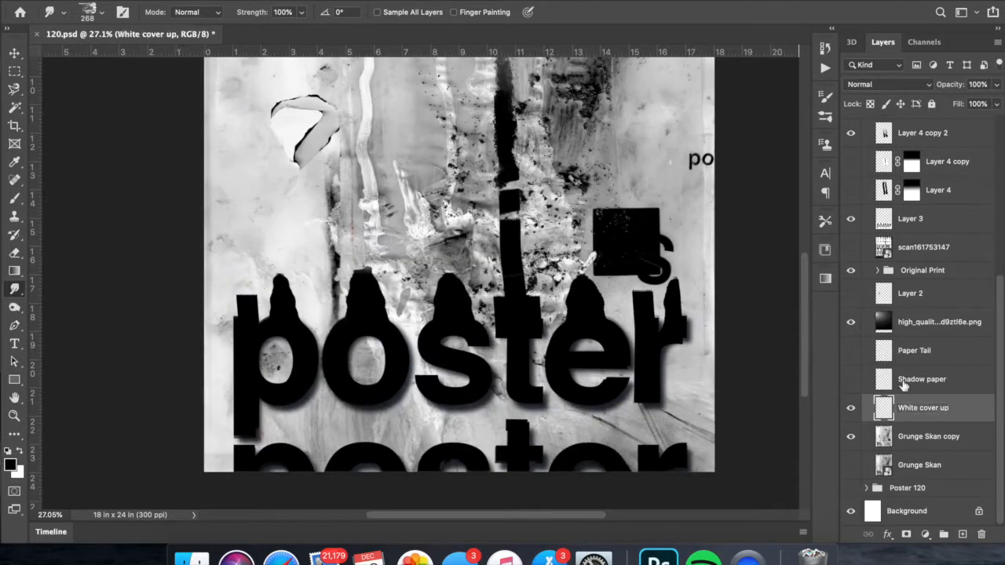
- Delete the unused Layer 2, Paper Tail and Shadow paper layers, and toggle the remaining layers' visibility to check their effect
click(910, 293)
key(Delete)
scroll(907, 327, up, 5)
click(852, 169)
click(852, 169)
click(852, 278)
scroll(854, 392, down, 1)
click(855, 446)
click(854, 447)
click(852, 247)
scroll(854, 453, down, 4)
click(852, 452)
click(852, 319)
click(852, 320)
click(852, 451)
scroll(853, 440, up, 5)
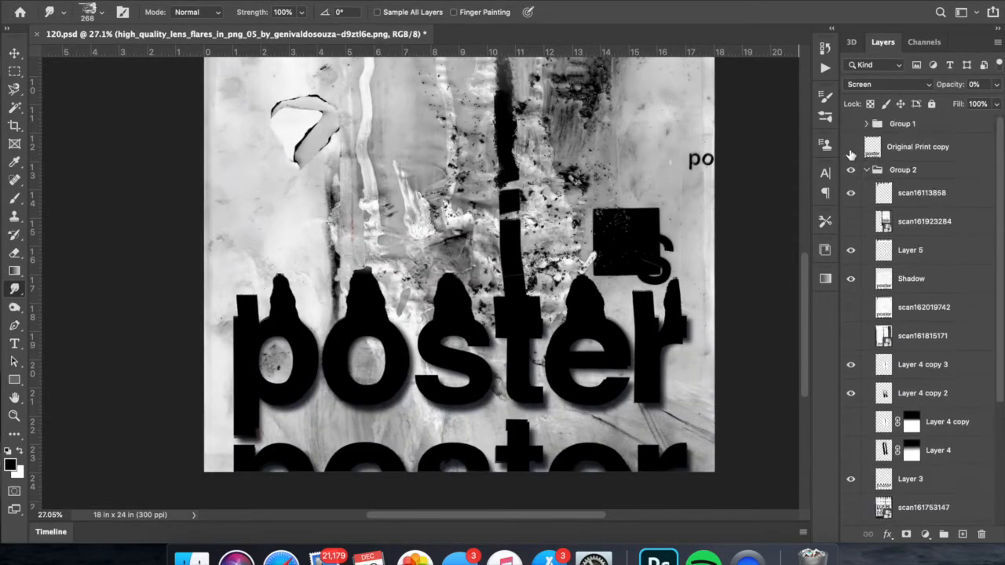
- Toggle layers inside Group 2 to check their content, and delete the unused scan161753147 layer
drag(851, 251, 851, 280)
scroll(852, 281, down, 2)
click(915, 257)
click(852, 427)
drag(852, 200, 852, 227)
click(852, 427)
click(917, 461)
key(Delete)
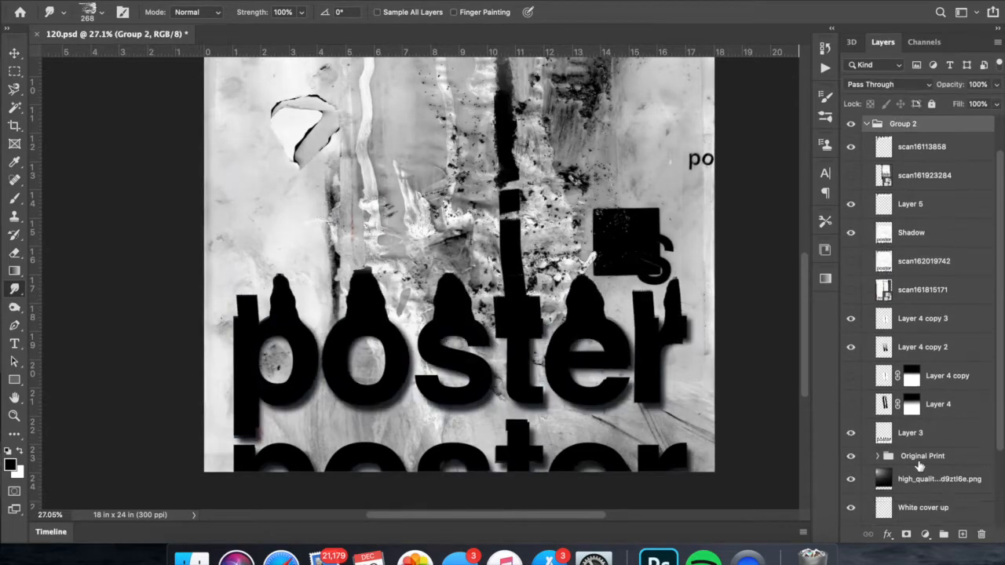
- Hide the Original Print group and Layer 5, toggling Shadow and the scan layers to compare the lettering
click(851, 456)
click(851, 261)
click(851, 175)
click(851, 175)
scroll(864, 371, down, 3)
scroll(854, 369, up, 3)
drag(852, 260, 853, 233)
scroll(854, 235, up, 1)
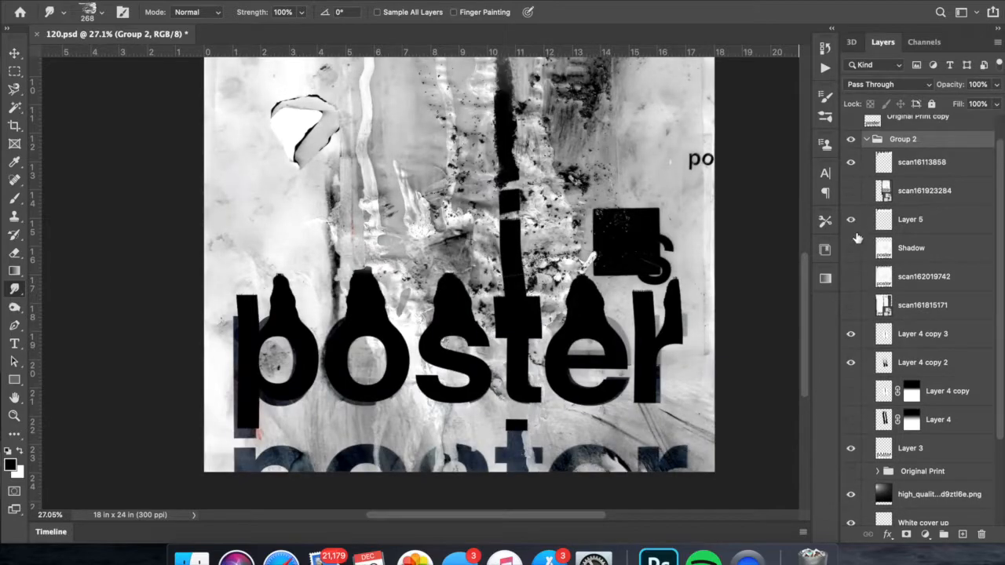
click(852, 222)
- Add a layer mask to Layer 3 and draw a vertical gradient on it to fade the lower part of the lettering
scroll(855, 252, down, 2)
click(934, 385)
click(997, 85)
mouse_move(996, 103)
mouse_down()
mouse_move(976, 104)
mouse_move(1000, 105)
mouse_up()
click(907, 535)
key(g)
drag(445, 348, 449, 304)
- Show the scan162019742 layer and toggle the Shadow, Layer 5 and Original Print visibility to compare the lettering
click(852, 212)
click(852, 183)
click(852, 217)
click(855, 406)
click(856, 406)
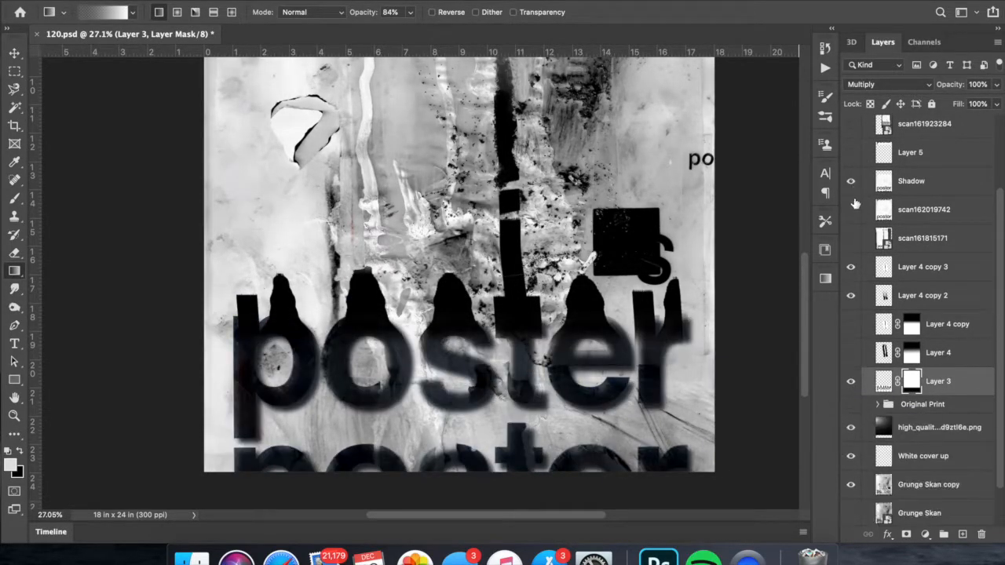
click(852, 210)
click(852, 153)
scroll(715, 203, down, 5)
click(852, 405)
scroll(858, 404, down, 2)
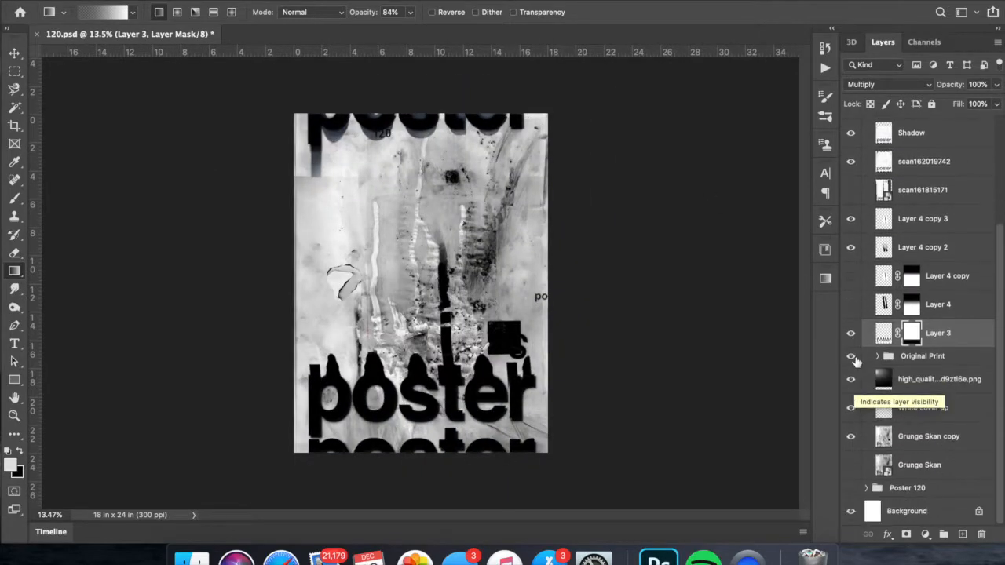
- Free-transform the scan162019742 lettering slightly and add a layer mask to that layer
scroll(645, 422, up, 5)
click(911, 163)
key(super+t)
scroll(707, 197, down, 3)
mouse_move(194, 267)
mouse_down()
mouse_move(179, 267)
mouse_move(188, 267)
mouse_up()
key(Return)
scroll(409, 448, down, 3)
scroll(392, 471, up, 5)
click(906, 536)
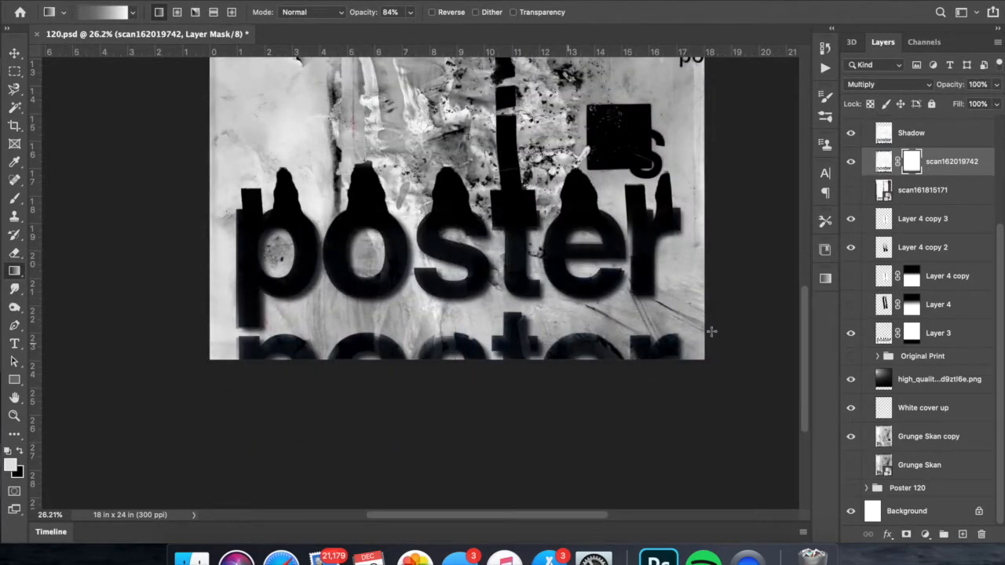
- Duplicate the Original Print group and merge the duplicate into a single layer
click(905, 357)
key(super+j)
right_click(916, 360)
click(810, 416)
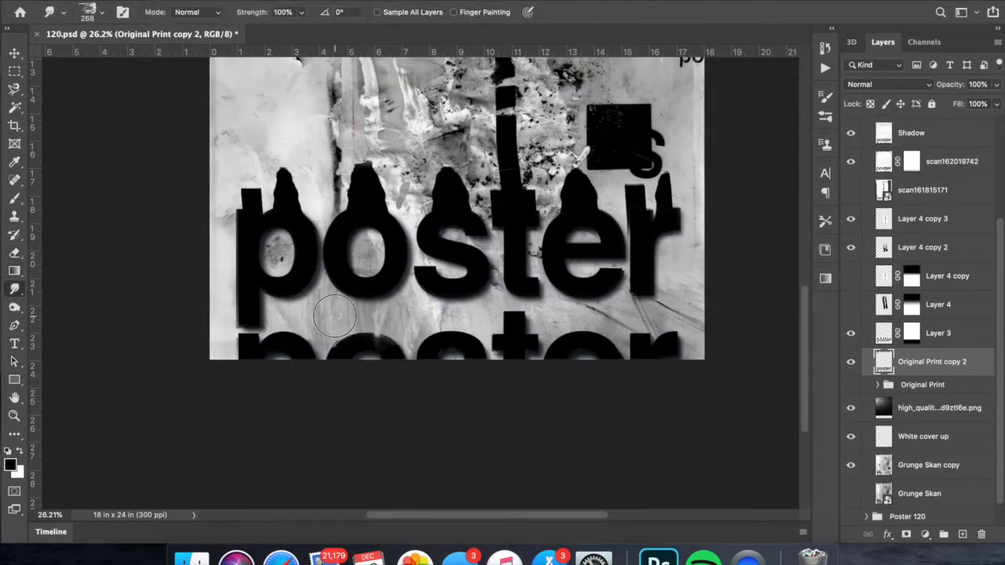
- Smudge the lettering on Original Print copy 2 with a 105 px brush
right_click(537, 317)
drag(655, 347, 638, 348)
key(Return)
scroll(503, 332, left, 2)
key(super+0)
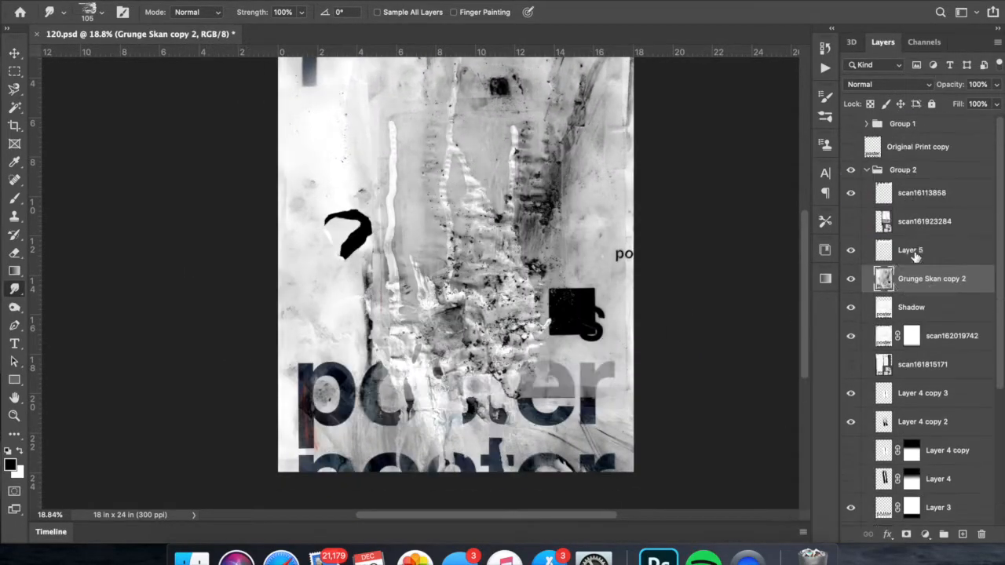
- Try the Color Dodge and Lighter Color blend modes on Grunge Skan copy 2, and clip it to the scan162019742 layer
click(887, 84)
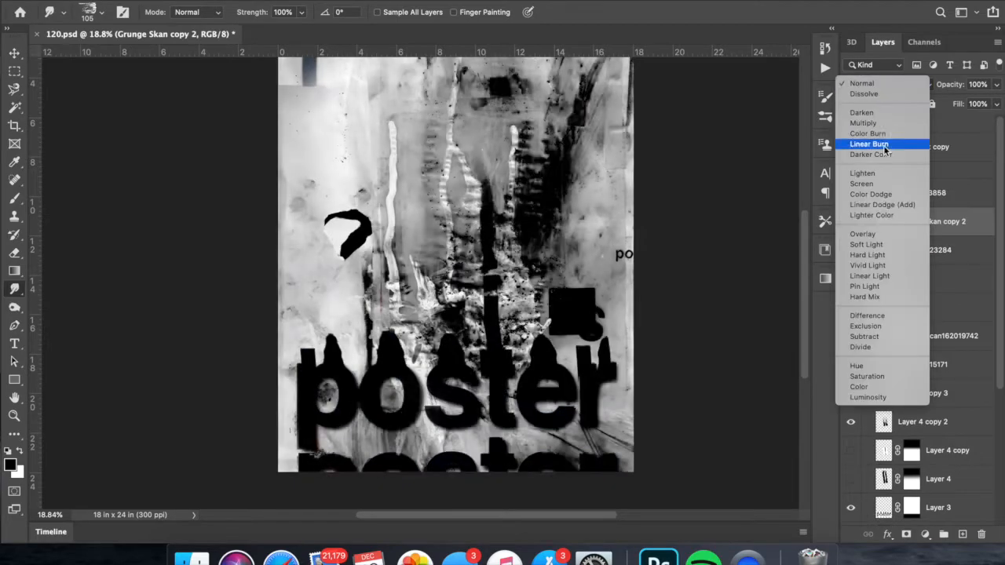
click(871, 194)
click(887, 84)
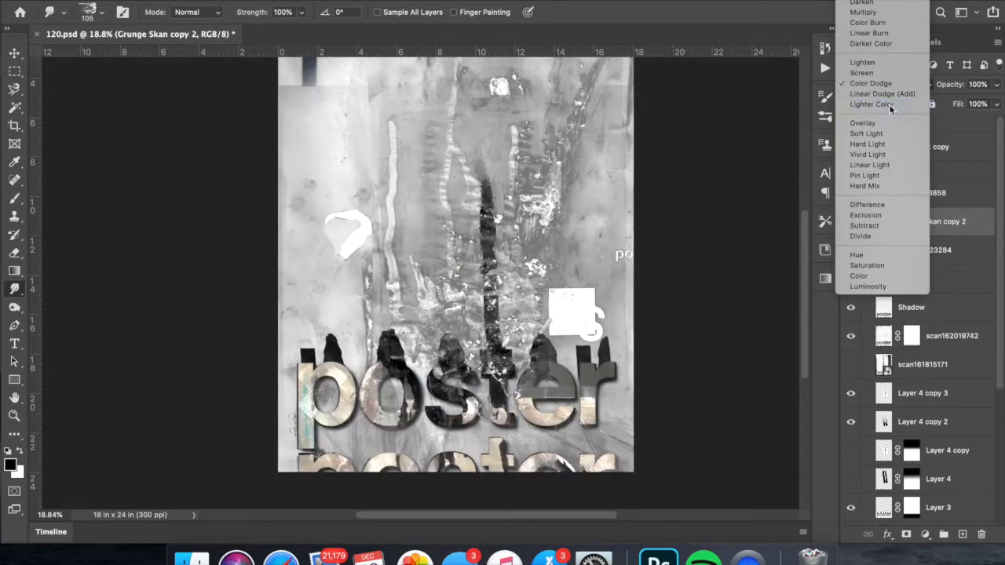
click(890, 104)
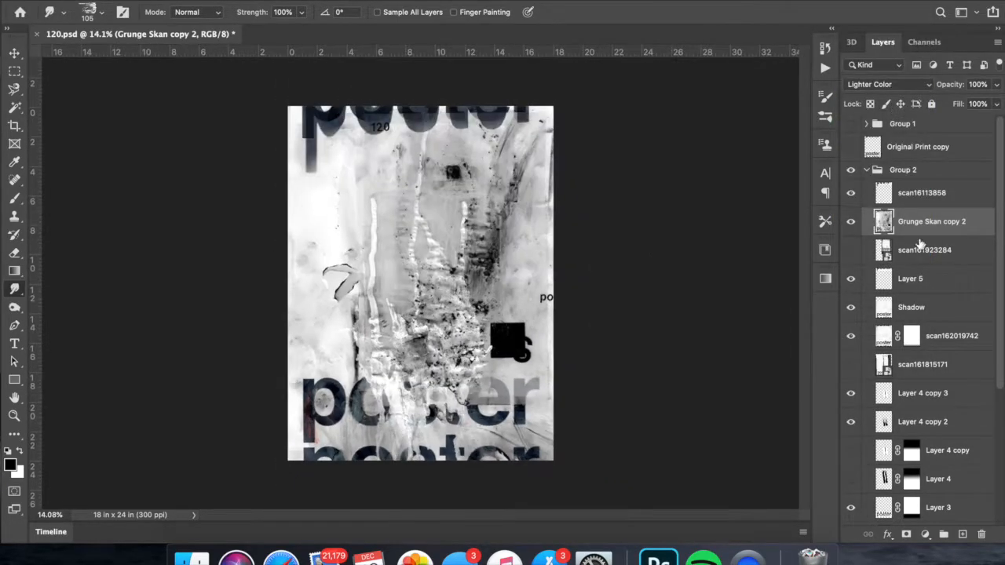
scroll(926, 314, down, 1)
right_click(915, 273)
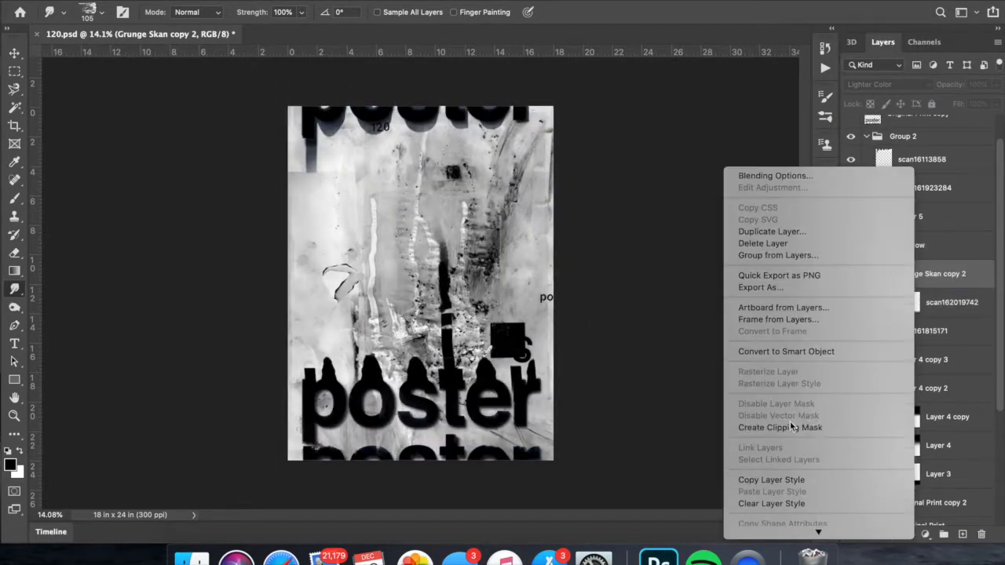
click(795, 428)
- Try other blend modes and inverted colours on Grunge Skan copy 2, move it above Layer 5, and hide it
click(888, 84)
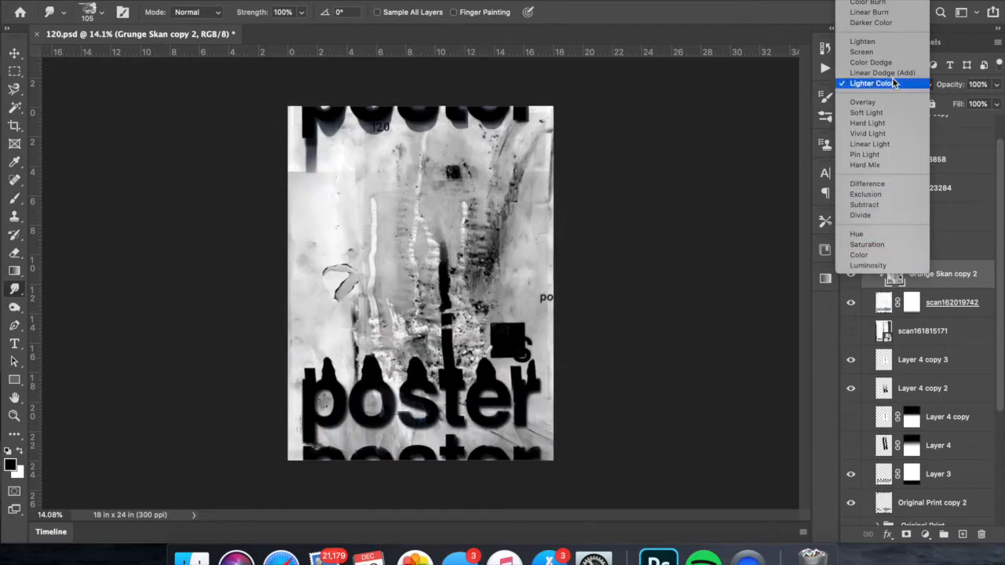
click(890, 215)
click(888, 84)
click(887, 84)
key(super+i)
drag(976, 281, 965, 204)
click(851, 245)
click(887, 84)
click(874, 6)
key(super+i)
click(887, 84)
click(880, 145)
click(851, 216)
- Duplicate the scan162019742 layer as a copy without a layer mask
click(952, 302)
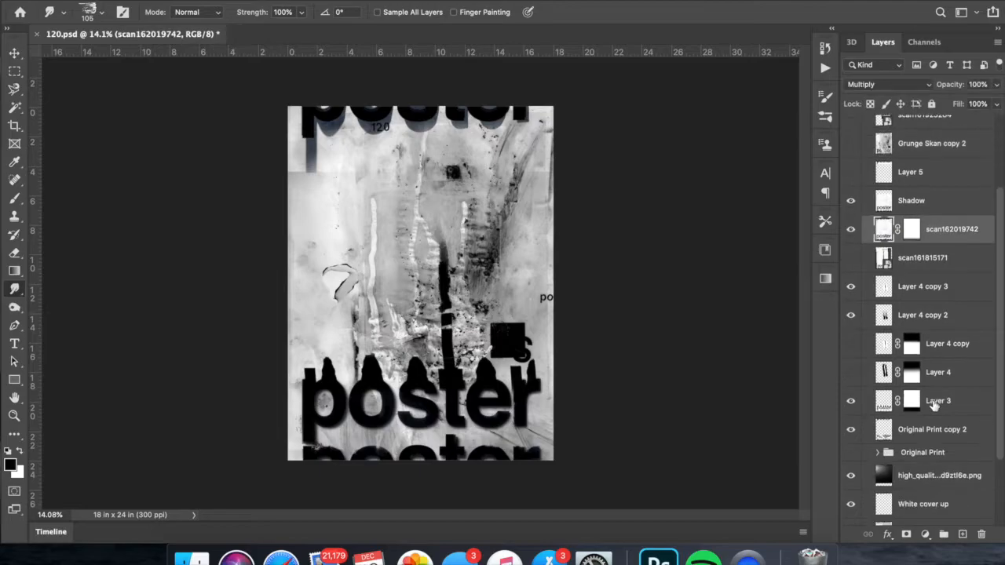
super+click(934, 402)
super+click(936, 334)
key(super+j)
right_click(934, 318)
click(858, 363)
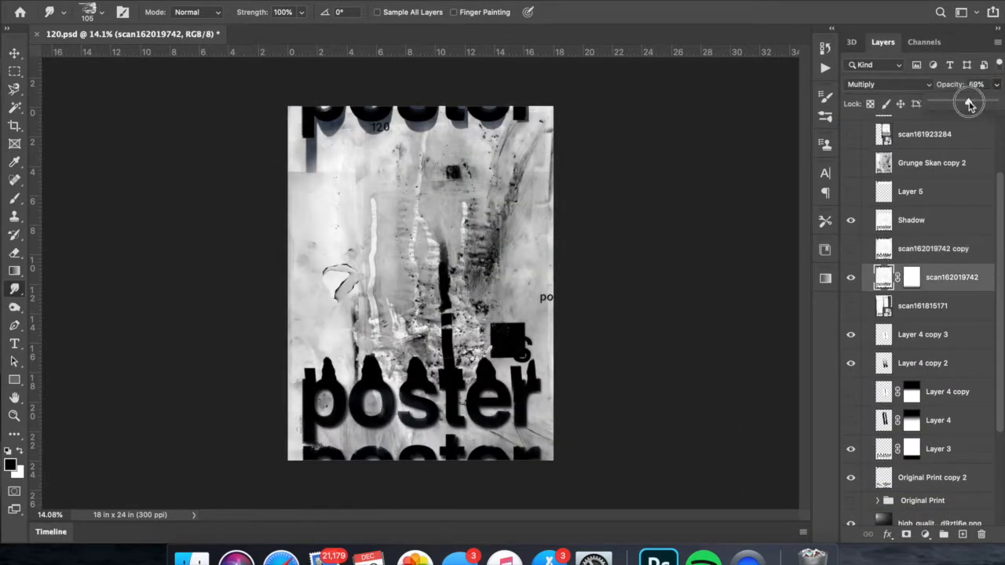
- Move the scan162019742 copy above Layer 5 and clip Grunge Skan copy 2 to it in Screen mode
click(851, 249)
drag(933, 249, 933, 178)
click(851, 163)
right_click(941, 166)
click(864, 427)
click(852, 163)
click(945, 194)
click(852, 163)
click(934, 163)
click(887, 84)
click(871, 84)
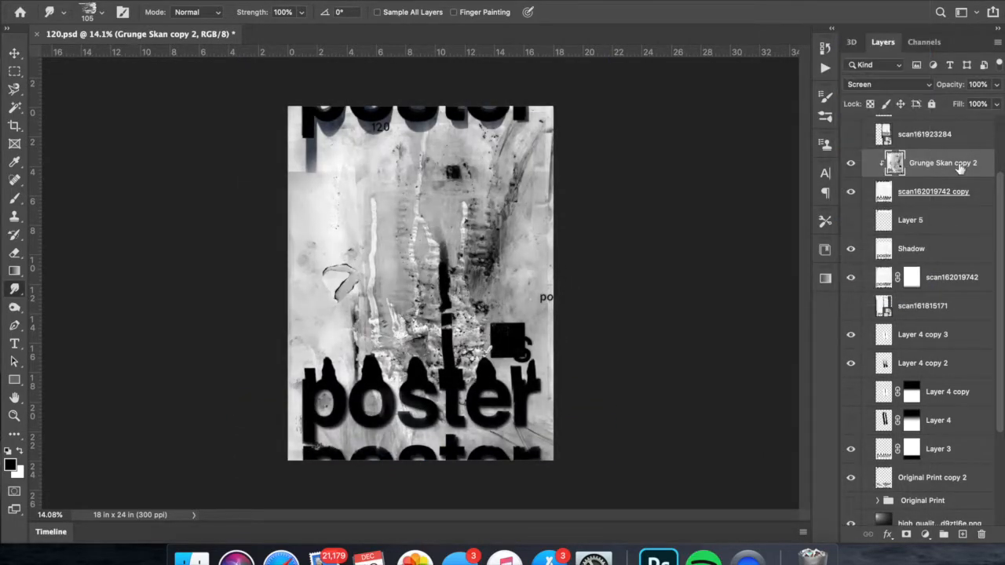
- Try other blend settings and advanced blending options on the scan162019742 copy under Grunge Skan copy 2
click(851, 163)
click(946, 191)
click(887, 84)
click(761, 96)
click(284, 1)
right_click(930, 190)
click(895, 189)
drag(598, 72, 699, 78)
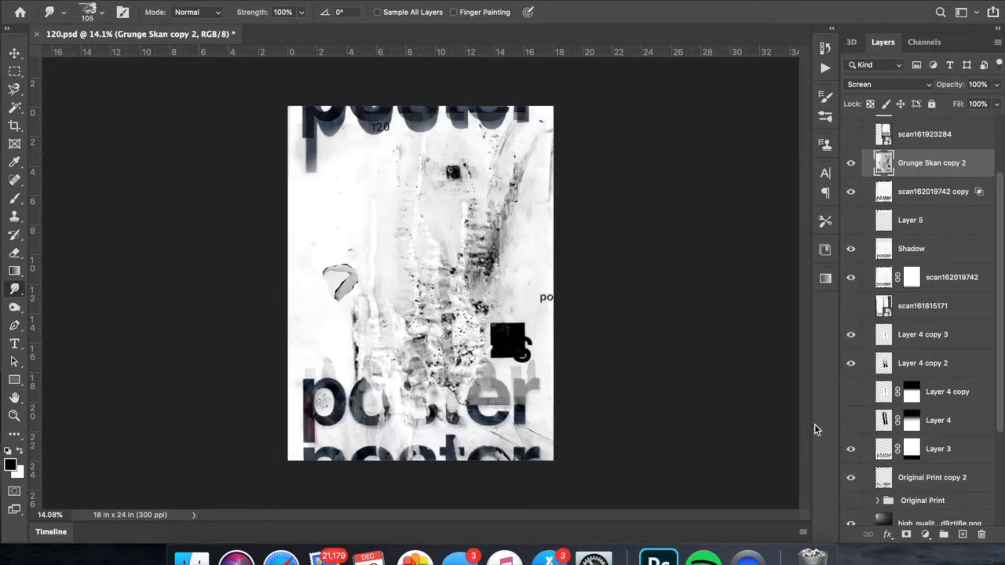
- Clip Grunge Skan copy 2 to the scan162019742 copy as a smart object, and select its lettering with Color Range
right_click(903, 160)
right_click(934, 192)
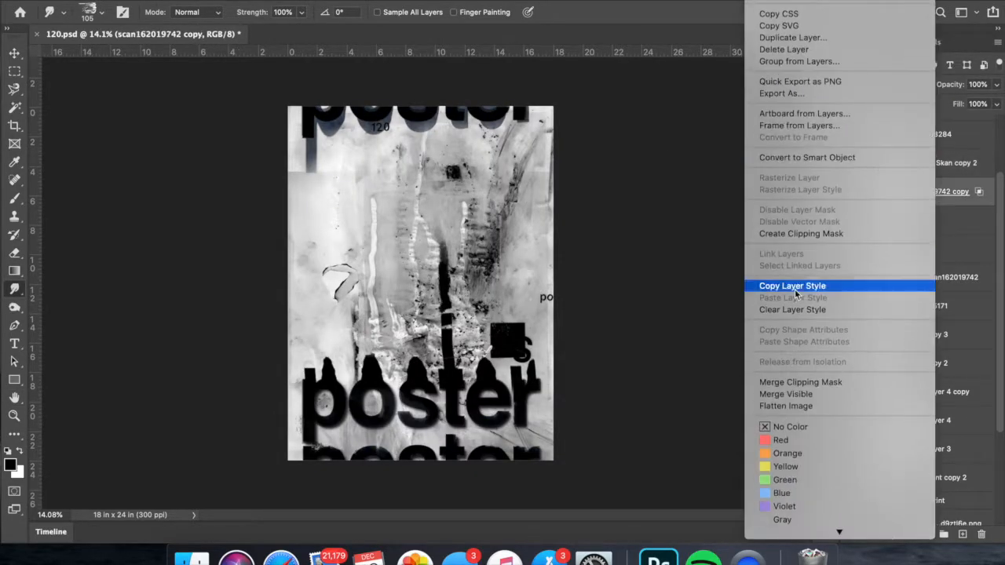
click(795, 294)
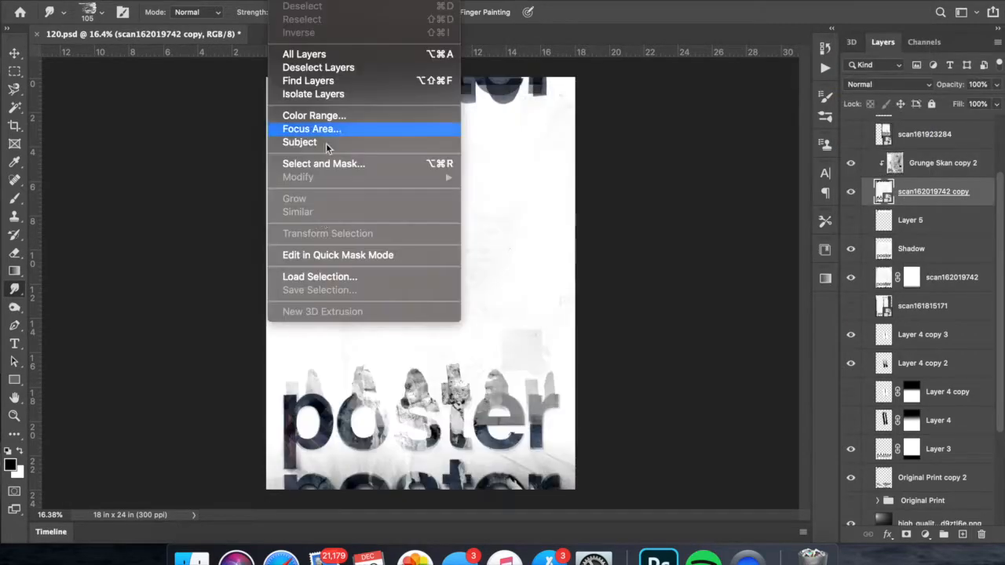
click(319, 114)
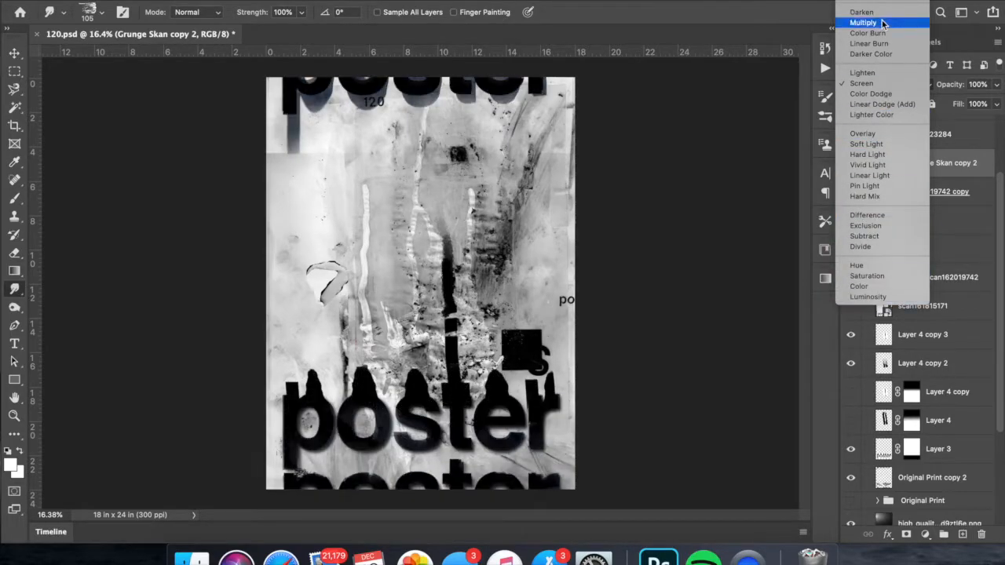
- Set the saturation of Grunge Skan copy 2 to -86 and try another blend mode on it
click(867, 84)
click(868, 86)
click(882, 225)
- Try the textured lettering lower in the layer stack with a transform, and move it back up below Layer 5
shift+click(950, 199)
drag(950, 199, 950, 406)
drag(949, 297, 949, 391)
key(super+t)
drag(619, 481, 626, 481)
key(Return)
drag(932, 355, 935, 192)
scroll(935, 235, up, 2)
drag(934, 284, 934, 182)
click(996, 84)
mouse_move(996, 104)
mouse_down()
mouse_move(969, 106)
mouse_move(996, 104)
mouse_up()
- Merge the clipped Grunge Skan copy 2 with the scan162019742 copy, keeping the Normal blend mode
right_click(945, 194)
click(834, 479)
click(880, 85)
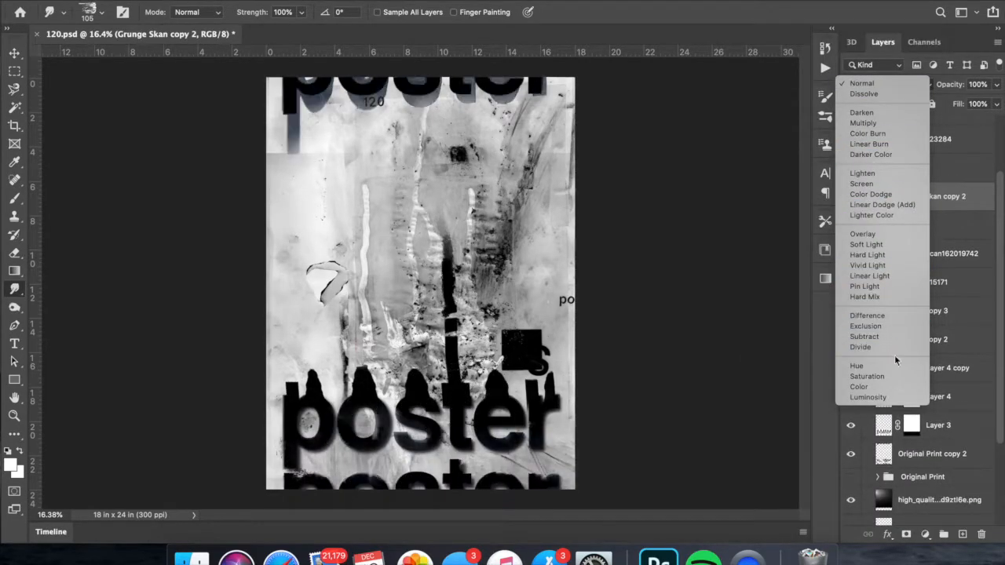
key(Escape)
- Move Grunge Skan copy 2 between Layer 4 and Layer 3, and shift its lettering to the poster's upper right, running off the edge
drag(916, 201, 917, 408)
key(super+t)
mouse_move(549, 324)
mouse_down()
mouse_move(549, 373)
mouse_move(496, 84)
mouse_move(498, 135)
mouse_up()
key(Return)
drag(574, 202, 631, 260)
key(super+t)
mouse_move(576, 232)
mouse_down()
mouse_move(558, 274)
mouse_move(601, 289)
mouse_move(650, 260)
mouse_up()
key(super+d)
key(super+t)
scroll(742, 238, down, 2)
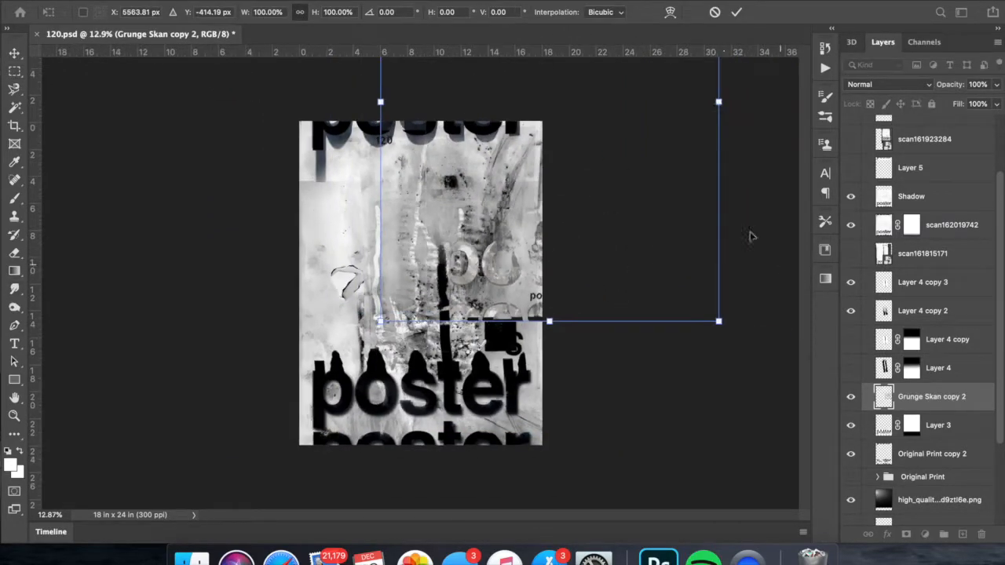
key(Return)
scroll(683, 155, up, 1)
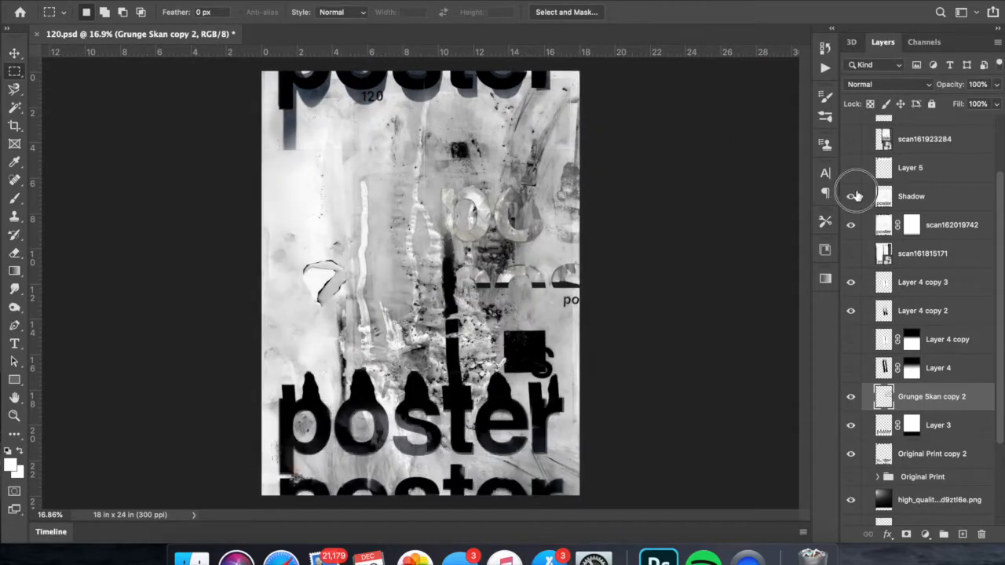
- Duplicate the scan162019742 layer, hide the original, and leave the copy without a layer mask
click(951, 225)
scroll(622, 294, up, 2)
scroll(623, 295, up, 1)
key(super+j)
click(852, 254)
right_click(911, 230)
click(810, 271)
- Smudge the edges of the poster lettering on the scan162019742 copy with a 57 px brush
click(14, 289)
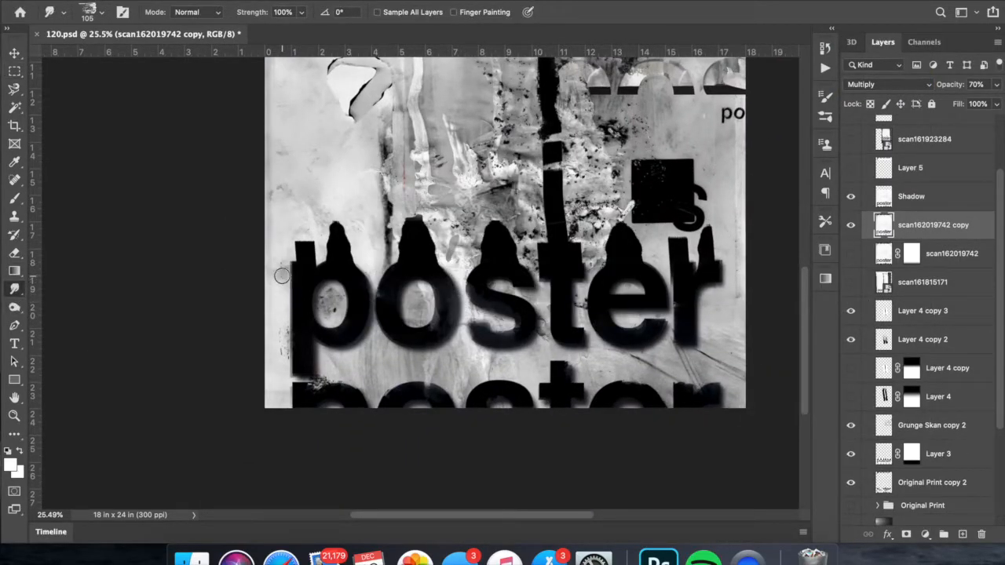
right_click(667, 330)
drag(785, 348, 764, 348)
click(652, 309)
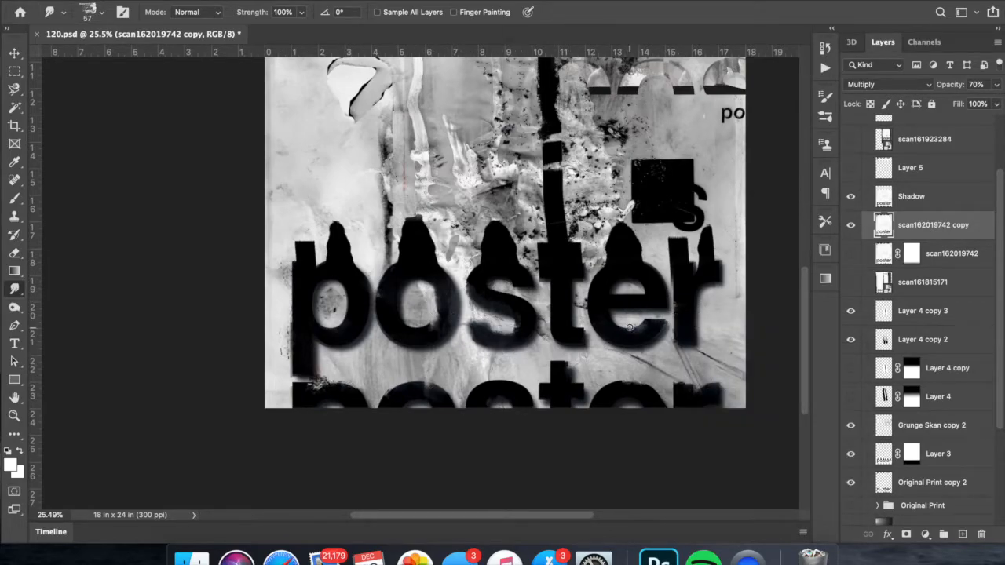
scroll(570, 347, up, 3)
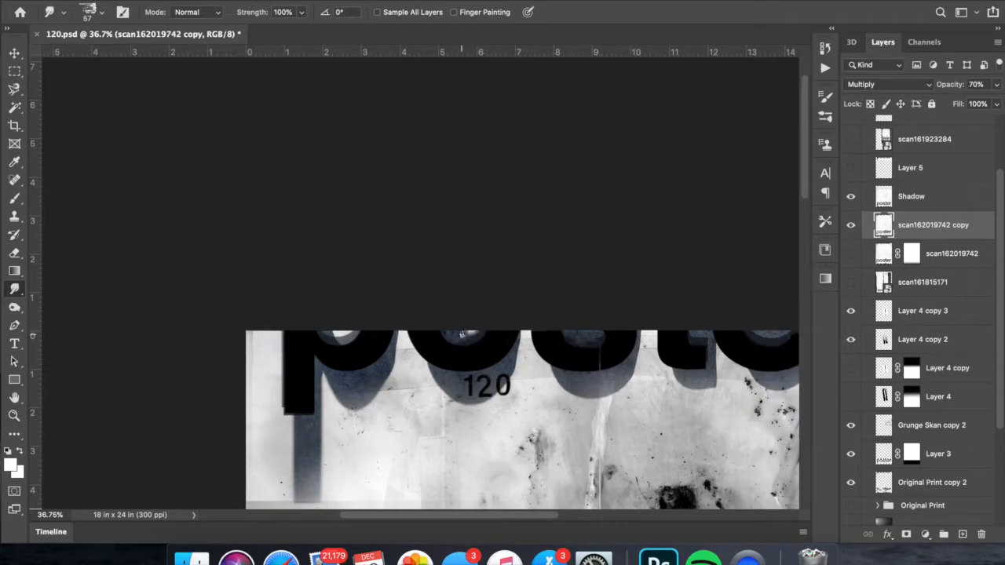
scroll(526, 348, down, 3)
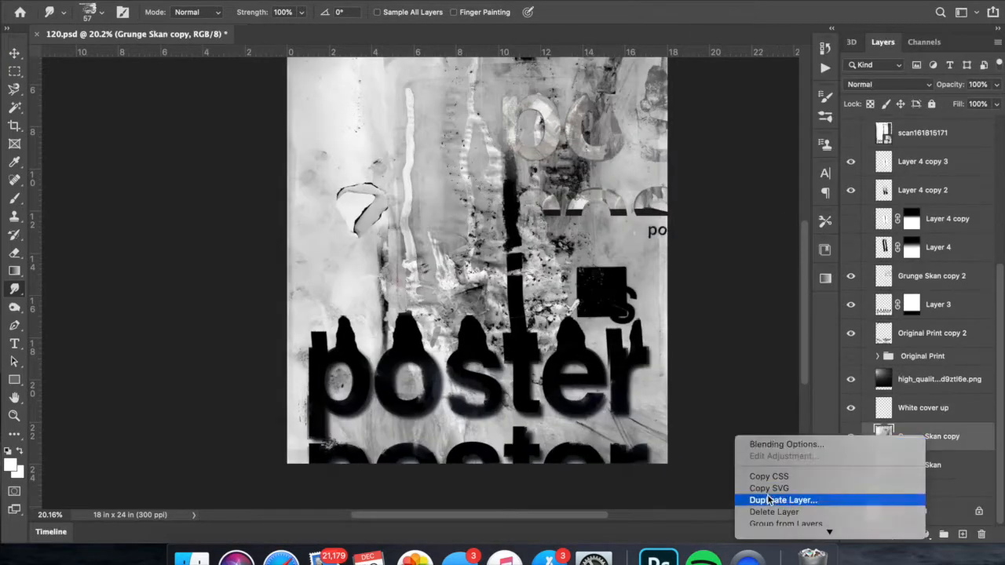
- Place Grunge Skan copy 3 above Original Print copy and raise its contrast with Levels, using black input 22 and midtone 0.62
click(808, 498)
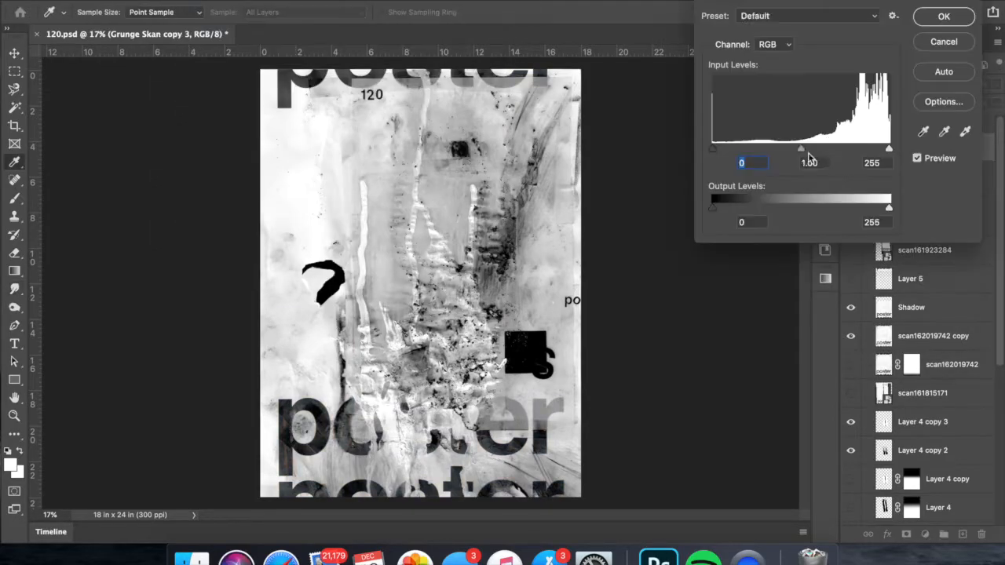
drag(713, 148, 728, 148)
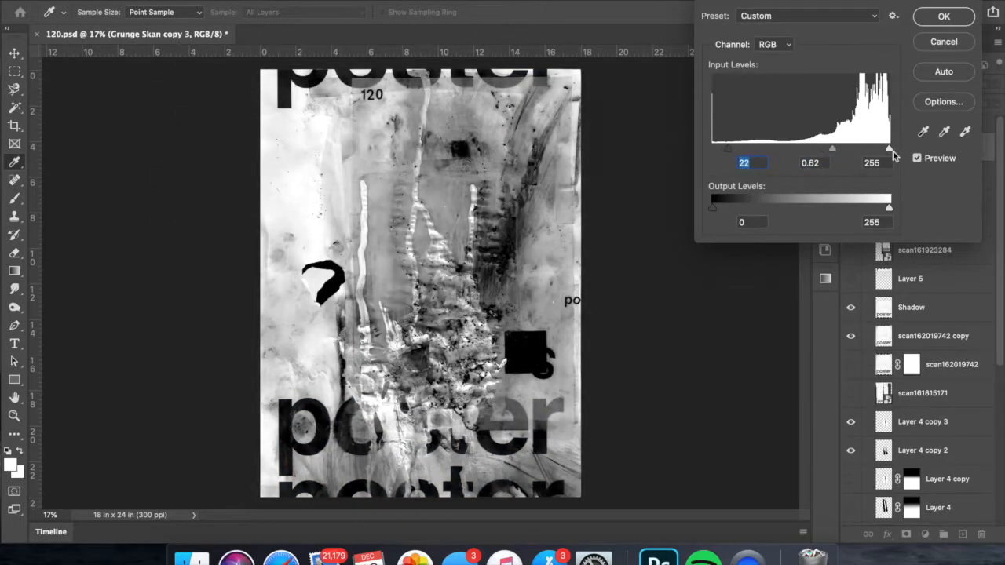
drag(890, 148, 848, 151)
key(Return)
- Select the poster letters at the top and bottom of Grunge Skan copy 3 with the Magic Wand, reducing the tolerance to 35
shift+click(491, 443)
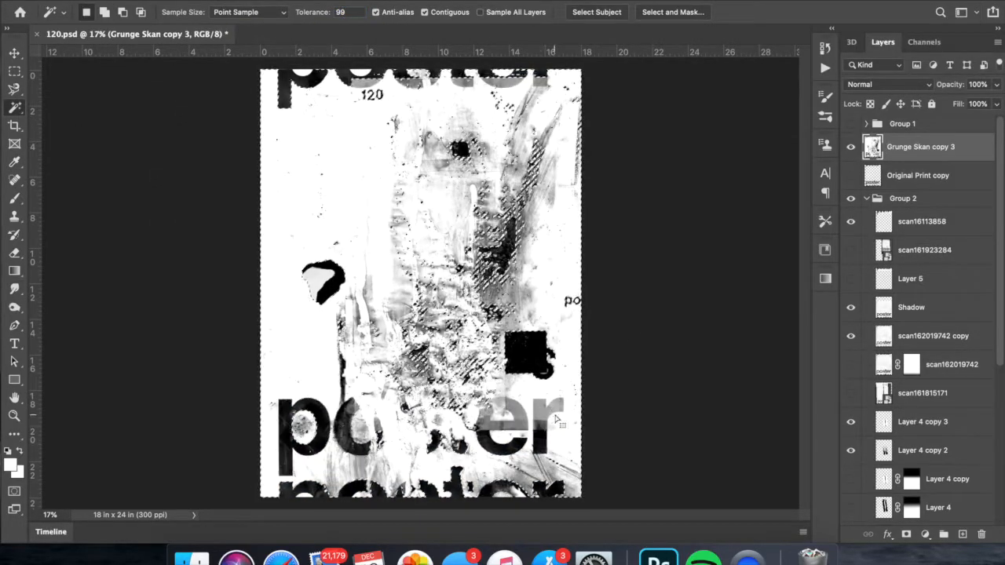
scroll(491, 449, up, 5)
scroll(550, 424, down, 4)
scroll(247, 417, down, 3)
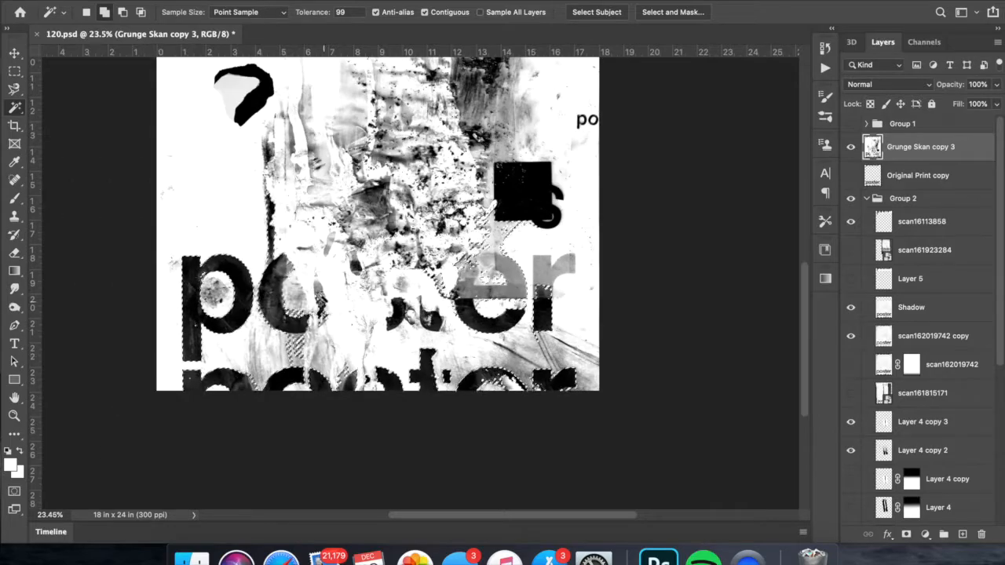
scroll(248, 417, up, 5)
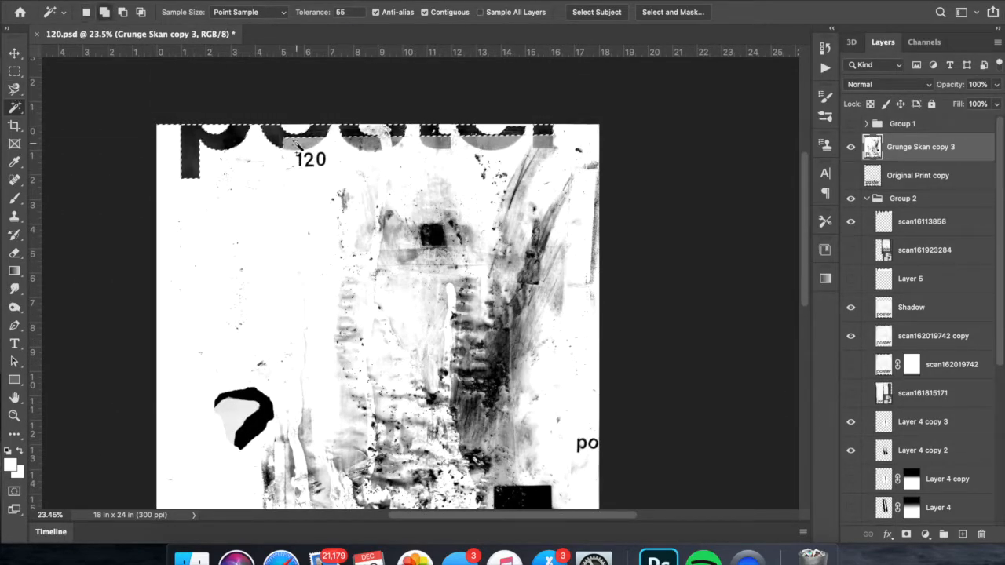
scroll(355, 70, up, 3)
scroll(552, 255, down, 5)
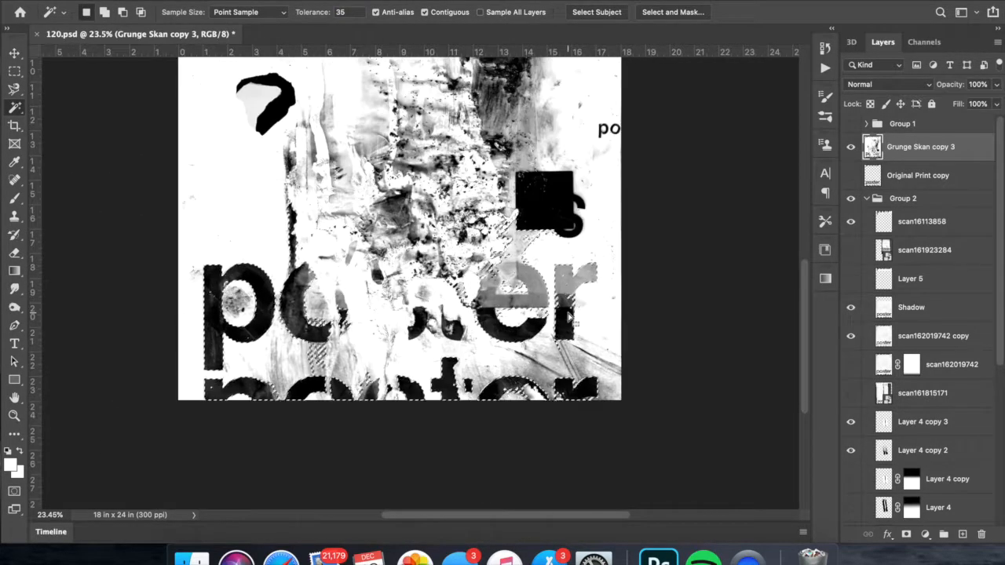
- Trim the stray areas from the letter selection with the Lasso and copy the lettering to a new layer
click(22, 90)
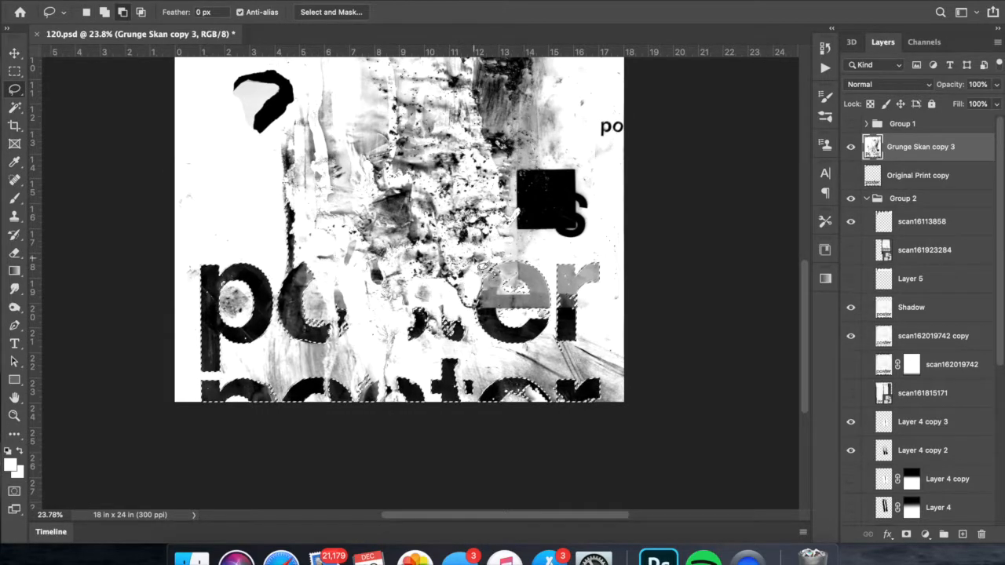
scroll(464, 235, down, 3)
right_click(457, 217)
click(503, 321)
- Set Layer 6 to the Lighter Color blend mode at 71% opacity
click(888, 84)
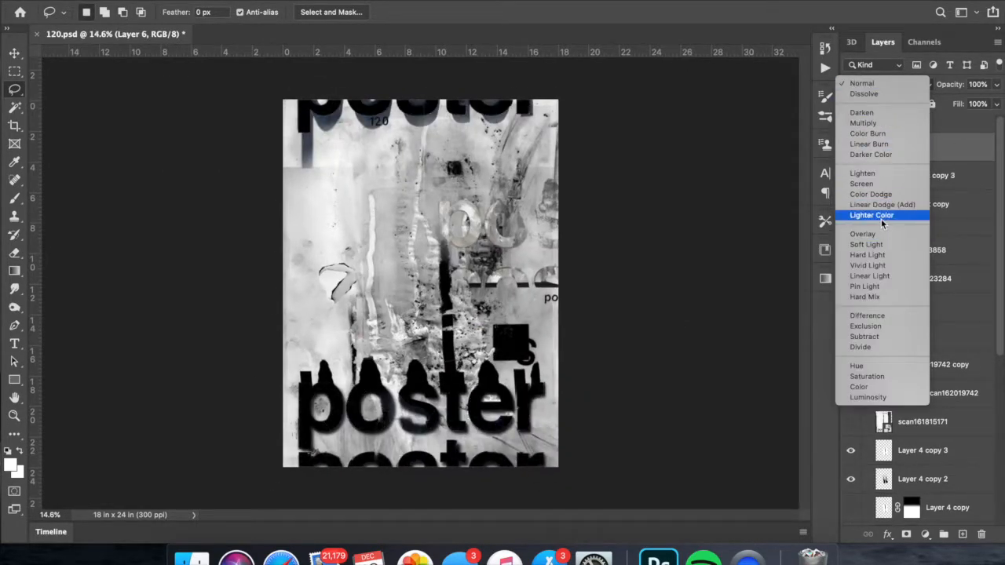
click(881, 217)
scroll(521, 442, up, 5)
scroll(521, 443, down, 5)
click(997, 84)
drag(996, 103, 961, 105)
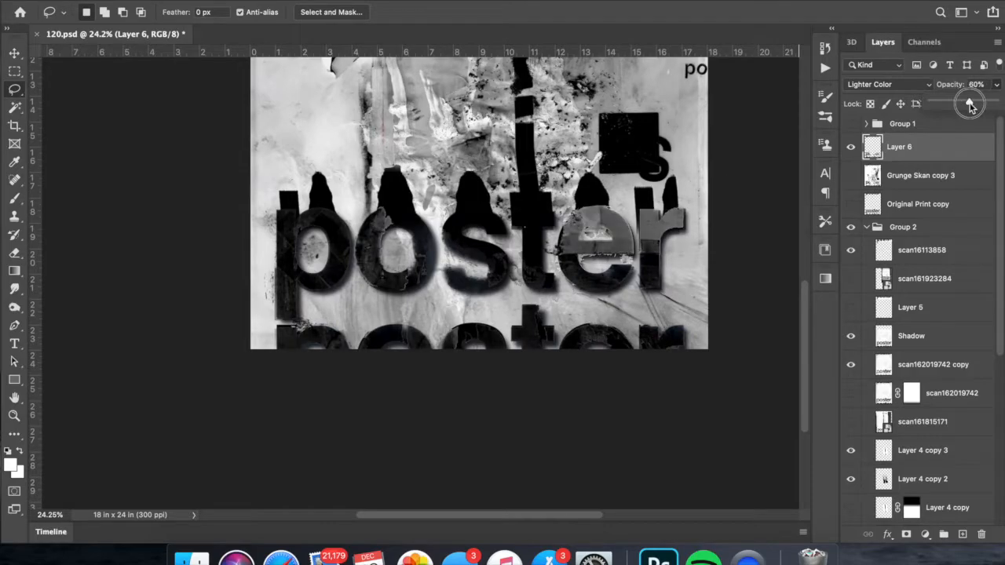
scroll(736, 142, down, 3)
- Duplicate Layer 6 and apply a Gaussian Blur with a 2.7 pixel radius to the copy
key(super+j)
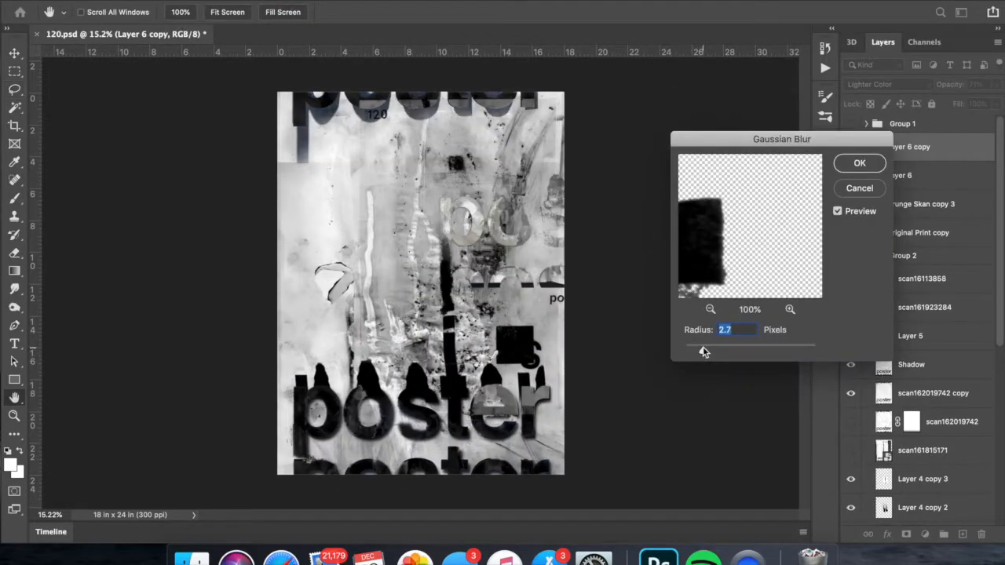
click(860, 163)
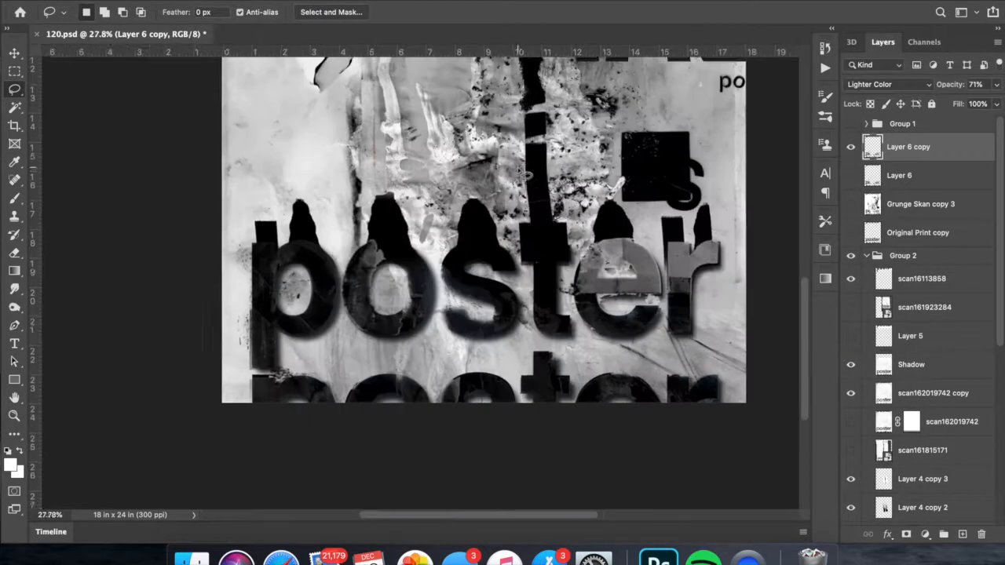
scroll(595, 254, down, 3)
- Preview scan16102966.jpg in the Poster Tutural Scans folder and place it in the poster document
key(super+v)
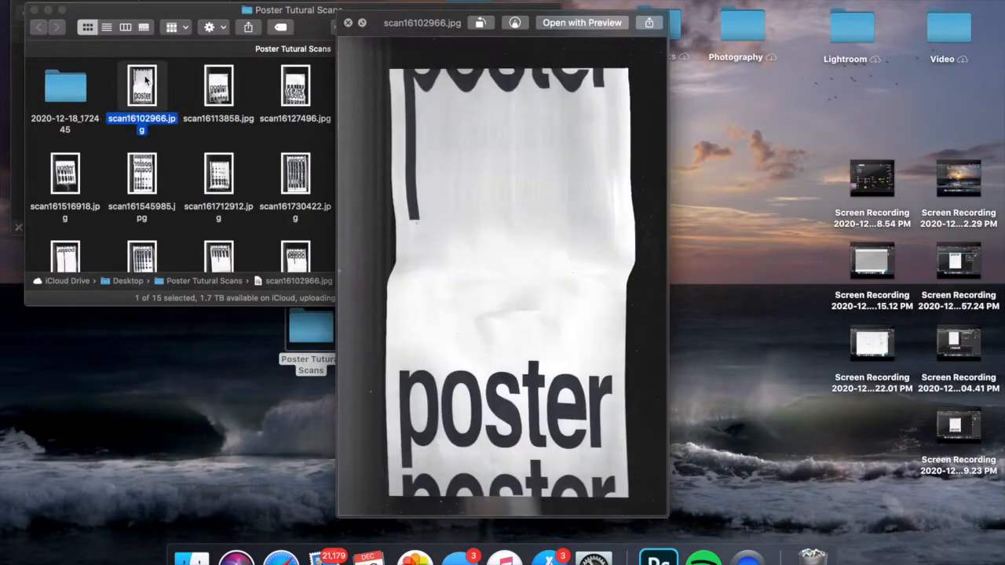
key(space)
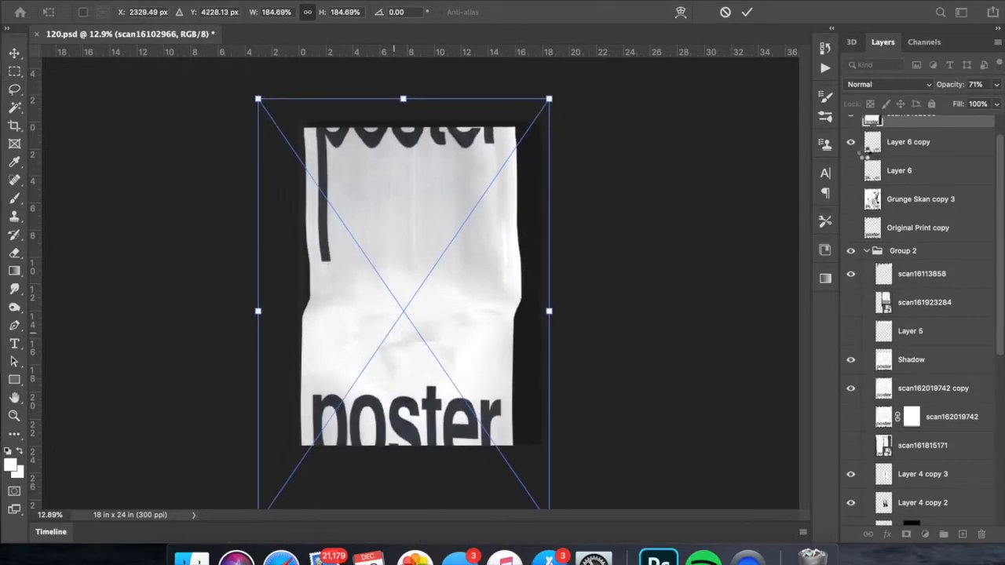
drag(461, 238, 461, 242)
key(Return)
- Crop the placed scan to its long p stem with a rectangular selection and adjust the piece with Levels
key(m)
drag(297, 133, 350, 308)
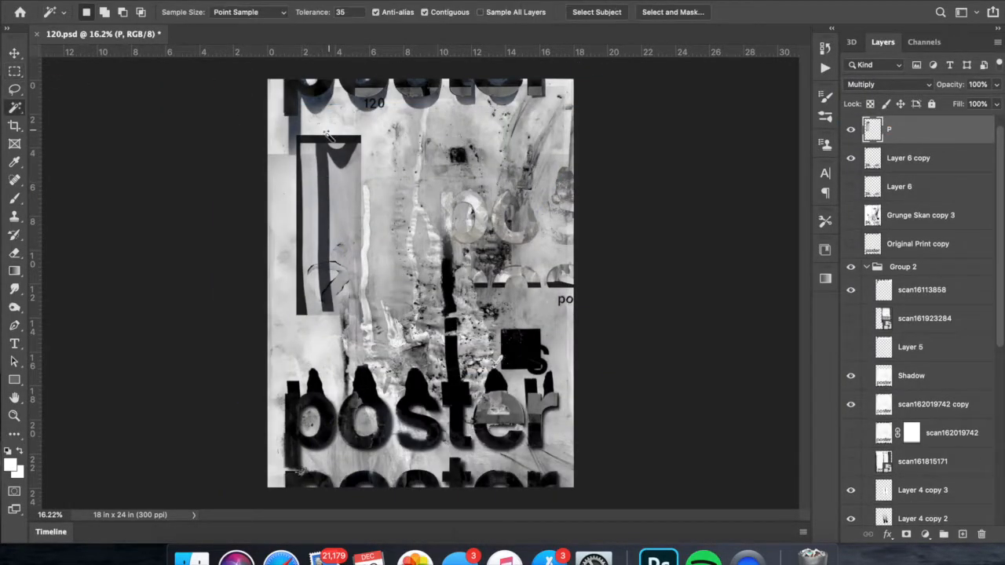
click(903, 157)
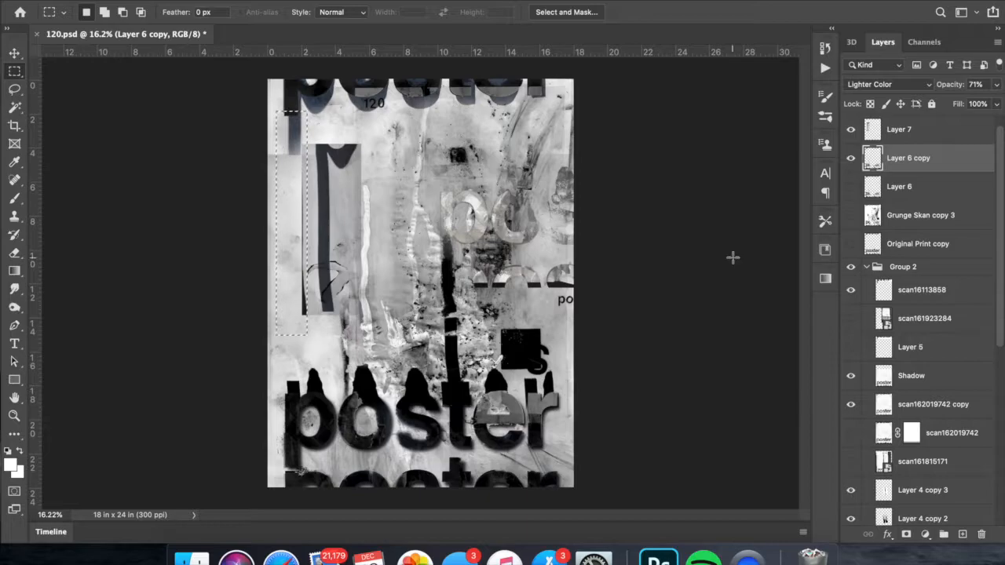
key(ctrl+l)
key(Return)
- Fit the stem on Layer 7 to the upper-left letter p and move the layer below Original Print copy 2
key(ctrl+t)
drag(333, 161, 307, 97)
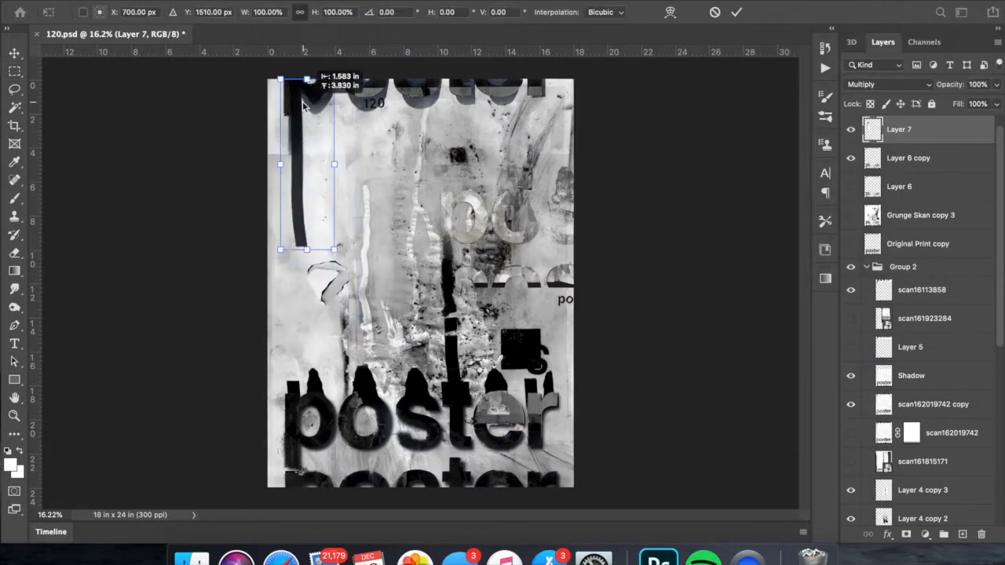
drag(327, 248, 344, 306)
key(Return)
drag(898, 131, 922, 426)
key(ctrl+t)
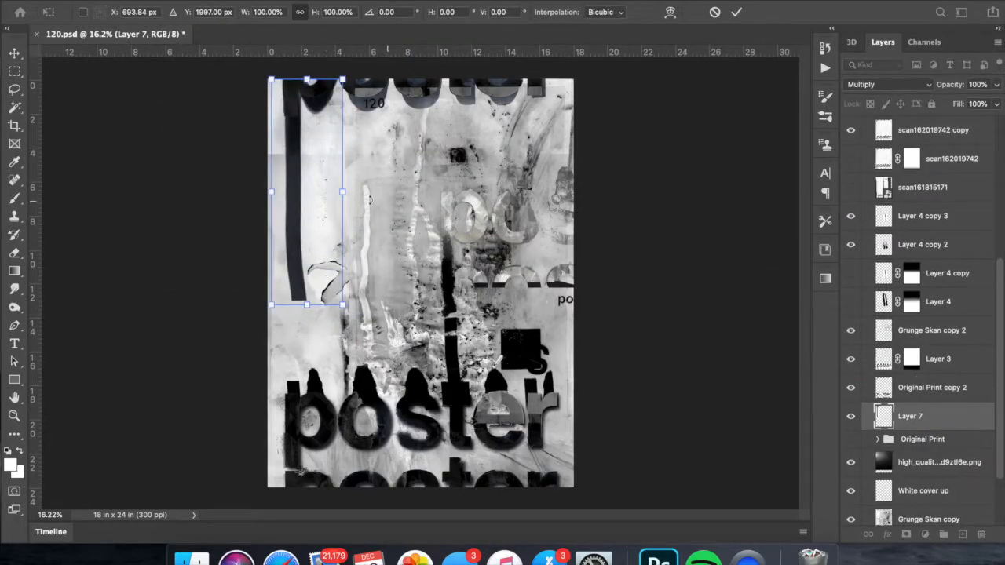
- Adjust the tone of Layer 7 with Hue/Saturation and Levels, setting the Levels midtone to 0.61
key(ctrl+l)
key(Return)
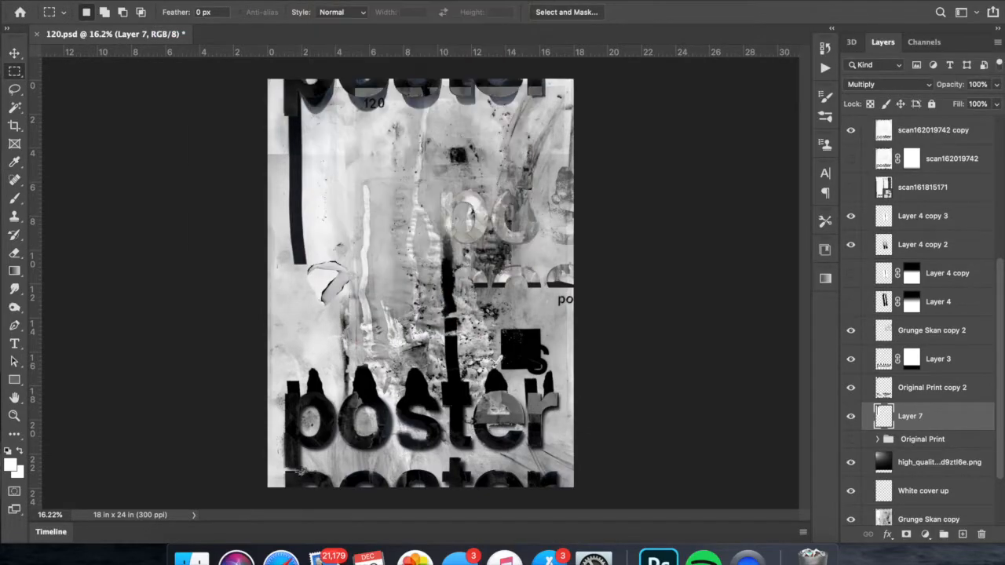
key(ctrl+u)
key(Return)
key(ctrl+l)
drag(801, 149, 829, 149)
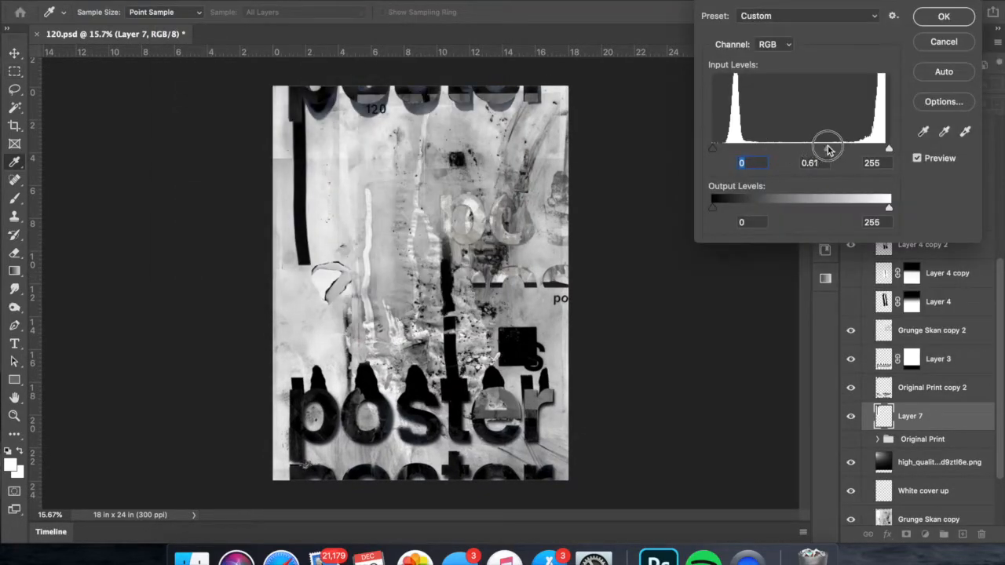
key(Return)
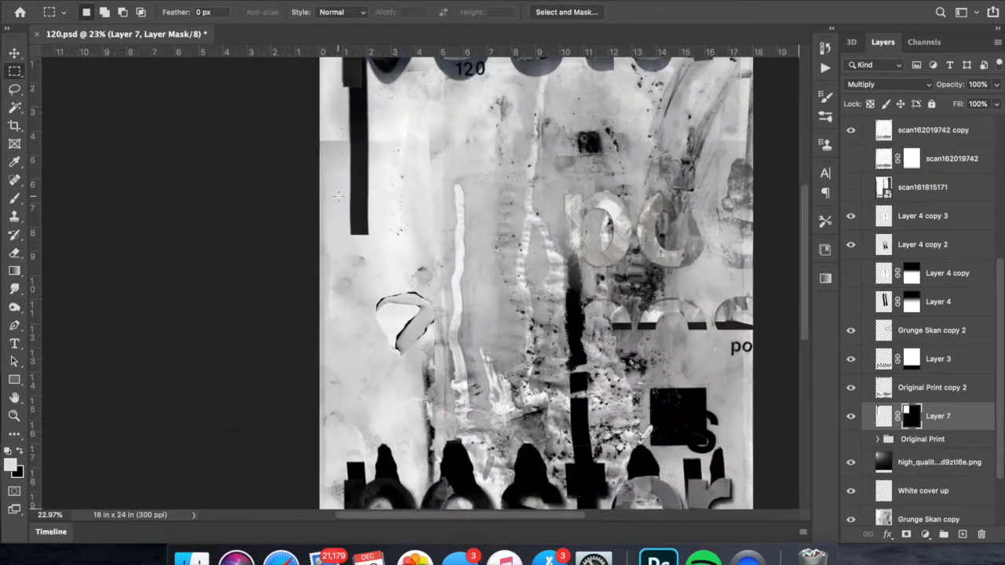
- Try the Press To Distress action twice on Layer 7, undoing each run
click(825, 68)
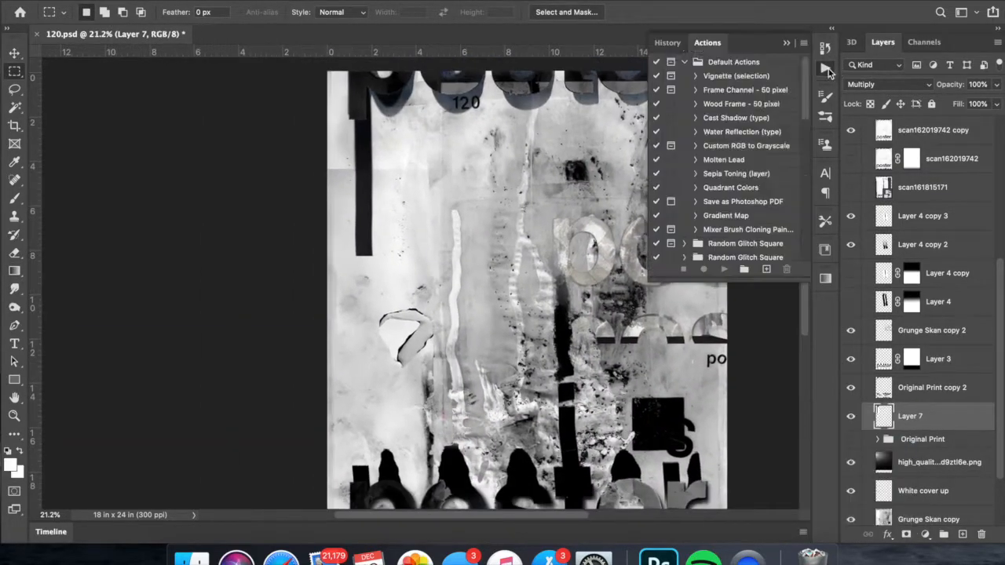
click(724, 269)
click(603, 196)
key(super+z)
key(super+z)
key(super+z)
key(super+z)
key(super+z)
key(super+z)
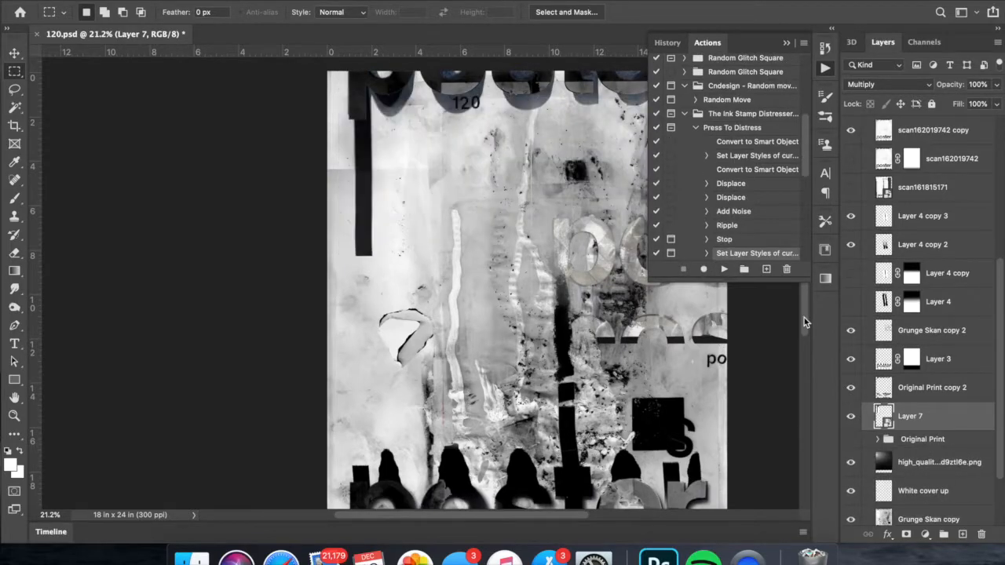
click(724, 269)
click(602, 196)
click(927, 108)
key(super+z)
key(super+z)
key(super+z)
key(super+z)
key(super+z)
key(super+z)
key(super+z)
key(super+z)
key(super+z)
key(super+z)
key(super+z)
key(super+z)
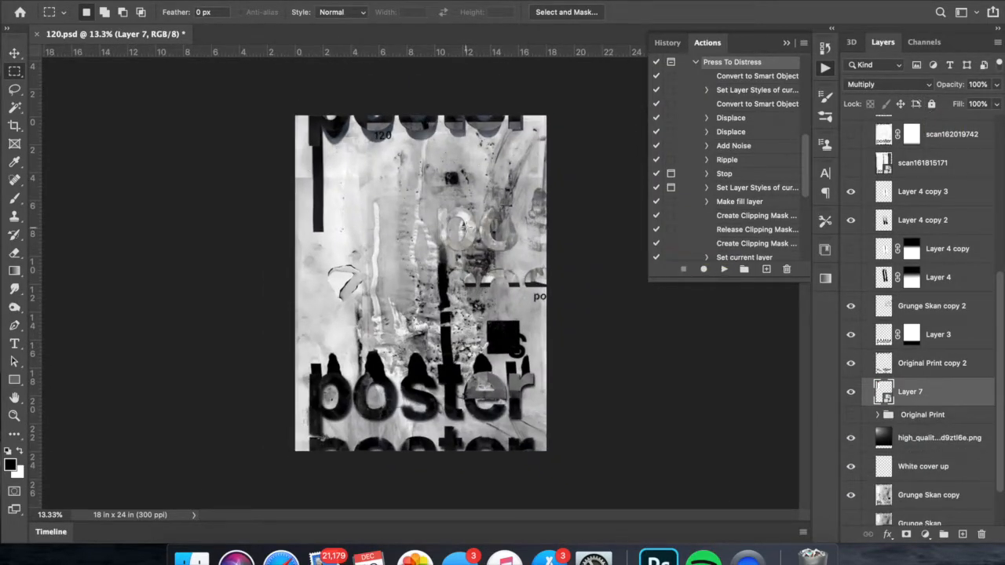
- Set the saturation of Layer 7 to +96 and smudge the stem's edges with a 268 px brush
key(super+u)
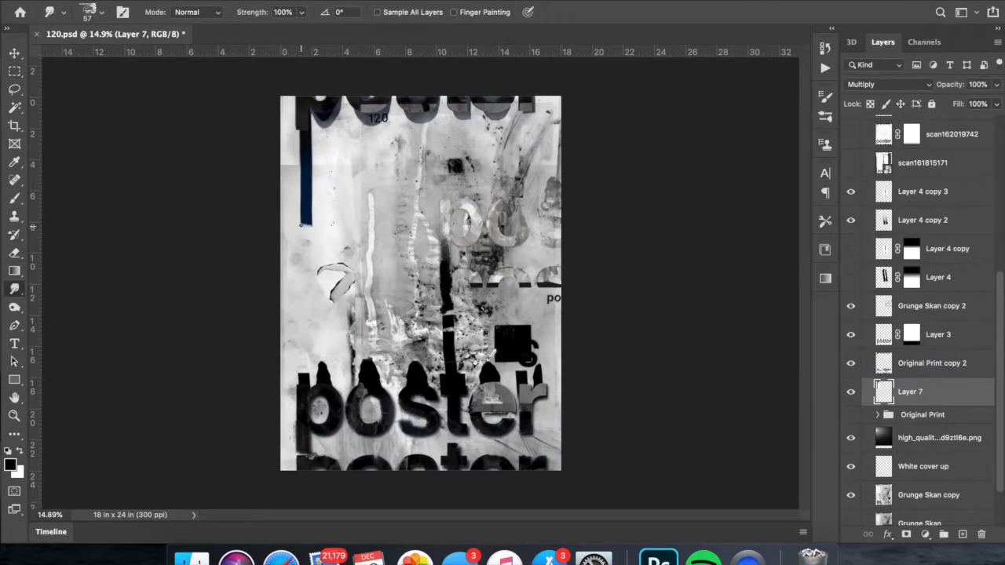
right_click(320, 216)
click(325, 190)
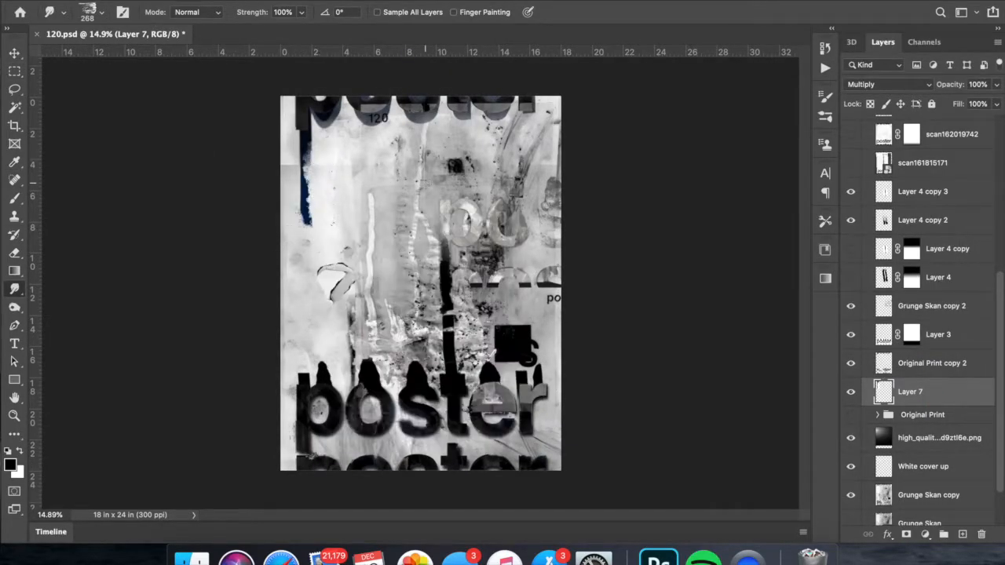
- Apply the layer mask on Layer 3 and smudge its lettering with a resized brush
scroll(338, 448, up, 5)
right_click(940, 335)
right_click(911, 335)
click(883, 367)
right_click(301, 263)
drag(264, 294, 262, 304)
drag(305, 282, 305, 267)
- Try stretching Layer 3's lettering upward into tall spikes with Liquify at brush size 243, and undo the warp
click(275, 2)
click(333, 86)
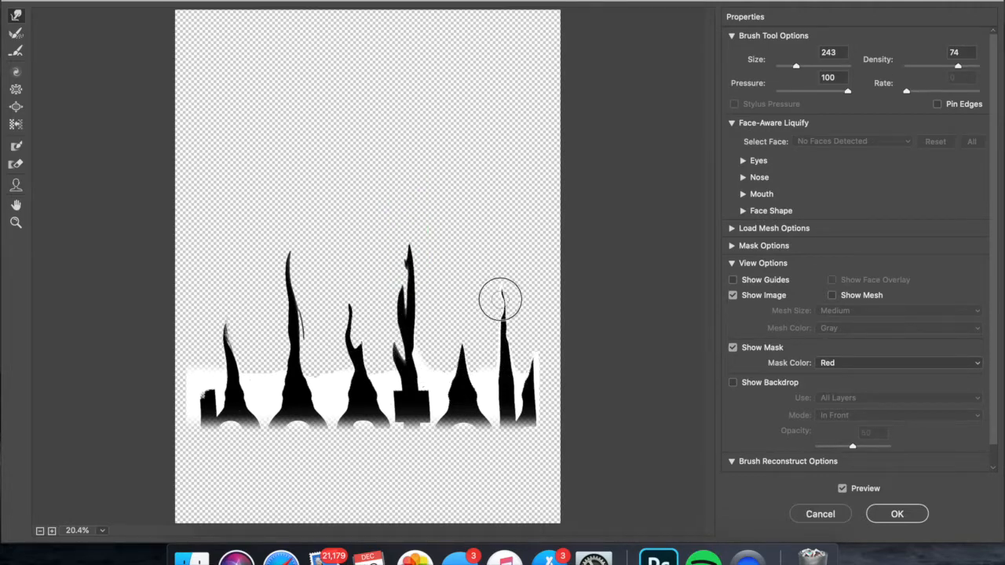
click(904, 517)
scroll(422, 286, down, 5)
key(super+z)
scroll(422, 286, up, 5)
scroll(673, 292, down, 4)
scroll(674, 292, right, 2)
scroll(669, 301, down, 5)
scroll(668, 301, up, 3)
- Save the poster document and open Paper.psd
key(super+s)
scroll(660, 330, down, 1)
scroll(660, 330, up, 1)
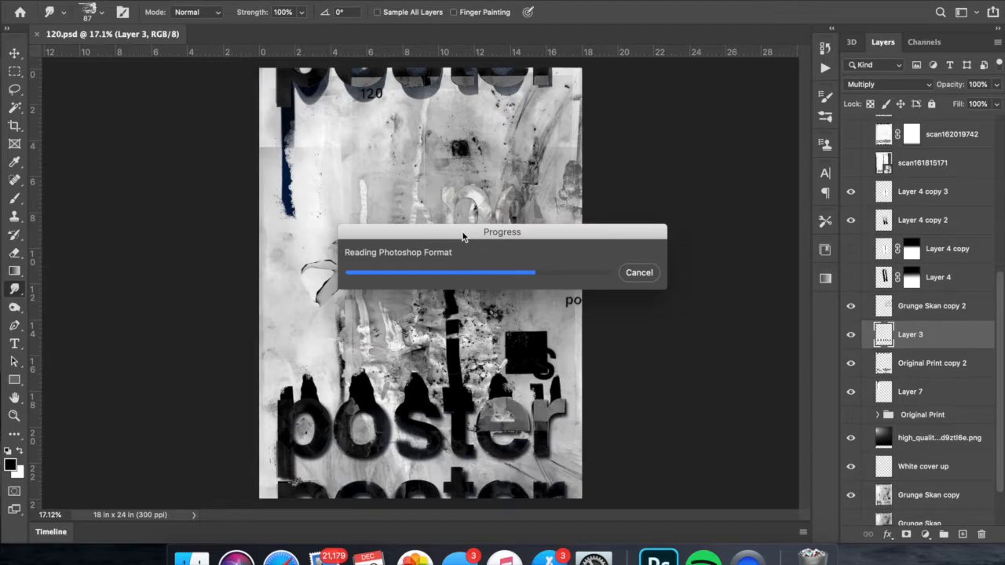
- Examine the paper texture layers in Paper.psd by toggling their visibility
click(867, 126)
scroll(856, 253, down, 15)
scroll(855, 212, up, 15)
click(852, 170)
click(852, 170)
click(878, 170)
scroll(859, 179, down, 8)
click(852, 266)
click(852, 266)
scroll(853, 330, down, 1)
click(852, 408)
click(852, 409)
scroll(866, 269, up, 8)
scroll(857, 164, down, 8)
- Bring the texture layer from Paper.psd into the poster, change its blending mode and invert it
click(852, 284)
drag(963, 353, 420, 283)
click(850, 147)
click(873, 84)
click(861, 276)
key(super+i)
- Duplicate another layer from Paper.psd into 120.psd and name it "lines"
click(281, 34)
scroll(858, 267, down, 8)
click(853, 290)
click(852, 289)
right_click(928, 289)
click(428, 265)
click(427, 255)
click(630, 216)
click(114, 34)
text(lines)
- Try the Hue blending mode on the lines layer and toggle the layer's visibility
click(881, 84)
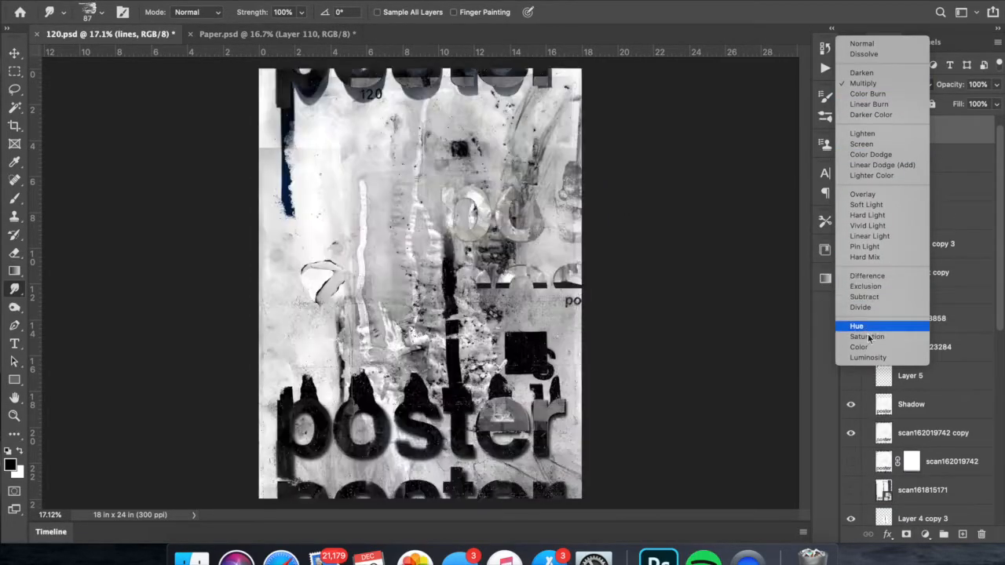
click(857, 326)
click(851, 129)
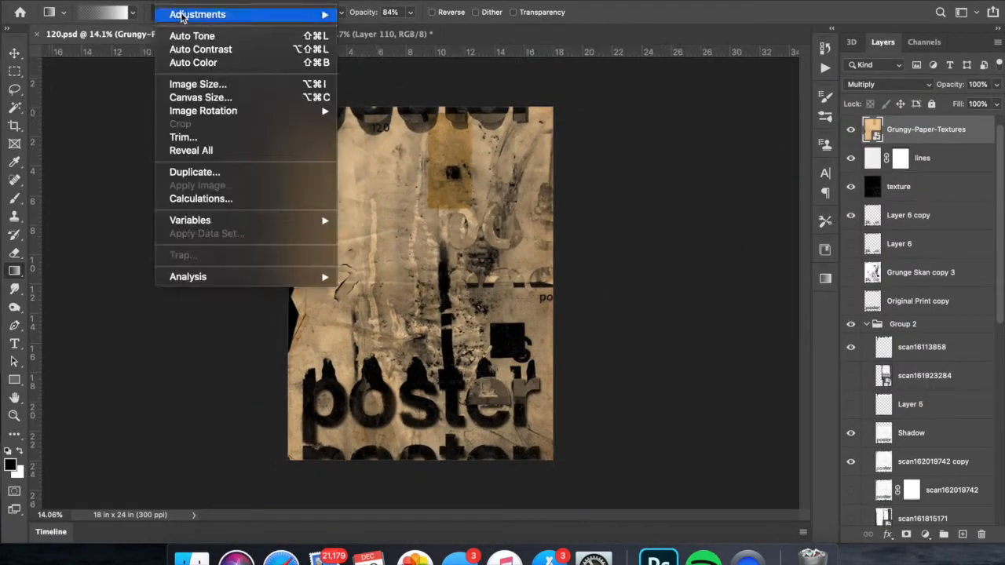
- Desaturate the Grungy-Paper-Textures layer with an image adjustment, then rasterize and transform it over the poster
click(189, 4)
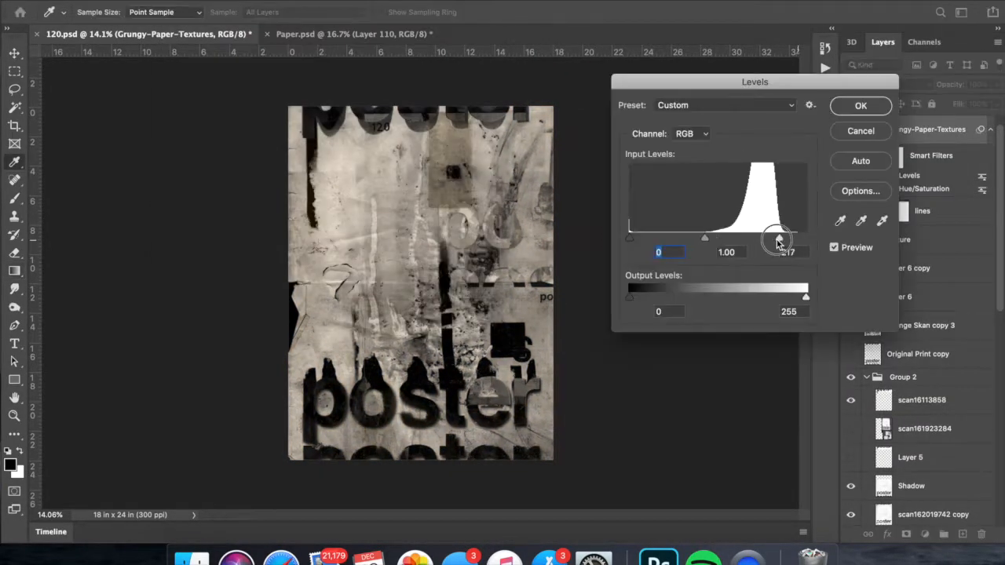
drag(776, 240, 753, 238)
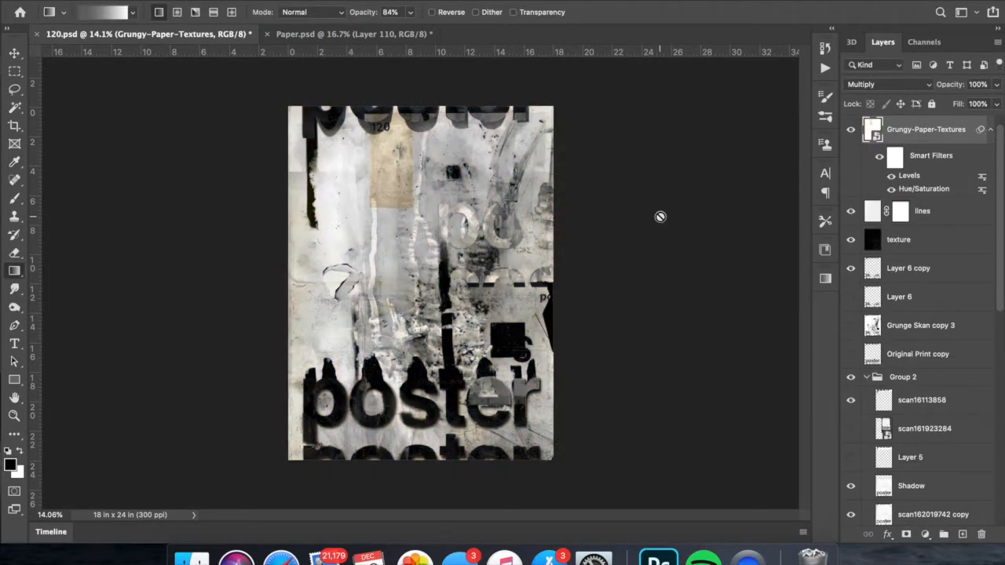
right_click(926, 130)
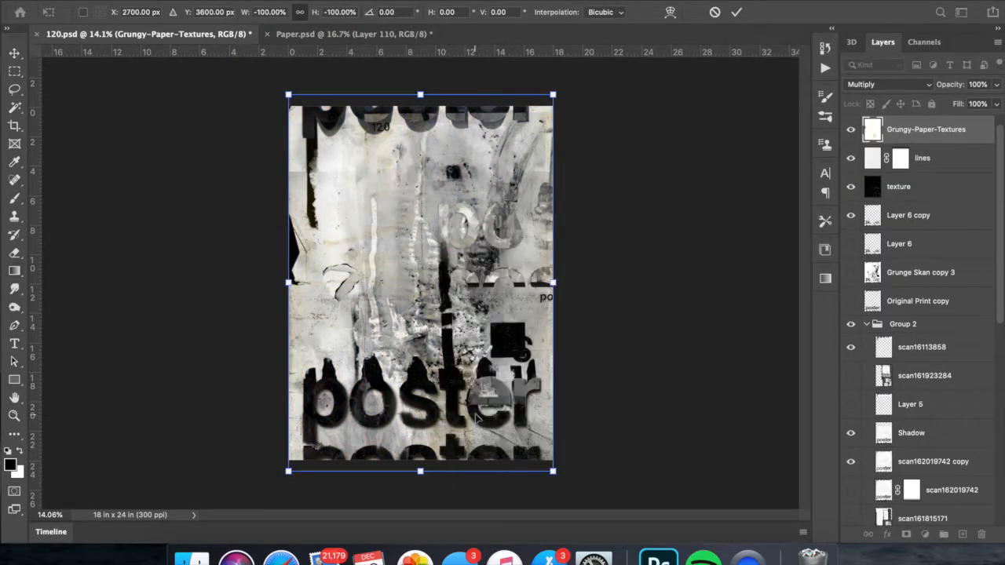
right_click(476, 416)
click(482, 515)
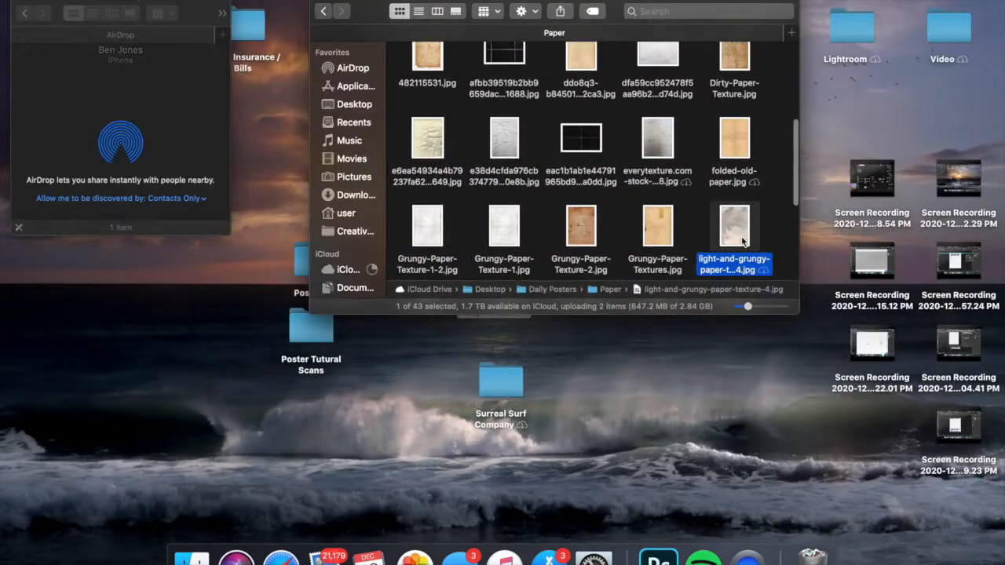
- Place Dirty-Paper-Texture over the whole poster and adjust its tone with Levels and Hue/Saturation
drag(664, 274, 502, 259)
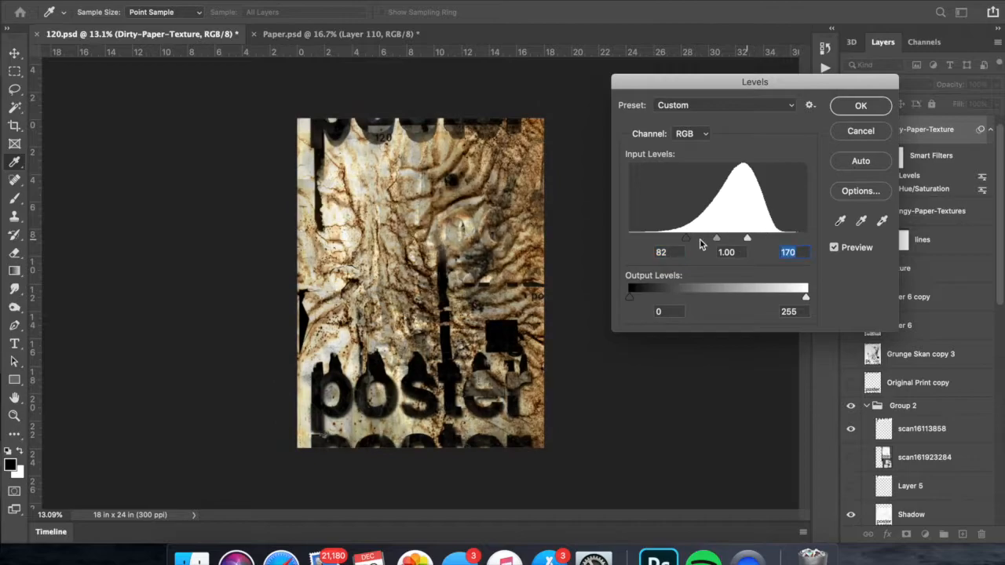
drag(717, 238, 629, 239)
drag(688, 239, 659, 239)
mouse_move(748, 239)
mouse_down()
mouse_move(729, 241)
mouse_move(751, 238)
mouse_up()
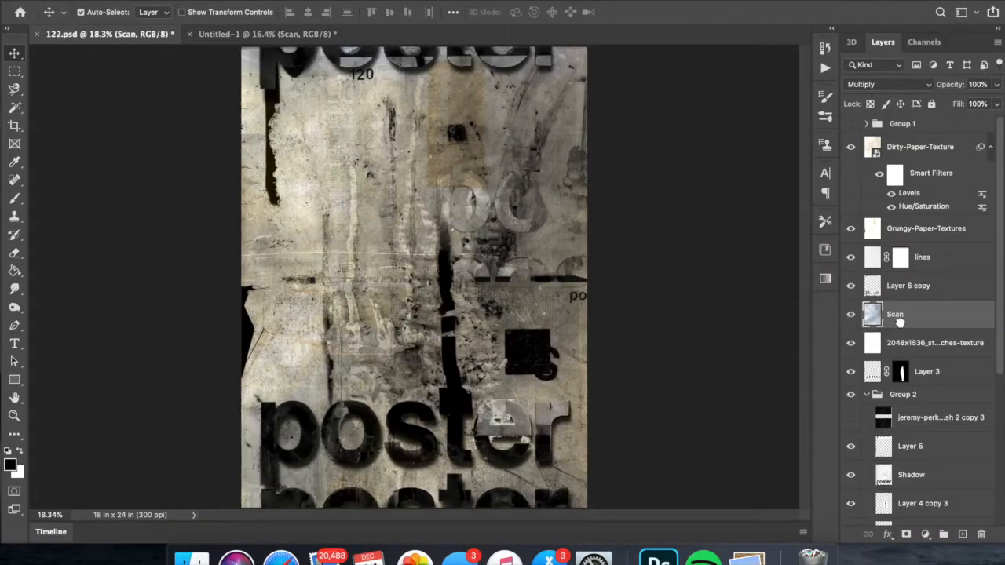
- Move the Scan layer above Dirty-Paper-Texture in the layer stack
drag(910, 374, 986, 444)
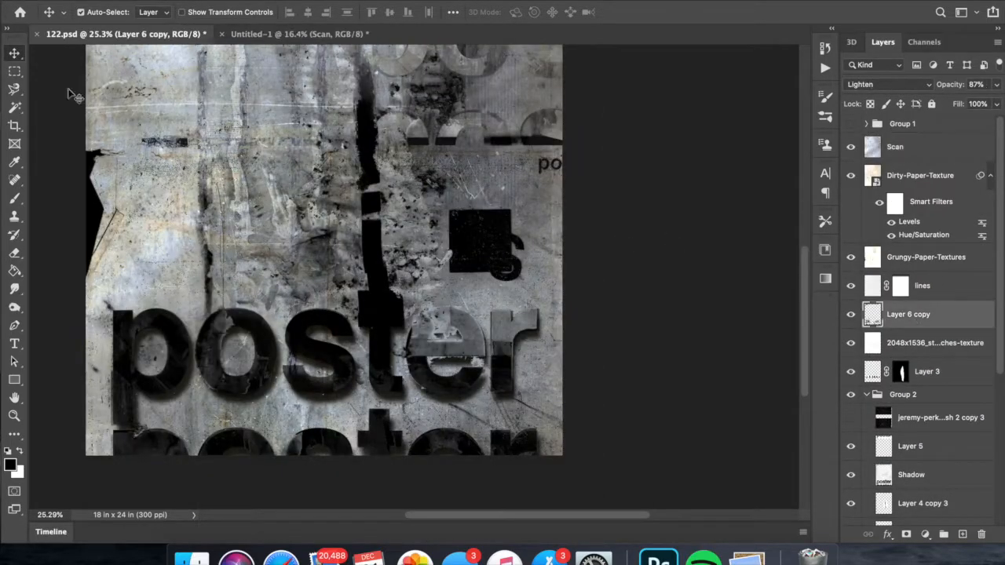
- Slice a vertical strip from the "er" of the lower "poster" lettering with the Polygonal Lasso and shift it on its own layer
click(501, 297)
click(481, 299)
click(481, 366)
click(501, 366)
right_click(478, 338)
click(511, 401)
key(super+t)
drag(495, 314, 495, 230)
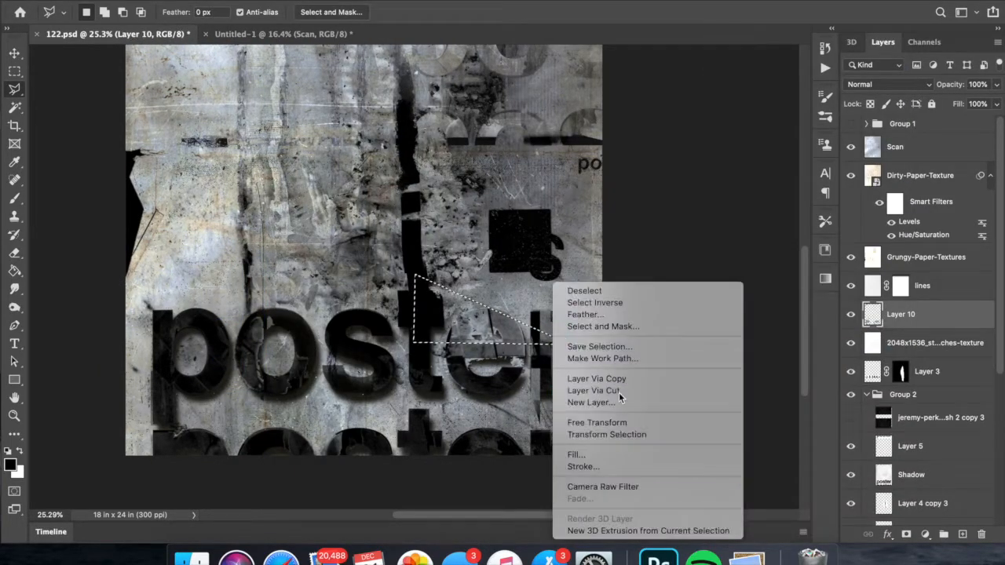
- Merge Layer 10 and Layer 11, then copy lettering to a new layer and transform the copy
click(618, 392)
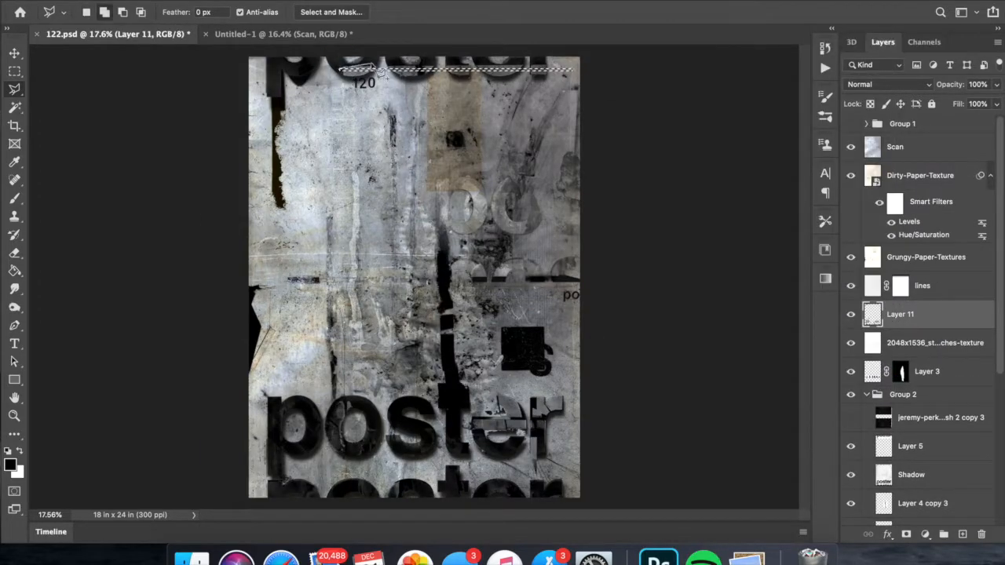
key(super+j)
key(super+t)
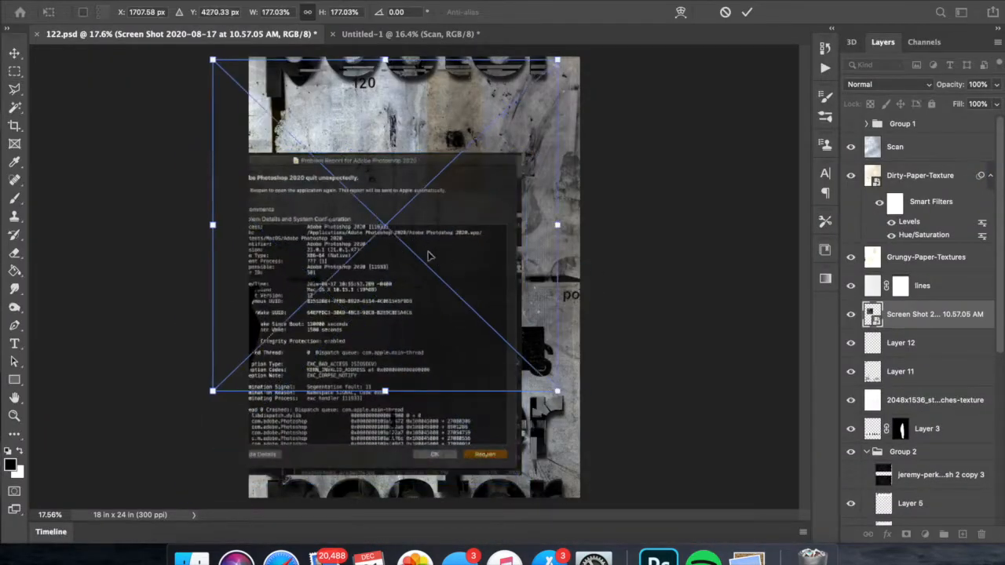
- Set the blending mode of the code screenshot on Layer 13 to Difference and activate the Rectangular Marquee tool
click(14, 71)
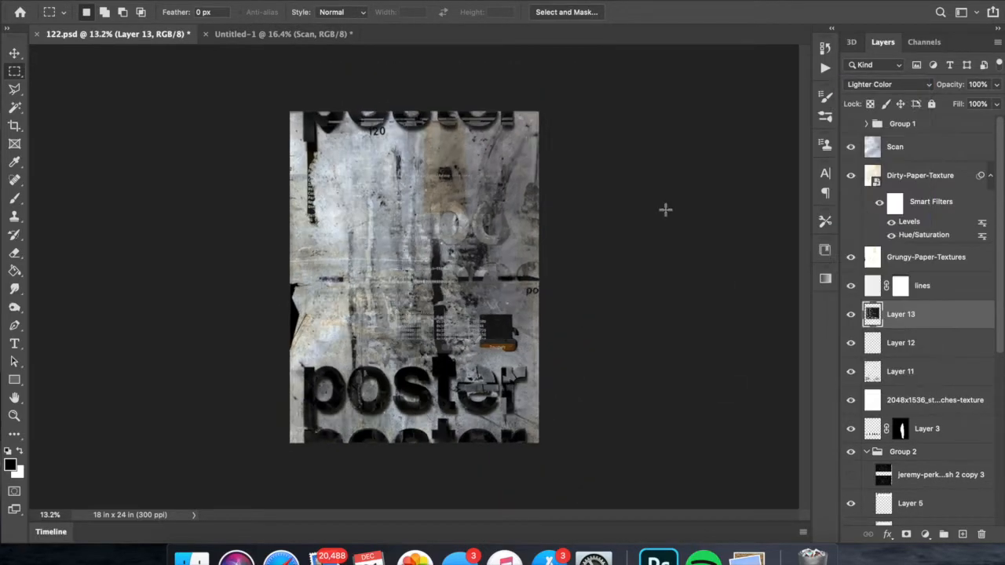
click(867, 183)
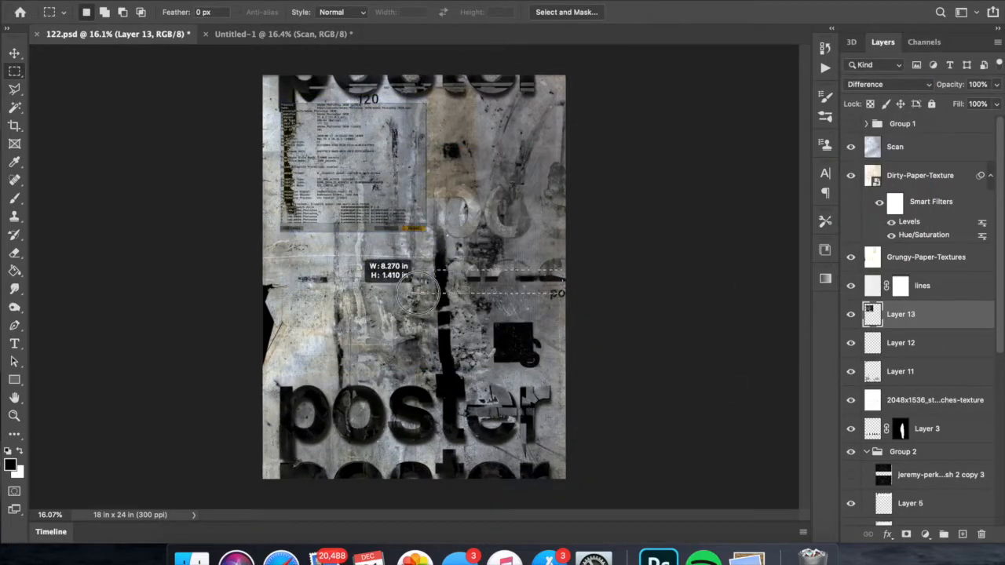
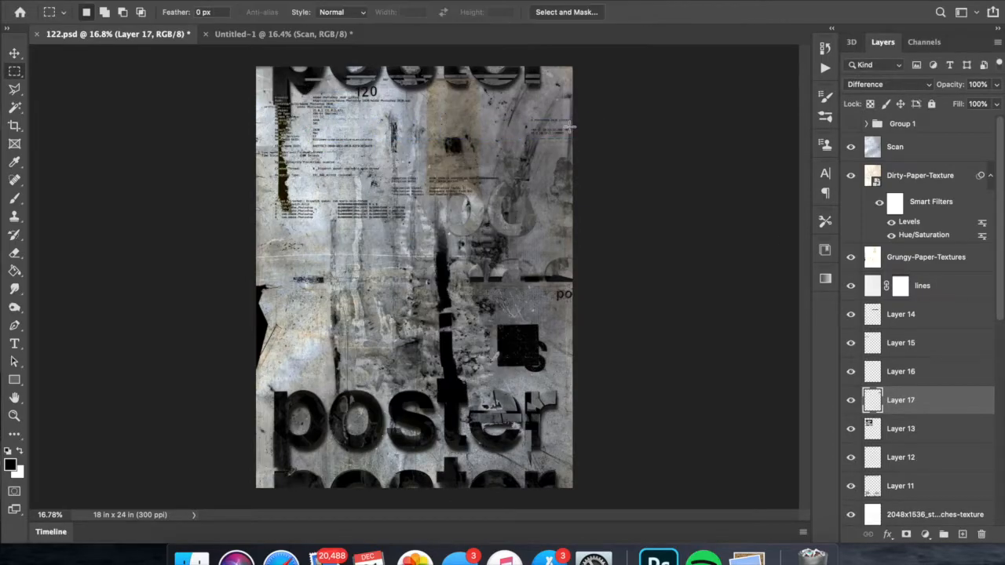
- Cut two strips of small code text to new layers, shifting one sideways about 7.8 in and enlarging the upper path line
right_click(408, 212)
drag(260, 208, 521, 214)
click(447, 313)
key(super+t)
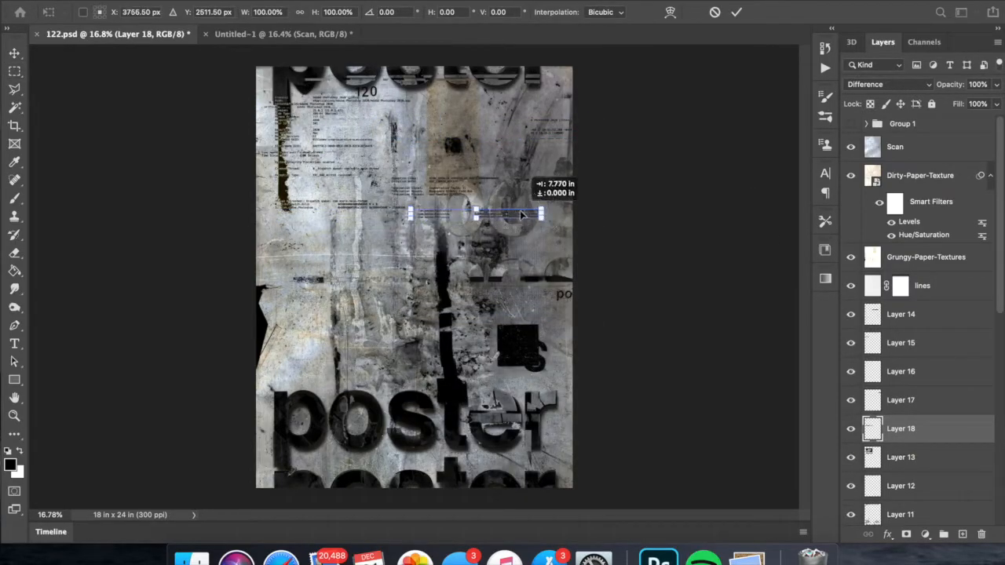
drag(270, 100, 419, 108)
right_click(425, 103)
click(464, 210)
key(super+t)
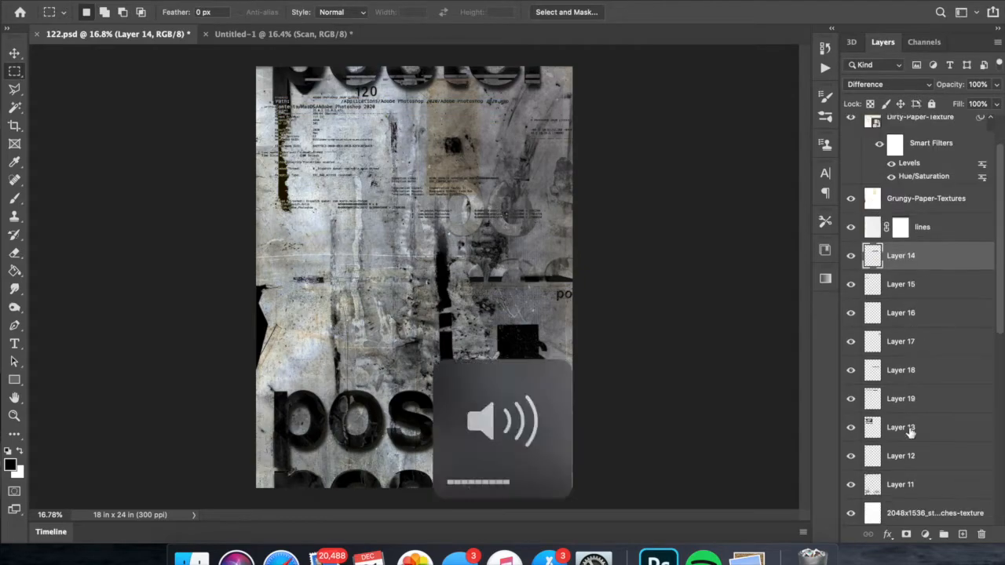
- Reposition Layers 13 to 19 together and give the merged little type layer the Color Dodge blending mode
key(super+t)
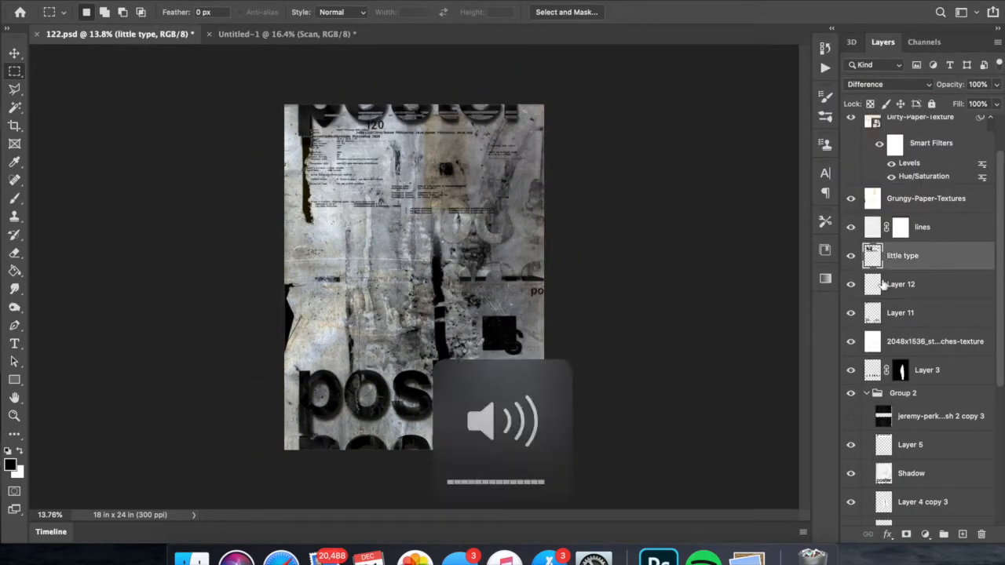
drag(903, 253, 896, 416)
click(888, 84)
click(864, 22)
click(872, 84)
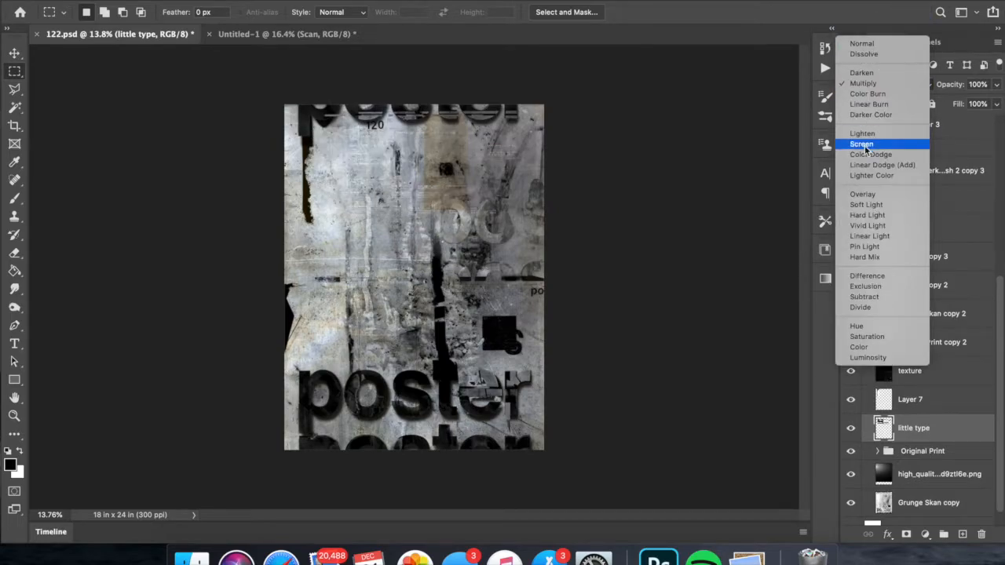
click(867, 155)
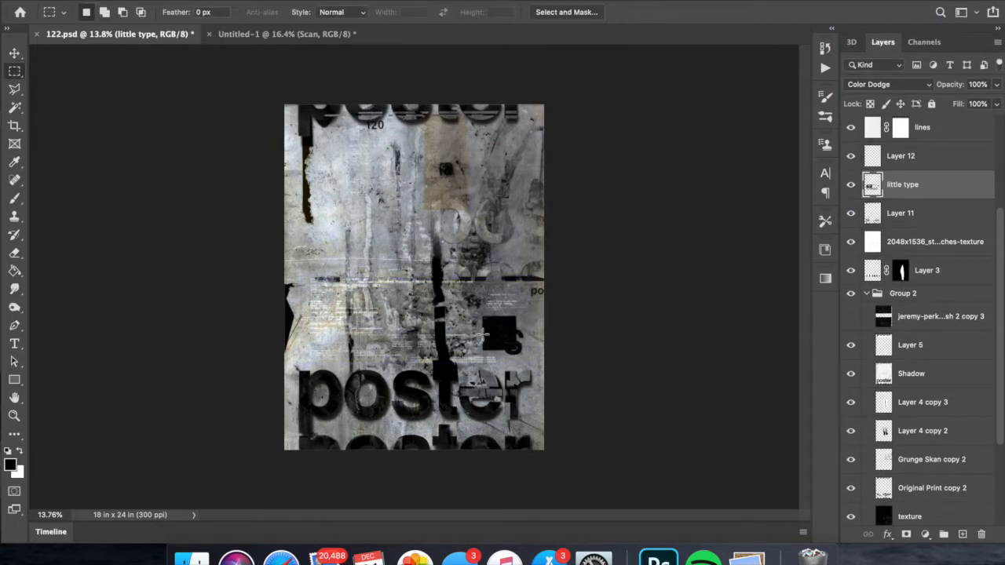
- Move the little type layer up into the upper half of the poster
drag(473, 367, 469, 184)
key(super+t)
drag(528, 213, 528, 192)
key(Return)
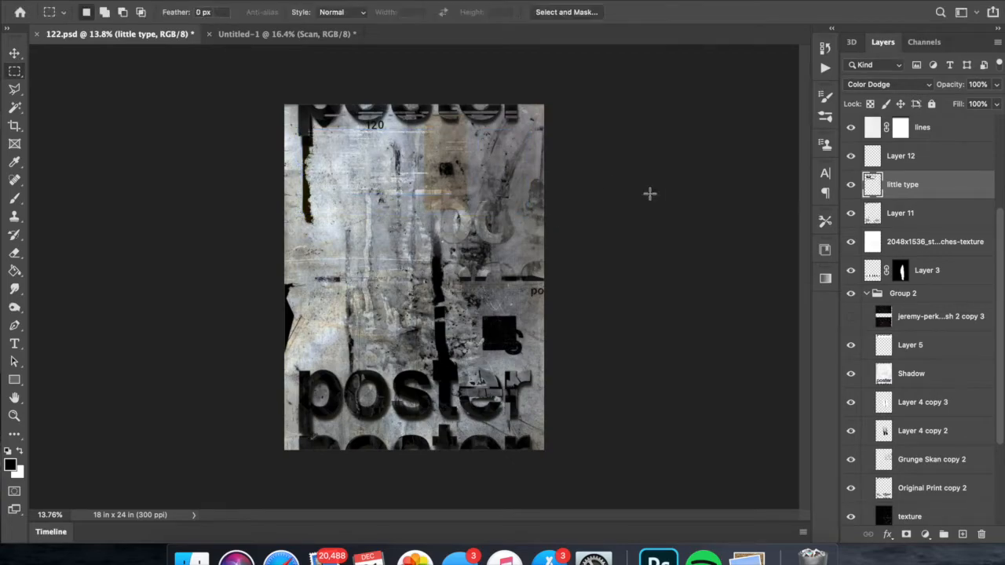
- Cut the black square with its partial "s" out of Grunge Skan copy to a new layer and move it to the poster's upper-left area
scroll(918, 338, down, 5)
click(928, 483)
key(Return)
key(super+equal)
key(super+equal)
key(super+equal)
right_click(616, 393)
click(655, 394)
key(super+t)
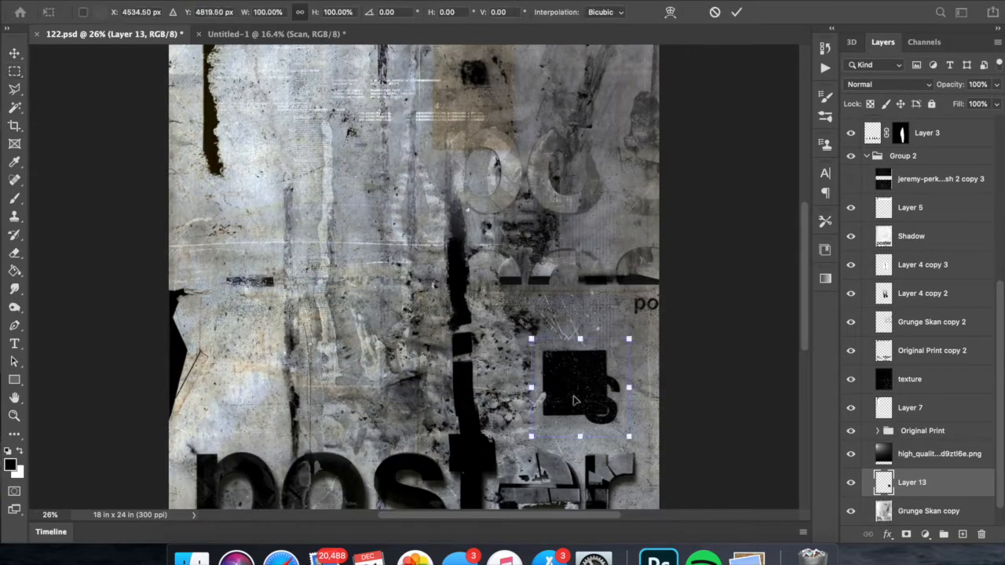
drag(579, 385, 321, 105)
key(Return)
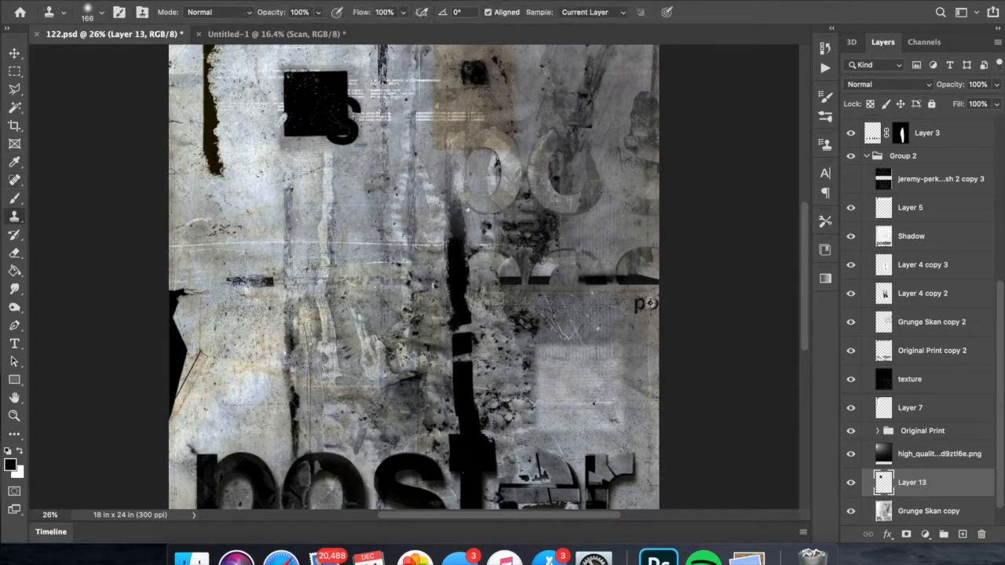
- Fill the gap left by the square on Grunge Skan copy using the Clone Stamp with a 332 px brush
click(928, 511)
key(j)
drag(539, 334, 539, 434)
right_click(644, 341)
drag(776, 347, 790, 347)
alt+click(608, 426)
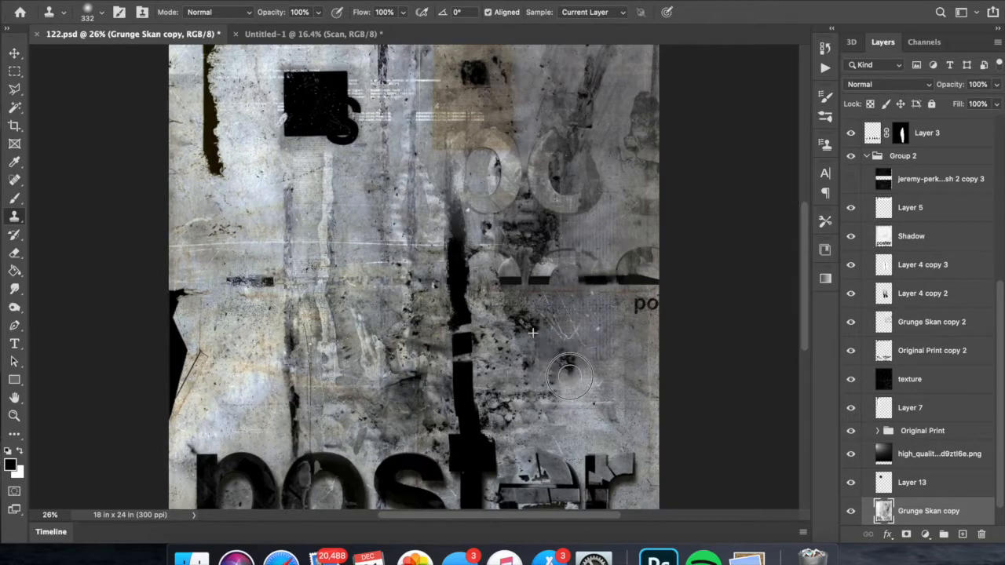
- Name the cut-out layer Square and enlarge the black square
scroll(710, 337, down, 3)
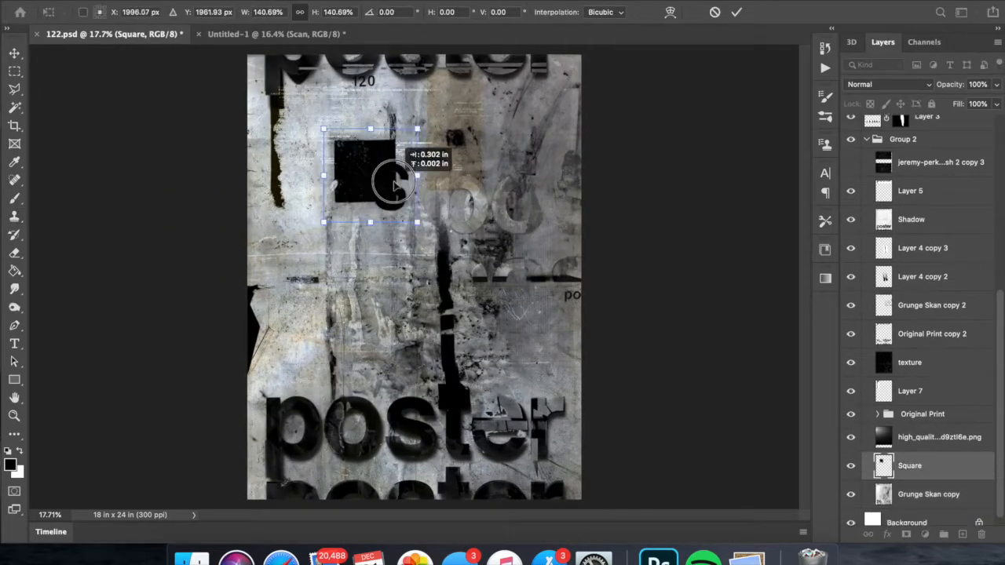
mouse_move(381, 176)
mouse_down()
mouse_move(585, 359)
mouse_move(444, 208)
mouse_move(428, 204)
mouse_up()
key(Return)
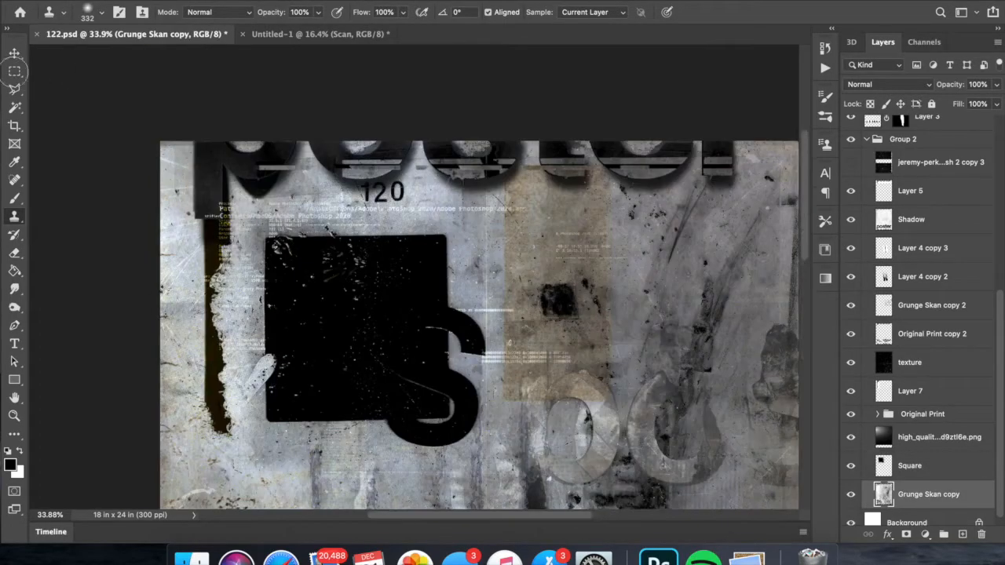
- Lift the "120" onto its own layer, enlarge it and place it on the black square with Pin Light blending
right_click(411, 197)
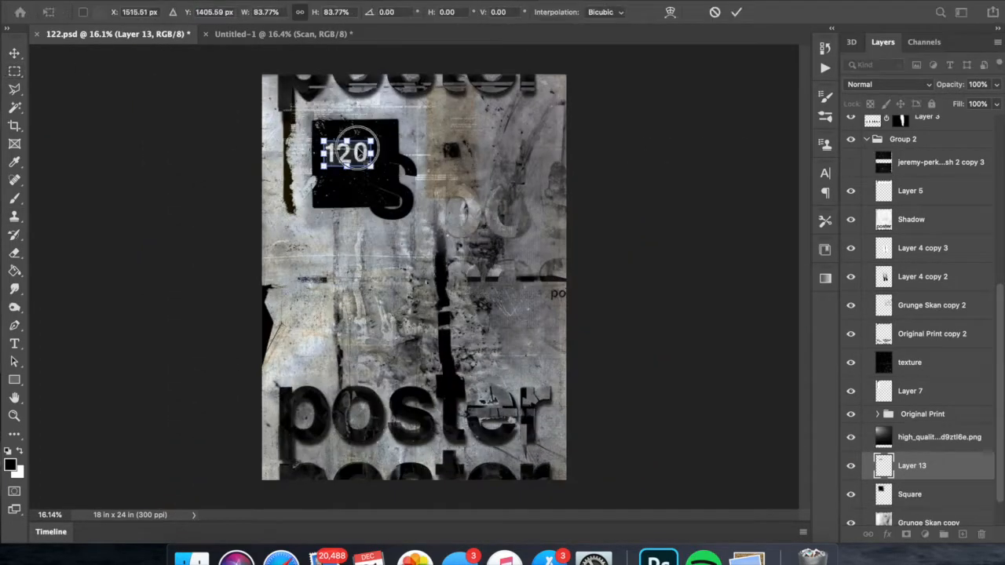
key(Return)
click(889, 84)
drag(357, 147, 370, 266)
click(897, 288)
- Scale down the square with its number and move both to the lower-right area above the "er" lettering
shift+click(927, 494)
key(super+t)
drag(430, 333, 367, 263)
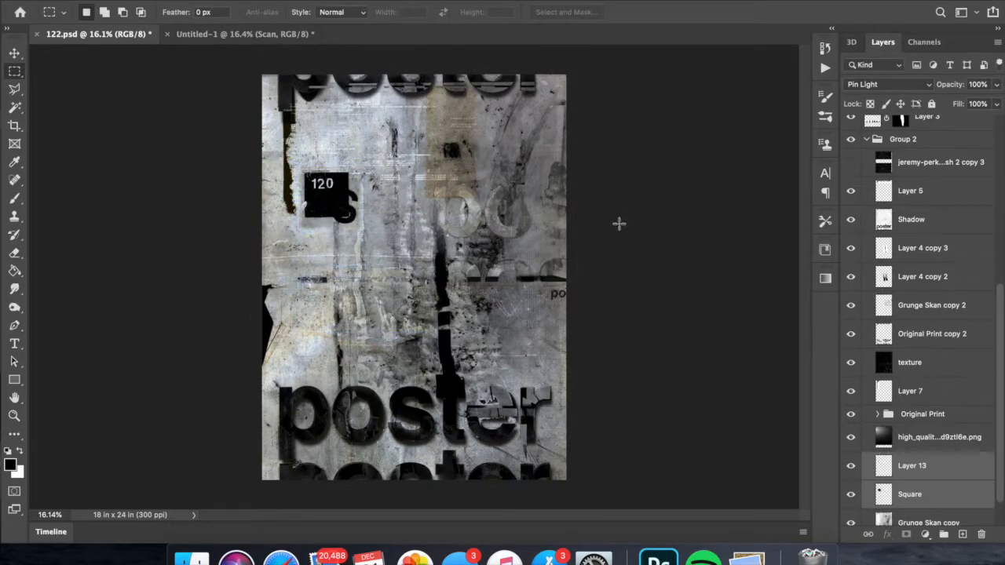
key(super+t)
drag(314, 196, 510, 338)
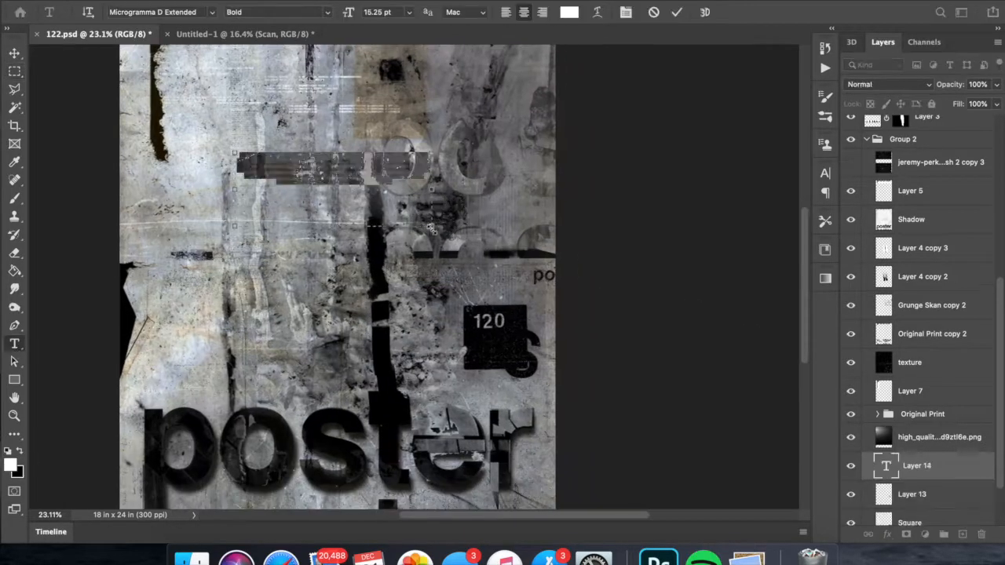
- Add the white text "poster" beneath the number on the black square
click(118, 12)
click(369, 12)
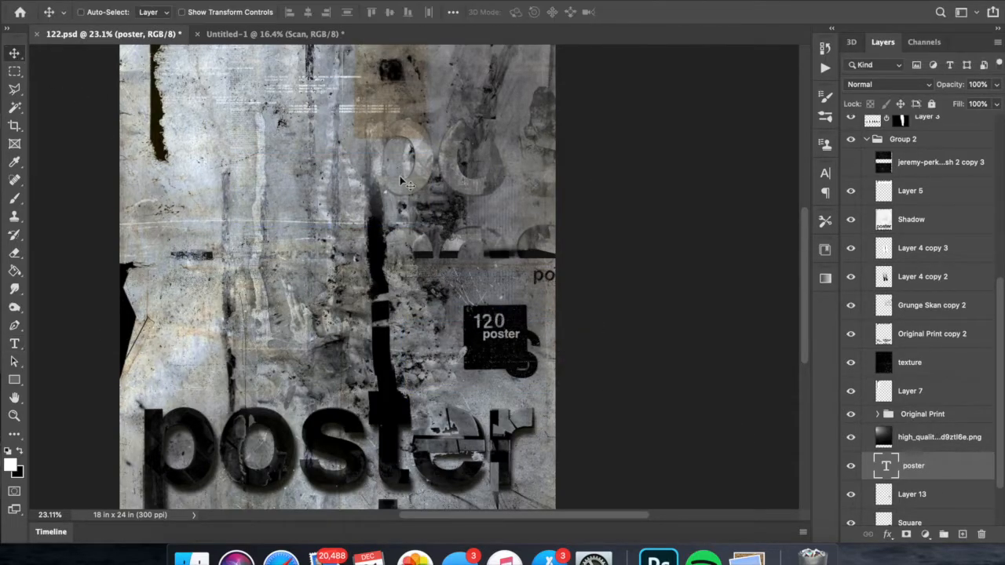
scroll(560, 332, down, 4)
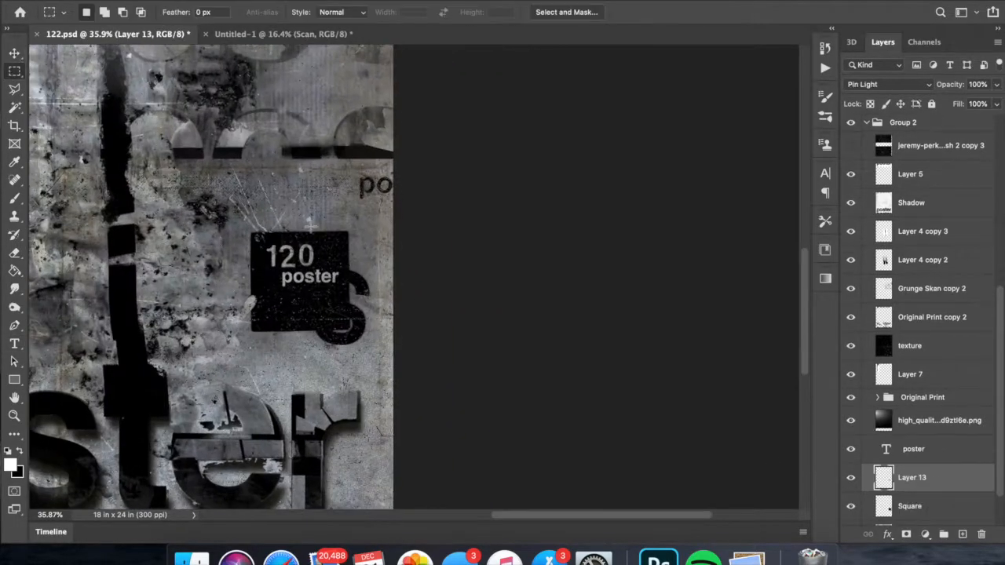
- Change the number to 121 using a copy of its "1", and group the square's layers as Posters square
drag(330, 219, 298, 300)
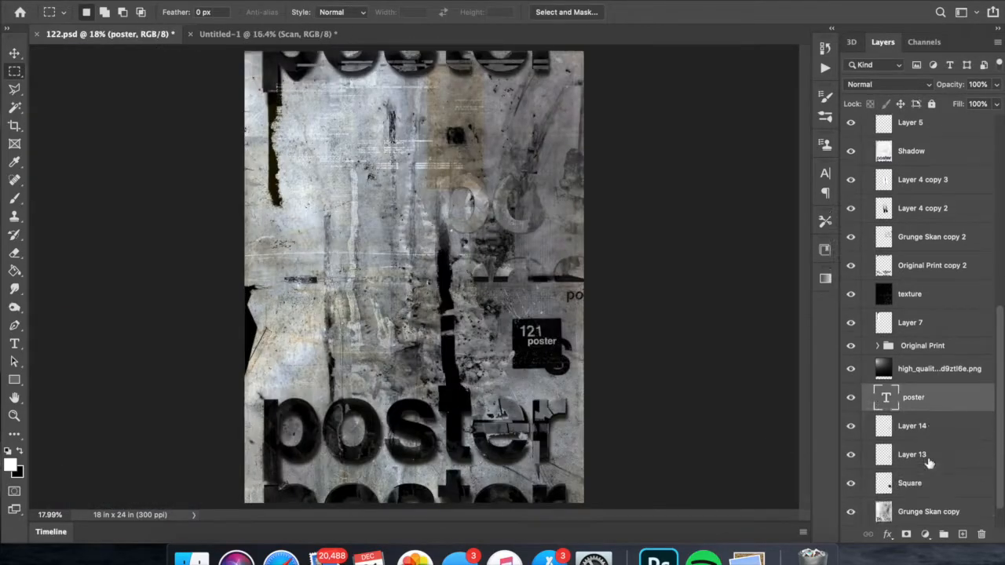
key(ctrl+g)
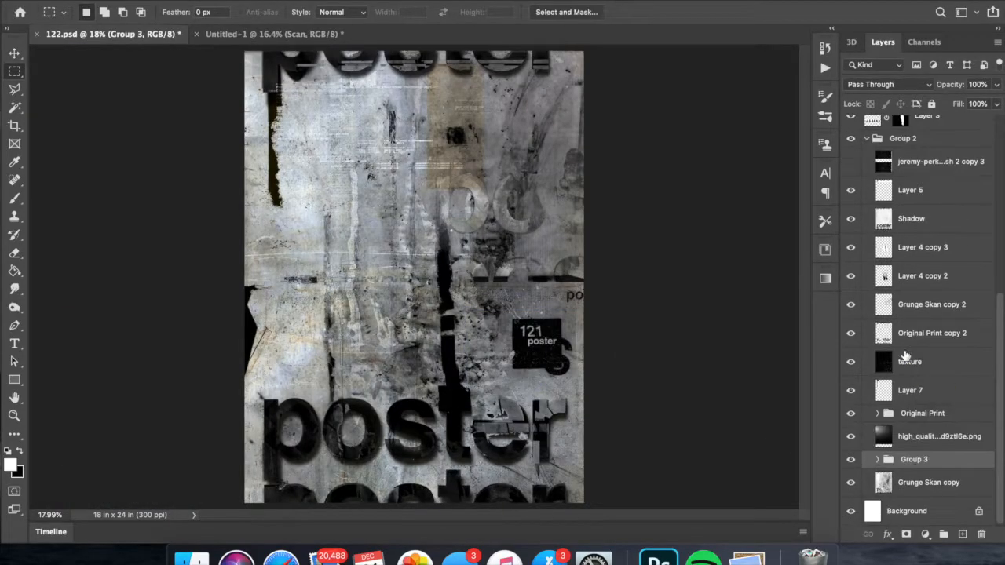
text(uare)
key(Return)
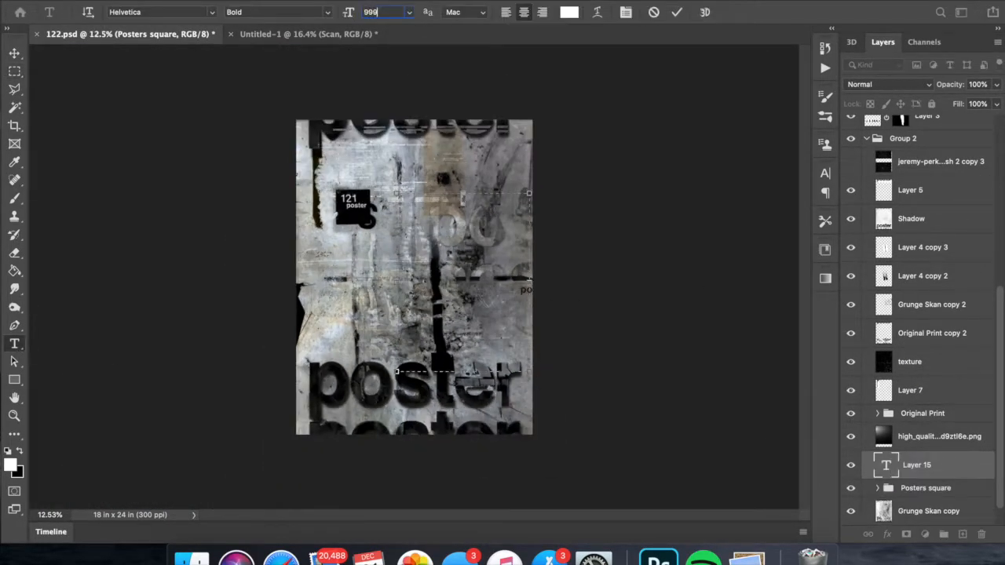
- Add a giant "X" text layer in Helvetica Light at 1296 pt
text(9)
key(Return)
text(X)
key(super+a)
click(328, 12)
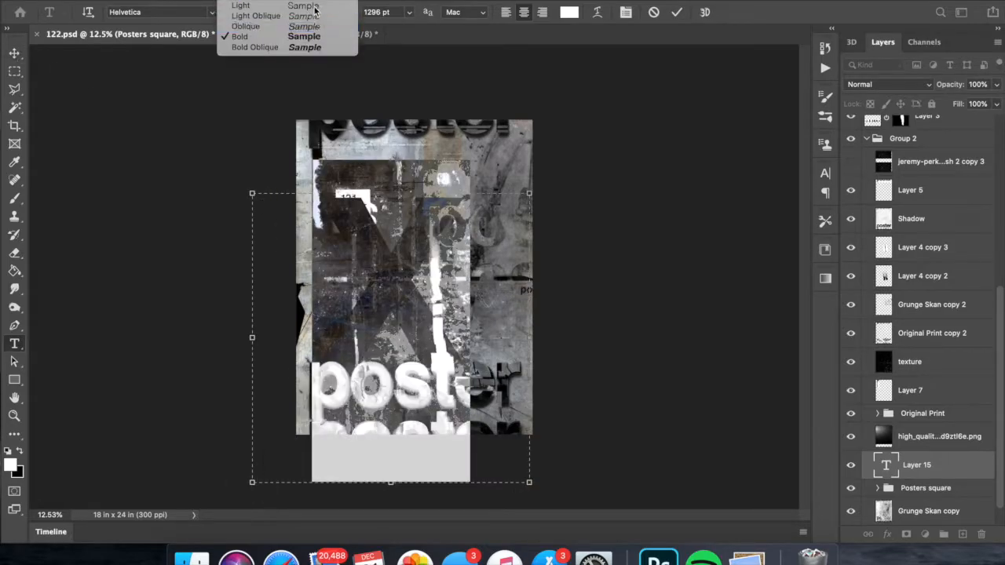
click(316, 6)
- Convert the X text to a shape and set its opacity to 64%
click(14, 53)
right_click(917, 472)
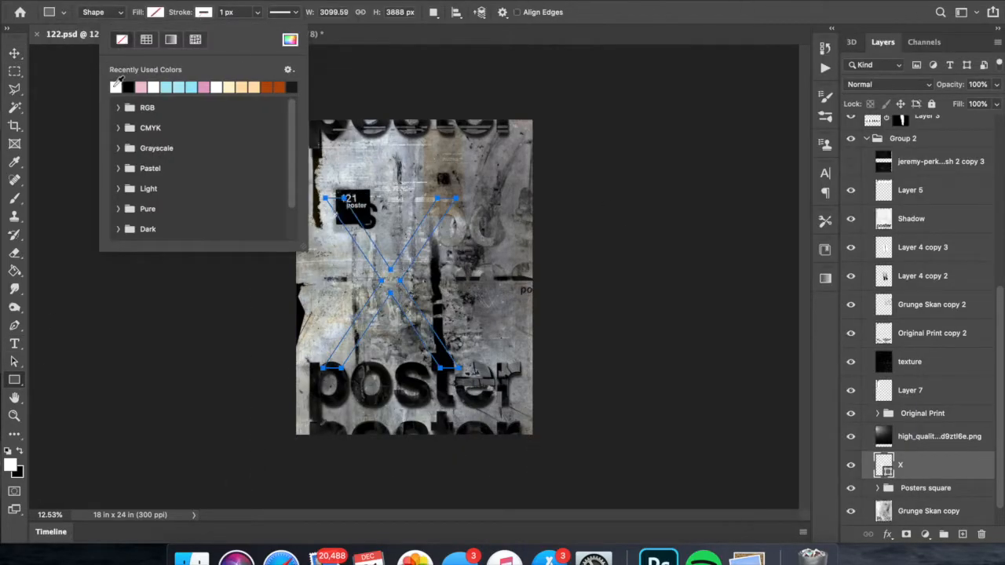
click(33, 25)
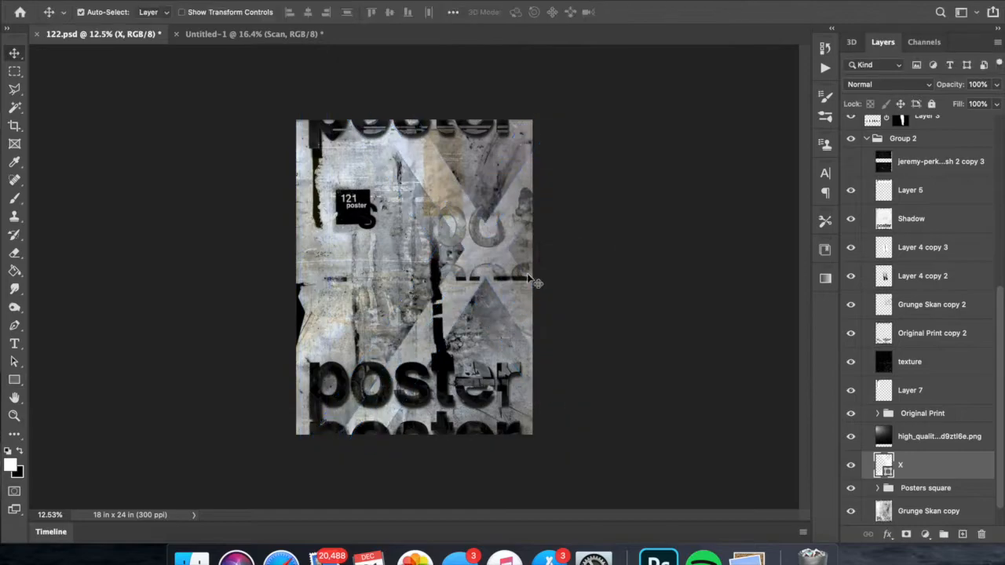
scroll(926, 465, down, 2)
click(996, 84)
drag(998, 102, 976, 100)
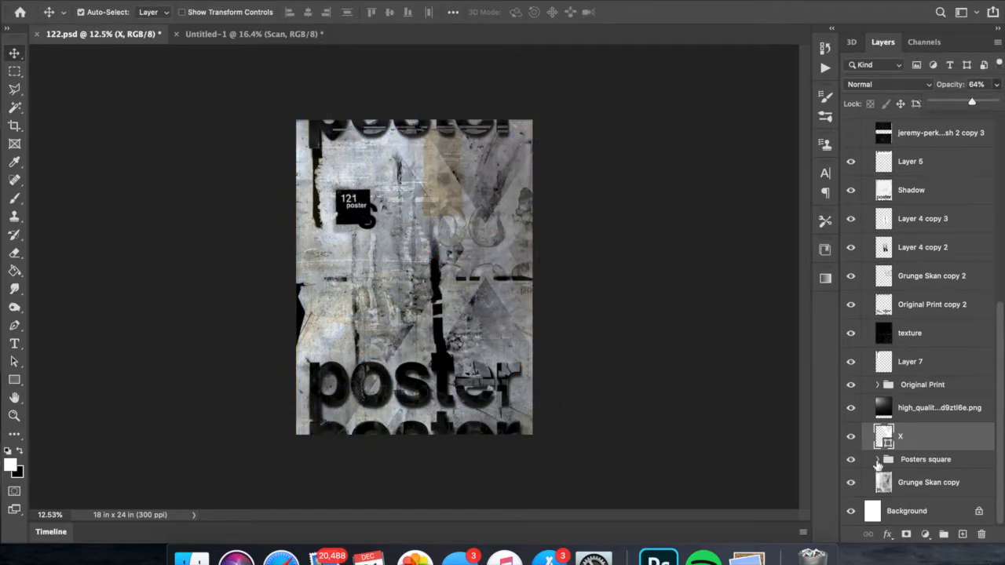
- Set the Square layer to Pin Light at 86% opacity and move the poster square slightly lower
click(866, 287)
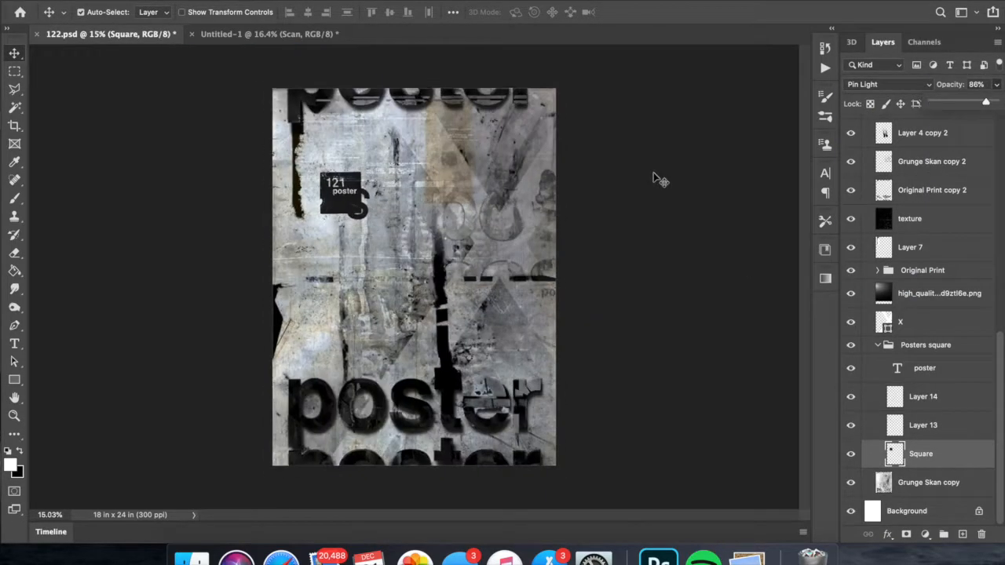
drag(382, 221, 382, 253)
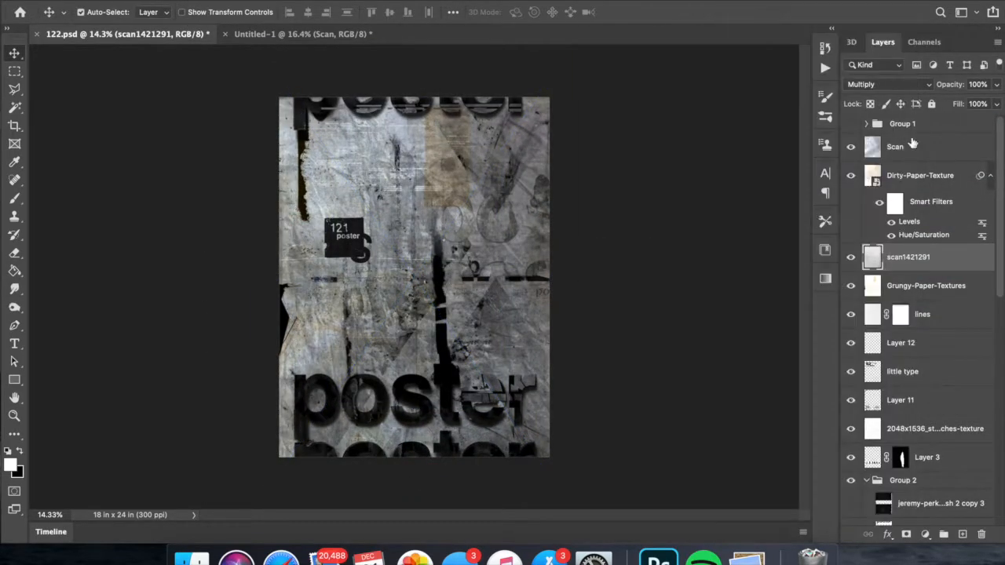
- Rasterize Dirty-Paper-Texture and apply Levels with inputs 42, 0.68 and 232 to scan1421291
right_click(900, 175)
click(832, 315)
click(900, 204)
key(super+l)
drag(888, 149, 873, 149)
drag(794, 148, 812, 148)
drag(713, 148, 743, 150)
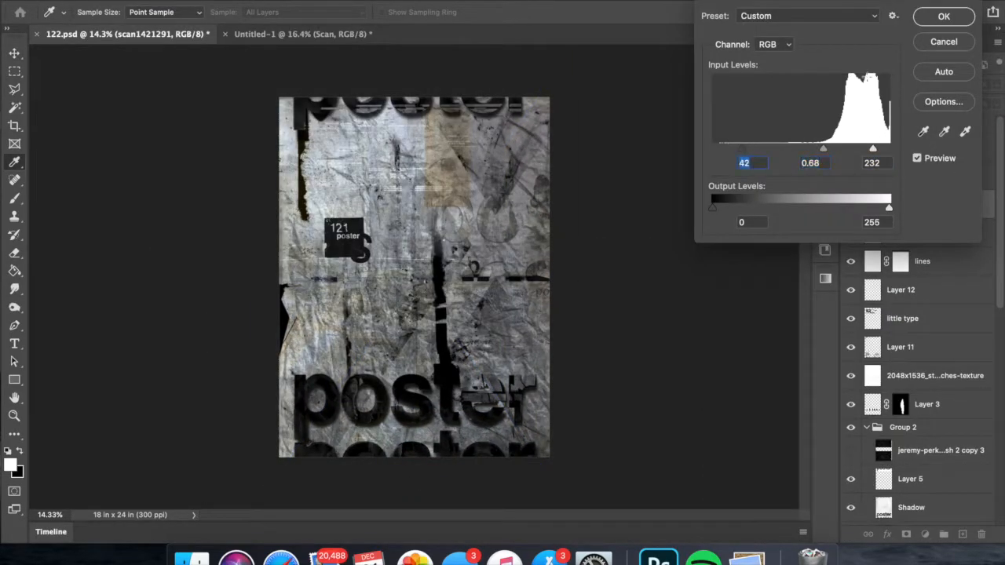
key(Return)
- Save the document and check the effect of scan1421291 by toggling its visibility
key(super+s)
key(super+equal)
click(850, 204)
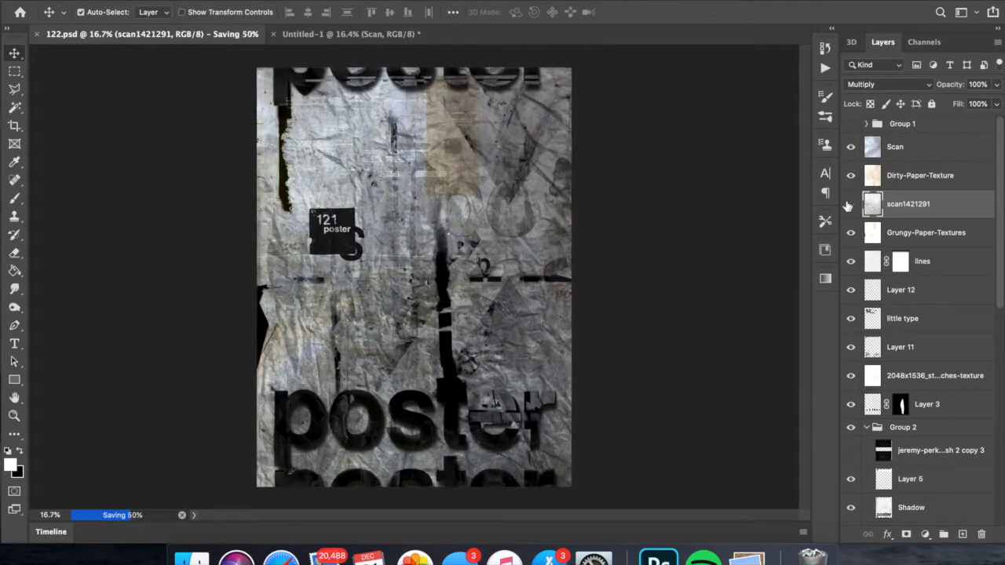
- Move the Posters square group higher on the poster
scroll(903, 194, down, 10)
click(926, 345)
key(super+t)
drag(360, 236, 360, 194)
key(Return)
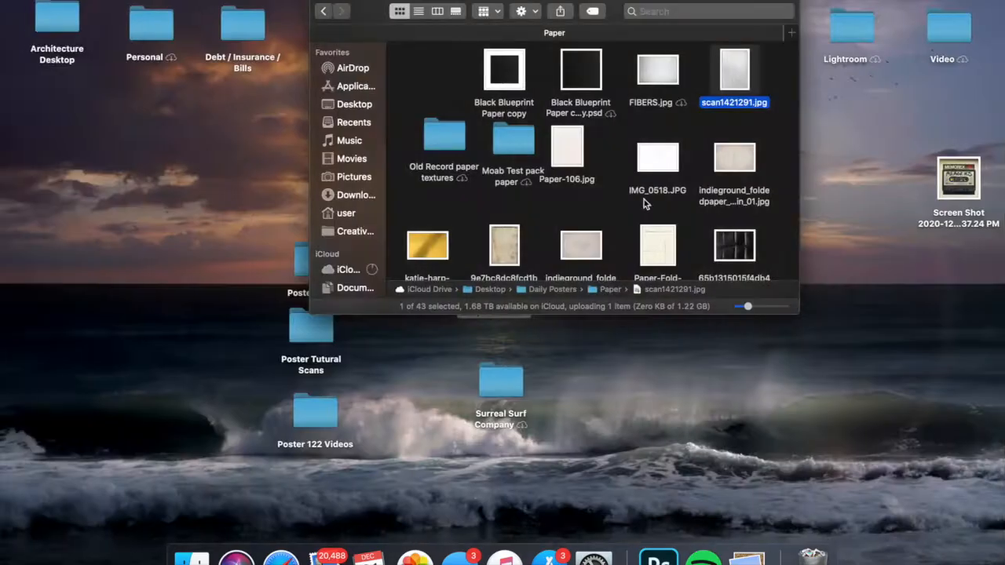
- Place Paper-Fold-Texture-5 above the texture layer and set its blending mode to Multiply
scroll(579, 113, down, 5)
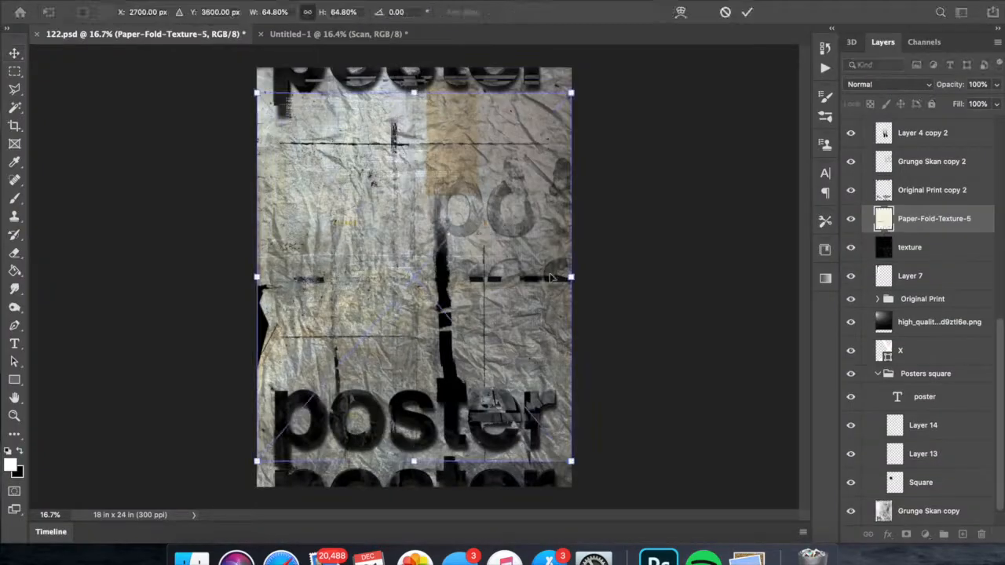
click(887, 84)
click(872, 133)
key(Return)
- Desaturate Paper-Fold-Texture-5 with saturation -100 and adjust its contrast with Levels
key(super+u)
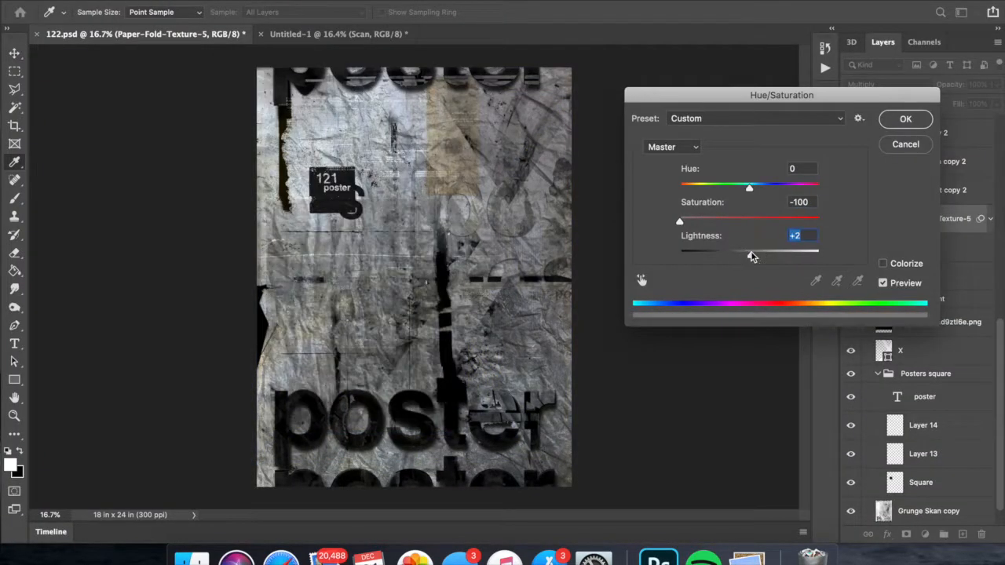
key(Return)
click(520, 27)
key(Return)
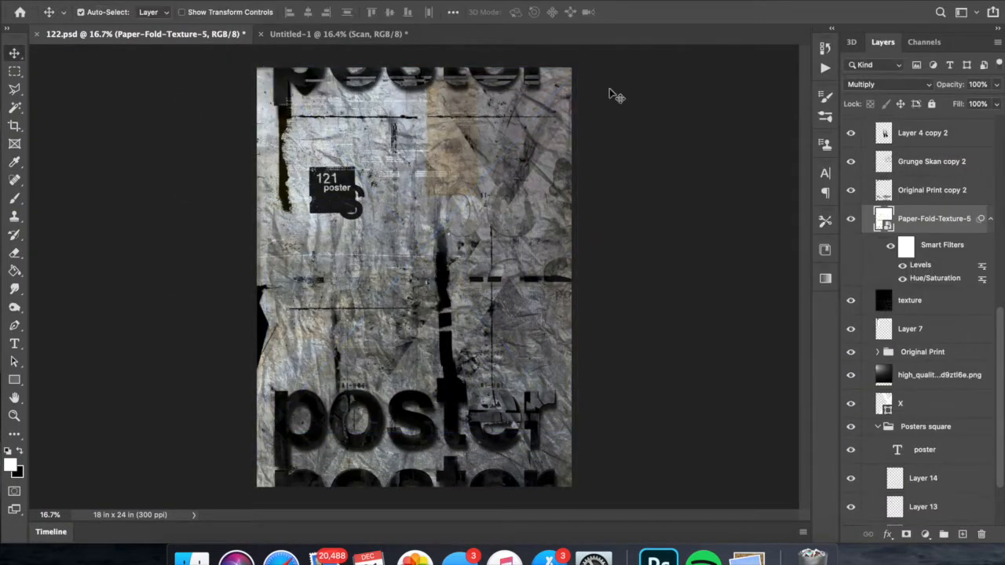
- Invert Paper-Fold-Texture-5 and switch it to a blending mode that keeps only its light lines
key(super+i)
click(887, 84)
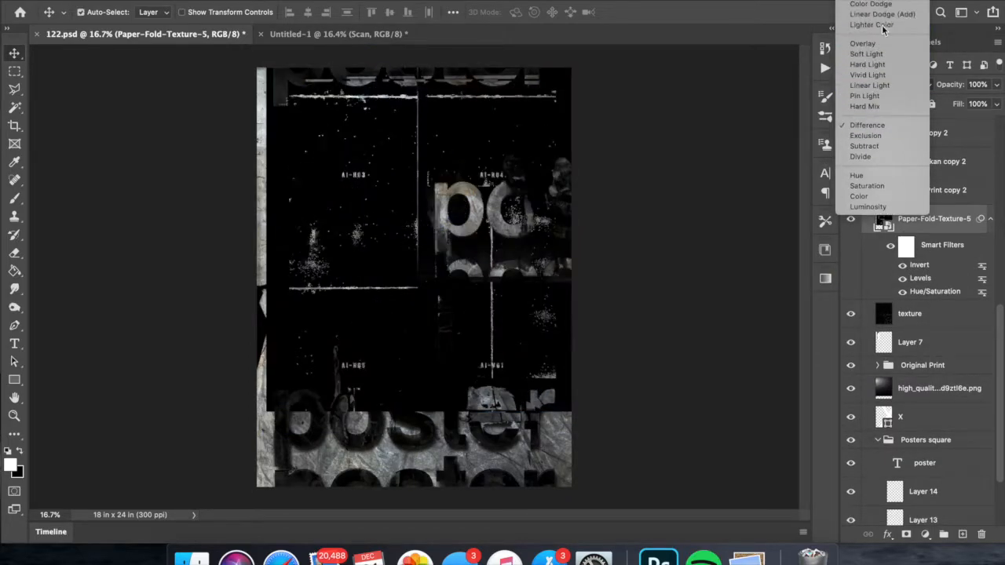
click(884, 32)
- Stretch Paper-Fold-Texture-5 over the whole poster and move it above Layer 12 in the layer stack
key(super+t)
drag(412, 250, 397, 248)
drag(413, 427, 413, 494)
key(Return)
scroll(942, 345, up, 3)
drag(943, 348, 917, 198)
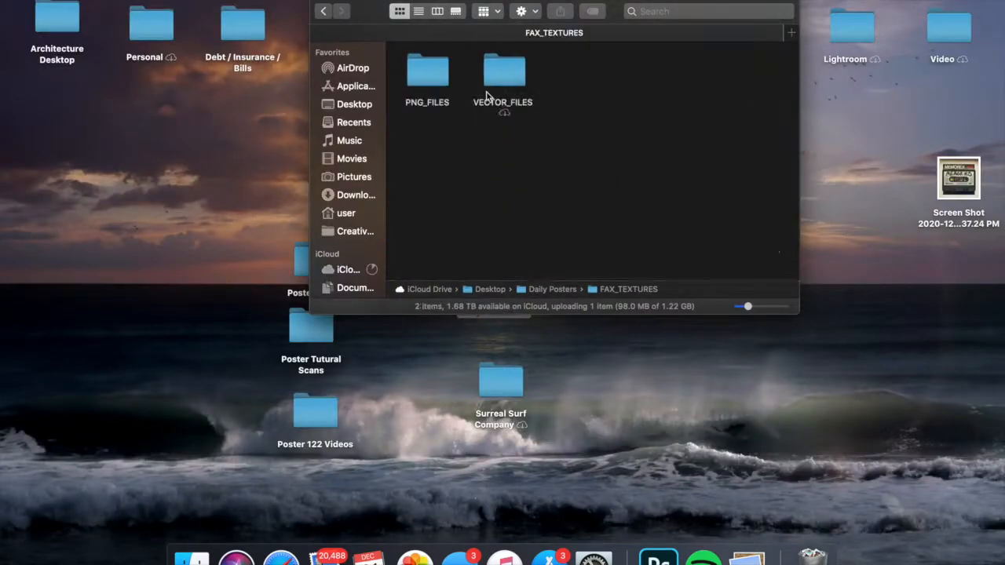
- In Finder, open PNG_FILES in FAX_TEXTURES, bring fax texture 15 into the Photoshop poster and scale it to fill the canvas
double_click(415, 68)
drag(680, 161, 999, 130)
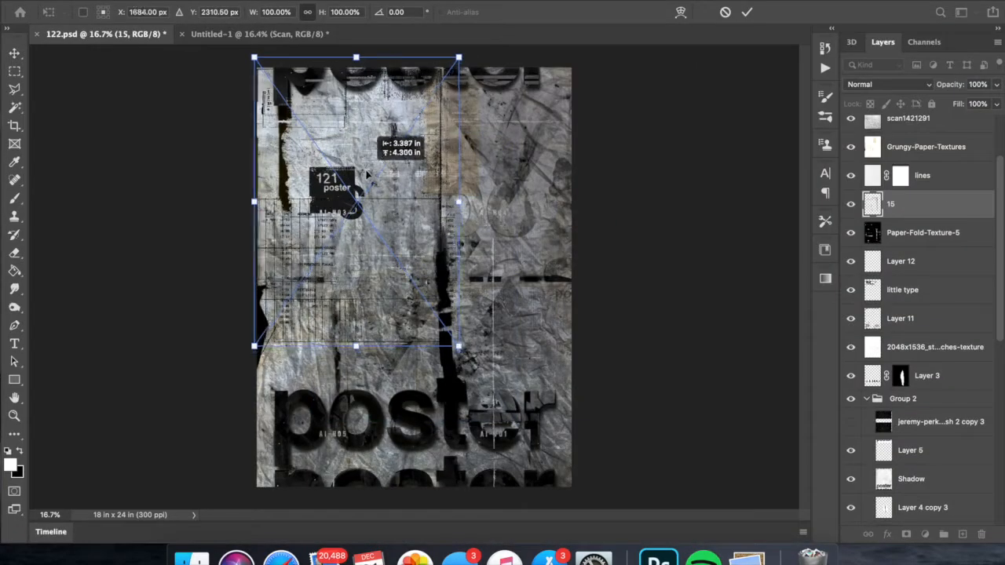
drag(370, 135, 534, 418)
drag(397, 226, 320, 115)
drag(474, 370, 556, 483)
drag(327, 148, 339, 148)
key(Return)
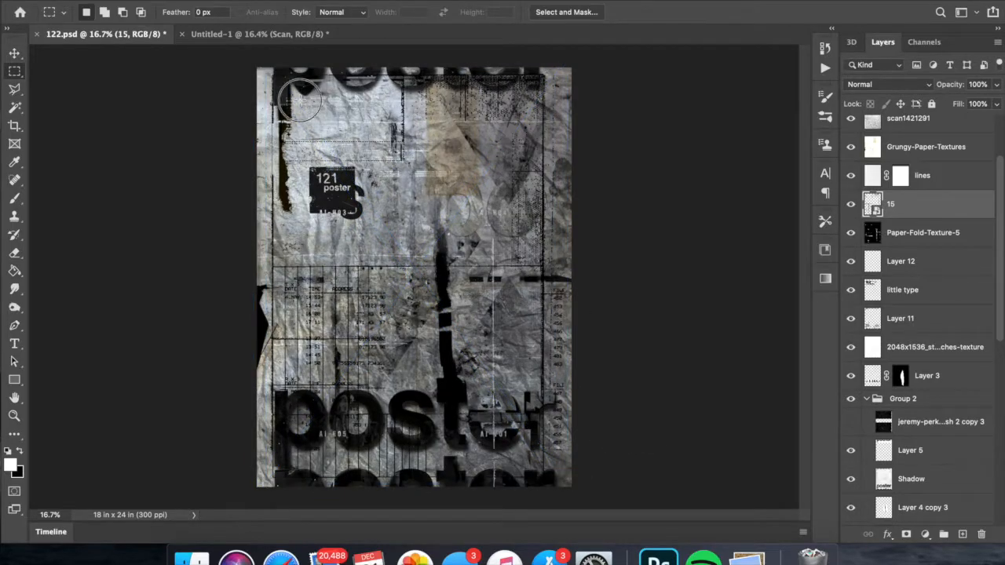
- Copy the fax texture content to a new layer and hide the original layer 15
drag(529, 467, 512, 456)
right_click(514, 273)
click(549, 291)
right_click(539, 270)
click(577, 364)
click(850, 233)
scroll(608, 274, down, 3)
- Move the copied fax texture past the poster's upper-left corner so only its ruled edge and numbers overlap the artwork
key(super+t)
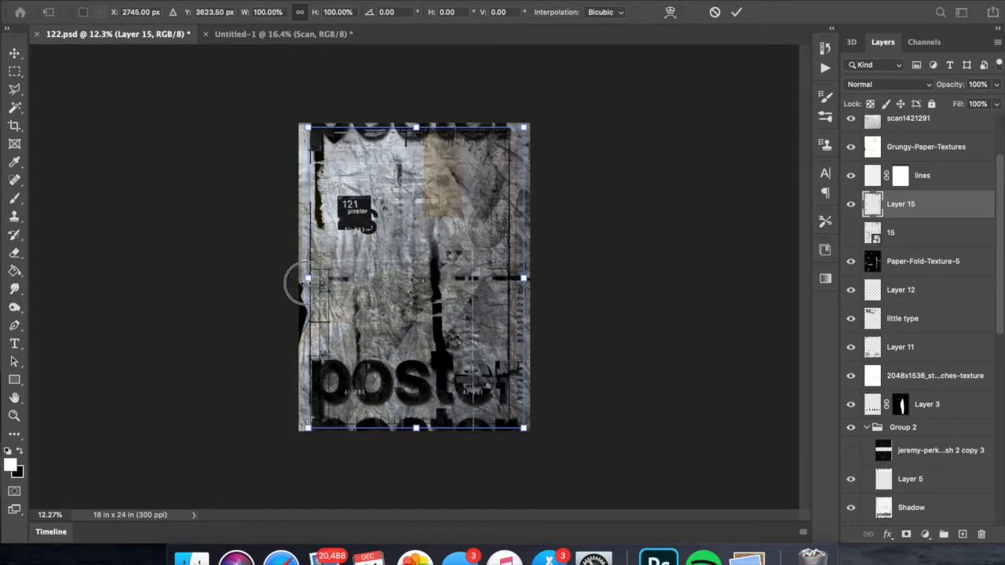
drag(421, 127, 421, 119)
key(Return)
key(super+t)
drag(503, 276, 300, 238)
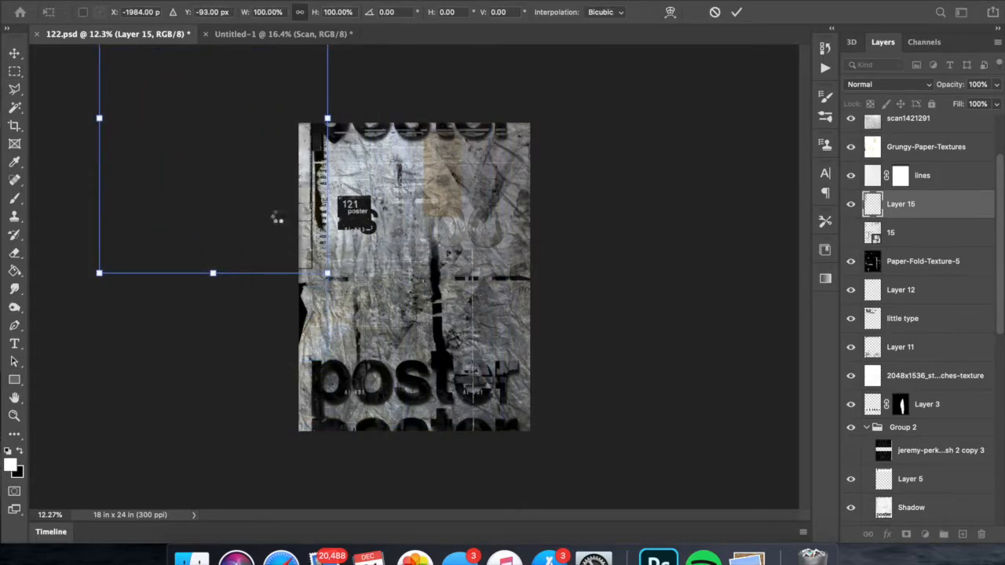
key(super+semicolon)
key(super+t)
drag(291, 273, 291, 284)
key(Return)
key(super+semicolon)
- Show layer 15, copy another piece of the fax texture to a new layer, hide the original and transform the copy
click(850, 232)
click(891, 233)
key(super+t)
key(Return)
right_click(391, 245)
drag(402, 207, 427, 180)
click(435, 340)
click(850, 261)
key(super+t)
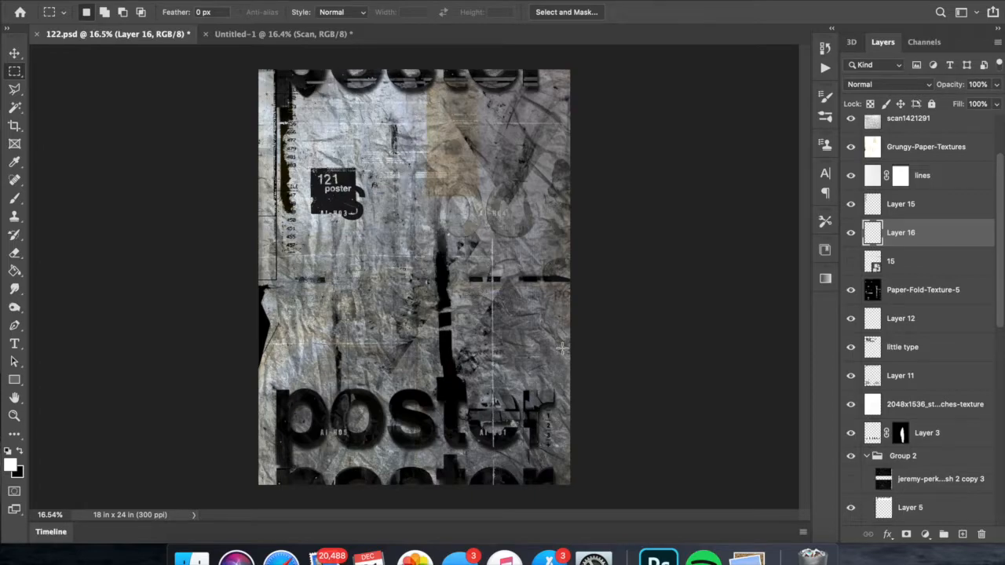
- Try moving the Posters square group over to the right half of the poster
click(897, 84)
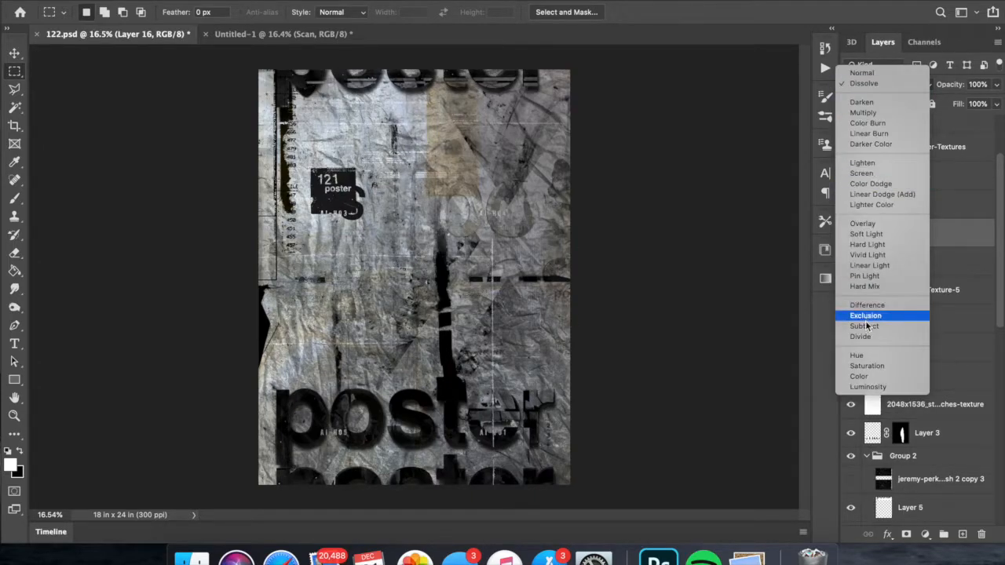
key(Escape)
key(super+t)
click(910, 454)
scroll(911, 449, down, 10)
click(911, 453)
key(super+t)
drag(387, 220, 569, 287)
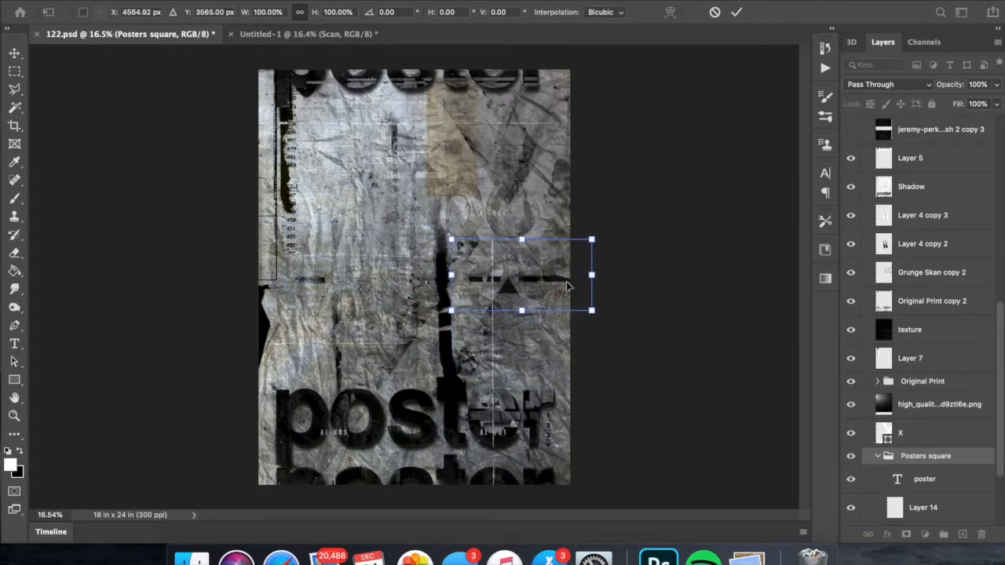
drag(347, 288, 521, 306)
scroll(329, 310, down, 1)
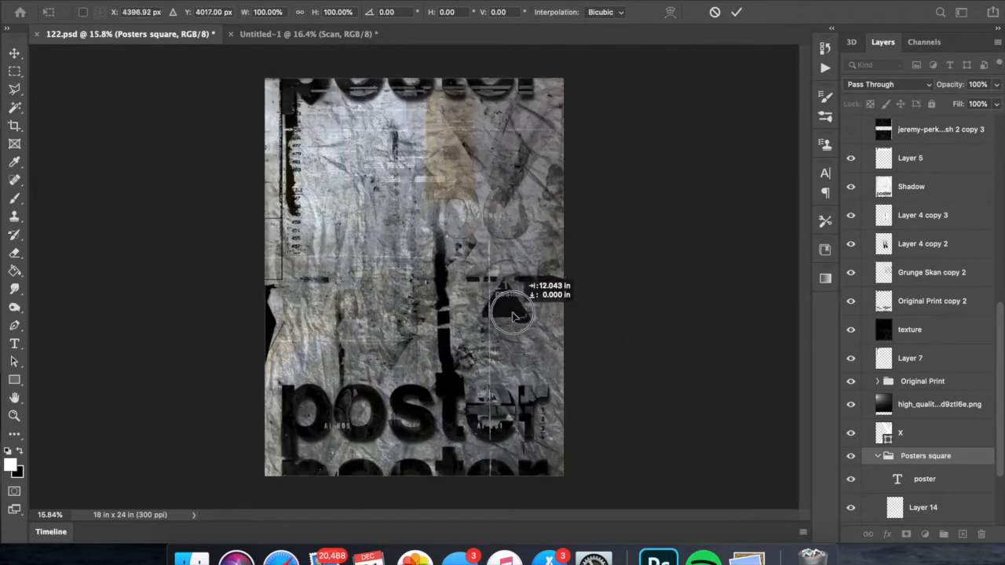
- Reorder the Posters square group above the Shadow layer and position it left of centre, in the middle of the poster
drag(910, 455, 909, 169)
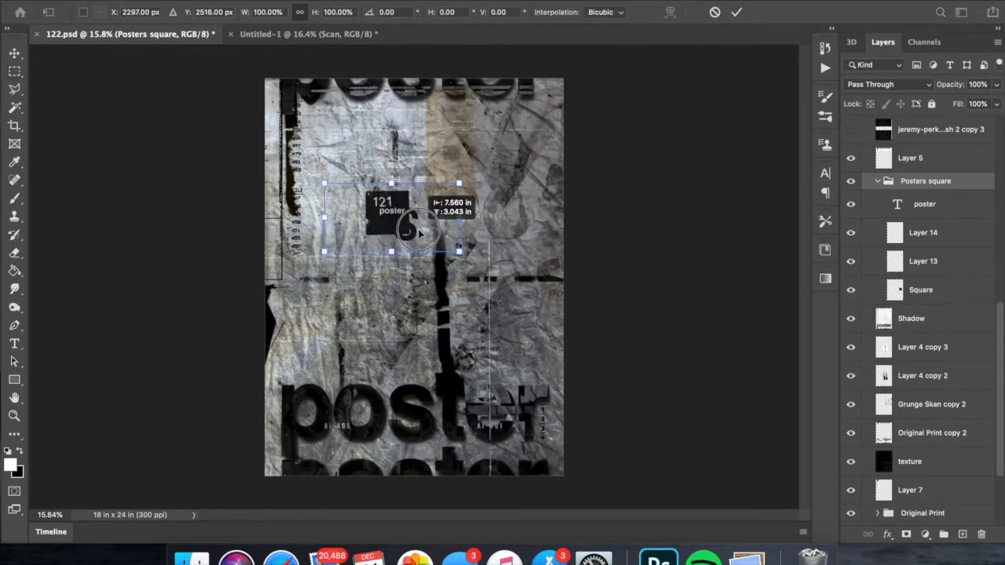
key(super+semicolon)
drag(377, 257, 421, 254)
key(Return)
key(super+semicolon)
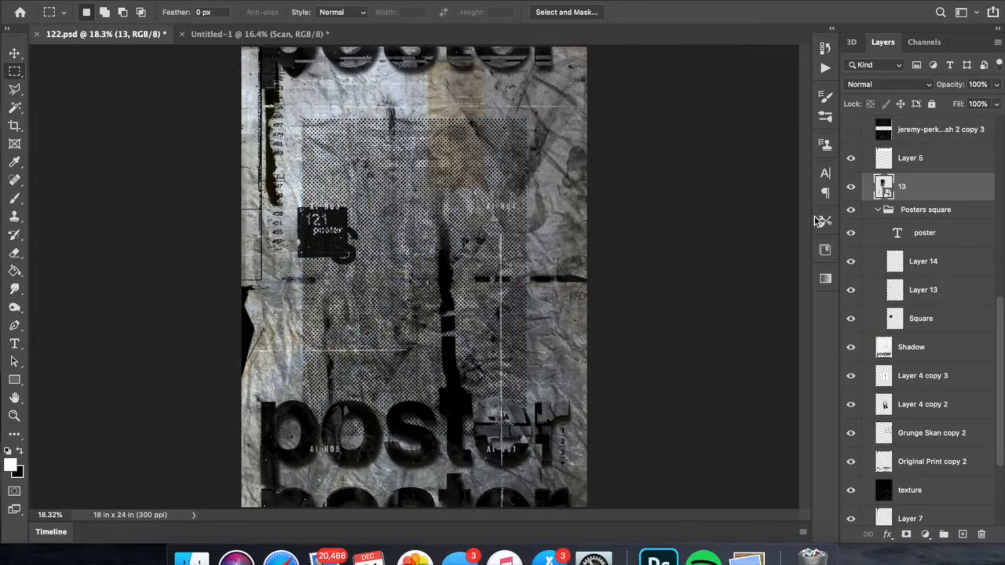
- Rotate the halftone texture 13 by -90° and move it down to the poster's lower-right area
drag(542, 314, 505, 101)
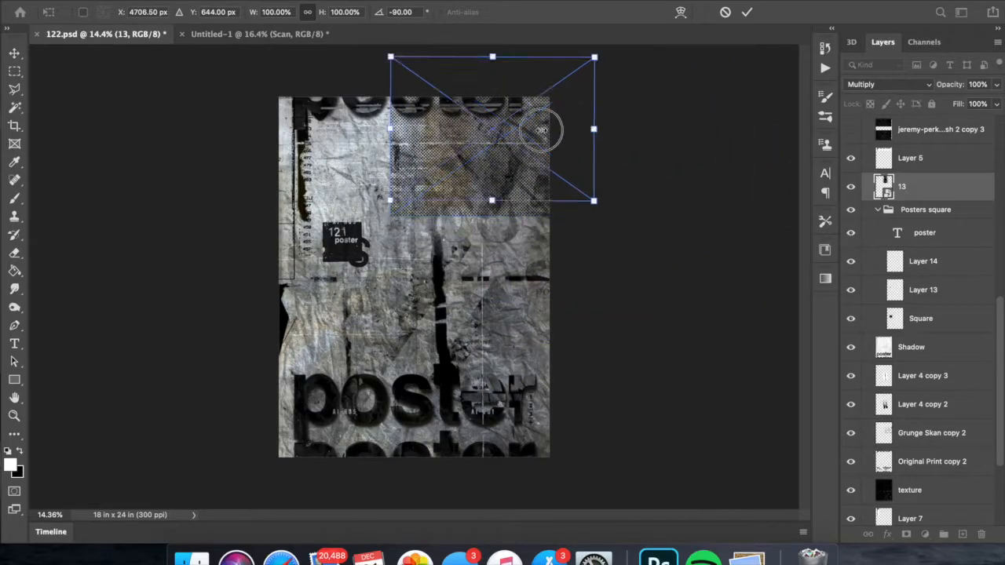
drag(638, 128, 541, 128)
drag(471, 130, 427, 408)
drag(418, 361, 414, 318)
drag(486, 355, 612, 318)
key(Return)
- Resize the halftone texture 13 and fit it into the poster's lower-right corner
key(super+t)
drag(555, 197, 424, 314)
drag(536, 337, 542, 414)
key(Return)
key(super+t)
key(super+semicolon)
key(Return)
- Invert the halftone layer 13 and try other blend modes on it, including Difference
click(873, 84)
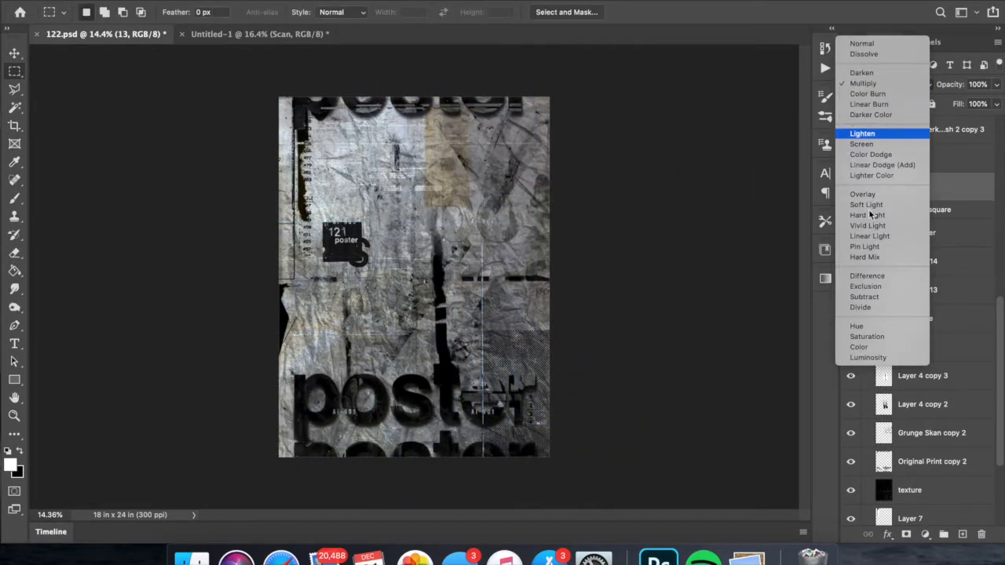
click(868, 275)
key(super+i)
click(869, 84)
click(867, 213)
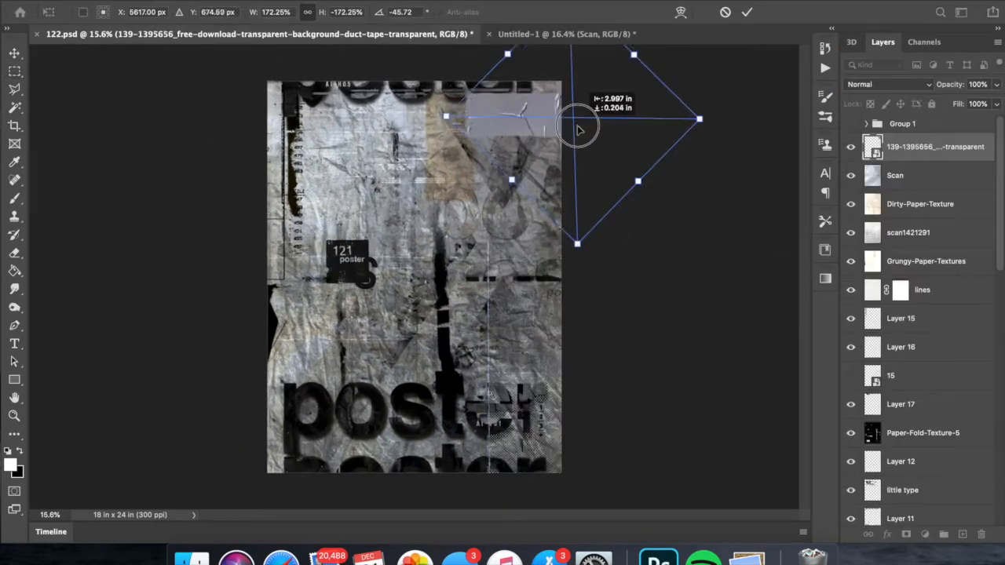
- Place the rotated duct tape image over the poster's upper-right corner
key(Return)
key(m)
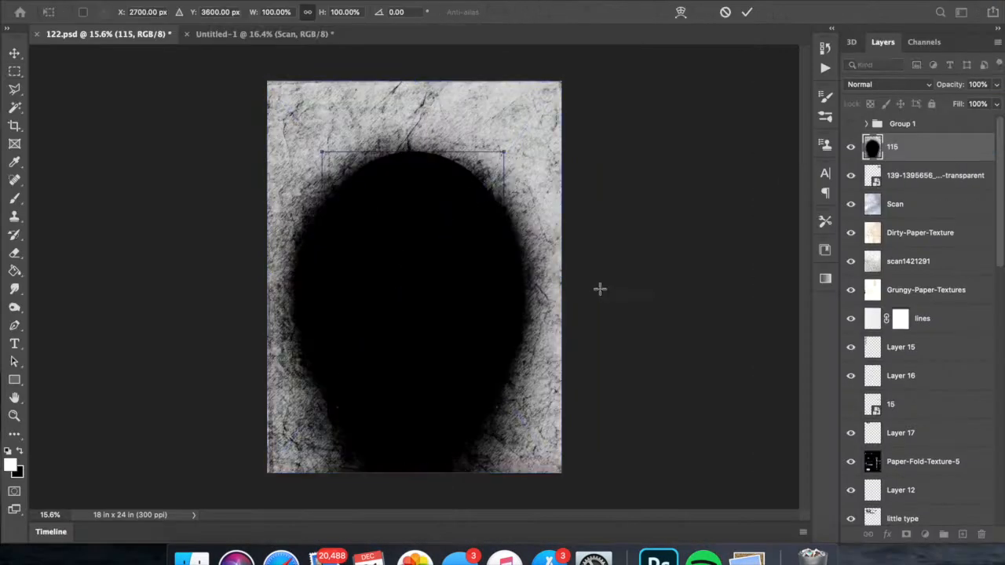
- Blend texture 115 in Soft Light at 47% opacity and 43% fill, enlarged beyond the canvas
click(872, 84)
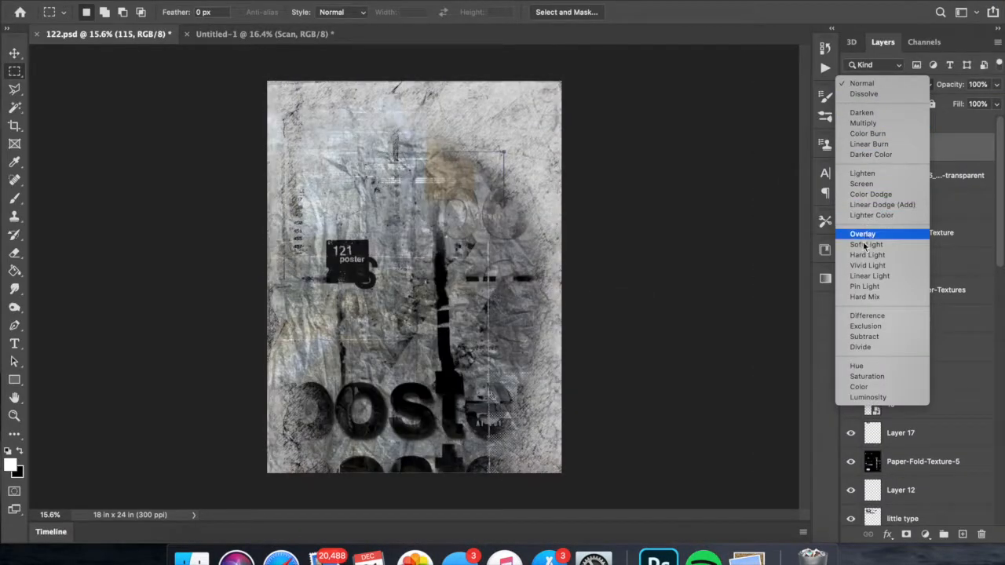
click(866, 245)
key(super+i)
key(super+i)
click(996, 84)
drag(996, 101, 957, 103)
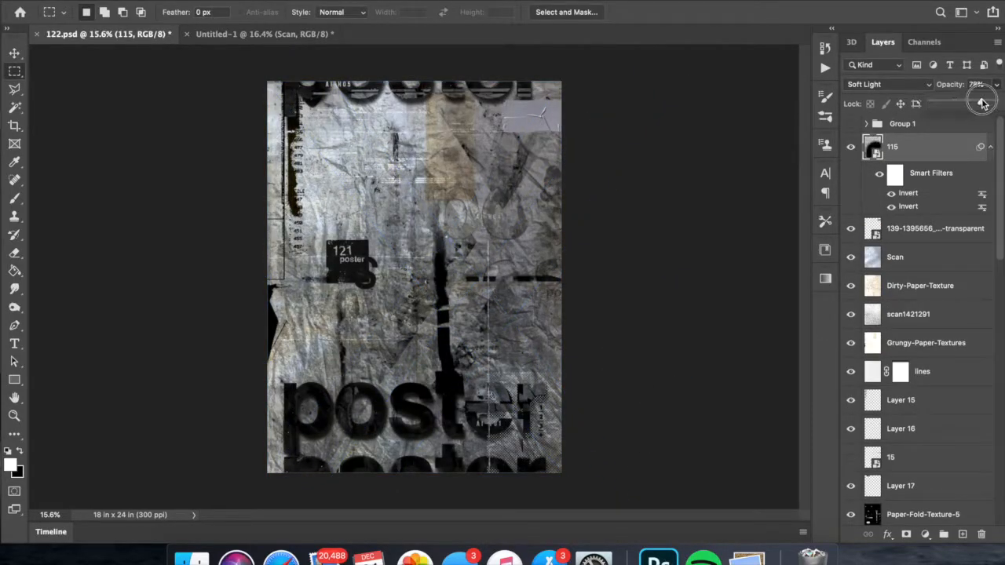
drag(980, 99, 985, 103)
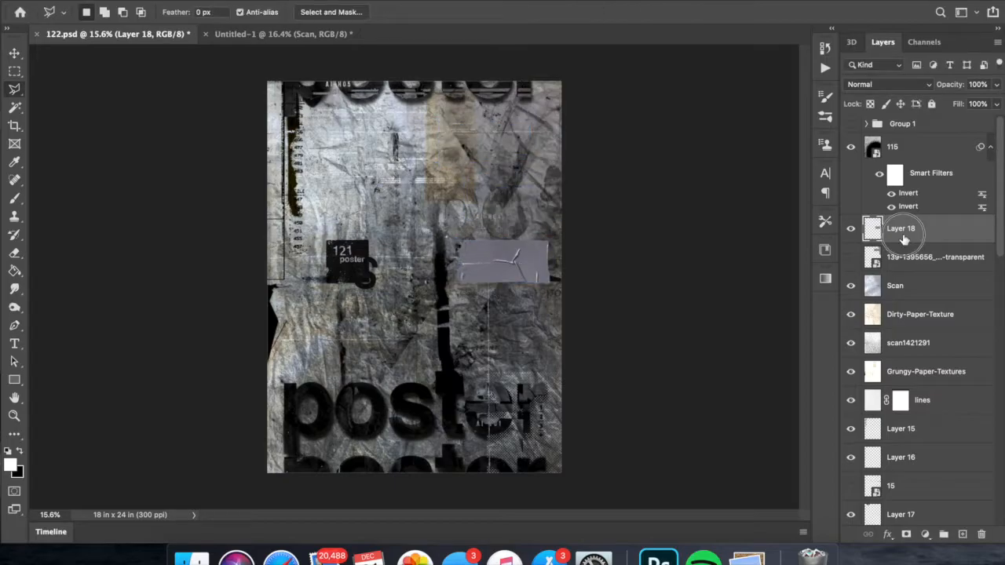
- Shrink the cut-out duct tape piece and move it to the poster's upper edge, right of centre
drag(527, 268, 518, 120)
drag(544, 136, 503, 116)
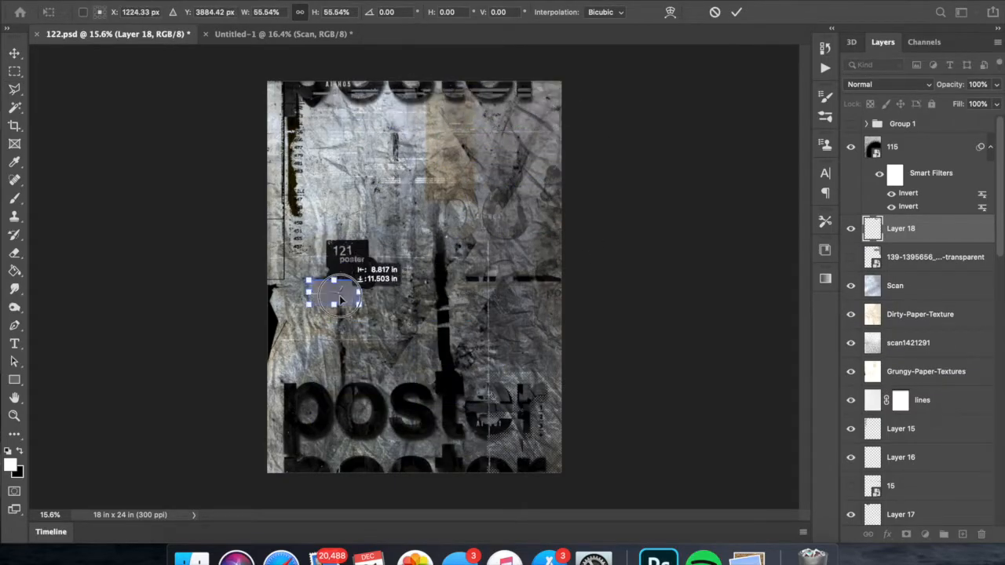
key(Return)
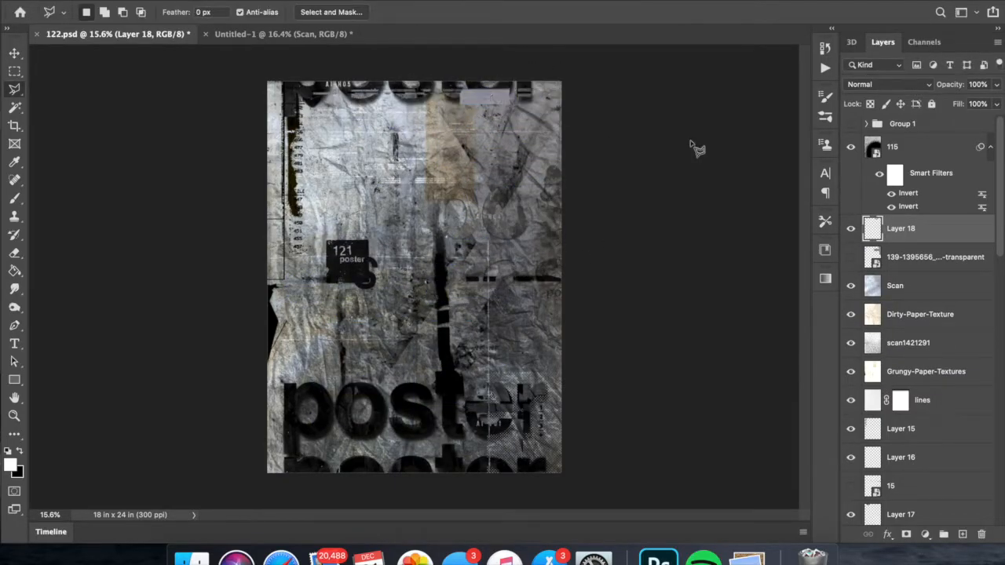
- Review texture 115, the Scan layer and the rest of the layer stack against the poster
click(874, 147)
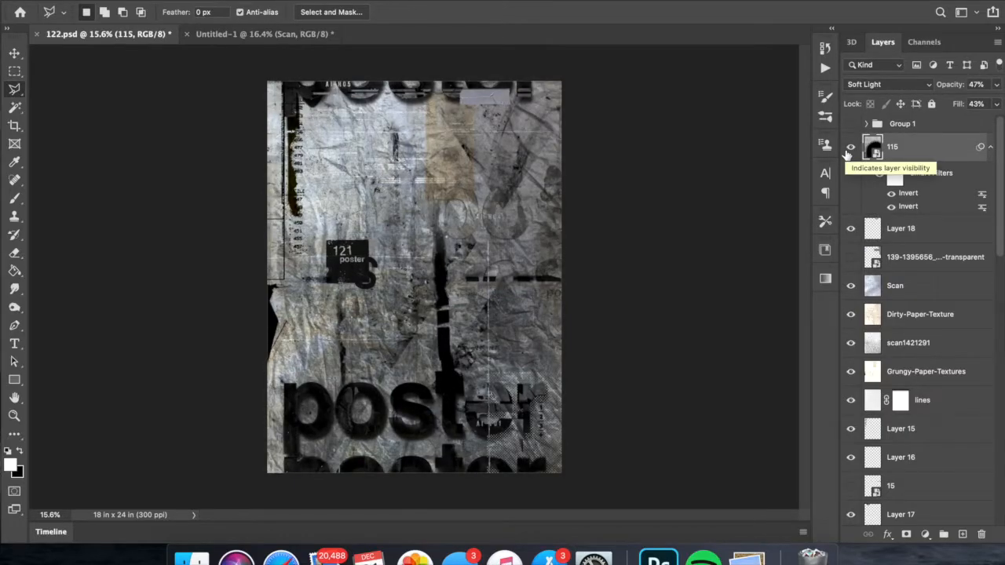
scroll(890, 240, down, 10)
scroll(899, 276, up, 10)
click(891, 264)
click(891, 281)
scroll(890, 267, down, 15)
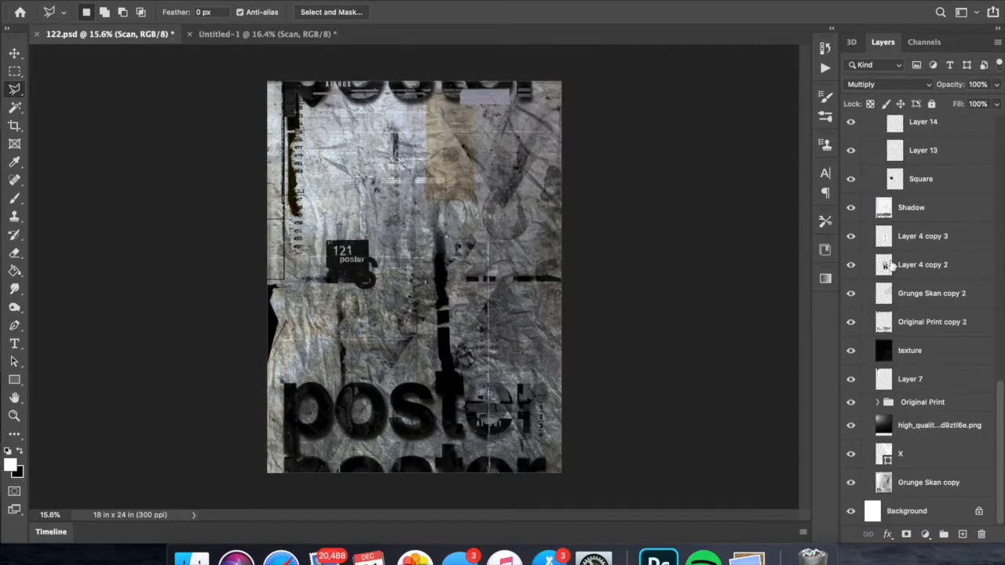
scroll(890, 267, up, 1)
- Raise the opacity of a texture layer in the stack and rescale it
click(887, 445)
click(996, 84)
drag(936, 99, 983, 99)
key(super+t)
drag(671, 156, 768, 228)
key(Return)
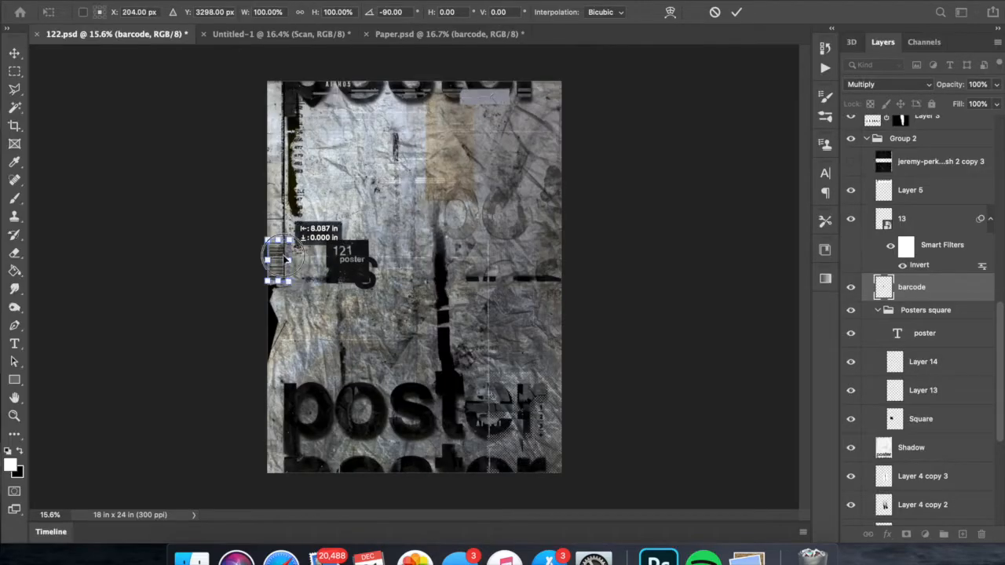
- Place the barcode from Paper.psd at the poster's left edge, blended with Multiply
key(Return)
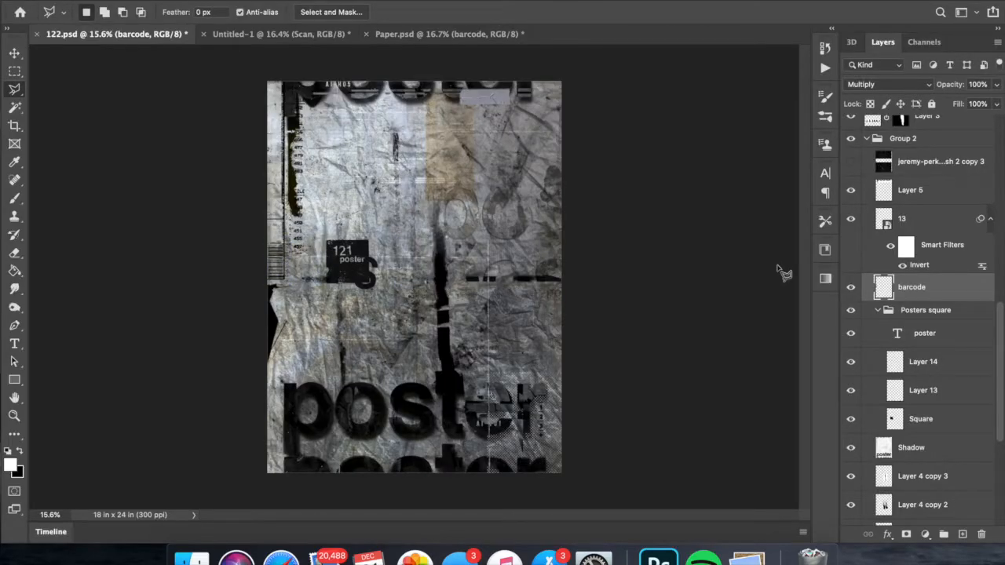
- Rename the tape piece's layer to "Duct tape"
scroll(897, 380, down, 10)
scroll(898, 379, up, 20)
double_click(903, 229)
text(Duct tape)
key(Return)
- Move the duct tape over the poster's upper-right corner and set its opacity to 91%
key(super+t)
drag(510, 104, 585, 94)
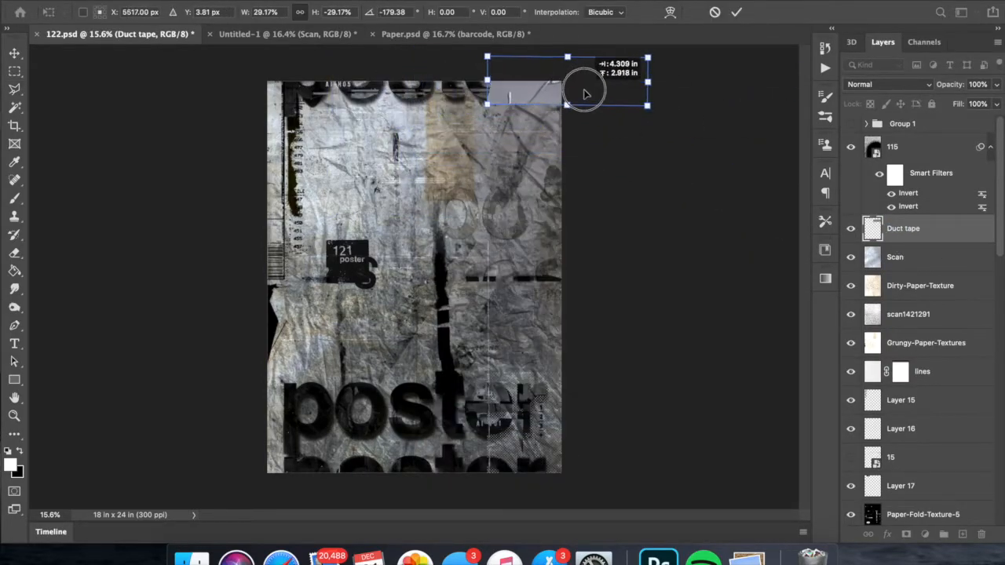
key(Return)
drag(997, 85, 989, 103)
- Set the halftone layer 13 to the Multiply blend mode
scroll(884, 352, down, 15)
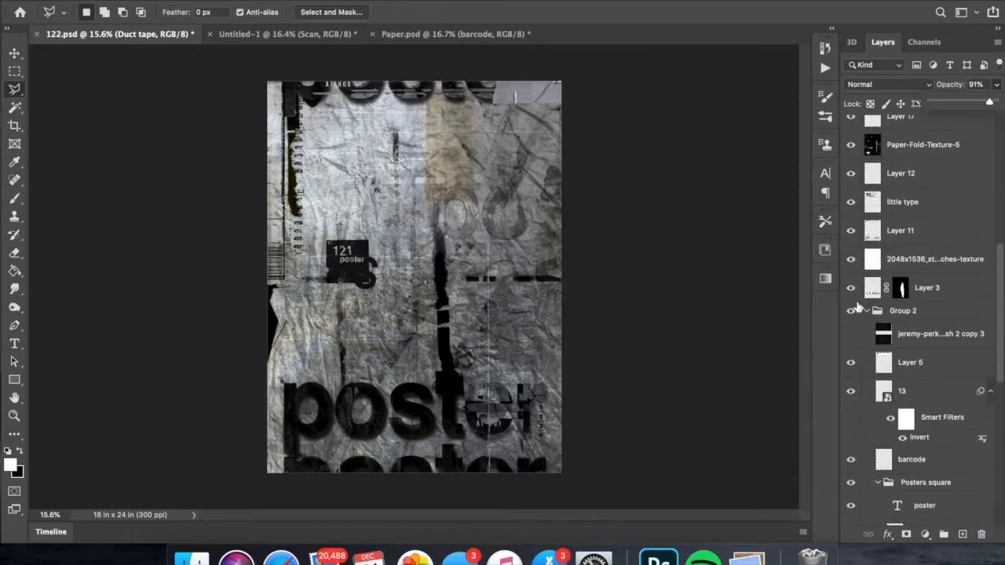
scroll(904, 314, up, 6)
click(911, 235)
click(887, 84)
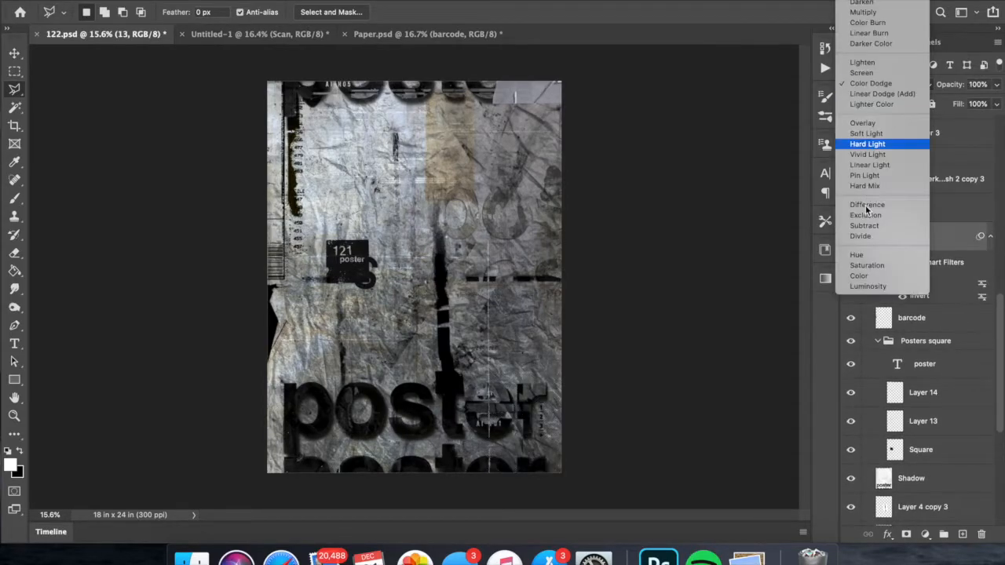
click(864, 20)
- Move the halftone texture 13 toward the poster's right edge and mask it to a block in the lower-right corner
key(ctrl+t)
drag(530, 413, 598, 412)
key(Return)
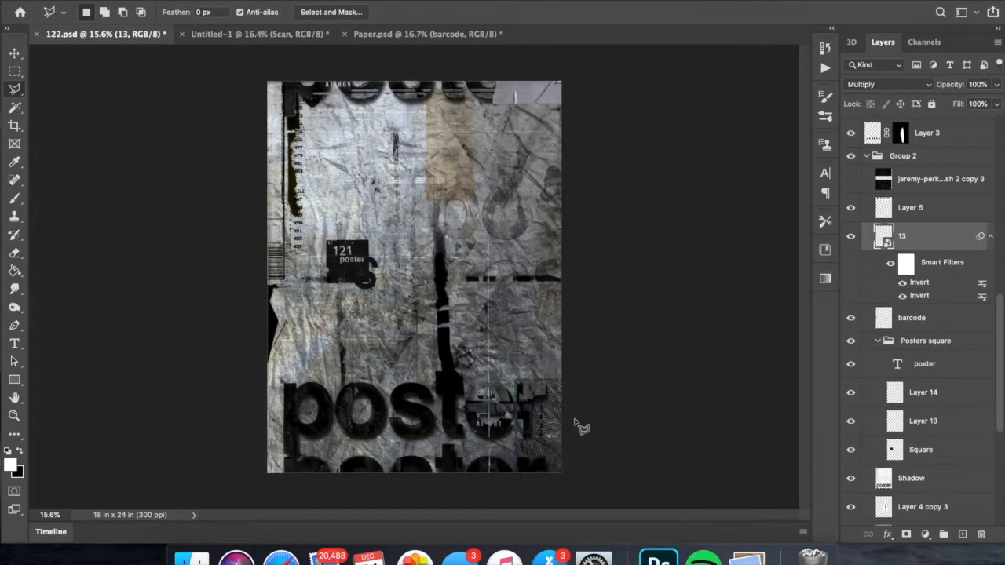
key(super+t)
key(Return)
key(m)
- Add a centred text box across the poster's upper part reading "EveryDay" in black Helvetica Bold at 120 pt
scroll(360, 181, down, 3)
key(t)
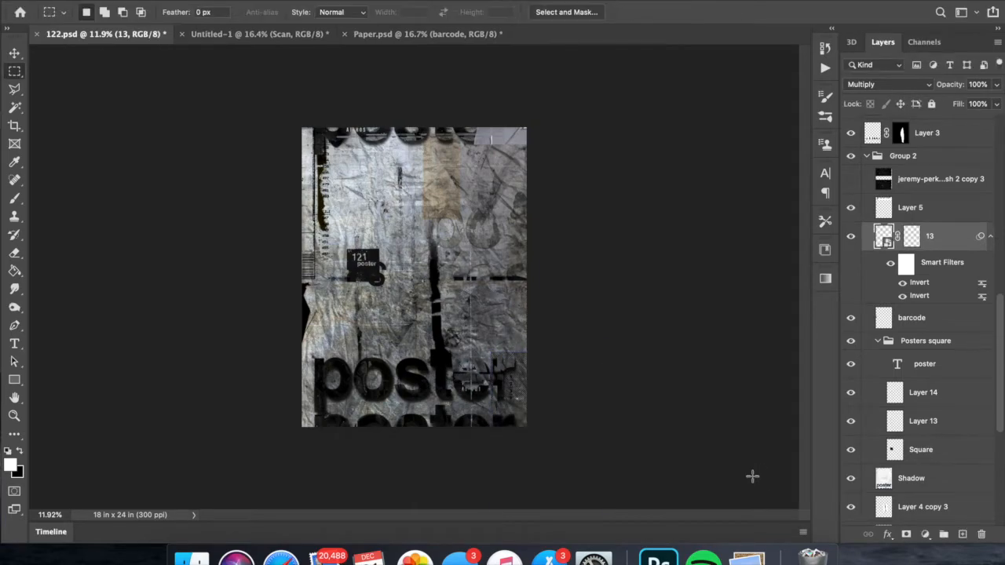
scroll(414, 277, up, 3)
drag(322, 142, 578, 226)
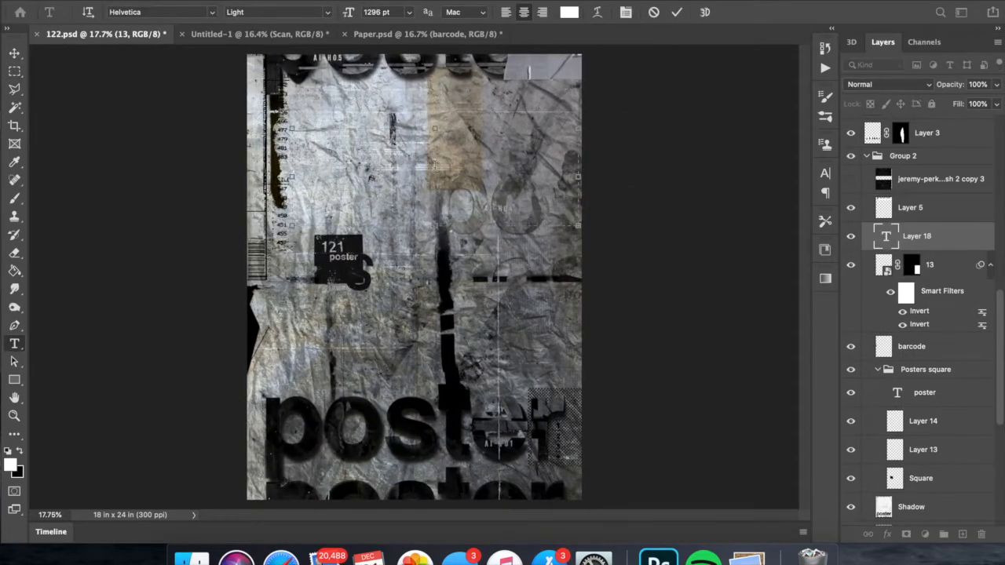
text(EveryDay)
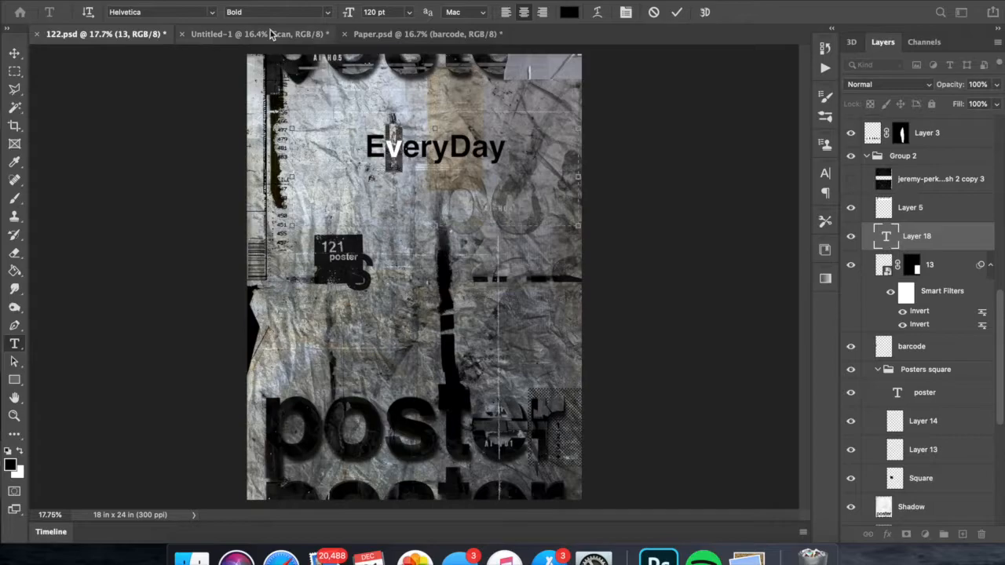
- Set individual title letters in Gotham and AkzidenzGrotesk and the D in Microgramma D Extended, separating the words as "Every Day"
click(212, 12)
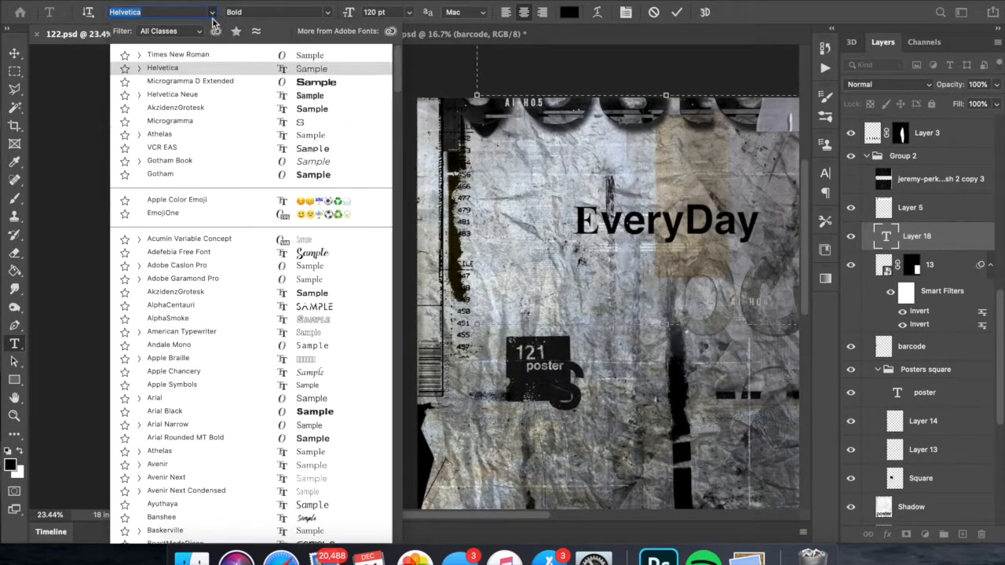
click(186, 175)
click(212, 13)
click(183, 124)
click(212, 13)
drag(684, 228, 747, 228)
click(218, 107)
click(678, 227)
- Set the letter a in "Day" in a different, lighter typeface
click(212, 12)
scroll(220, 351, down, 2)
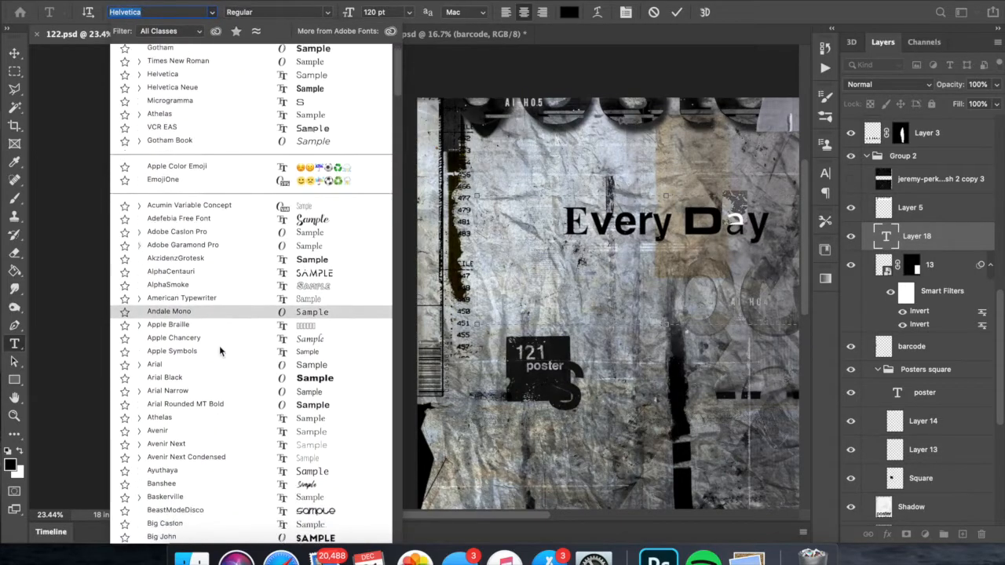
scroll(220, 351, down, 5)
click(220, 351)
click(212, 12)
- Set the r of "Every" in a different, lighter typeface and the v in Gotham
click(649, 223)
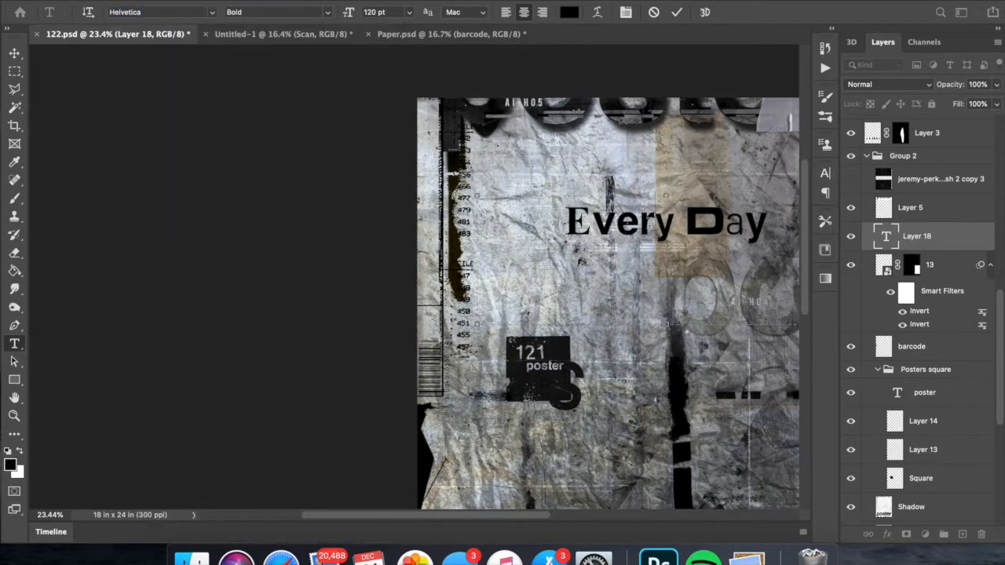
drag(639, 224, 653, 224)
click(212, 13)
scroll(227, 236, down, 10)
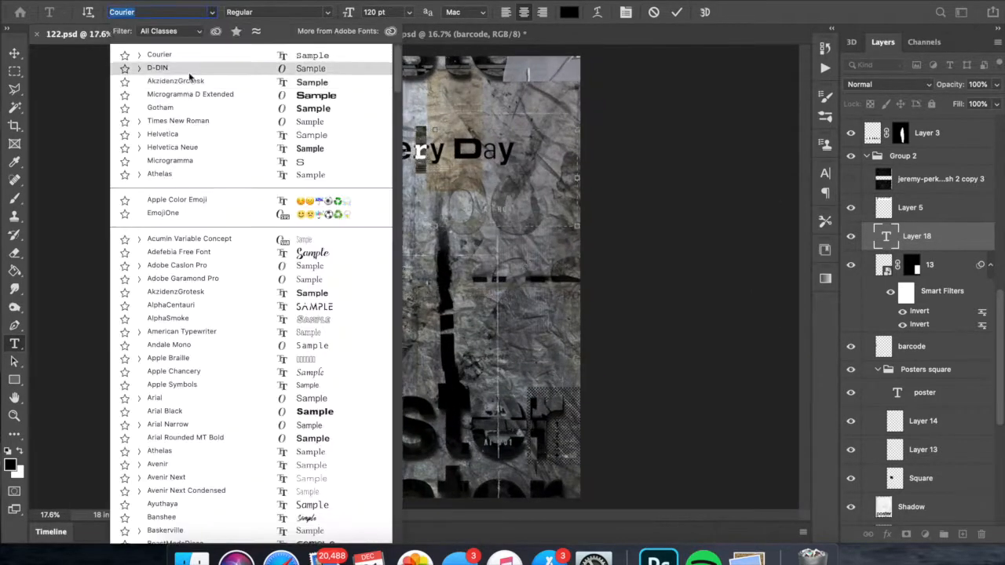
scroll(185, 165, down, 10)
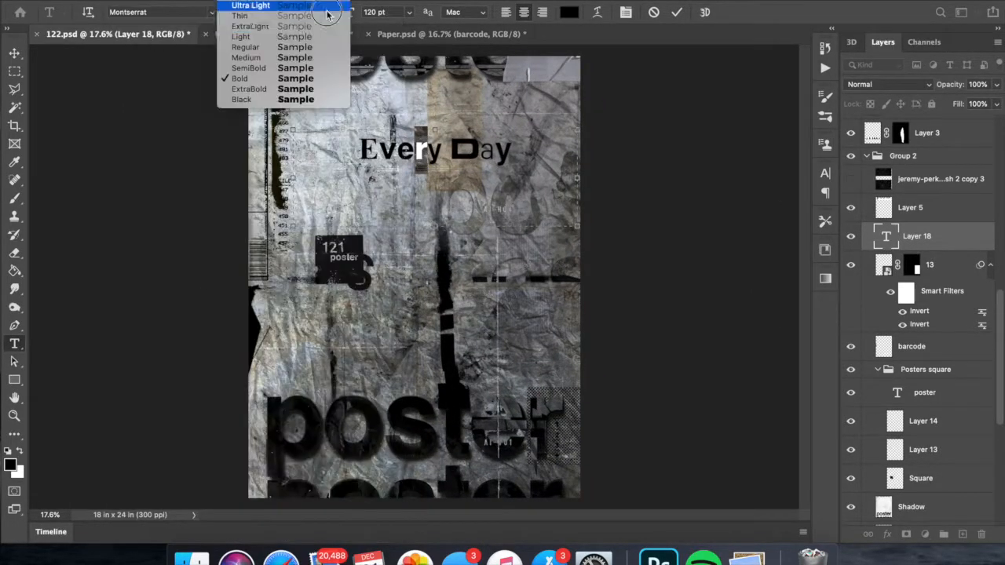
click(251, 47)
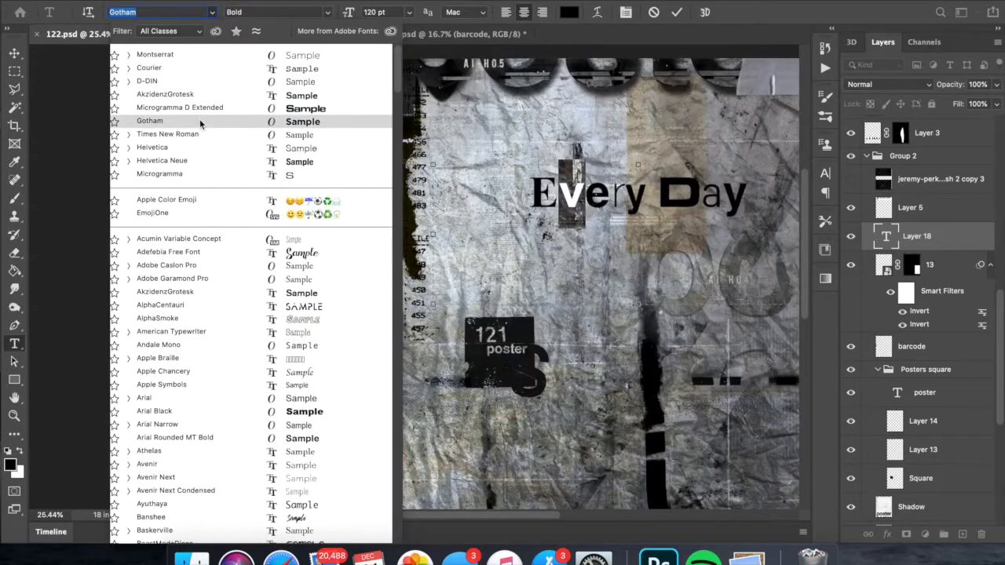
click(190, 124)
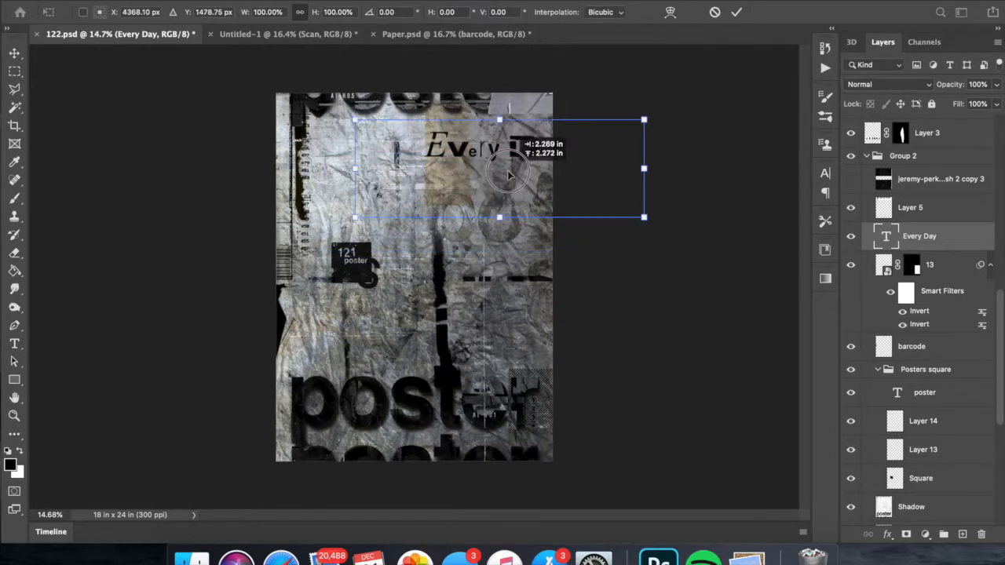
- Add a vertical guide at about 3.5 in along the numbered square's left edge and align the Every Day text to it
drag(507, 279, 488, 263)
key(super+semicolon)
key(super+r)
drag(35, 201, 337, 202)
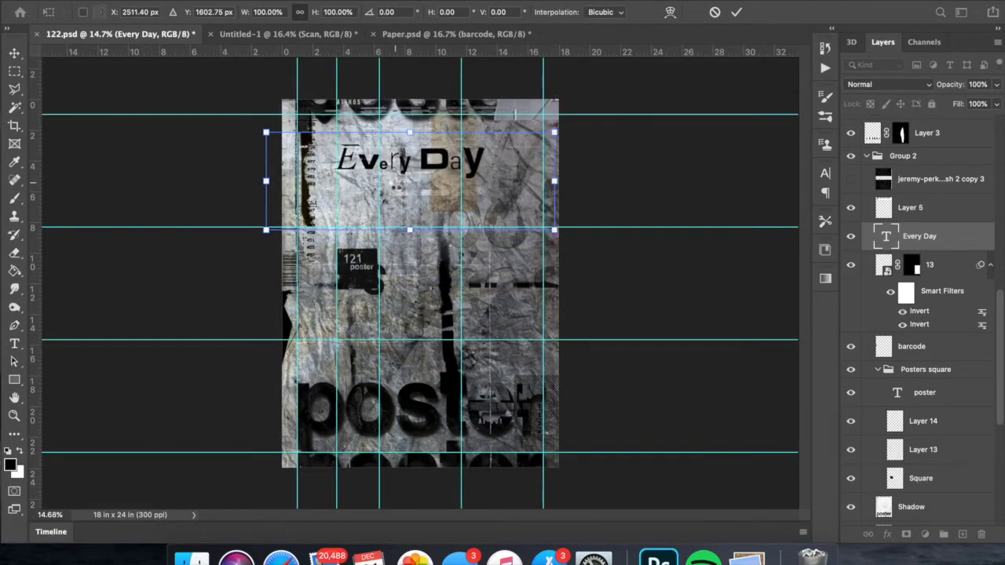
key(super+semicolon)
- Scale down the Every Day text and adjust its size and position near the poster's upper left
drag(397, 187, 397, 177)
drag(554, 220, 512, 217)
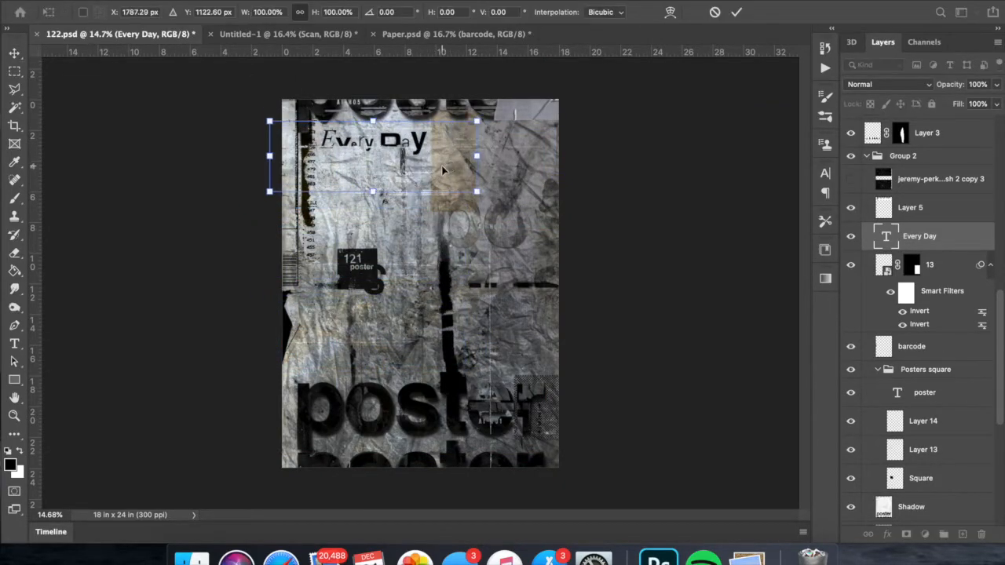
key(super+t)
drag(477, 189, 510, 203)
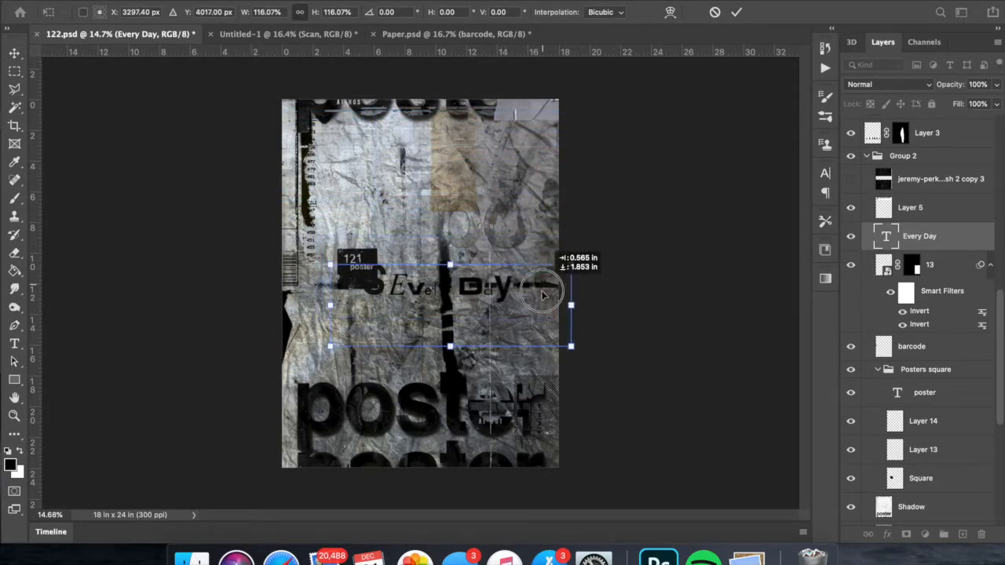
- Break the Every Day text into two lines and set its leading to 110 pt
click(14, 343)
click(400, 319)
key(Return)
key(super+a)
click(825, 174)
click(801, 211)
click(778, 211)
text(100)
- Move the Every Day text to the poster's right side and lower its layer to just above Grunge Skan copy
drag(419, 336, 570, 324)
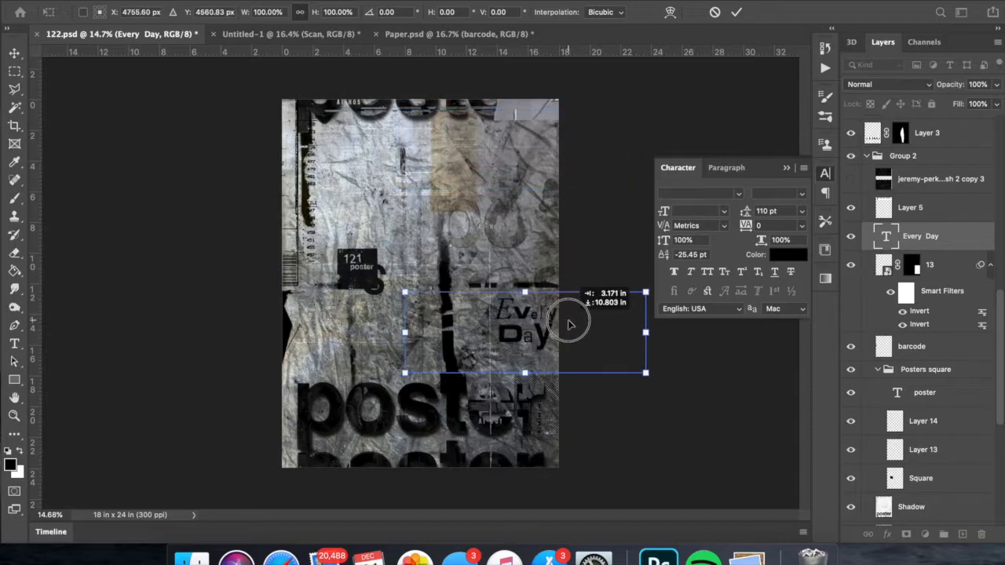
drag(376, 334, 541, 351)
drag(915, 237, 914, 383)
drag(913, 397, 914, 469)
- Rotate the Every Day text to read vertically, enlarge it and place it along the poster's right side
key(super+t)
drag(550, 225, 532, 225)
drag(487, 285, 528, 241)
key(Return)
key(super+t)
drag(516, 173, 514, 347)
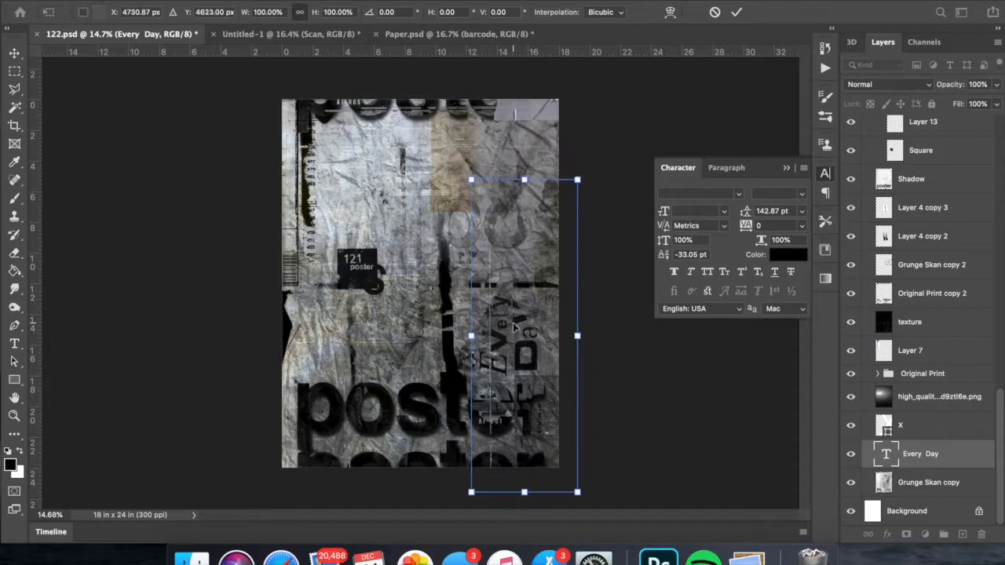
key(Return)
click(851, 457)
click(851, 457)
- Rotate the Every Day text back to horizontal, scale it to about 71% and place it below the 121 square
key(super+t)
drag(609, 260, 613, 435)
drag(455, 368, 458, 370)
drag(529, 390, 441, 361)
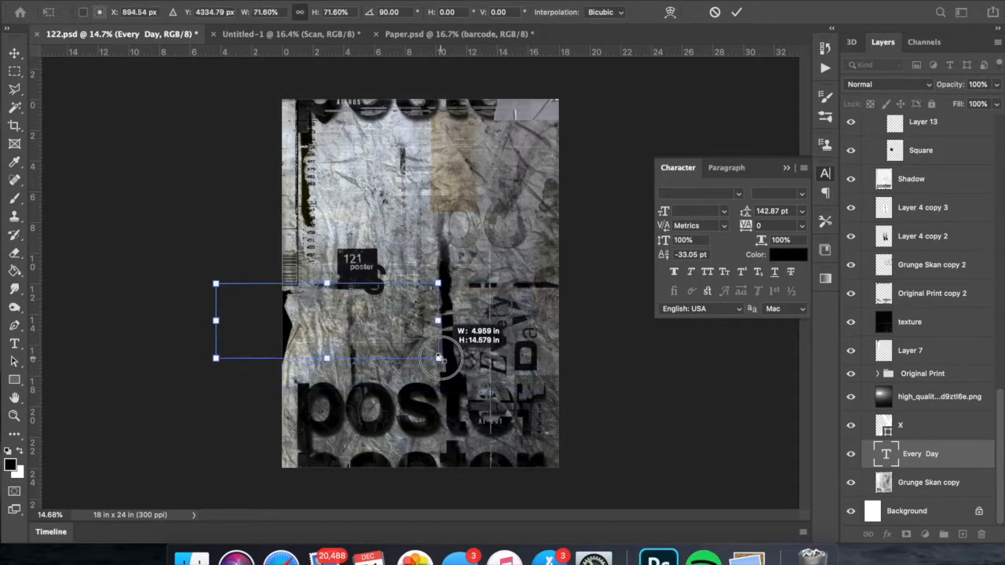
key(Return)
key(super+t)
mouse_move(367, 326)
mouse_down()
mouse_move(368, 351)
mouse_move(369, 339)
mouse_up()
key(Return)
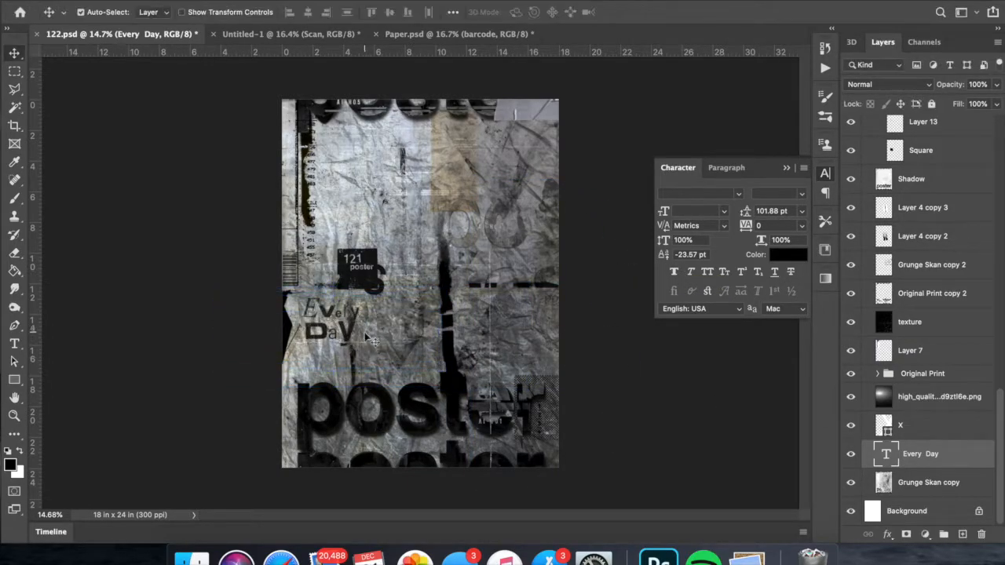
- Place the design lab credit text near the poster's upper left and break it into two lines
click(454, 151)
key(super+t)
key(Return)
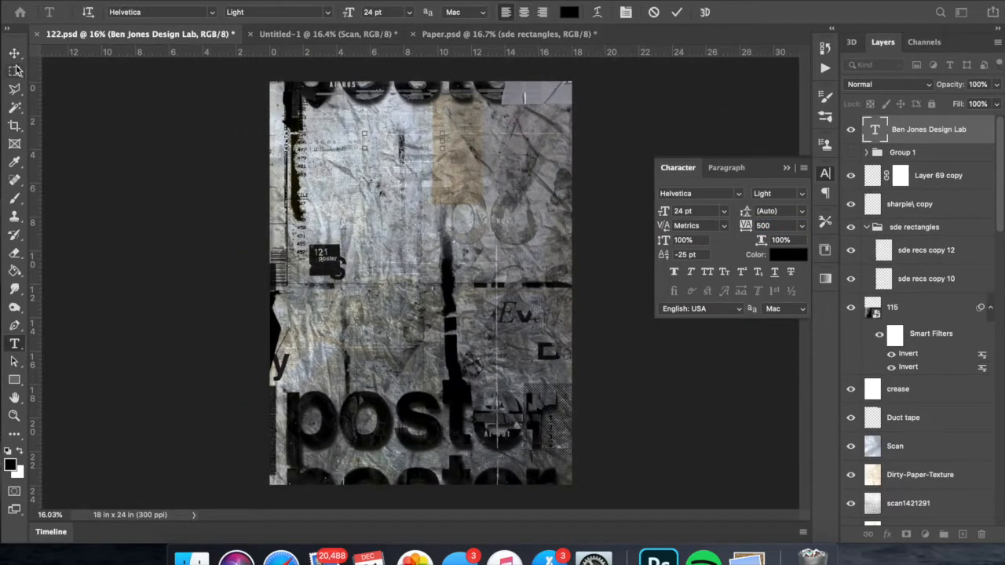
click(14, 52)
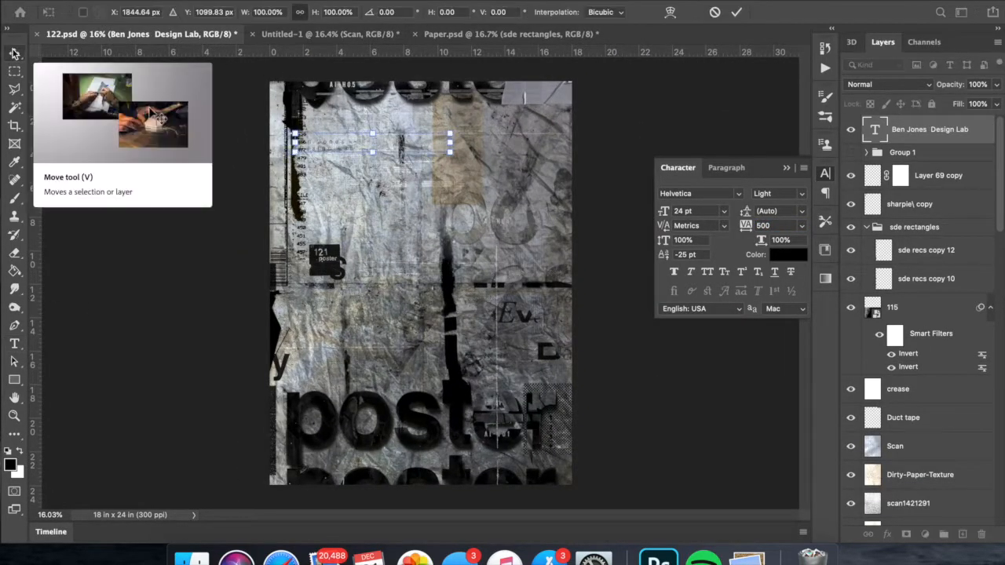
key(t)
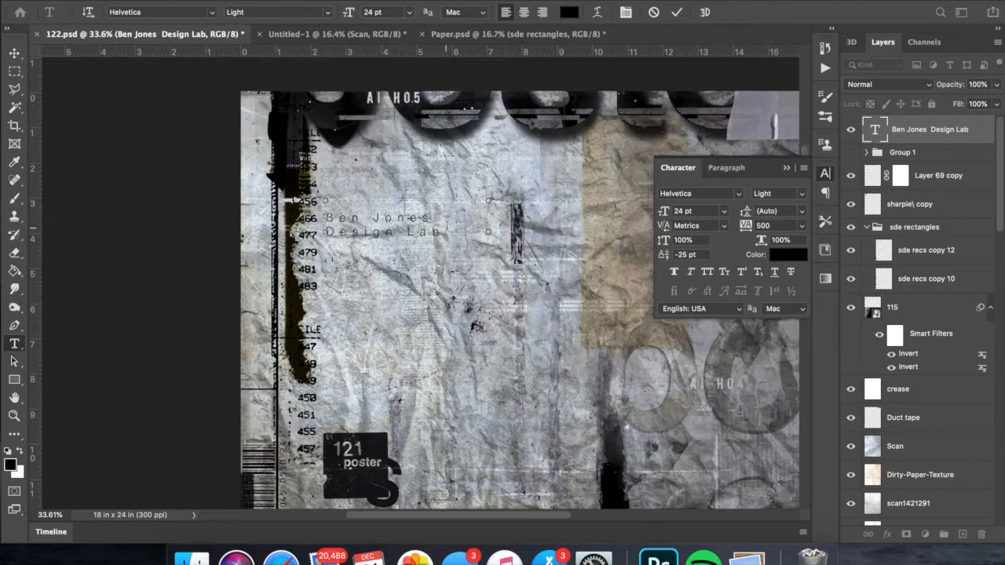
key(v)
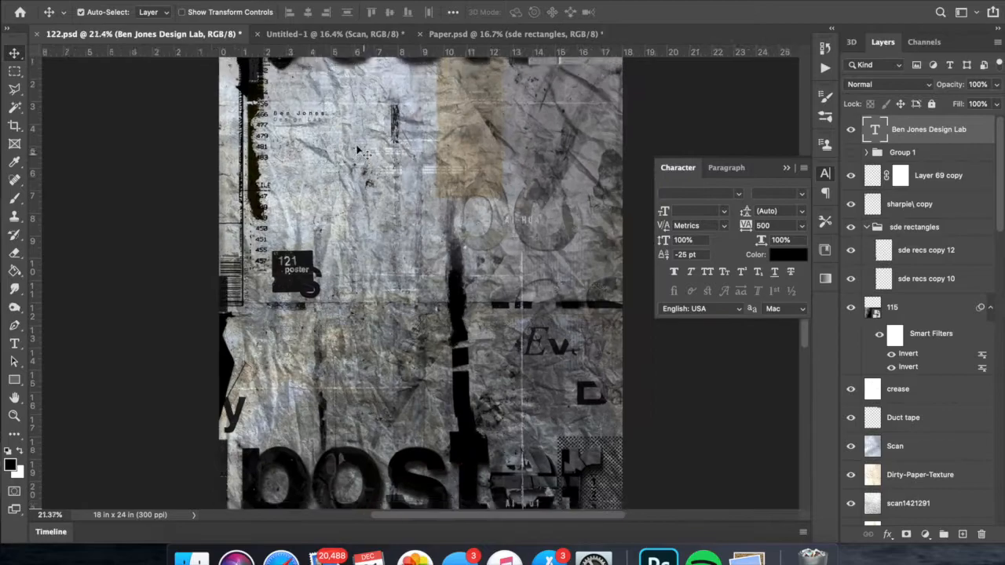
- Duplicate the design lab credit text below the original and replace the copy's wording with 12/21/2020
right_click(908, 398)
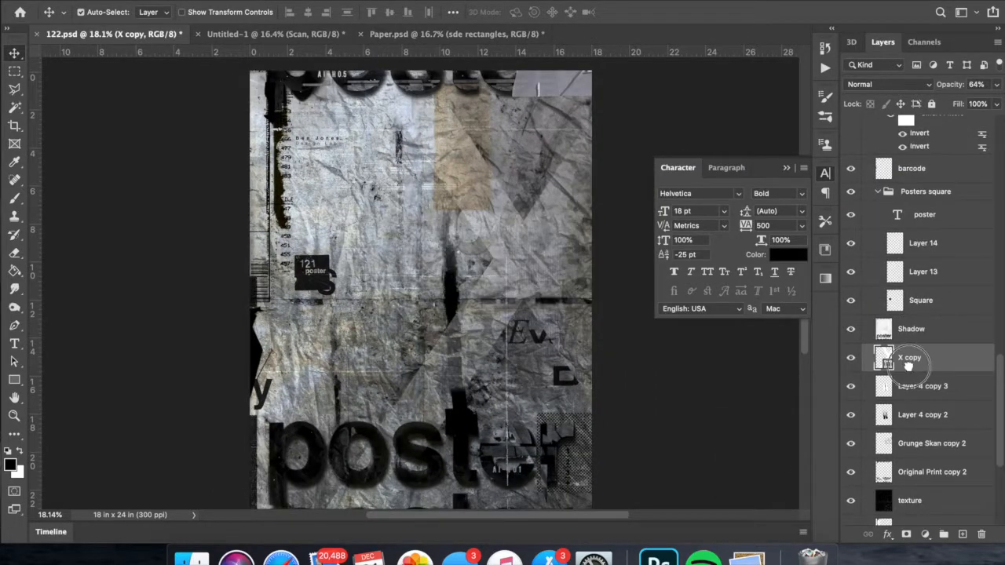
click(906, 534)
key(g)
right_click(934, 168)
click(832, 218)
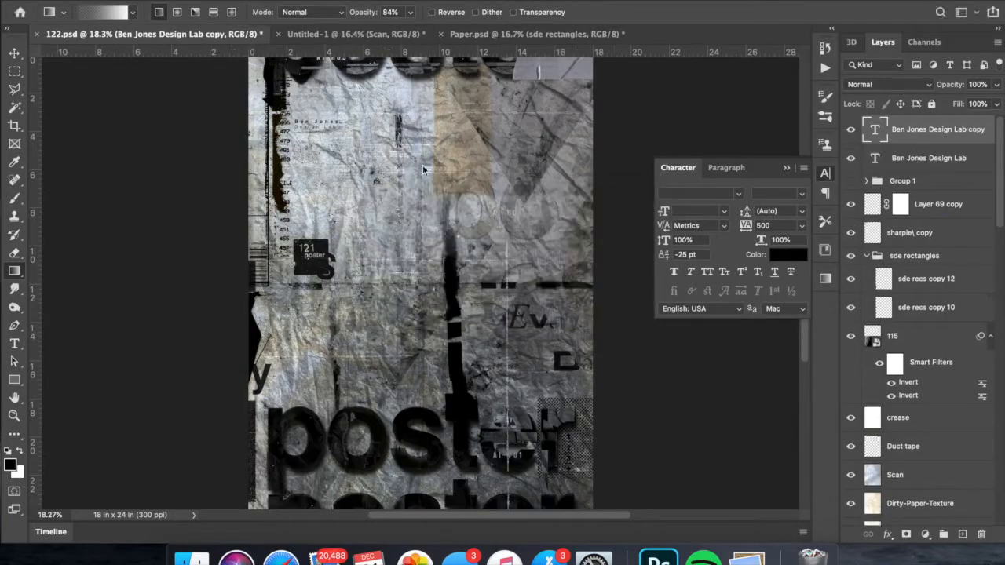
key(t)
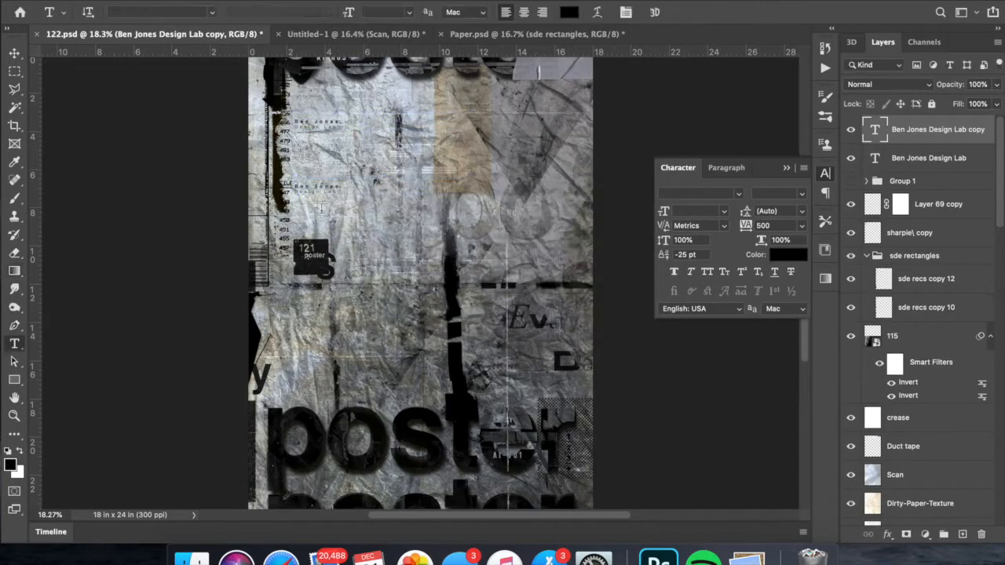
click(14, 54)
- Move the date and design lab credit together toward the poster's upper middle and adjust the spacing between them
key(super+t)
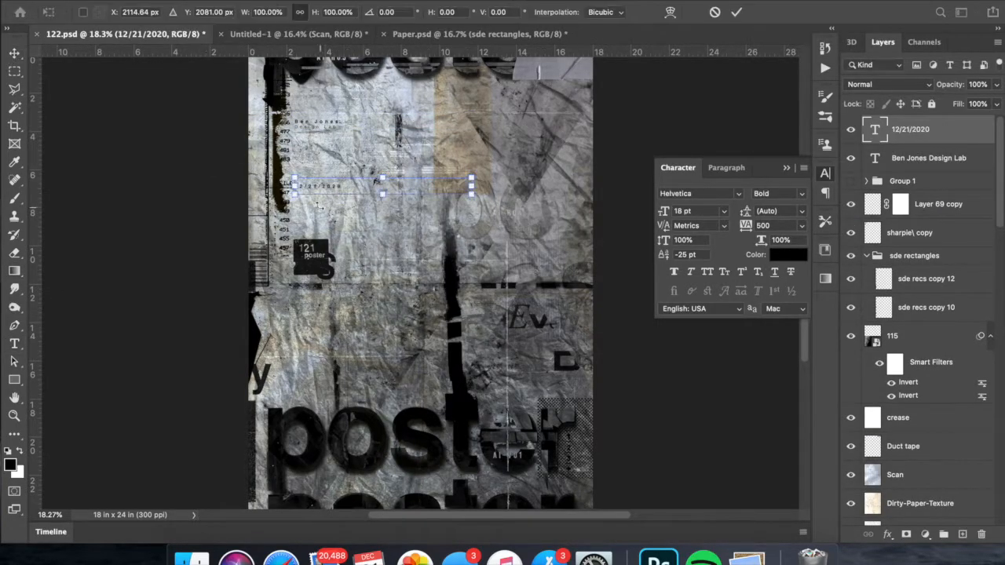
drag(314, 187, 314, 273)
key(Return)
click(929, 158)
shift+click(915, 130)
key(super+t)
drag(415, 316, 533, 317)
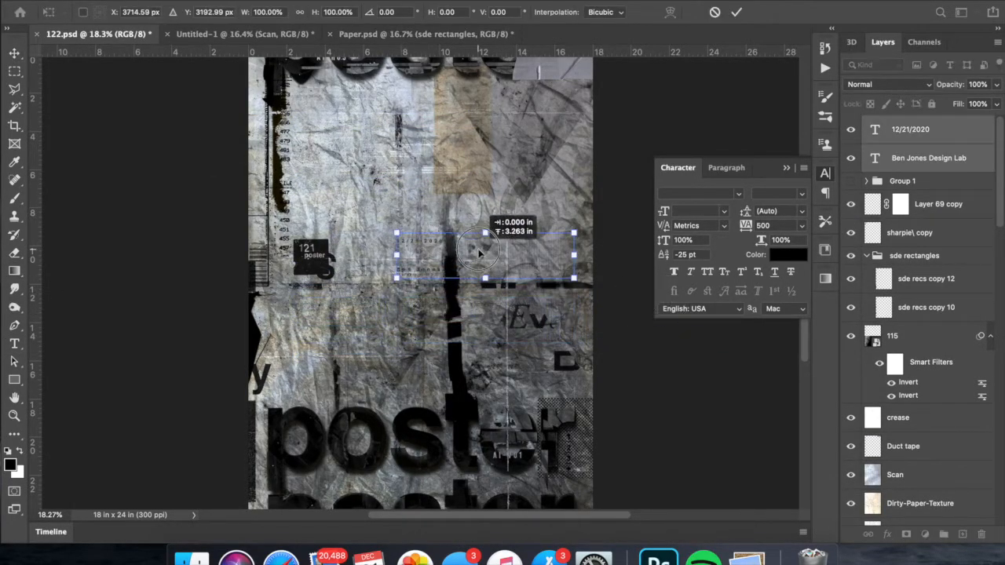
drag(445, 178, 446, 208)
key(Return)
click(911, 130)
drag(446, 186, 451, 218)
- Duplicate the design lab credit layer and change the copy's text to "TypeFace: Helvetica"
shift+click(929, 158)
right_click(907, 129)
click(793, 187)
key(super+t)
key(Return)
key(t)
right_click(903, 159)
click(790, 218)
drag(432, 119, 297, 187)
text(: Helvetica)
- Set the TypeFace: Helvetica text to Bold Oblique, restyle its first line and place the text below the 121 square
click(328, 12)
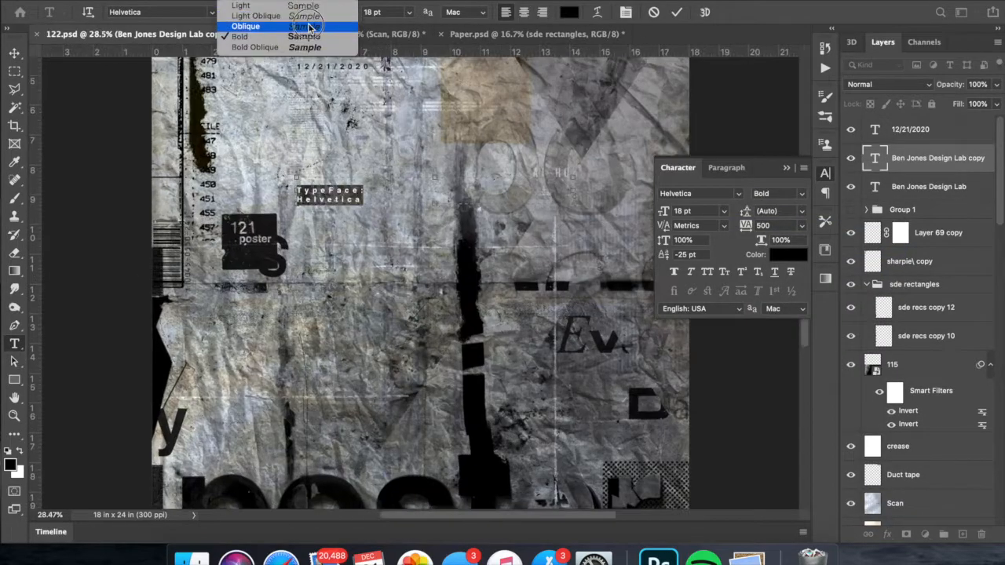
click(308, 47)
drag(365, 189, 297, 189)
click(327, 12)
click(303, 27)
click(14, 53)
scroll(426, 337, down, 2)
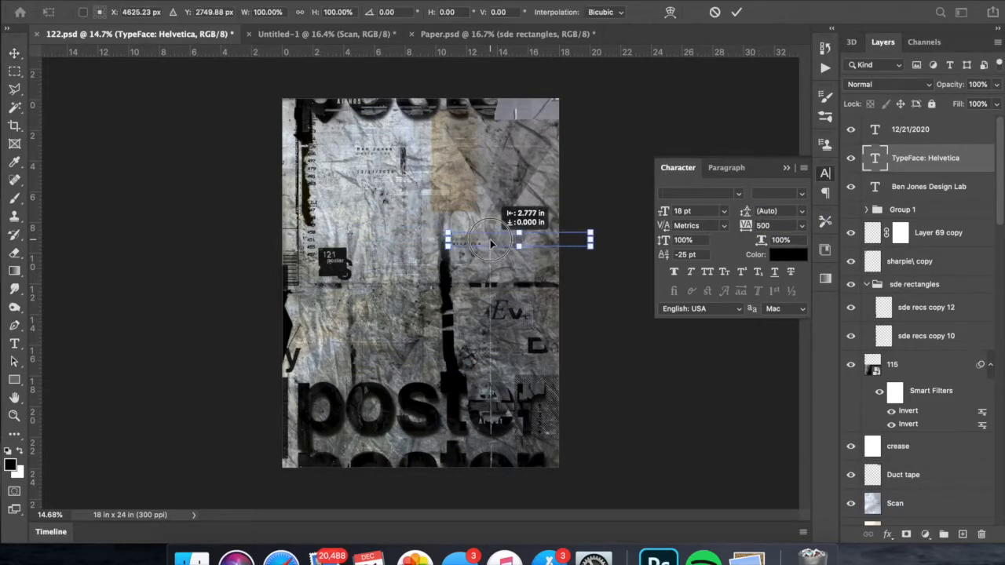
drag(507, 185, 496, 175)
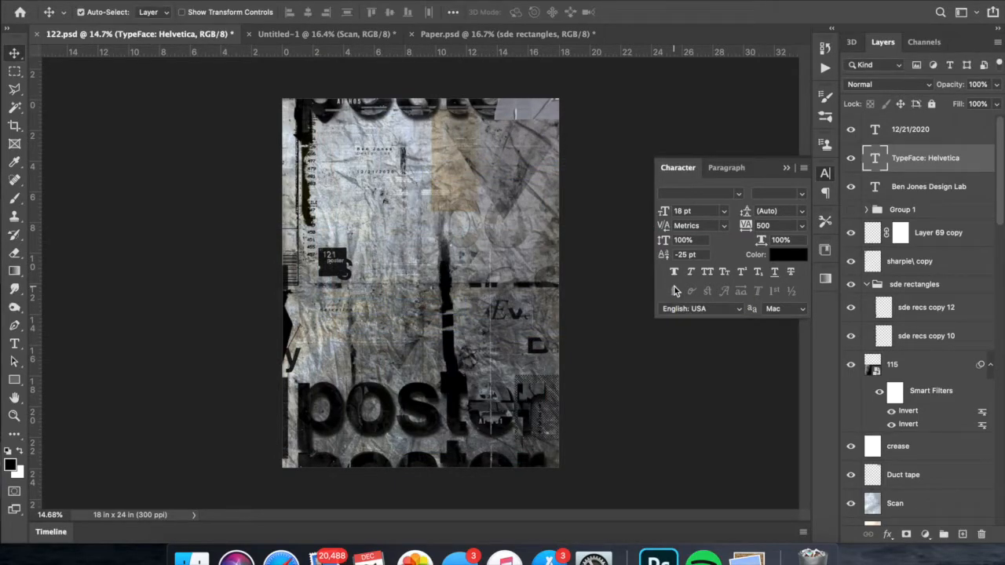
- Move the design lab credit text slightly higher above the date
click(929, 186)
key(ctrl+t)
key(Return)
drag(465, 153, 462, 133)
- Duplicate the Duct tape layer and lay the copy across the poster's upper-right corner
scroll(889, 301, down, 4)
drag(913, 364, 918, 404)
key(ctrl+t)
drag(494, 121, 480, 126)
key(Return)
key(ctrl+t)
drag(563, 126, 530, 99)
drag(637, 109, 555, 107)
key(Return)
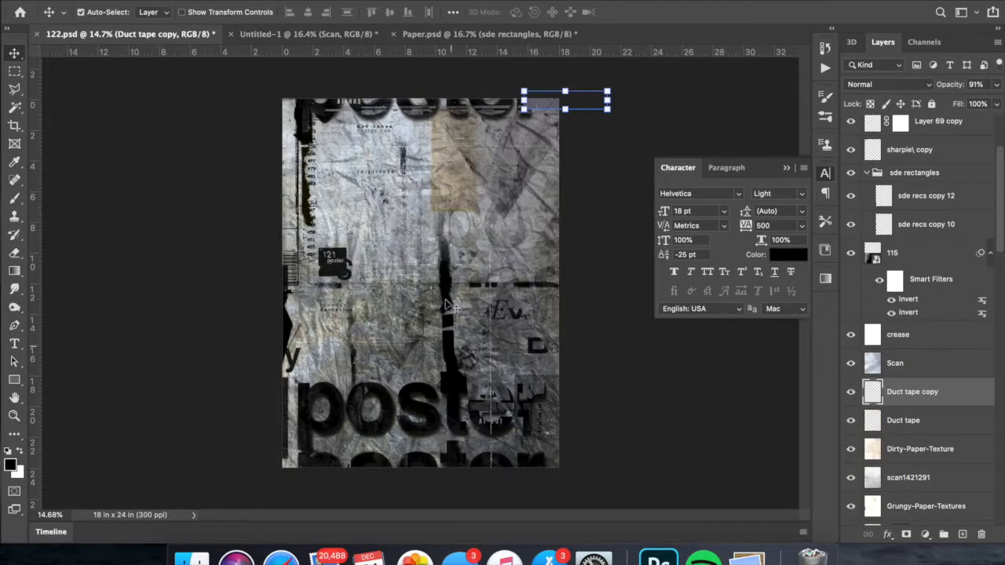
- Raise the duct tape copy in the layer stack, rotate it -90° and place it along the poster's lower-left edge
key(ctrl+shift+bracketright)
key(ctrl+t)
drag(298, 352, 152, 402)
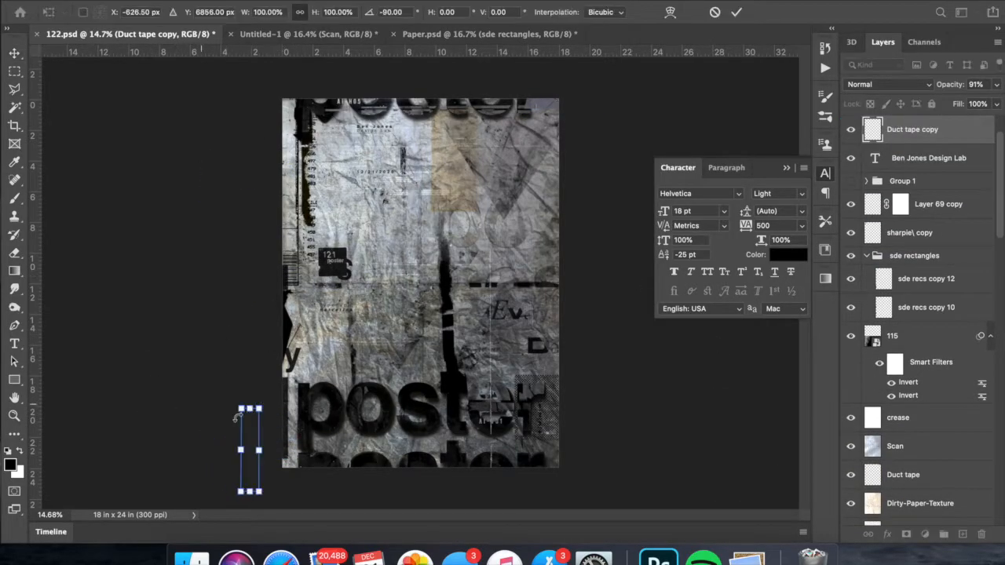
key(Return)
key(ctrl+t)
drag(276, 420, 276, 443)
key(Return)
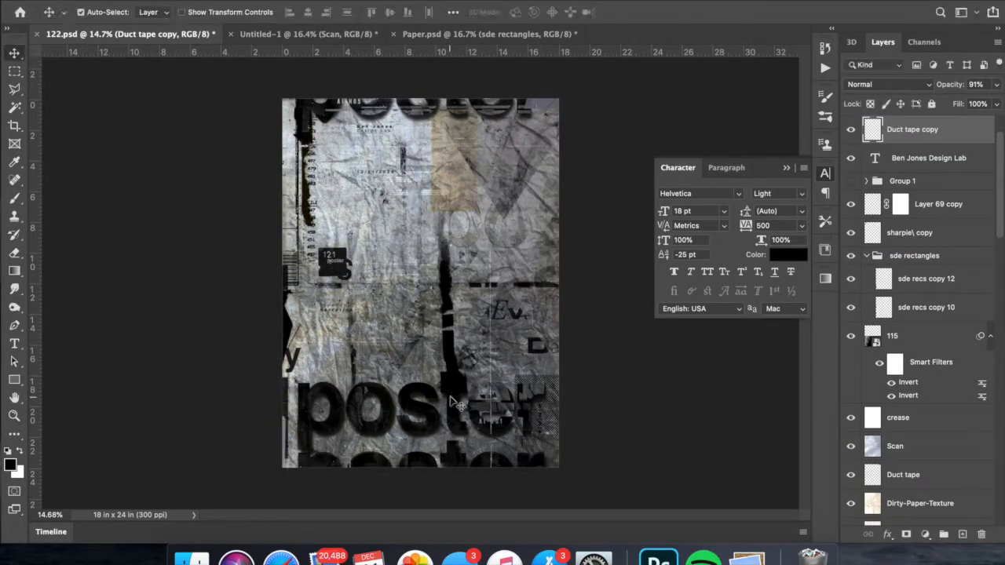
- Copy the FIBERS layer from Paper.psd into 122.psd and adjust its position over the poster
click(489, 34)
right_click(903, 385)
click(667, 447)
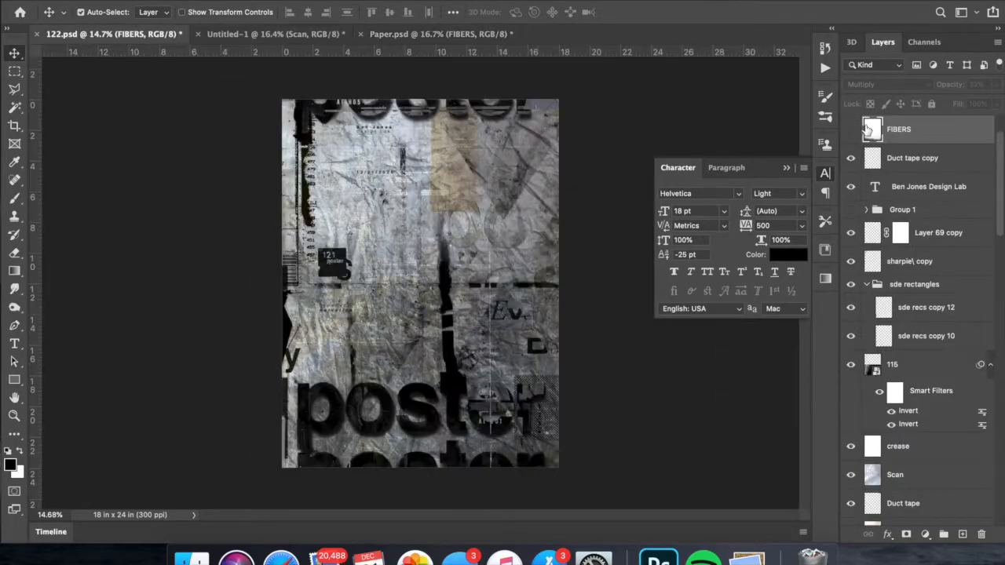
key(ctrl+t)
drag(577, 425, 577, 343)
key(Return)
scroll(577, 343, up, 3)
- Adjust the FIBERS layer's opacity and try other blend modes on it
click(997, 84)
mouse_move(953, 102)
mouse_down()
mouse_move(985, 102)
mouse_move(951, 102)
mouse_up()
click(888, 84)
click(873, 277)
click(888, 84)
click(875, 45)
- Move the FIBERS layer between Layer 14 and Layer 13 in the Posters square group and set it to Multiply
scroll(420, 283, down, 3)
drag(912, 134, 904, 473)
click(887, 84)
click(867, 23)
- Invert the FIBERS layer, shift it lower on the poster and fine-tune its opacity
key(ctrl+i)
click(996, 84)
drag(951, 103, 988, 102)
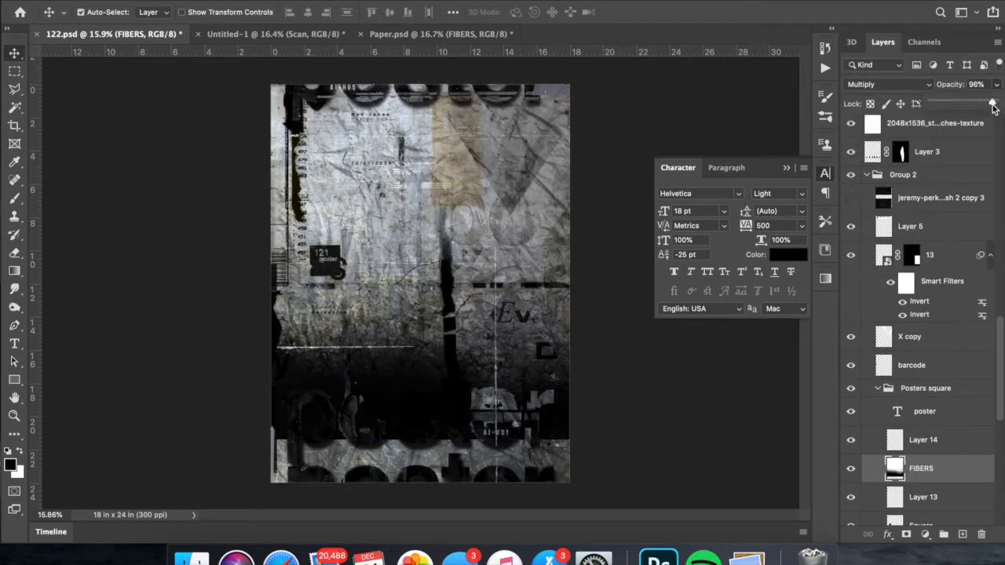
key(ctrl+t)
drag(598, 235, 602, 332)
key(Return)
click(996, 84)
drag(988, 103, 975, 106)
- Copy the Layer 42 copy texture from Paper.psd into 122.psd and move it above the duct tape copy
click(437, 35)
scroll(942, 348, up, 20)
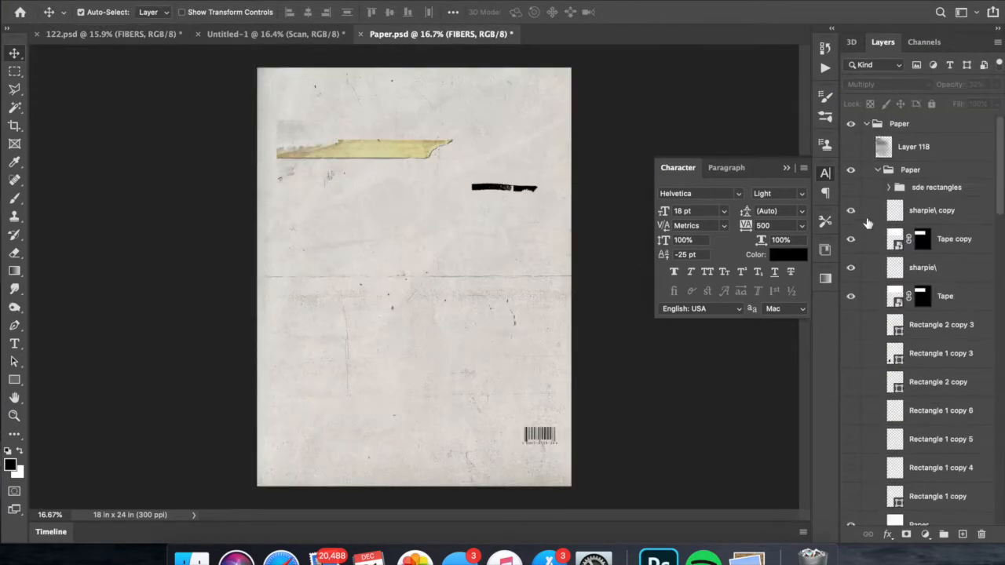
scroll(852, 383, down, 15)
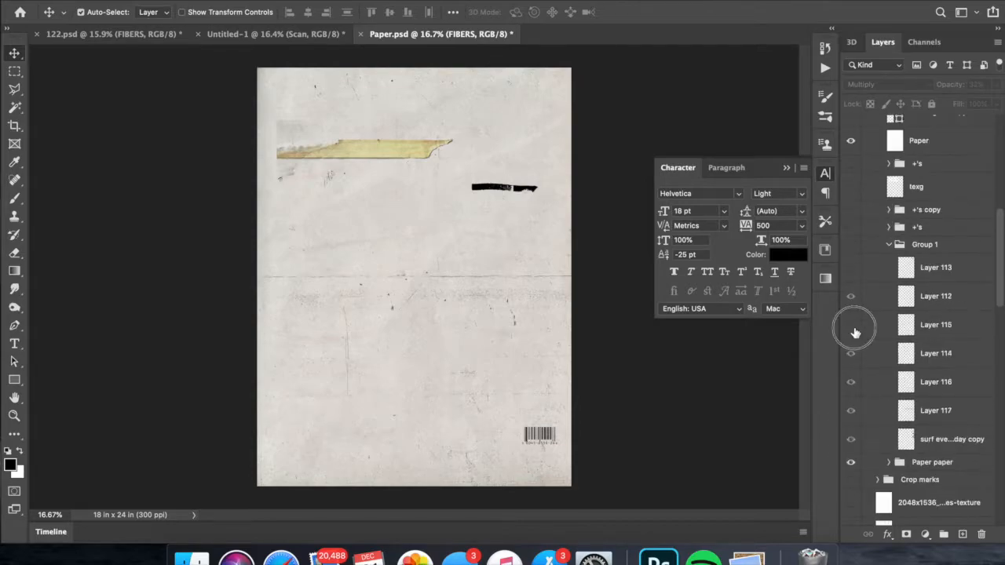
scroll(855, 390, down, 3)
click(919, 388)
right_click(918, 388)
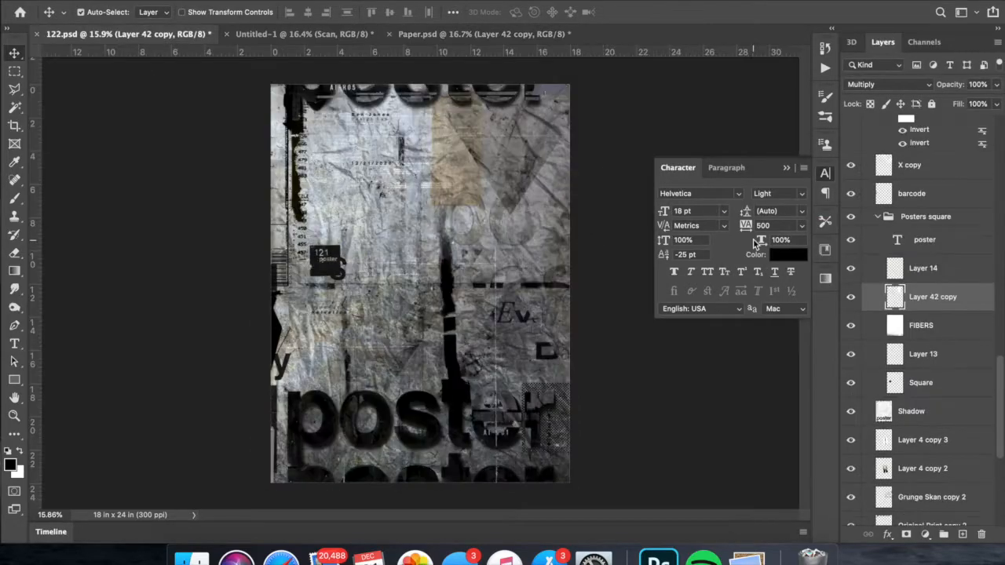
drag(932, 297, 914, 174)
key(super+t)
key(Return)
- Duplicate the Layer 42 copy texture and merge the duplicate with the original
right_click(948, 187)
click(828, 252)
key(Return)
shift+click(919, 215)
key(super+e)
- Reposition the merged Layer 42 texture over the middle of the poster and adjust its opacity
key(super+t)
drag(376, 252, 404, 252)
key(Return)
key(super+t)
key(Return)
drag(996, 85, 973, 104)
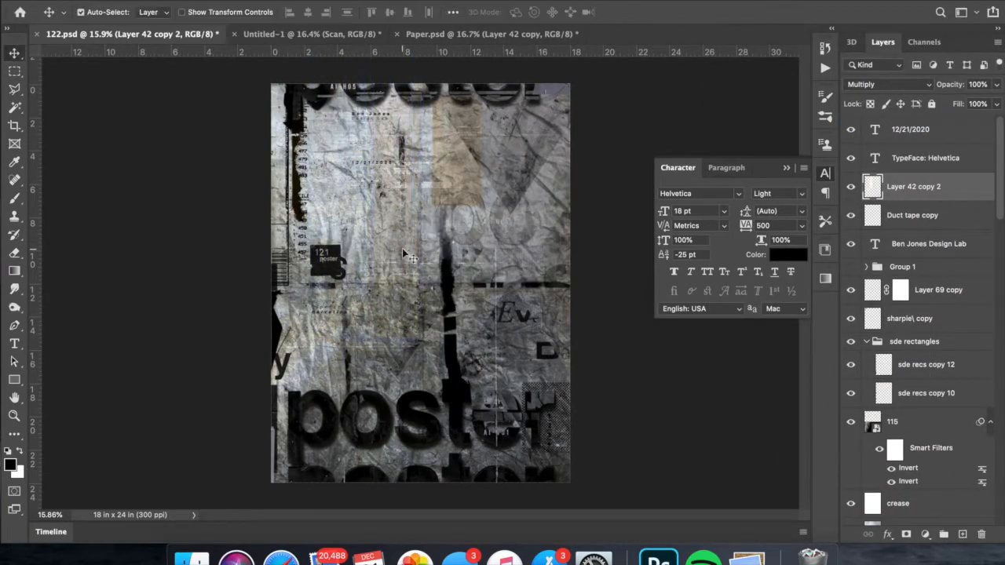
key(super+t)
key(Return)
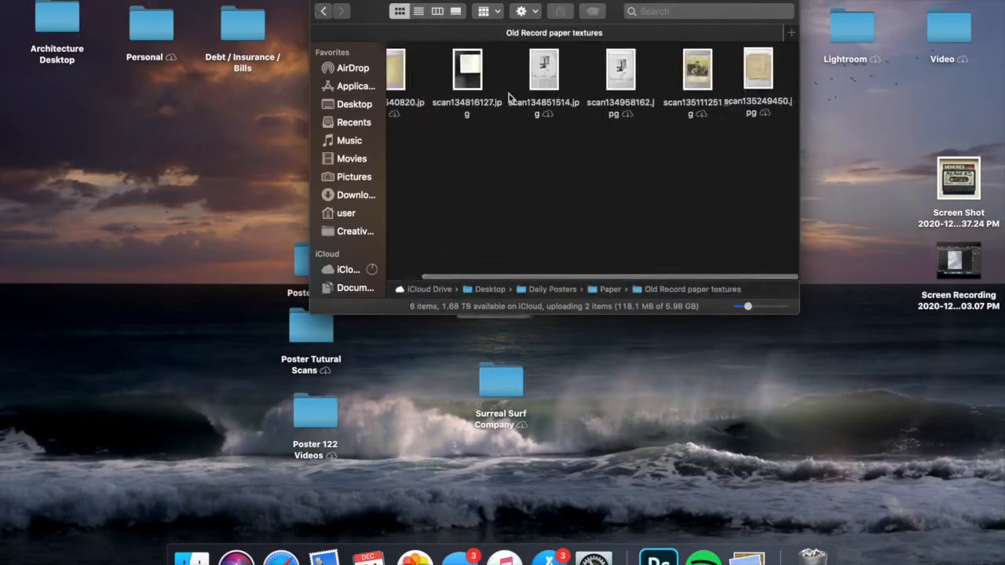
- Place scan134816127.jpg from the Old Record paper textures folder into the poster and enlarge it to about 249%
right_click(428, 83)
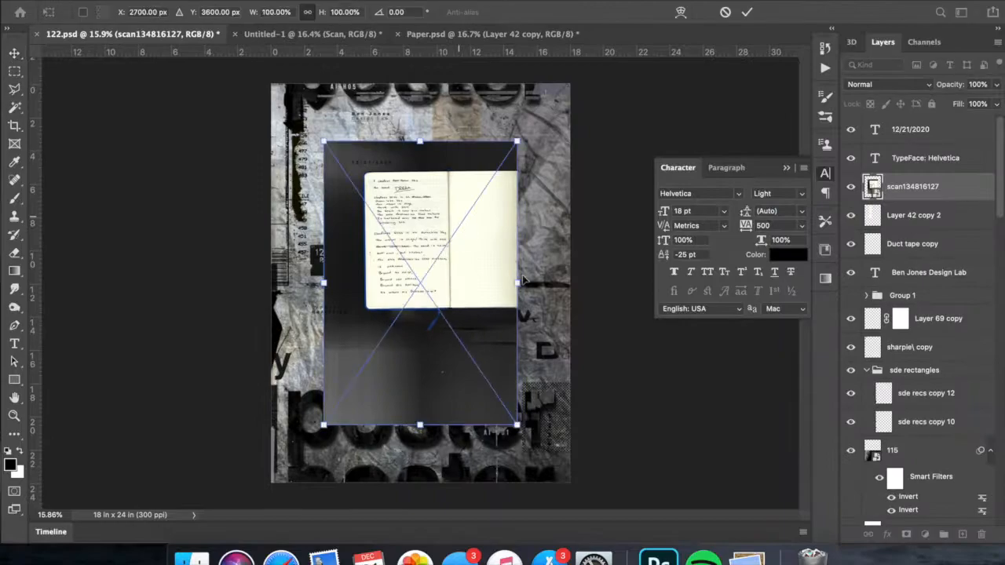
key(Return)
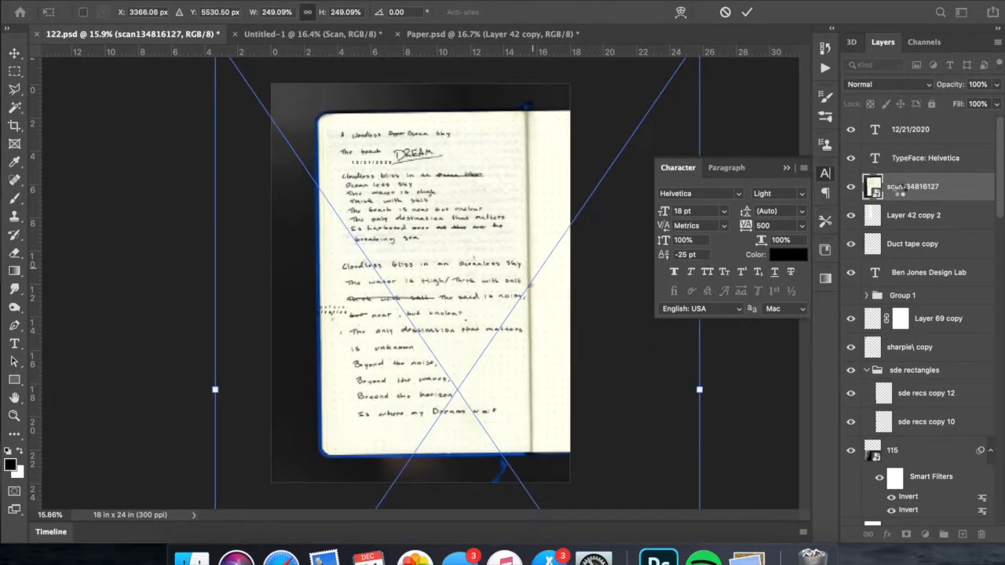
- Copy a section of the scanned handwriting onto its own layer and delete the scan134816127 layer
click(14, 69)
key(super+t)
drag(180, 278, 180, 269)
key(Return)
drag(347, 361, 510, 430)
right_click(497, 408)
click(540, 380)
click(900, 213)
key(Delete)
- Rename the handwriting layer Text and transform it to sit over the poster's right side
double_click(901, 187)
text(Text)
key(Return)
key(super+t)
drag(476, 393, 492, 268)
drag(397, 271, 627, 242)
key(Return)
- Set the Text layer to Multiply and adjust the handwriting's size and position near the poster's right edge
click(872, 84)
click(862, 124)
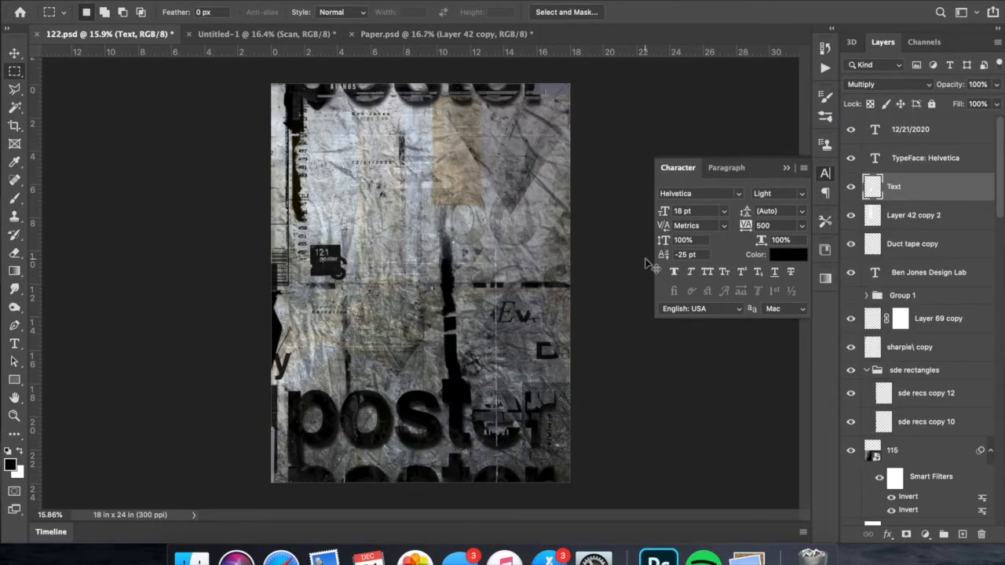
key(super+t)
drag(496, 319, 589, 253)
drag(591, 178, 591, 217)
drag(610, 269, 568, 262)
key(Return)
- Move the Text layer between X copy and barcode and reposition the handwriting over the poster's lower middle
drag(892, 195, 895, 271)
drag(894, 271, 895, 364)
key(super+t)
drag(539, 261, 561, 261)
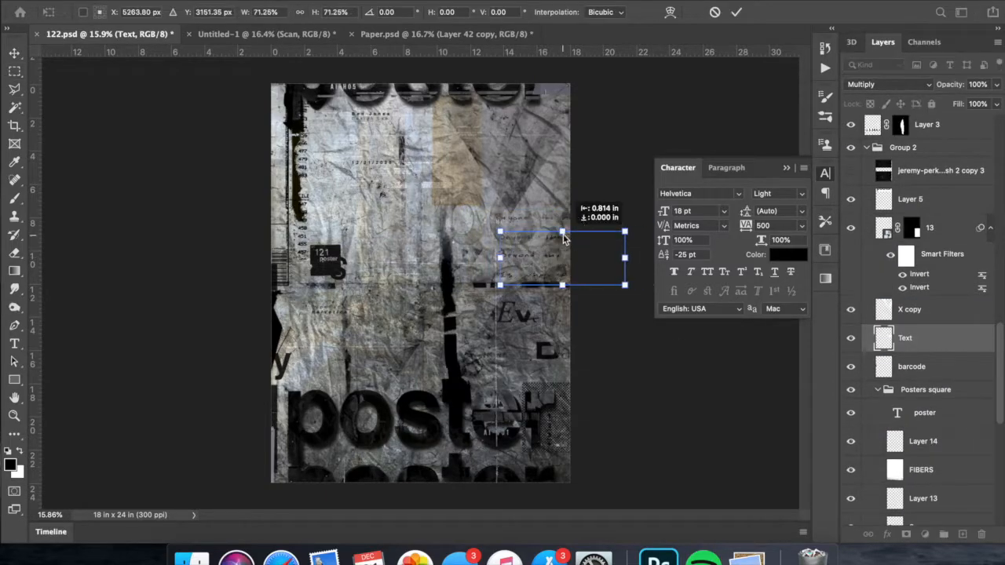
key(Return)
key(m)
key(super+t)
drag(556, 253, 424, 356)
key(Return)
- Place scan13540820 above the Text layer, set it to Multiply, and enlarge it over the poster
scroll(666, 354, up, 1)
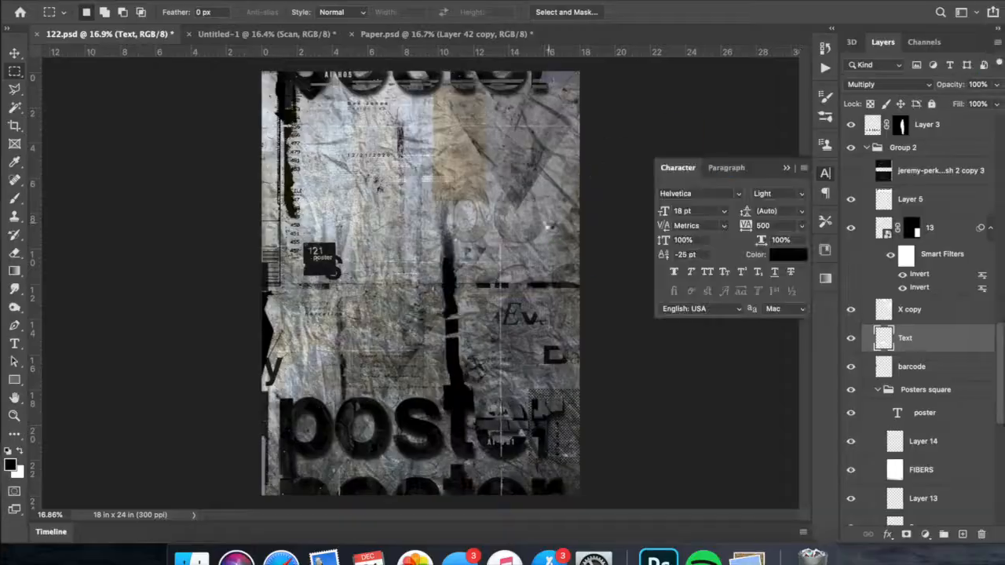
key(Return)
click(887, 84)
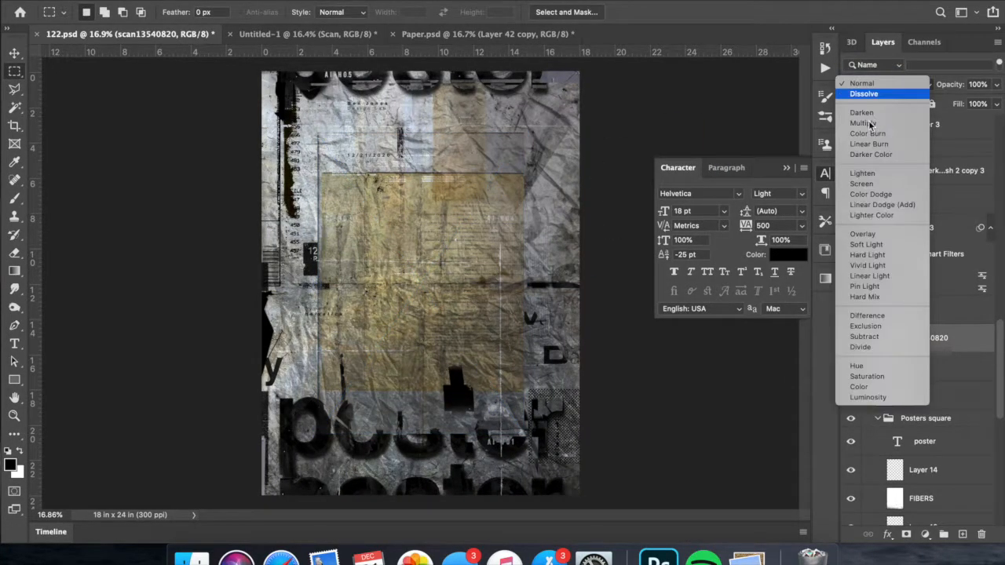
click(880, 119)
key(super+t)
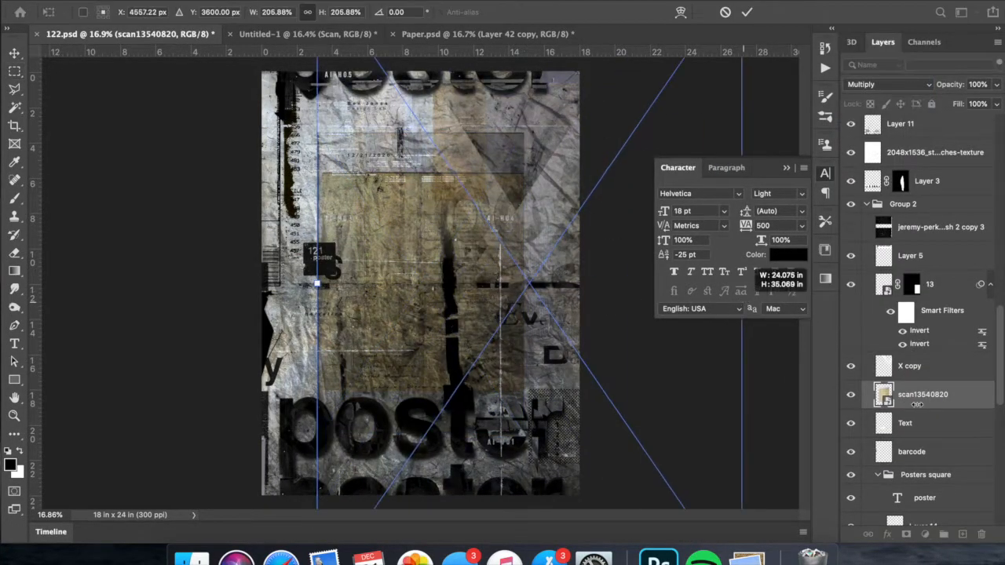
key(Return)
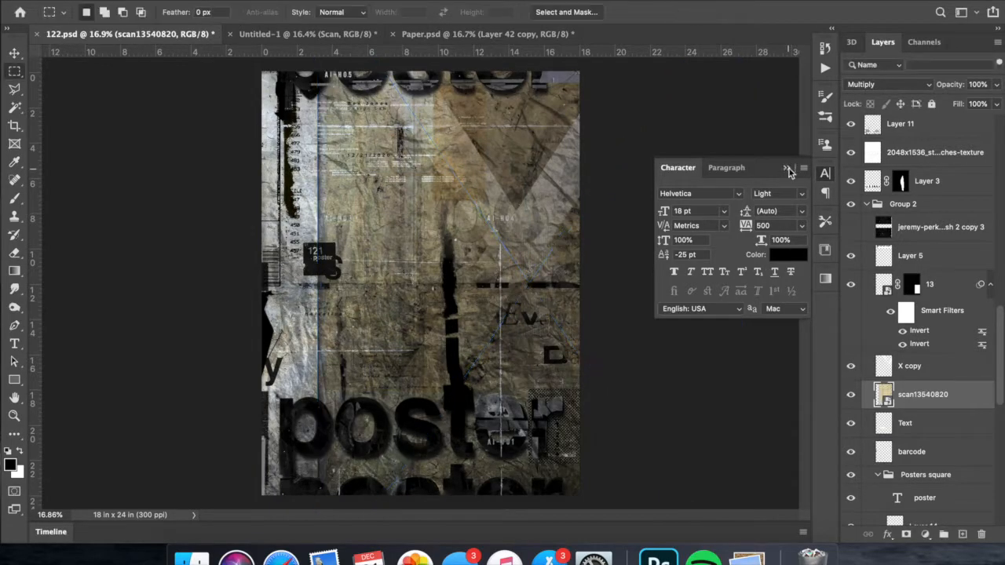
- Move scan13540820 between Duct tape and Dirty-Paper-Texture and tone down its color with an image adjustment
click(787, 170)
drag(923, 395, 922, 250)
click(166, 2)
mouse_move(188, 30)
click(369, 99)
drag(768, 245, 734, 243)
key(Return)
- Reposition the scan13540820 texture toward the lower right and mask it to a rectangular selection
key(super+t)
drag(493, 189, 697, 296)
key(Return)
click(11, 76)
drag(397, 509, 397, 509)
click(906, 534)
- Transform the masked scan13540820 texture to cover the right side of the poster
key(super+t)
drag(544, 294, 602, 305)
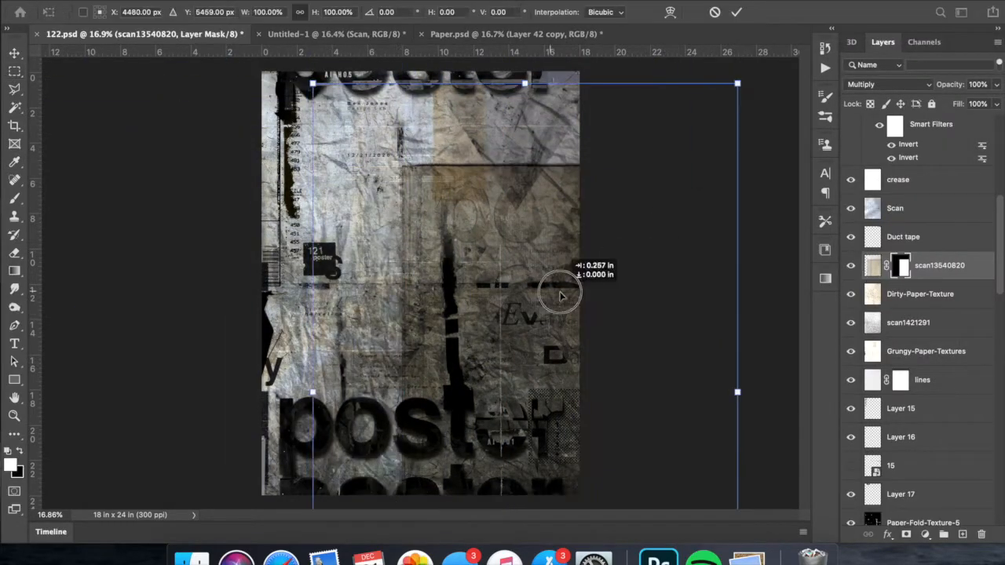
key(super+0)
drag(588, 486, 532, 458)
drag(547, 411, 548, 458)
drag(547, 346, 545, 186)
key(Return)
key(super+0)
key(super+t)
key(Return)
- Adjust the tonal levels of the scan13540820 texture to lighten it
click(872, 266)
key(super+l)
drag(846, 154, 830, 150)
drag(713, 149, 756, 150)
drag(830, 149, 858, 149)
drag(808, 149, 819, 149)
drag(858, 149, 841, 149)
click(758, 150)
key(Return)
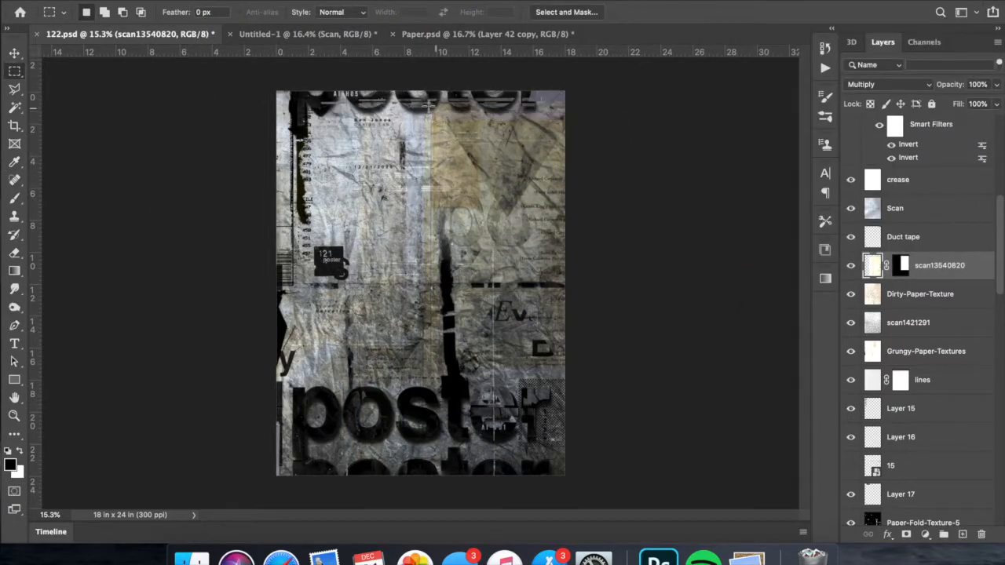
- Set the scan13540820 layer's fill to 61%, apply its layer mask, and move the texture lower on the poster
key(super+minus)
click(997, 104)
key(super+t)
key(Escape)
right_click(901, 266)
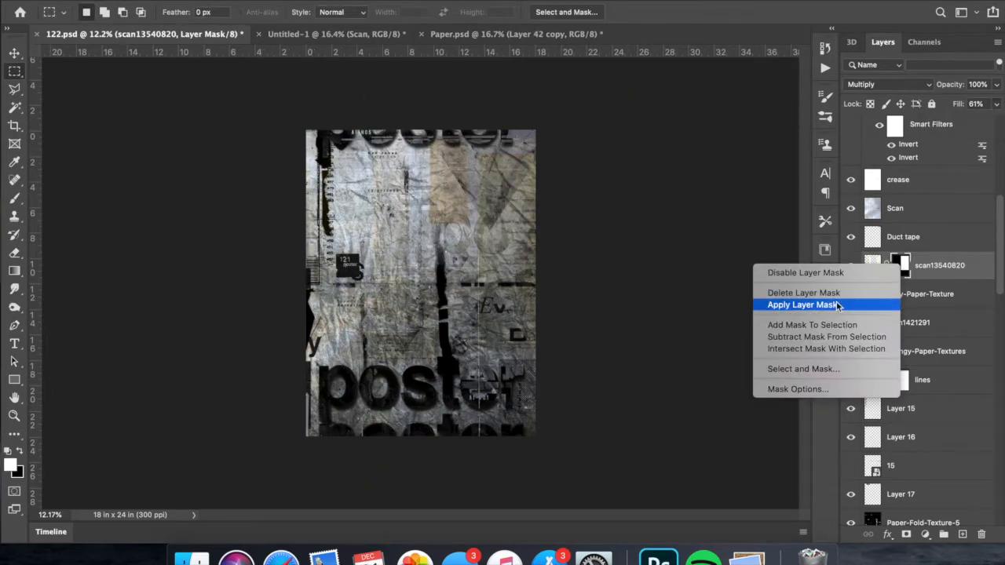
click(842, 304)
key(super+t)
drag(503, 211, 503, 288)
key(Return)
key(super+plus)
key(super+plus)
key(super+minus)
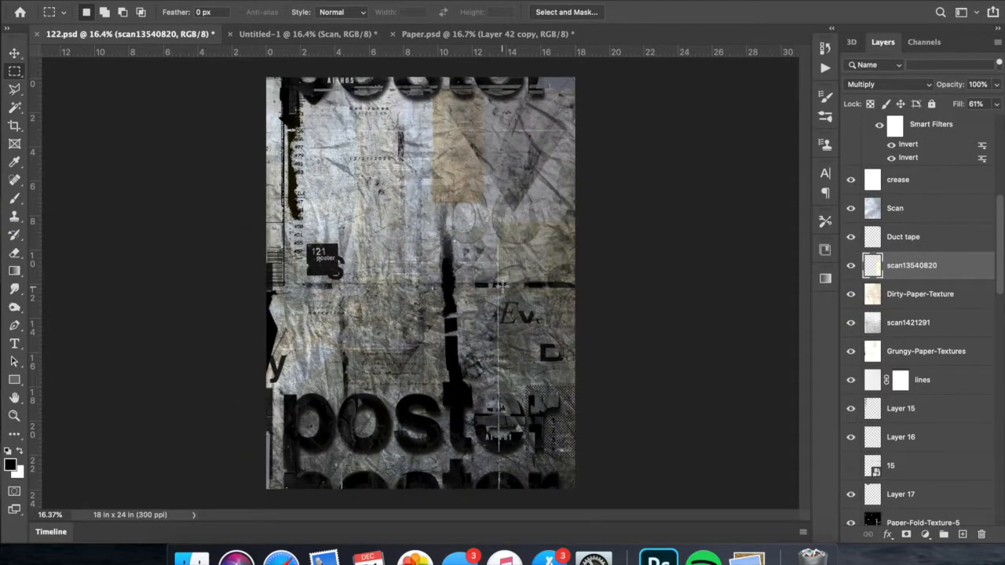
scroll(949, 304, up, 10)
key(t)
click(910, 130)
click(906, 236)
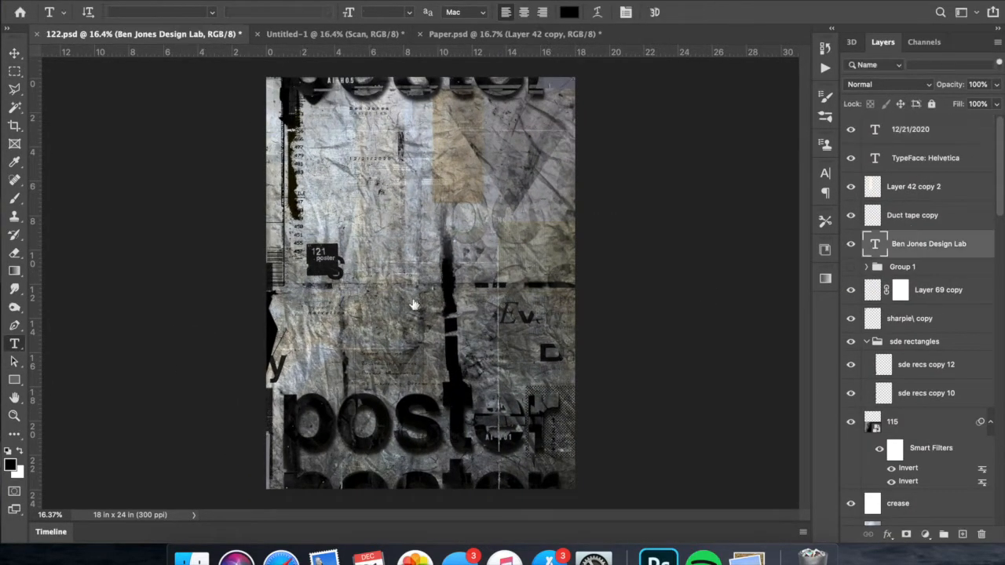
key(alt+bracketright)
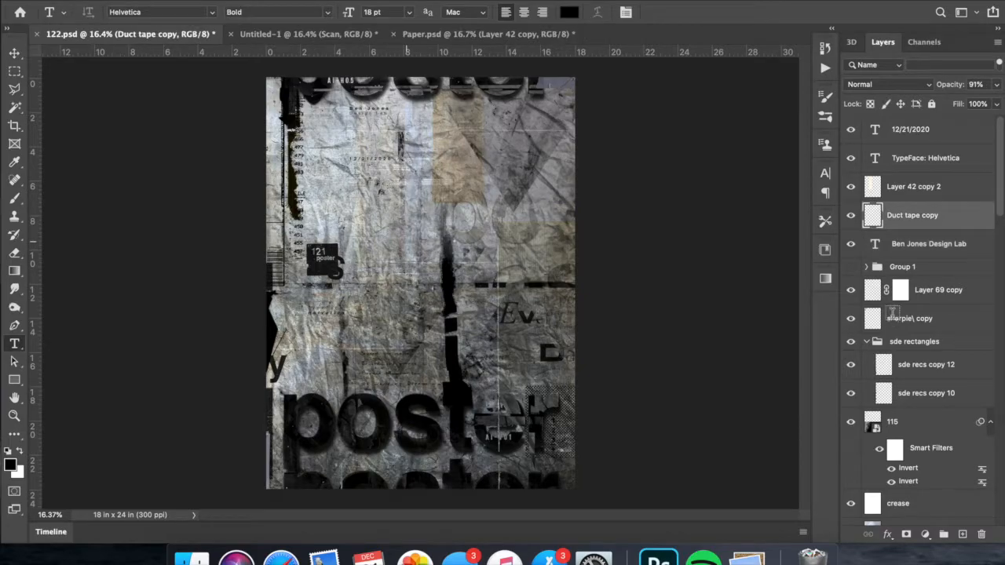
click(892, 320)
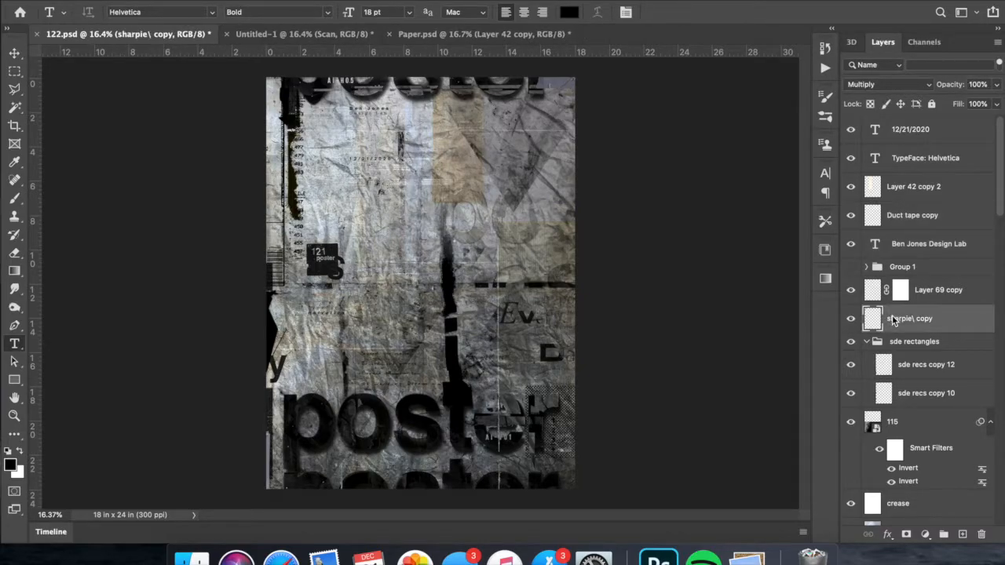
click(903, 359)
right_click(646, 550)
click(549, 354)
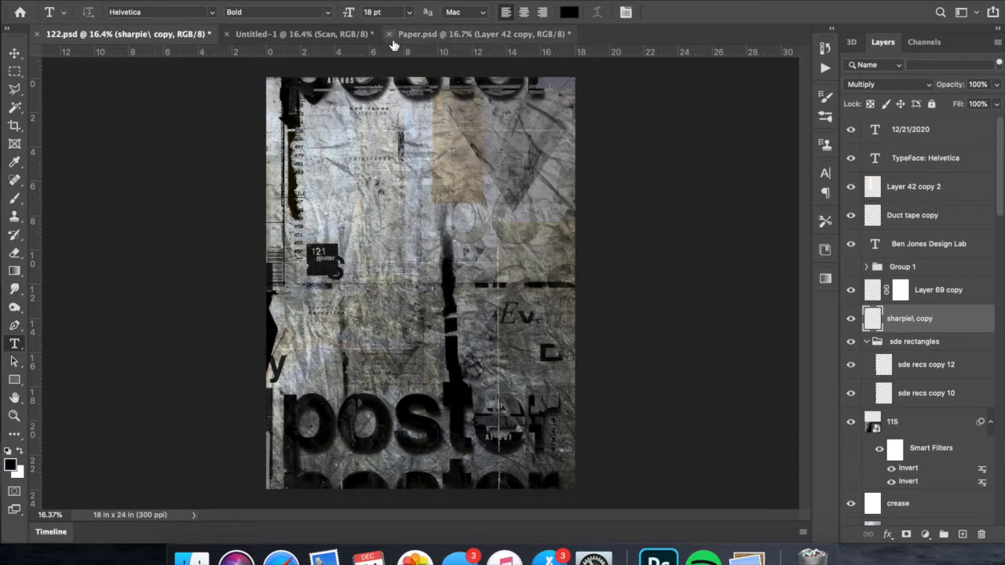
- Close the Paper.psd document
click(401, 34)
click(151, 39)
key(Delete)
- Add a black lowercase "x" text layer in Helvetica Bold at 500 pt over the poster's middle
drag(325, 211, 467, 414)
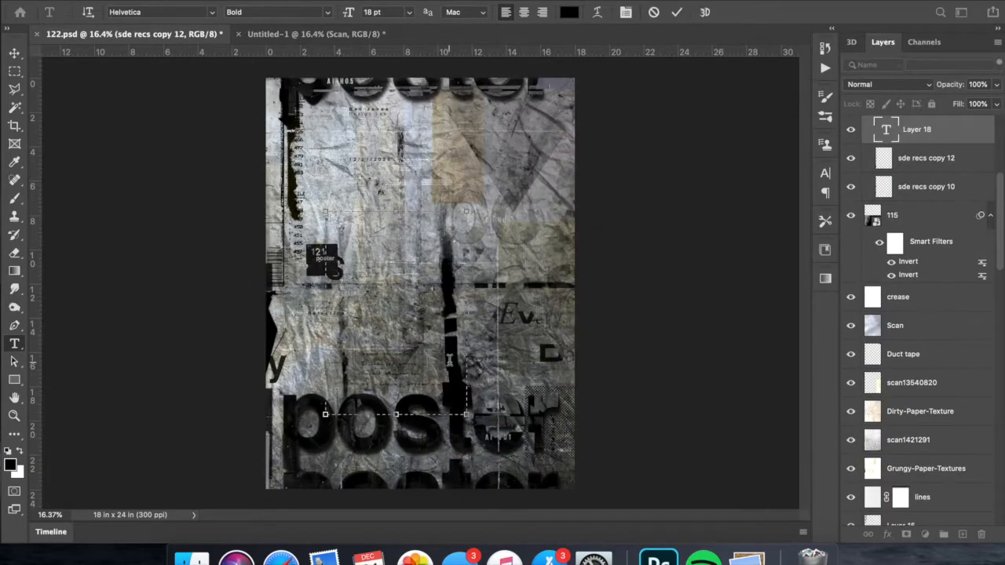
text(500)
key(Return)
text(X)
key(BackSpace)
text(x)
- Resize the large x and place it so the poster's upper right edge crops it
key(super+t)
drag(390, 303, 502, 416)
drag(478, 356, 595, 216)
drag(539, 214, 621, 220)
drag(699, 280, 646, 226)
drag(628, 159, 610, 200)
key(Return)
- Move the x layer down into Group 2 above X copy and nudge the letter into position
drag(911, 130, 929, 278)
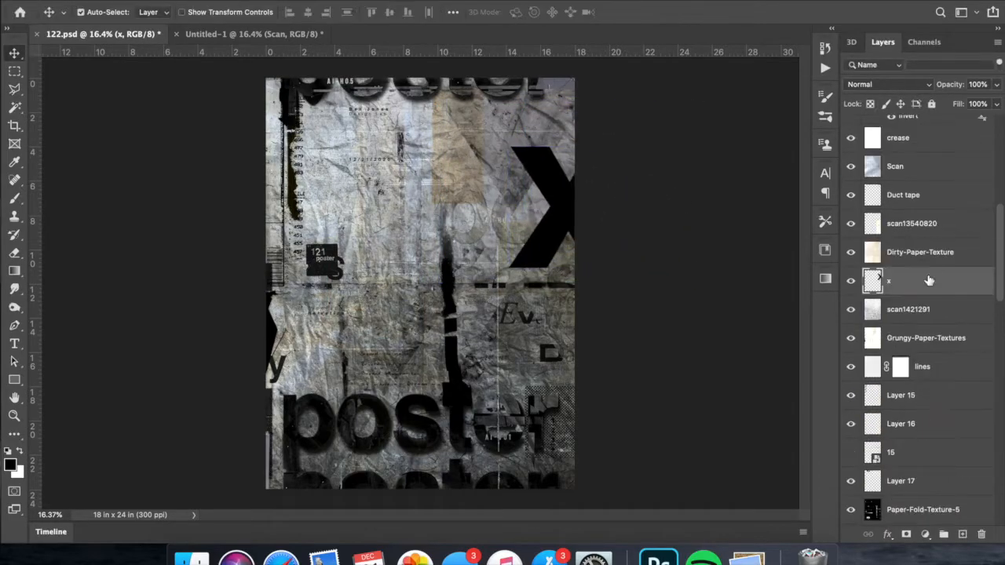
drag(912, 188, 914, 440)
key(super+t)
mouse_move(579, 236)
mouse_down()
mouse_move(579, 175)
mouse_move(586, 229)
mouse_up()
key(Return)
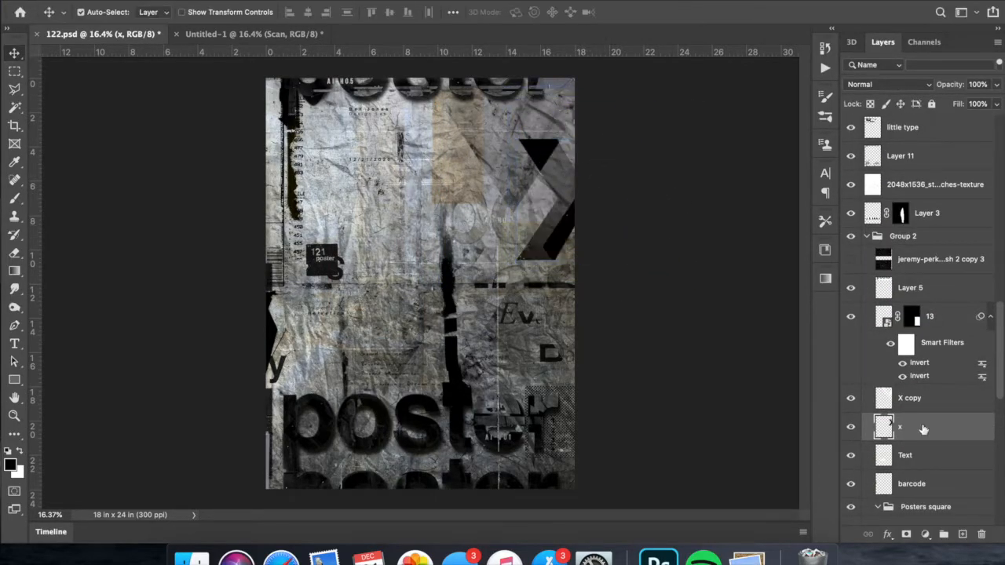
drag(921, 428, 913, 388)
- Run the Press To Distress action on the x and accept its Inner Shadow layer style
click(824, 68)
scroll(731, 197, up, 5)
click(724, 268)
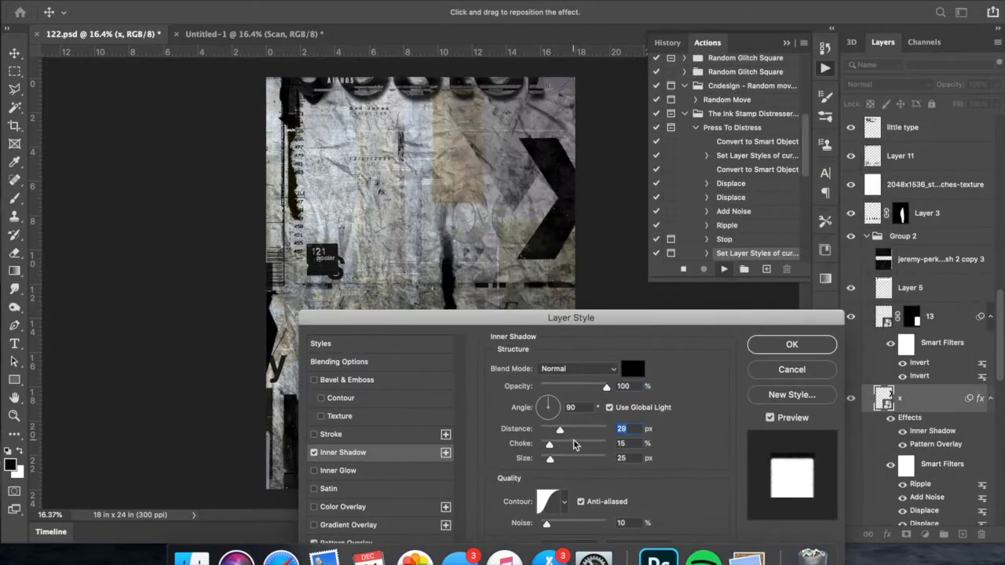
click(770, 344)
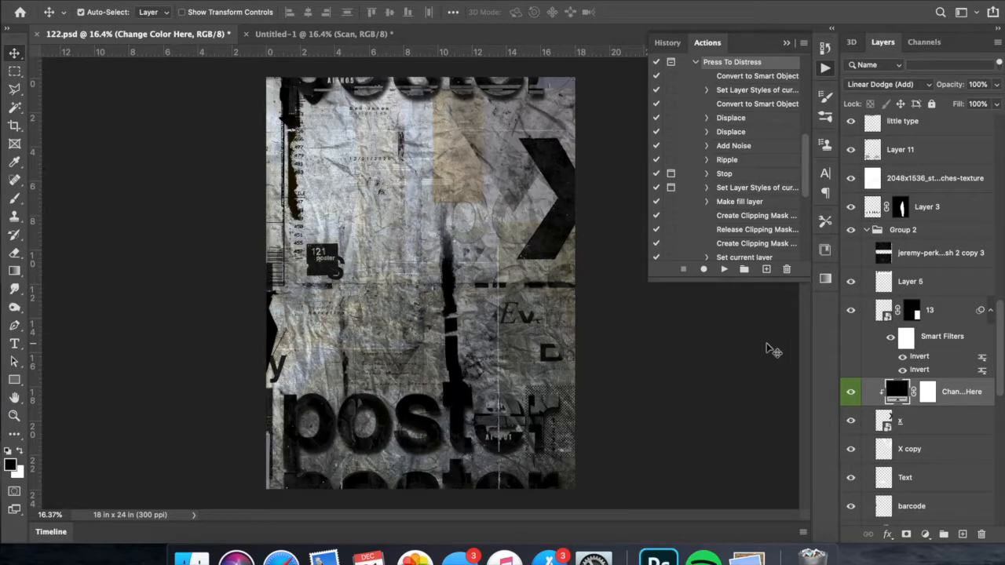
- Merge the distressed x with its Change Color Here fill layer and reposition it along the poster's right edge
click(826, 68)
key(super+t)
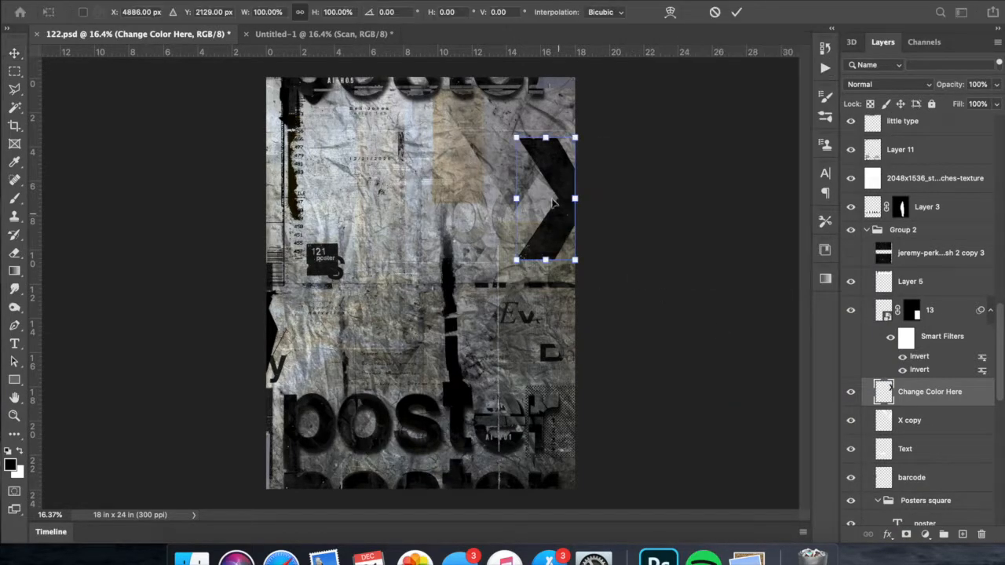
drag(550, 198, 554, 177)
key(Return)
key(super+t)
key(Return)
key(super+t)
drag(552, 117, 554, 131)
drag(552, 175, 559, 175)
key(Return)
- Add another lowercase "x" text layer above Change Color Here and rasterize it
key(t)
drag(440, 248, 449, 253)
text(x)
right_click(941, 399)
click(854, 496)
- Scale the new x down and place it at the upper end of the thin vertical line
key(super+t)
scroll(420, 236, up, 3)
drag(387, 188, 518, 222)
drag(557, 258, 526, 229)
drag(518, 223, 518, 188)
key(Return)
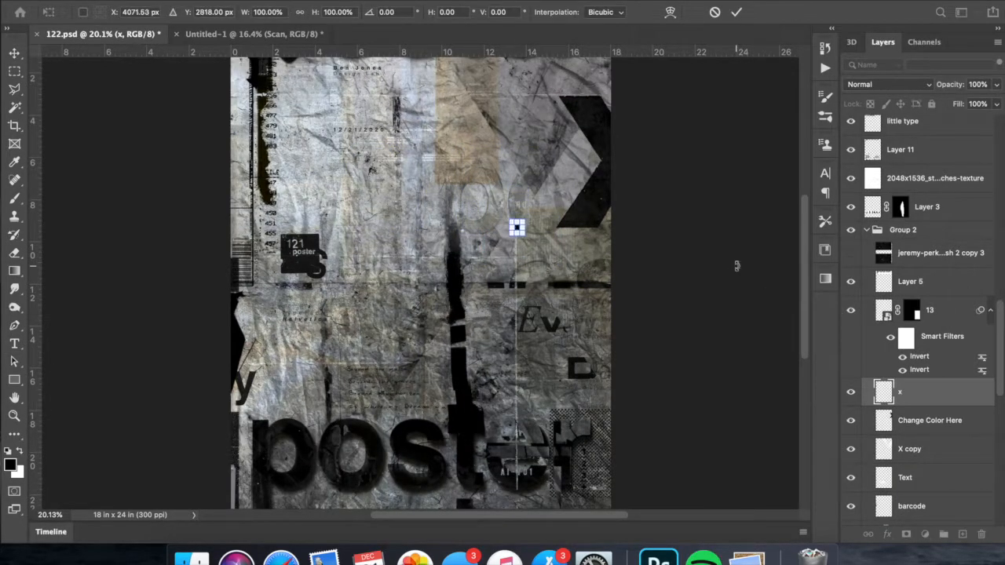
key(Return)
scroll(737, 266, down, 2)
scroll(705, 264, up, 2)
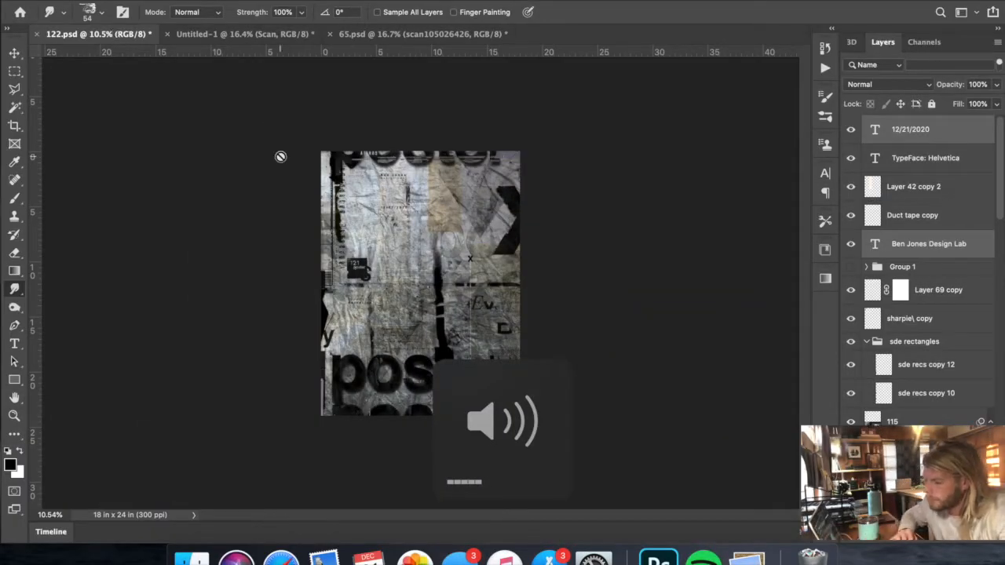
scroll(281, 156, up, 3)
scroll(479, 155, up, 2)
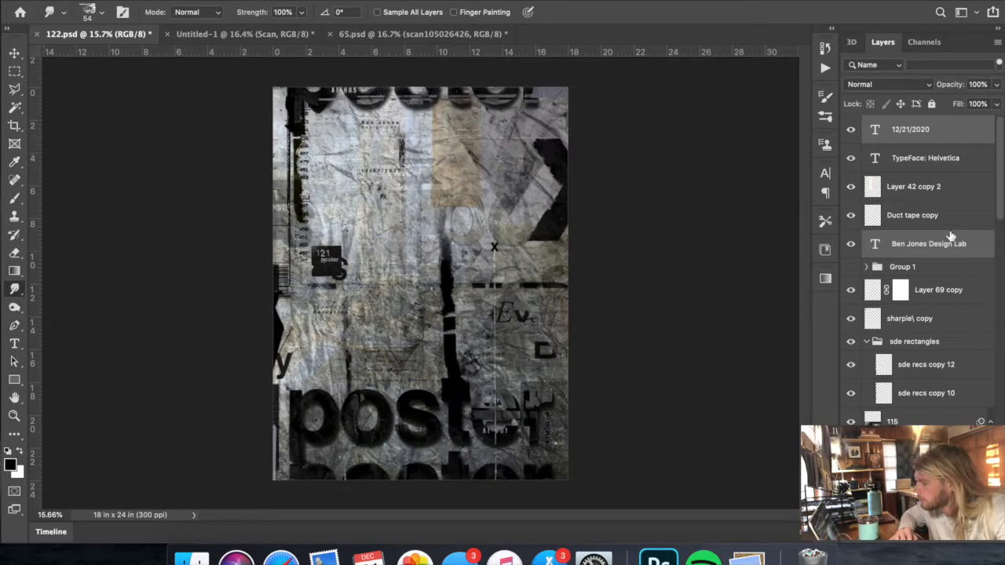
click(939, 223)
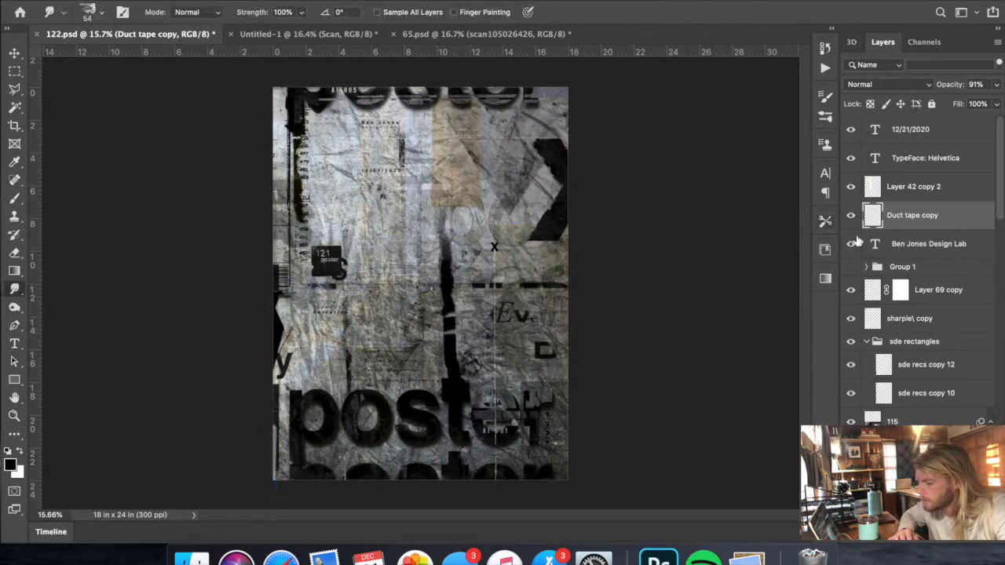
scroll(911, 228, down, 3)
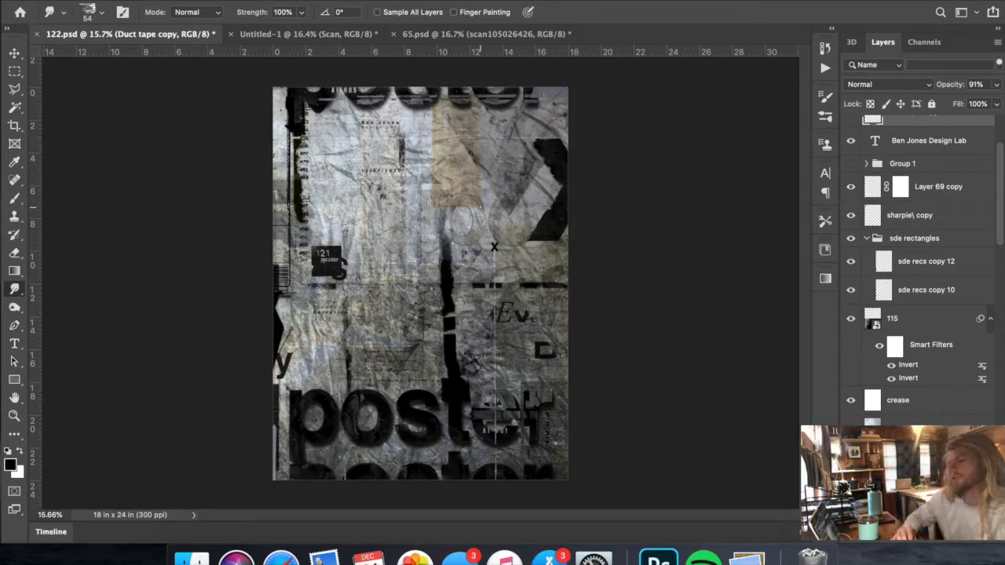
scroll(494, 247, up, 1)
key(XF86MonBrightnessUp)
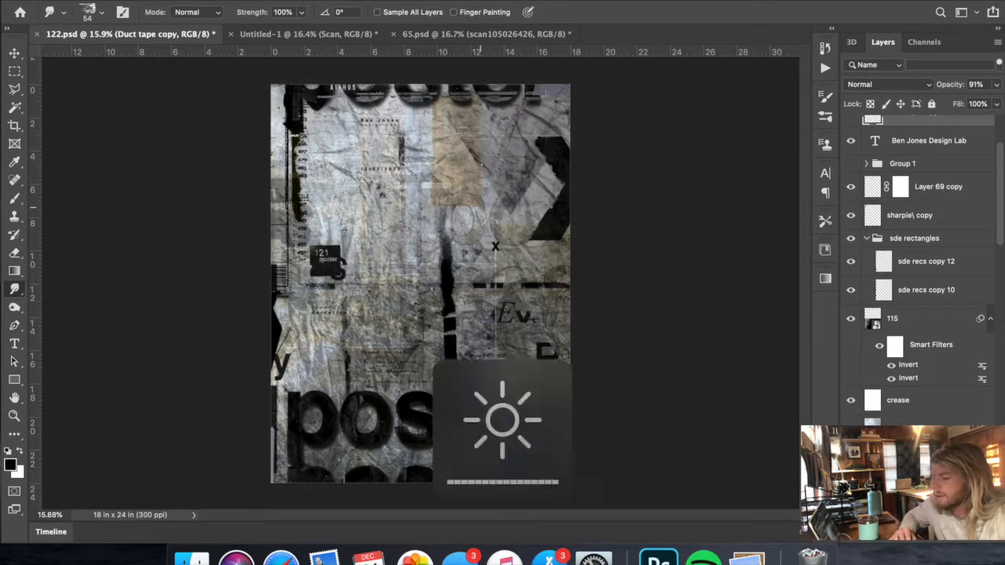
scroll(480, 207, up, 2)
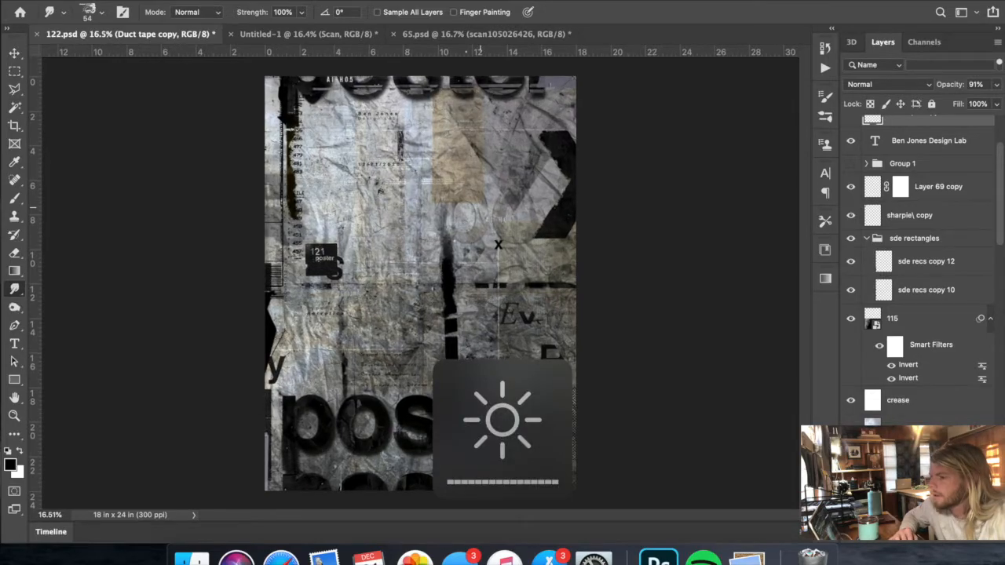
- Switch to 65.psd and locate the binder clip layers, Layer 93 and Layer 93 copy, by toggling their visibility
click(453, 35)
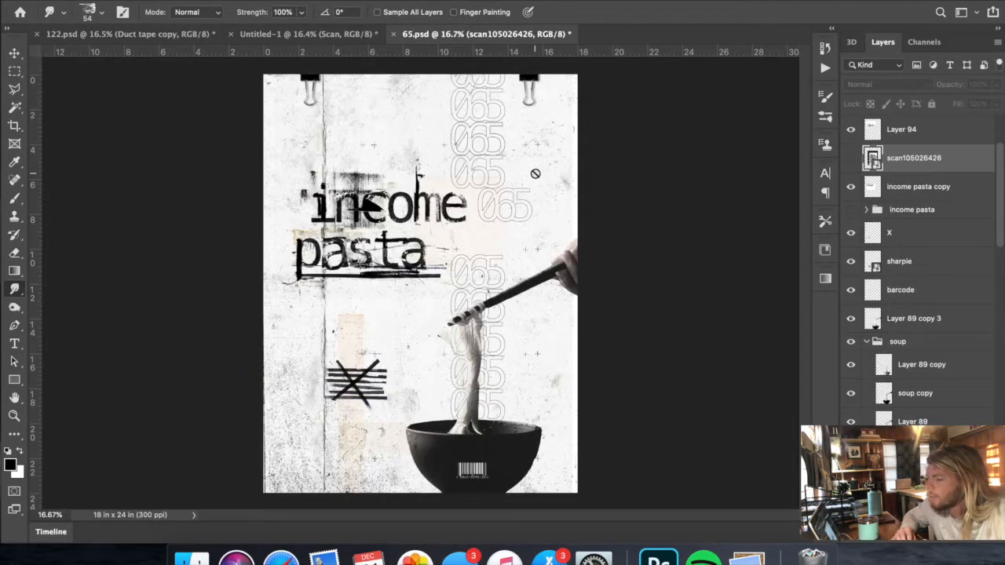
scroll(535, 173, up, 3)
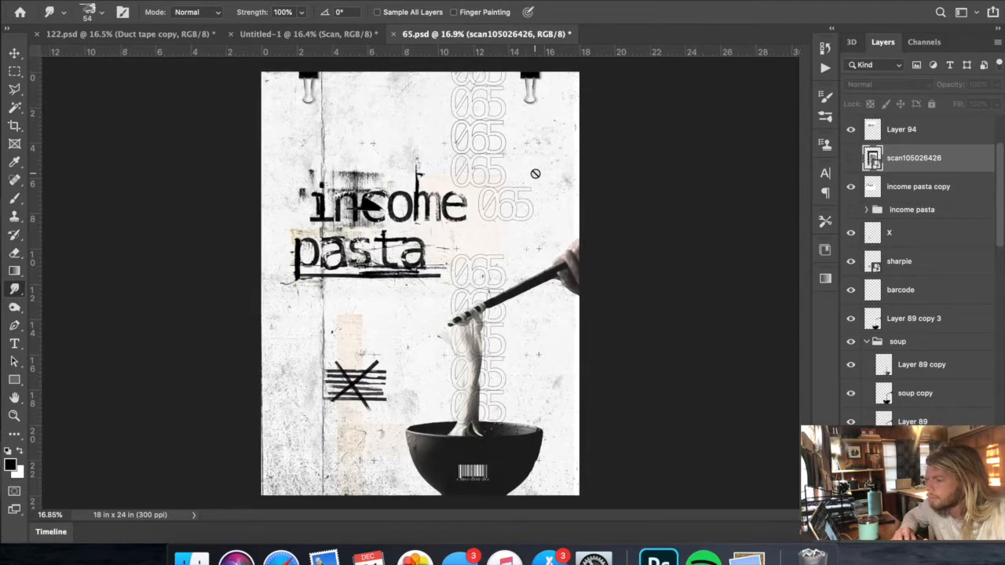
scroll(536, 173, down, 1)
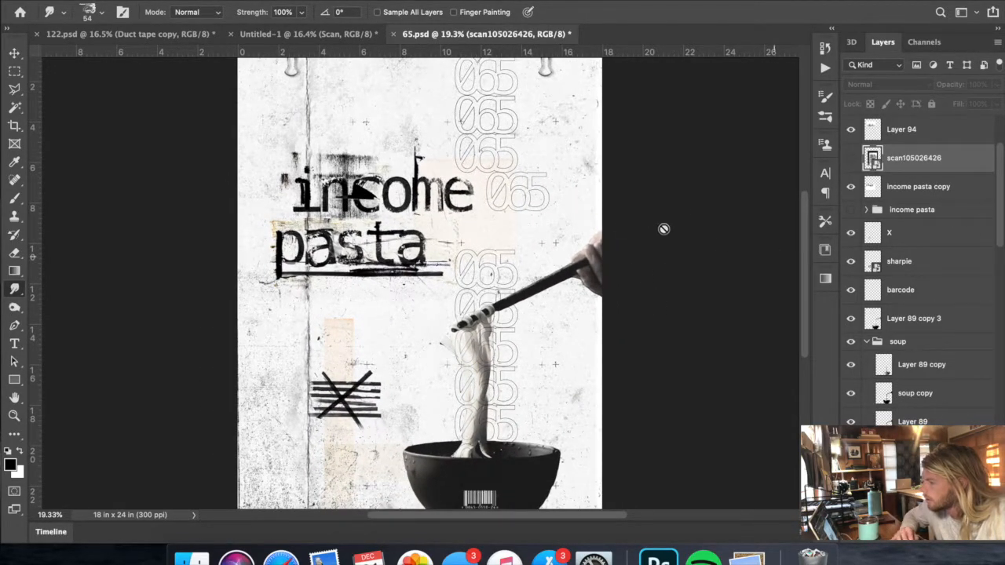
scroll(664, 229, up, 2)
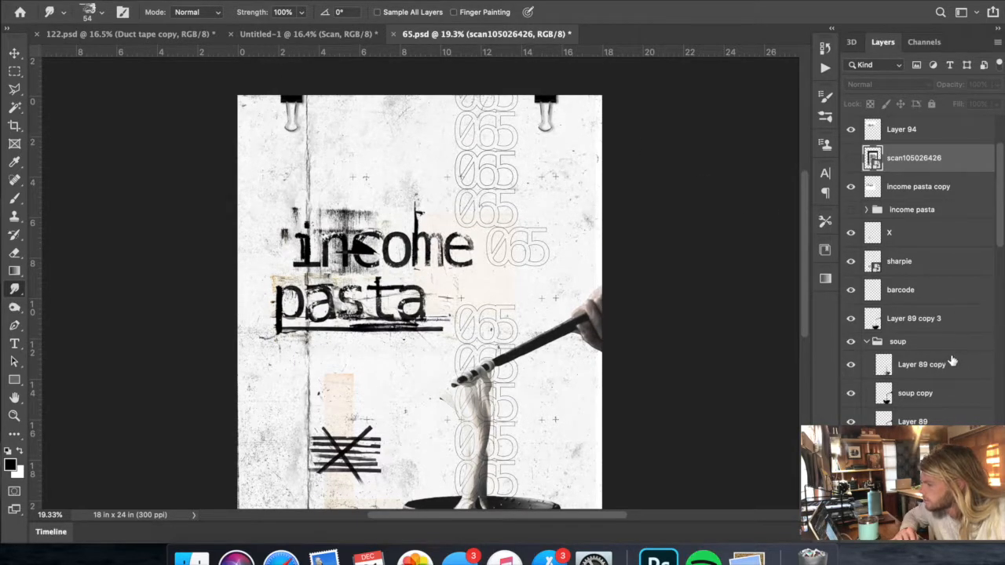
scroll(952, 361, up, 3)
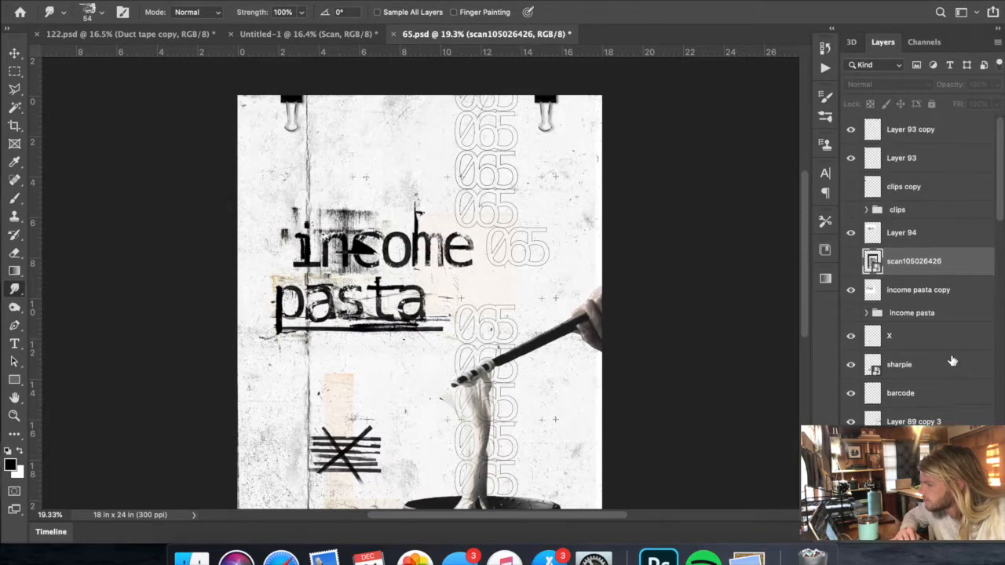
click(852, 137)
click(856, 134)
click(858, 160)
click(903, 158)
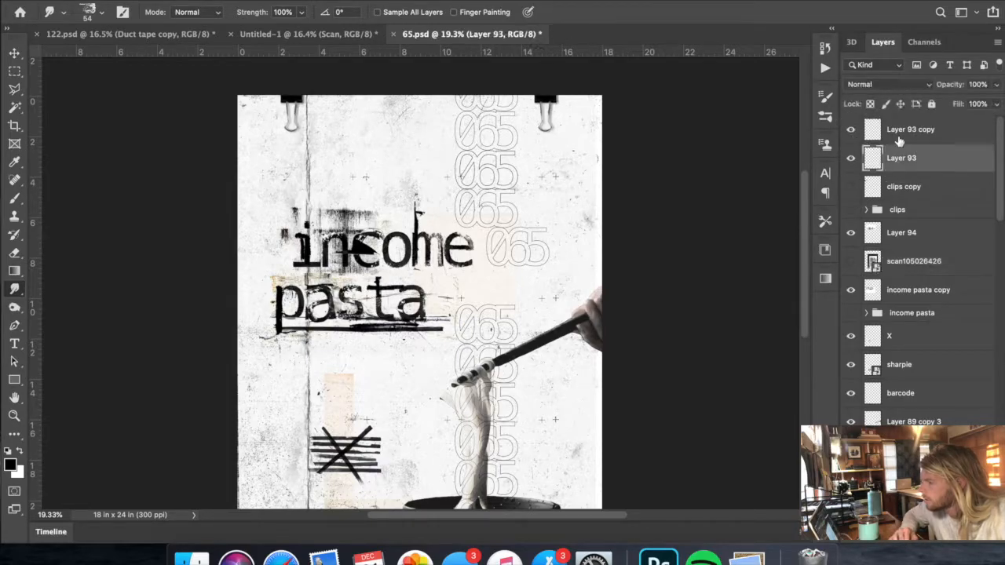
- Duplicate the two binder clip layers, Layer 93 and Layer 93 copy, from 65.psd into 122.psd
shift+click(903, 131)
right_click(899, 135)
click(780, 198)
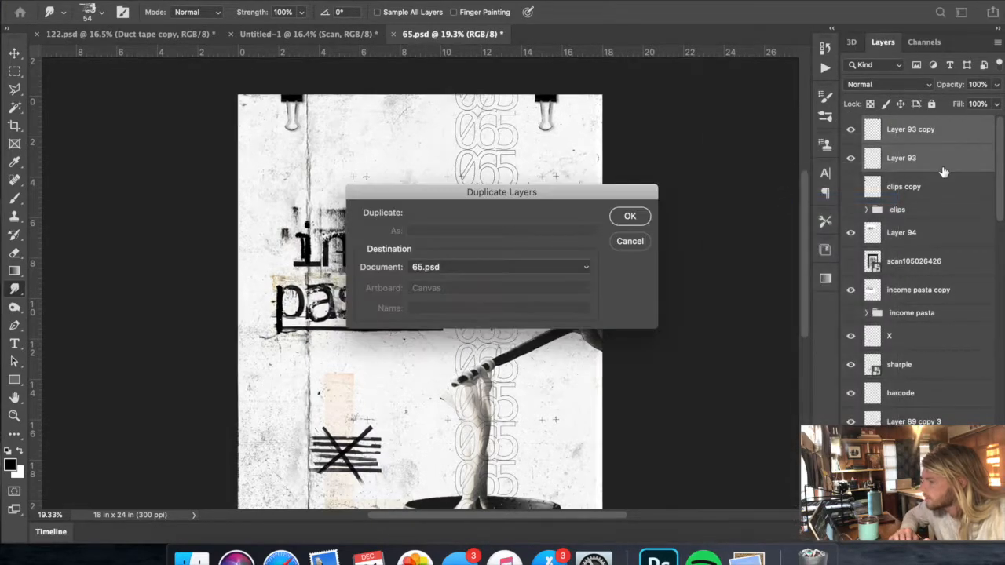
click(469, 274)
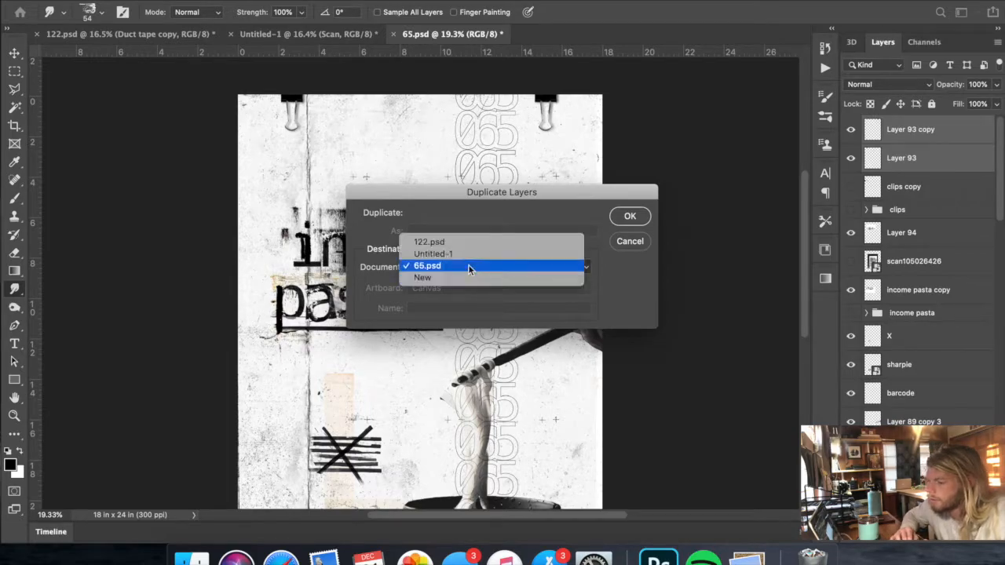
click(470, 239)
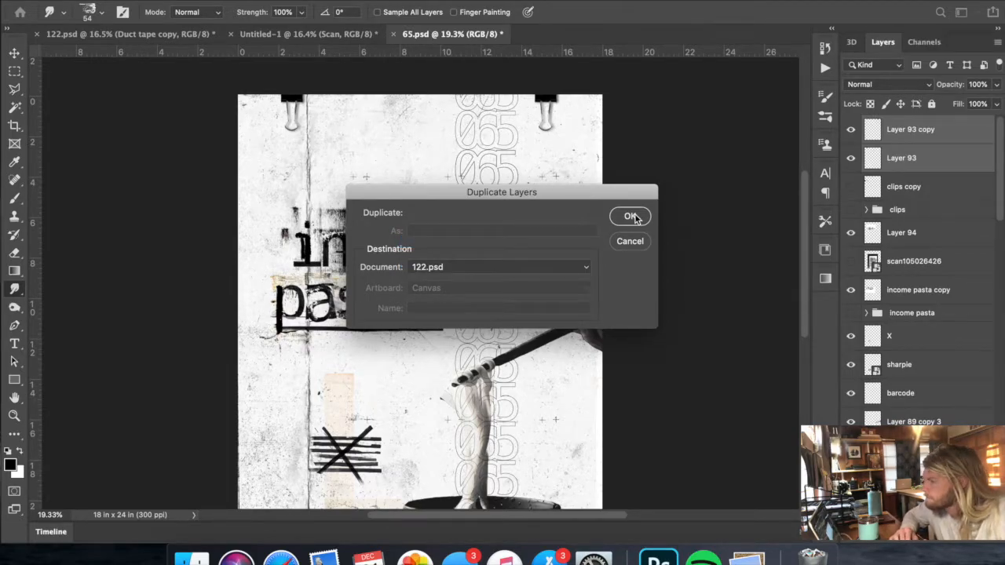
click(633, 217)
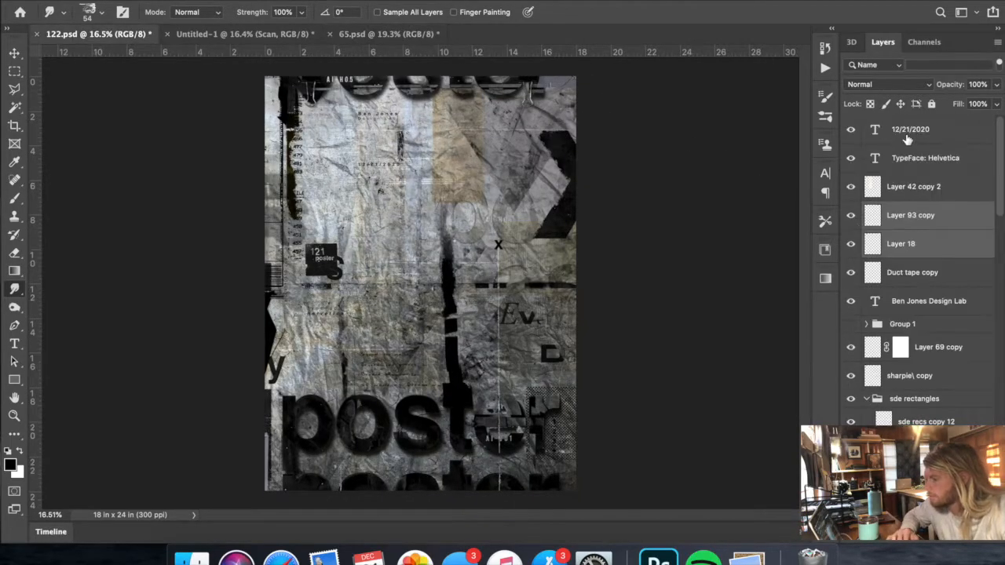
- Group the two imported clip layers as "Clips" and move the group to the top of the layer stack
key(super+g)
click(896, 212)
double_click(896, 210)
text(Clips)
key(Return)
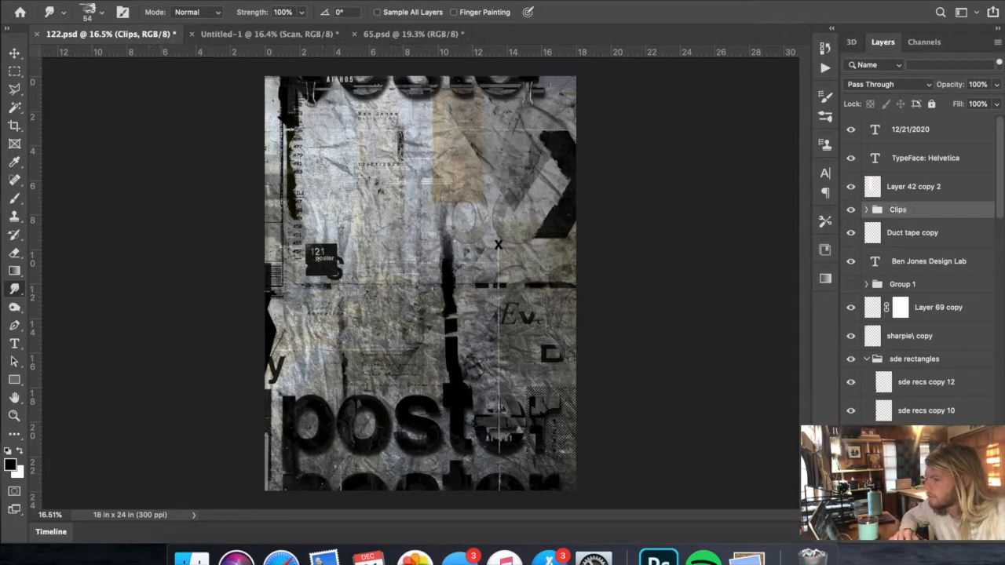
drag(922, 203, 911, 127)
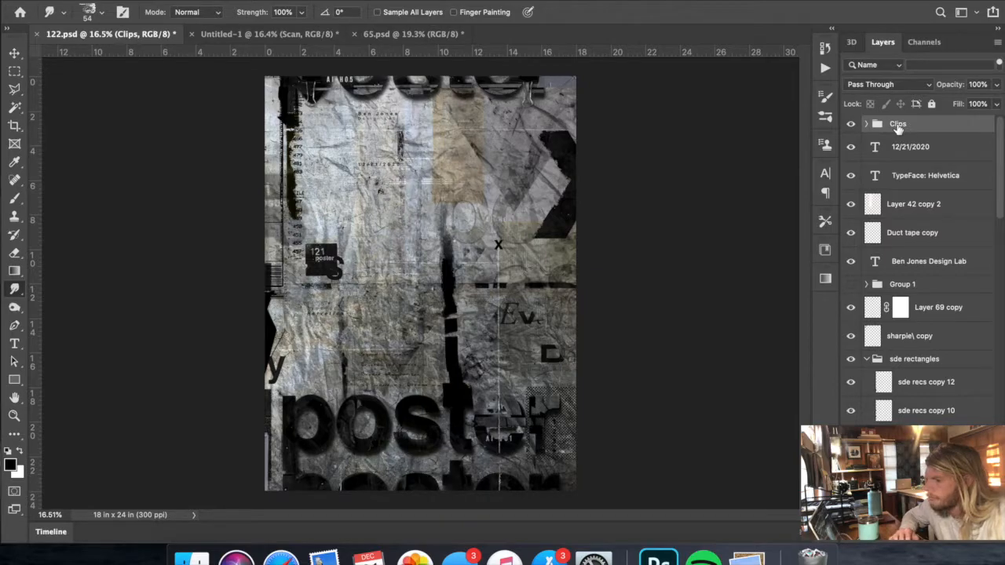
- Scale the Clips group up to about 156% and shift it right along the poster's upper edge, with guides shown
key(super+t)
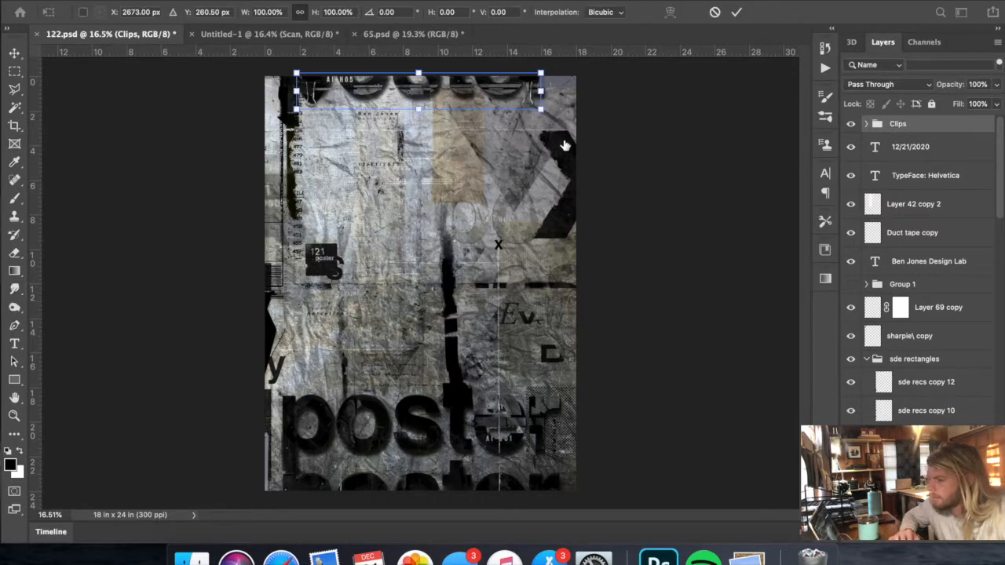
drag(418, 109, 517, 115)
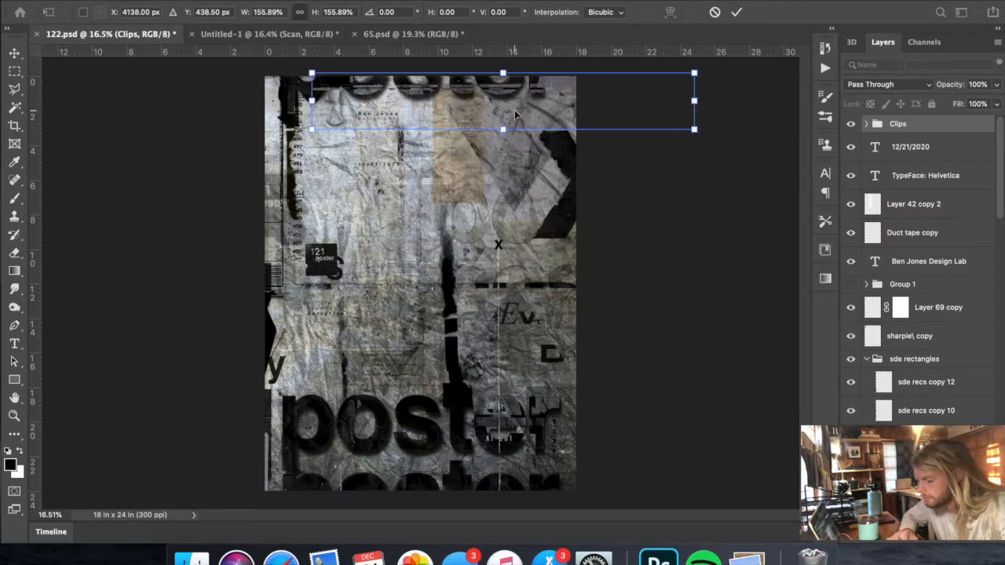
key(super+semicolon)
drag(440, 115, 458, 114)
key(Return)
- Move the Layer 93 copy clip from outside the canvas onto the right half of the poster's upper edge and hide the guides
click(867, 124)
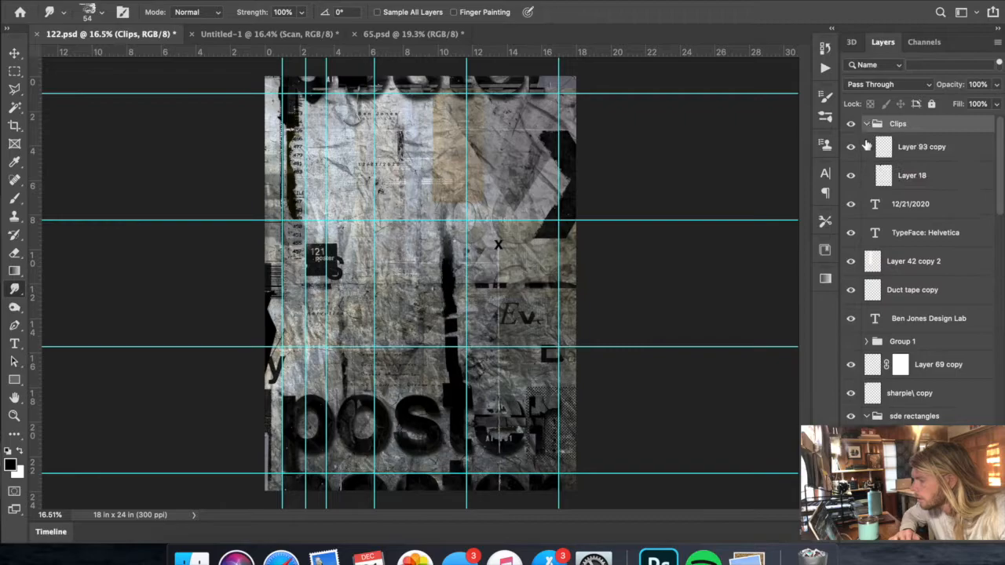
click(903, 147)
key(super+t)
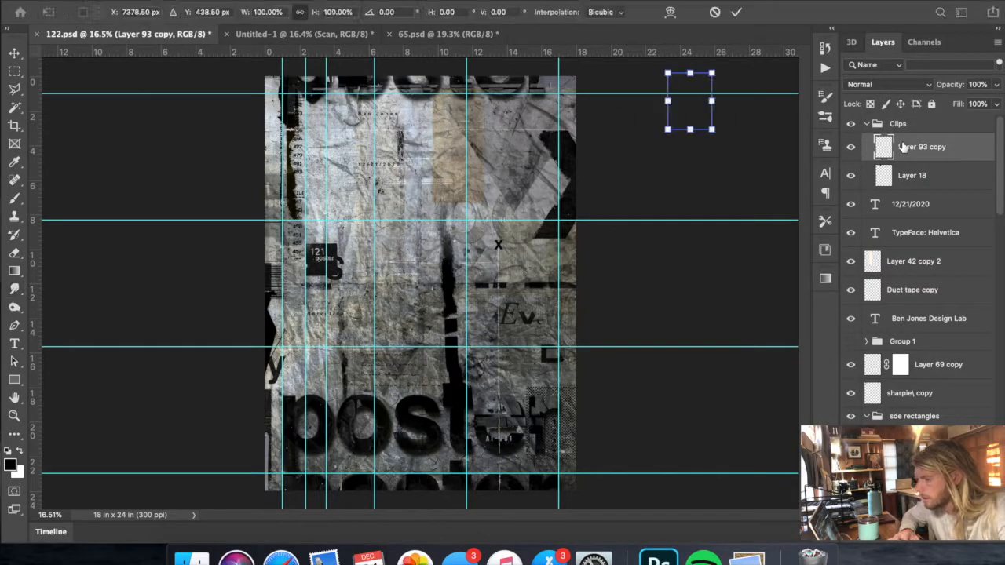
mouse_move(707, 113)
mouse_down()
mouse_move(635, 108)
mouse_move(607, 120)
mouse_move(503, 109)
mouse_up()
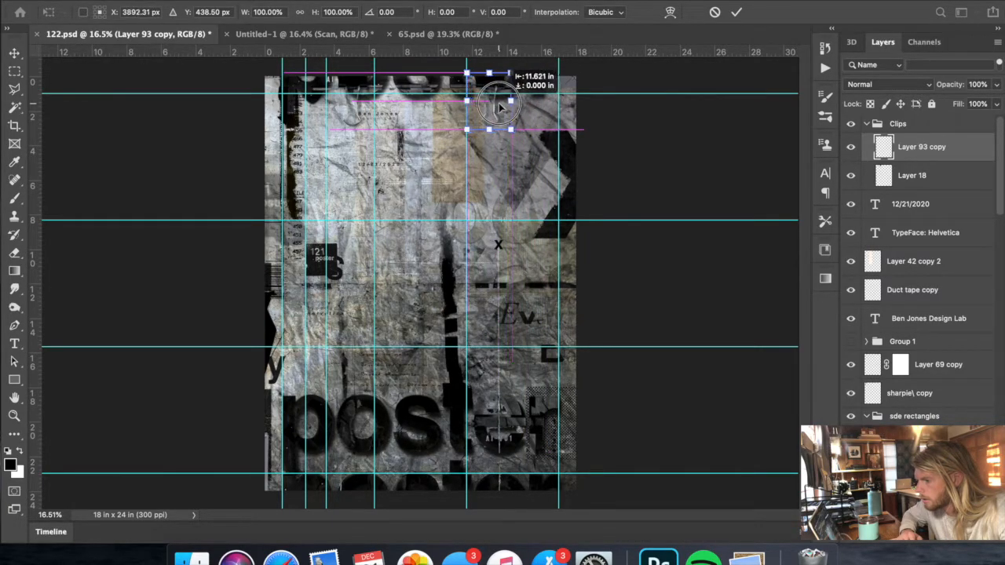
key(Return)
key(r)
key(super+semicolon)
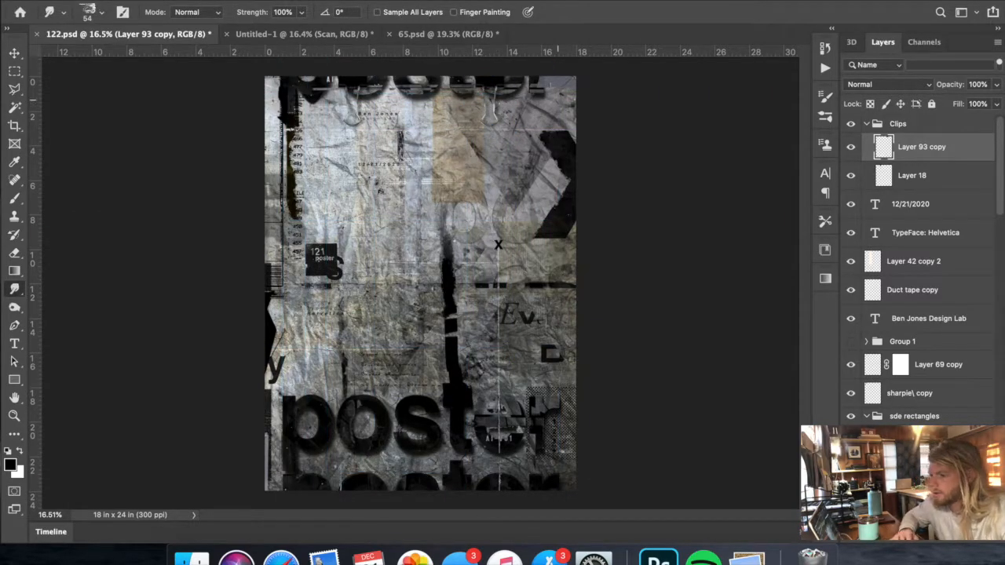
key(super+t)
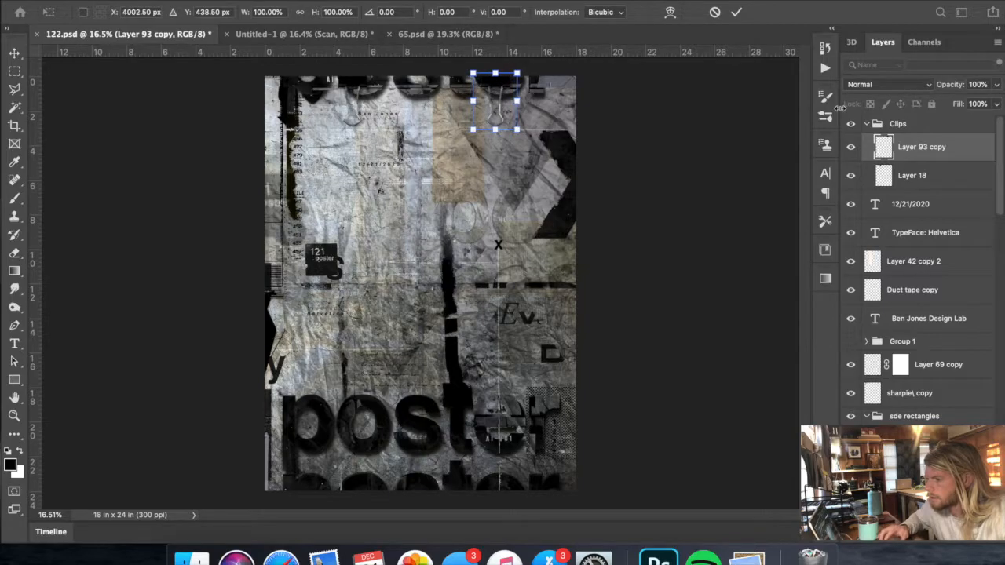
key(Return)
- Move the other clip, Layer 18, left along the upper edge toward the poster's left corner
click(922, 179)
key(super+t)
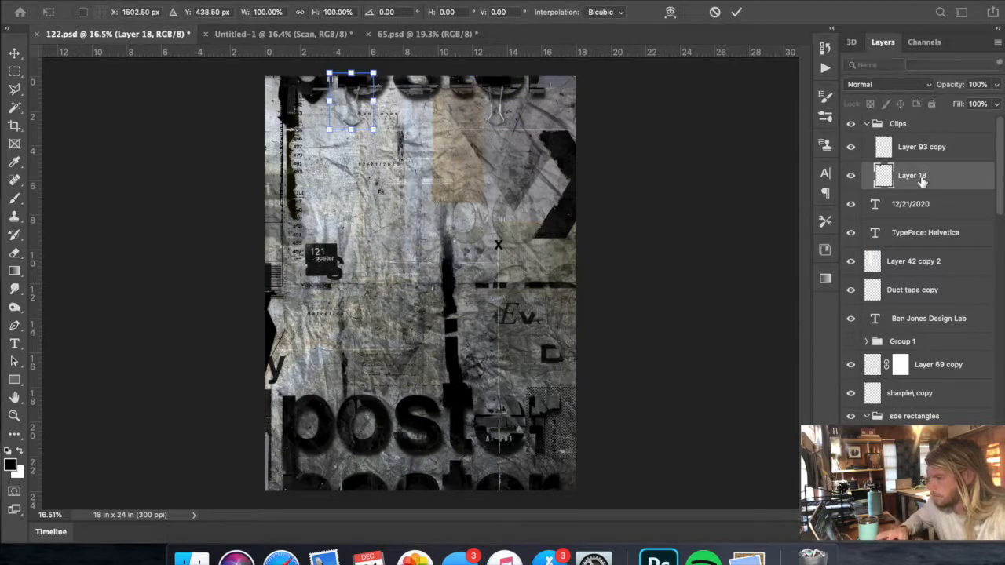
key(shift+Left)
key(shift+Left)
key(shift+Left)
key(shift+Left)
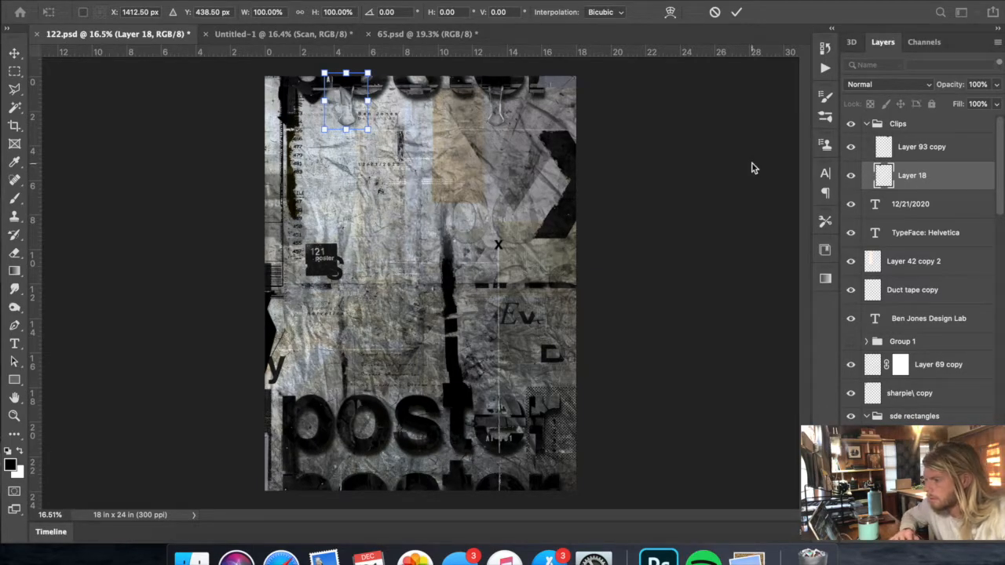
key(Return)
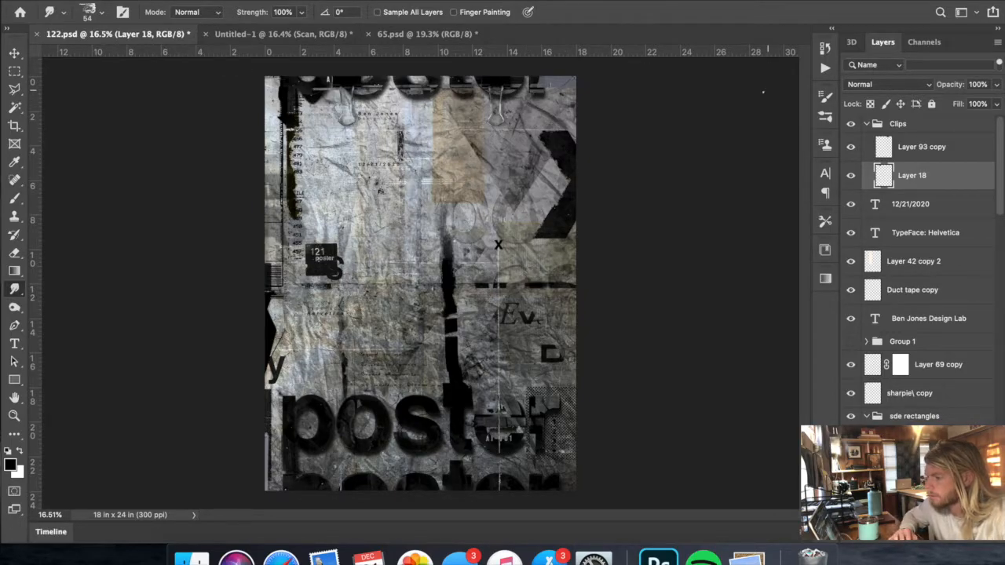
key(ctrl+t)
drag(327, 106, 317, 103)
key(Return)
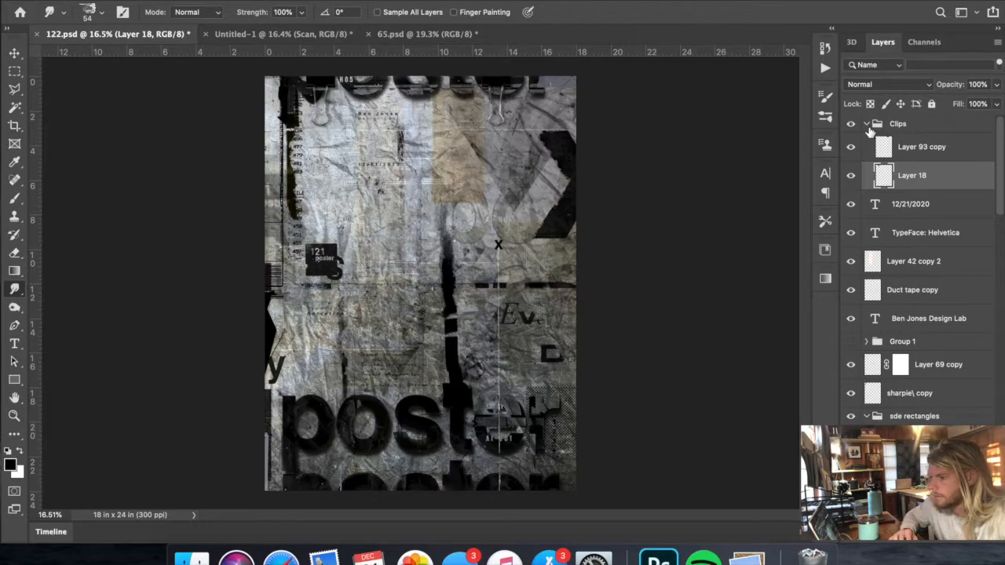
- Nudge the Layer 18 clip slightly back to the right along the poster's upper edge
key(ctrl+t)
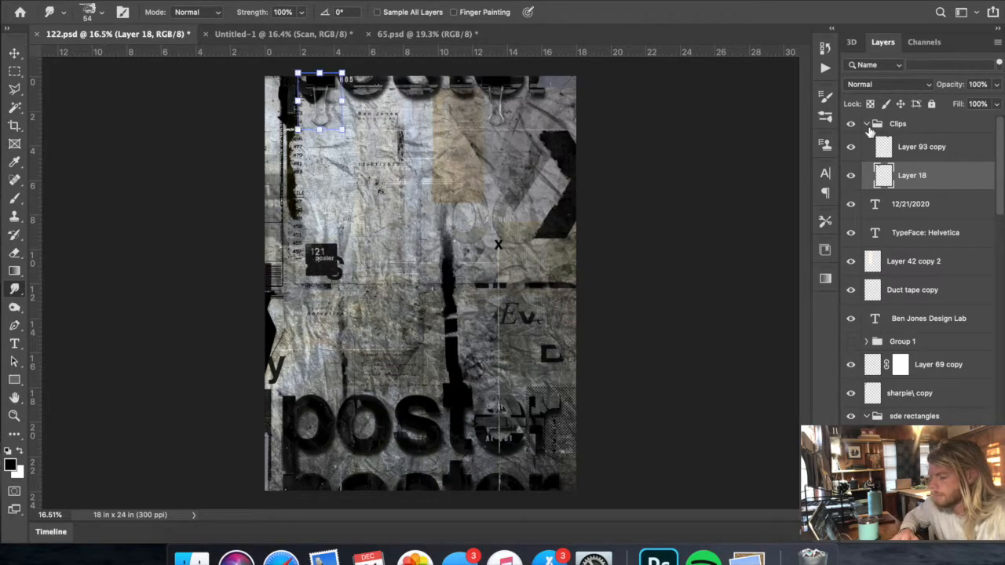
key(shift+Right)
key(shift+Right)
key(shift+Right)
key(shift+Right)
key(shift+Right)
key(shift+Right)
key(shift+Right)
key(shift+Right)
key(shift+Right)
key(shift+Right)
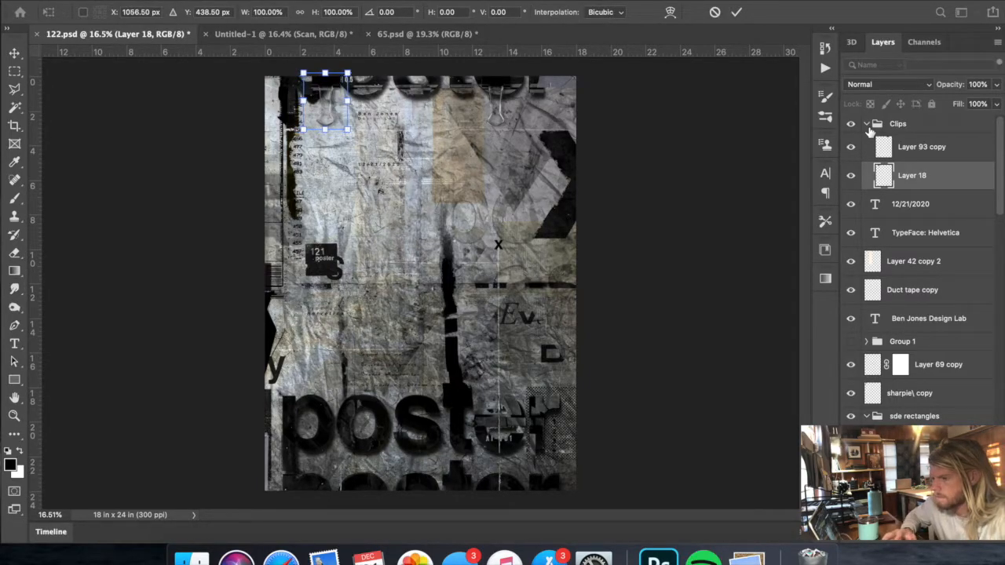
key(Return)
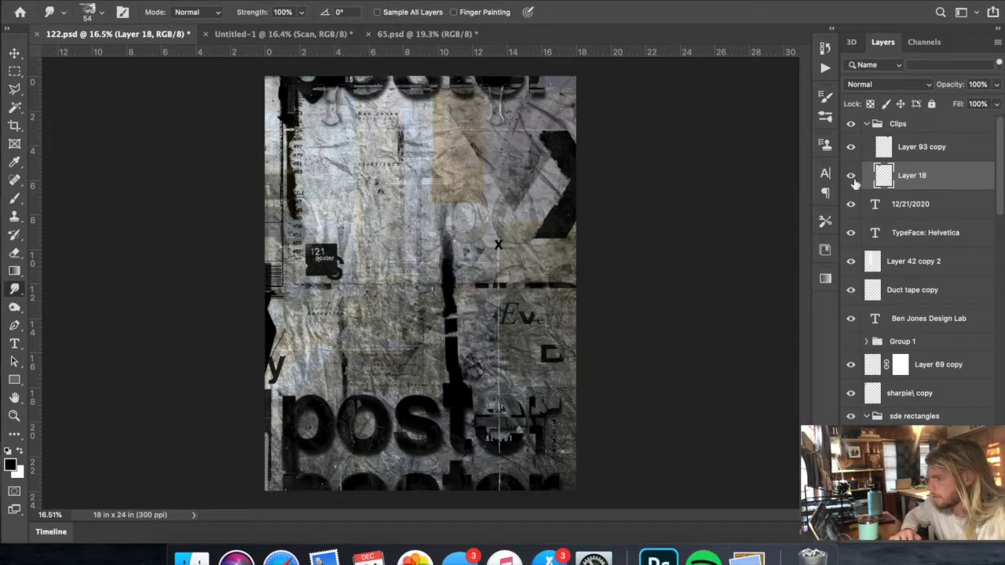
- Check the clips against the guides and nudge the Layer 93 copy clip right to balance their spacing
key(ctrl+semicolon)
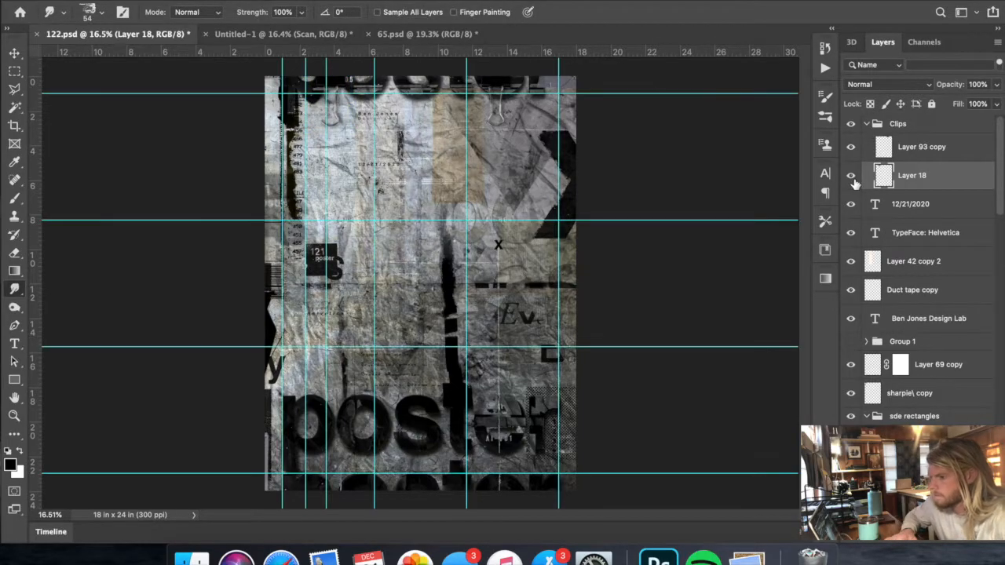
click(911, 157)
key(ctrl+t)
key(shift+Right)
key(shift+Right)
key(shift+Right)
key(shift+Right)
key(shift+Right)
key(shift+Right)
key(shift+Right)
key(shift+Right)
key(shift+Right)
key(shift+Right)
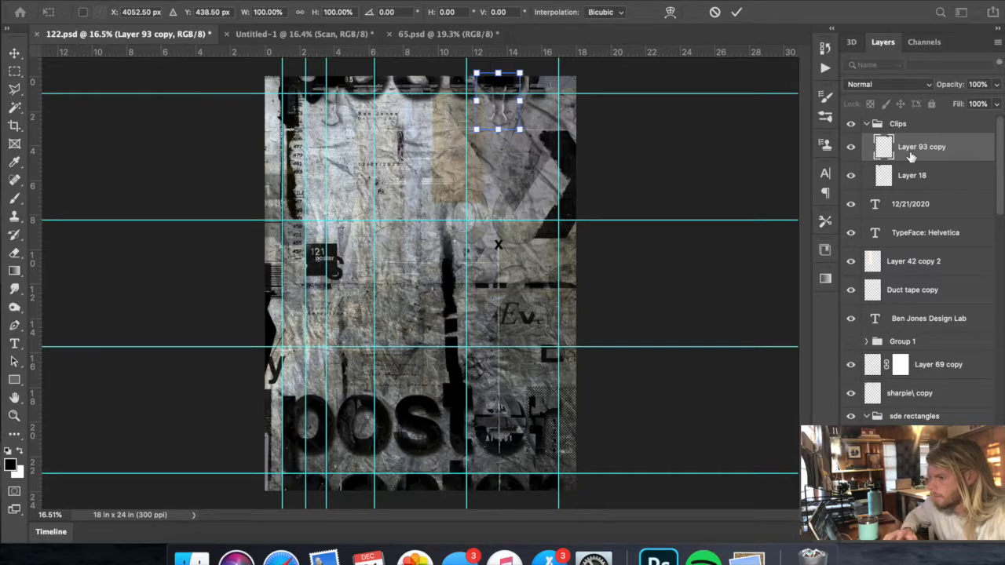
key(shift+Right)
key(shift+Right)
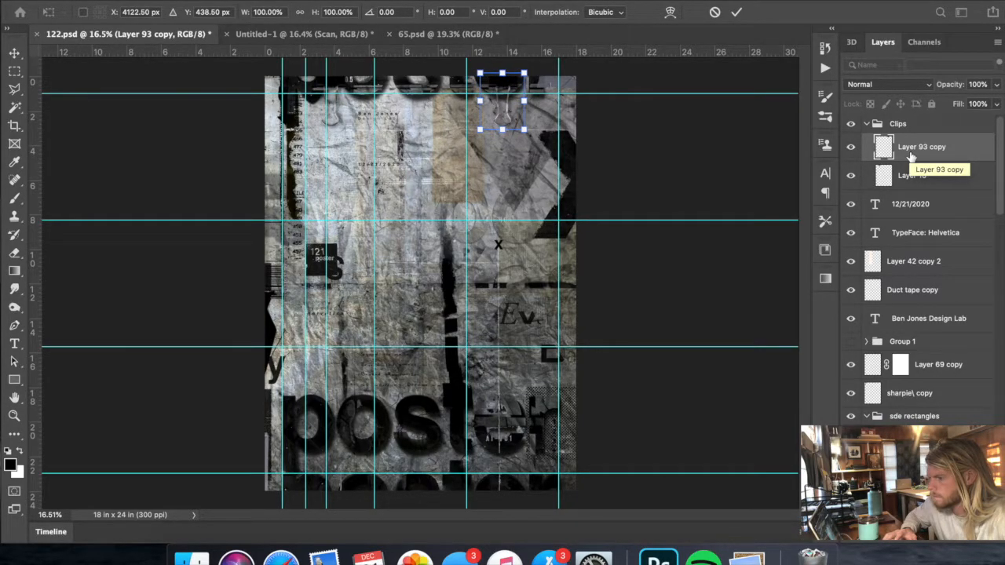
key(shift+Right)
key(Return)
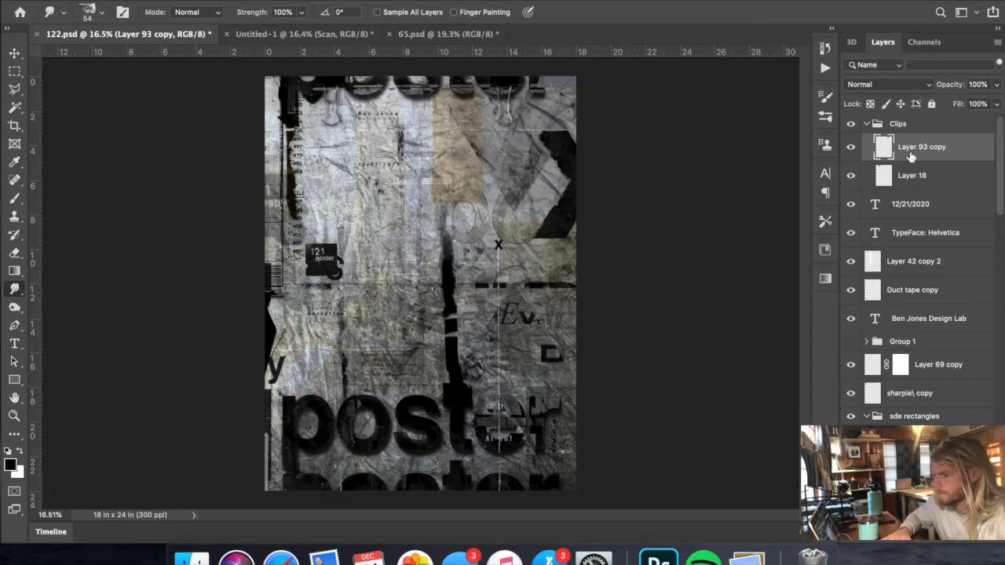
- Fine-tune the Layer 93 copy clip a little further right without the guides
key(ctrl+t)
key(shift+Right)
key(shift+Right)
key(shift+Right)
key(shift+Right)
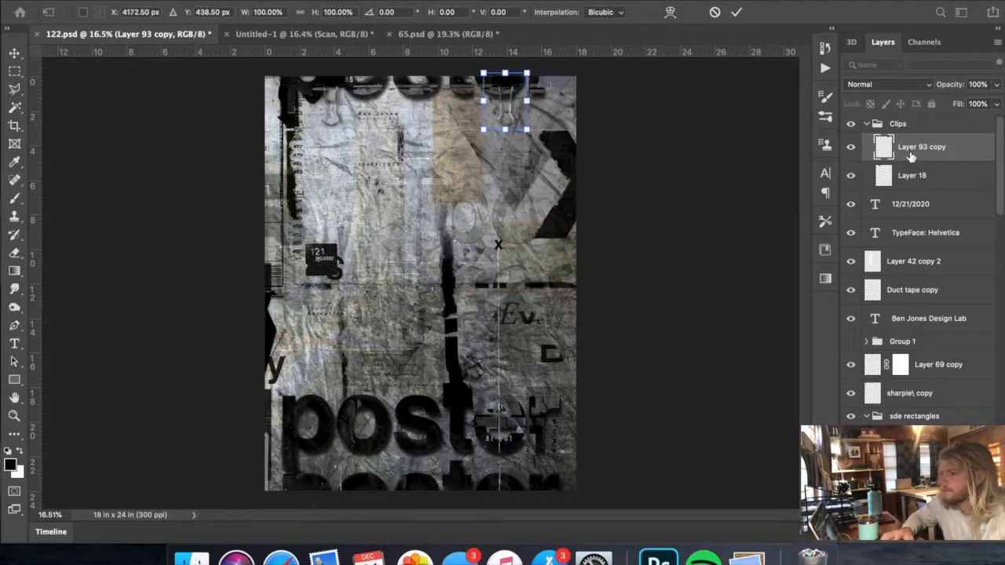
key(Return)
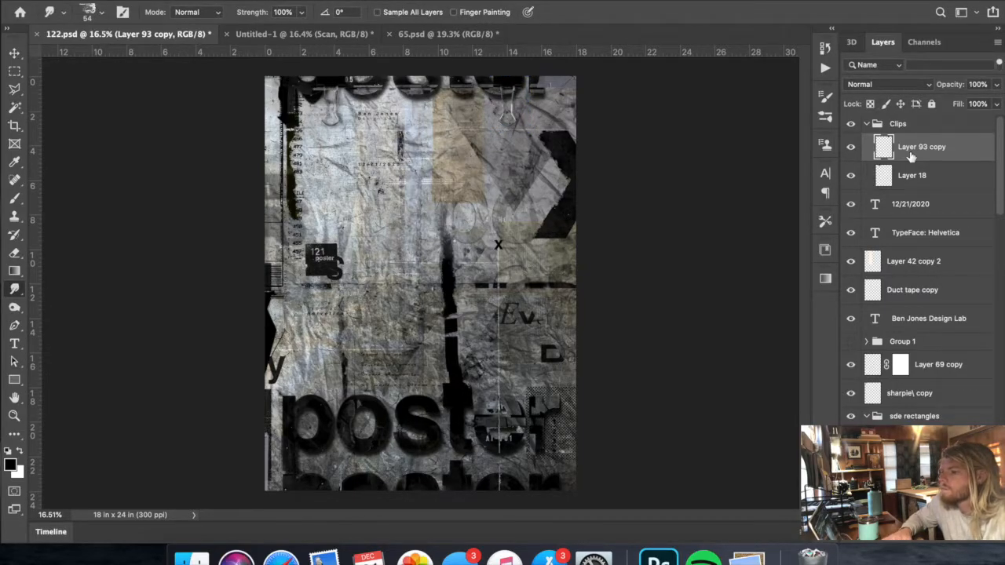
key(ctrl+t)
key(shift+Right)
key(Return)
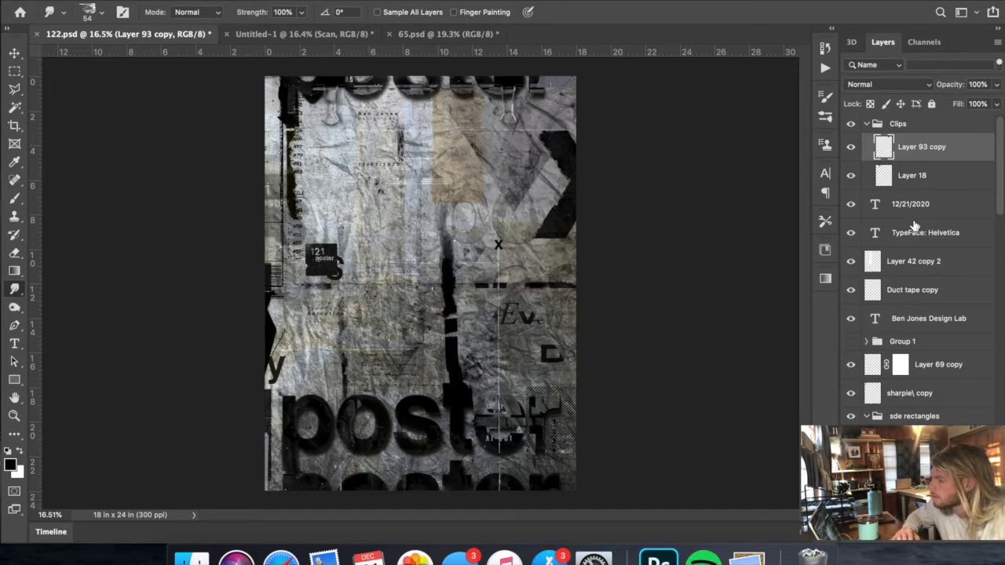
- Examine the layer stack and toggle the visibility of several layers, including Text, to identify what each contributes to the poster
scroll(908, 232, down, 10)
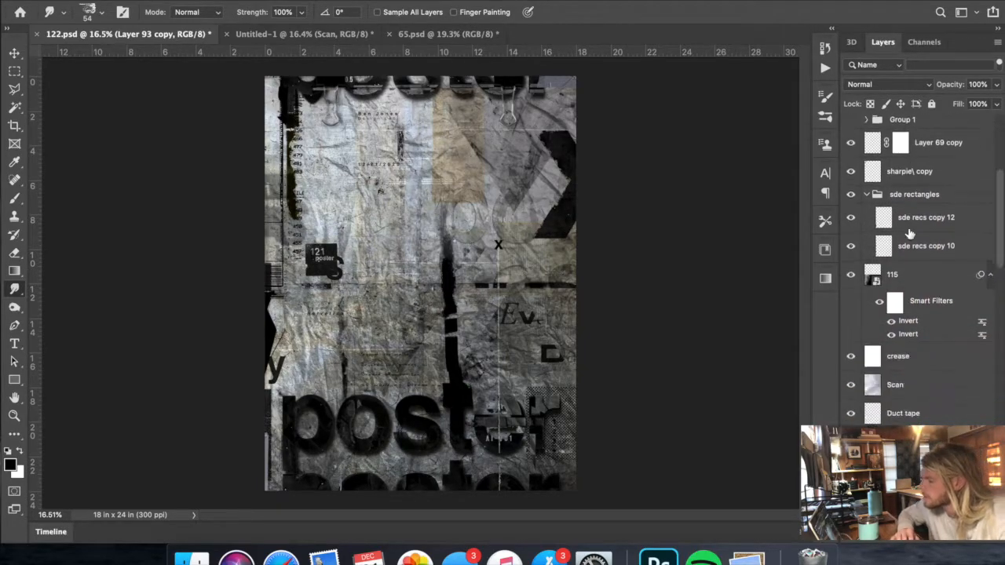
scroll(903, 227, down, 8)
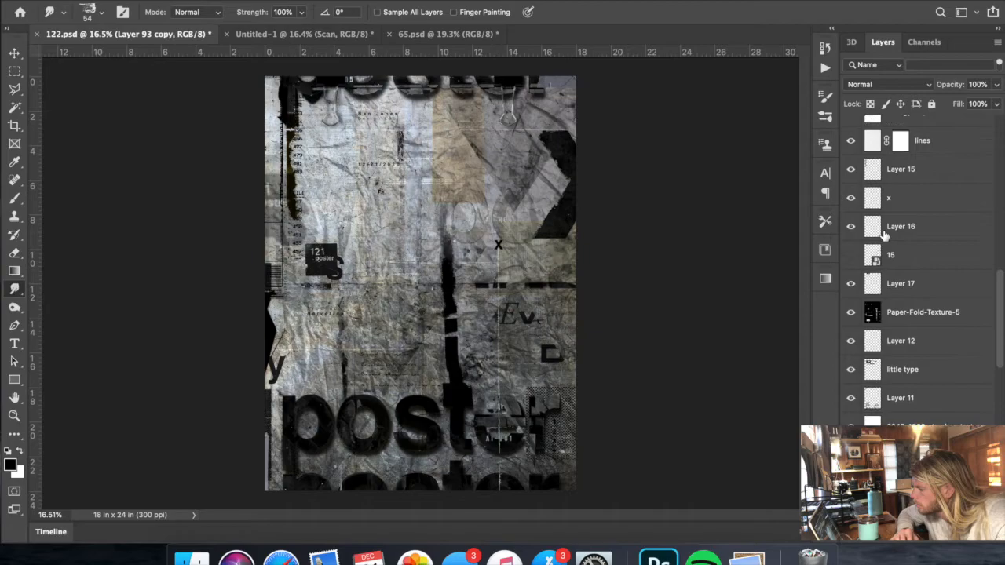
click(852, 171)
click(852, 170)
scroll(853, 250, down, 3)
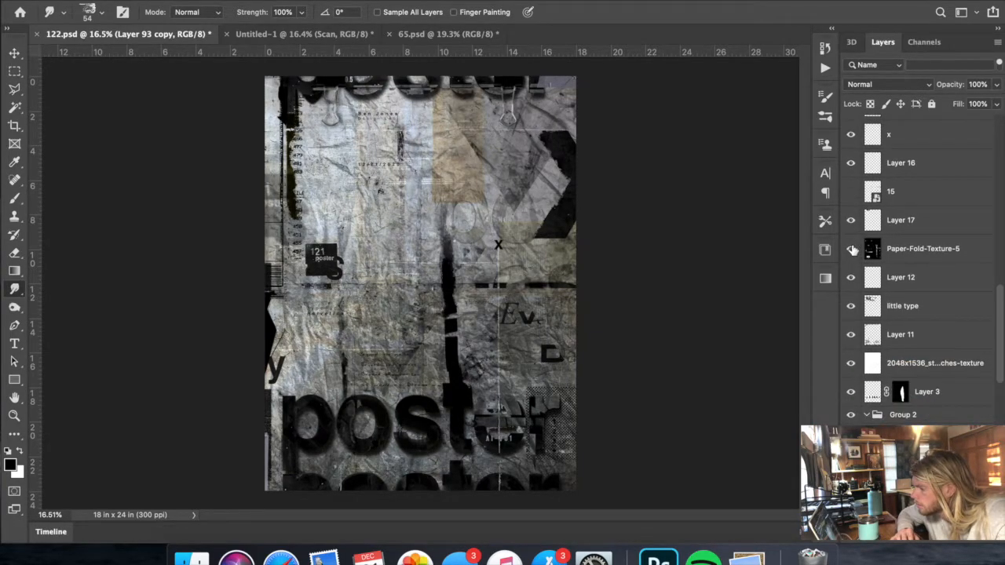
click(851, 307)
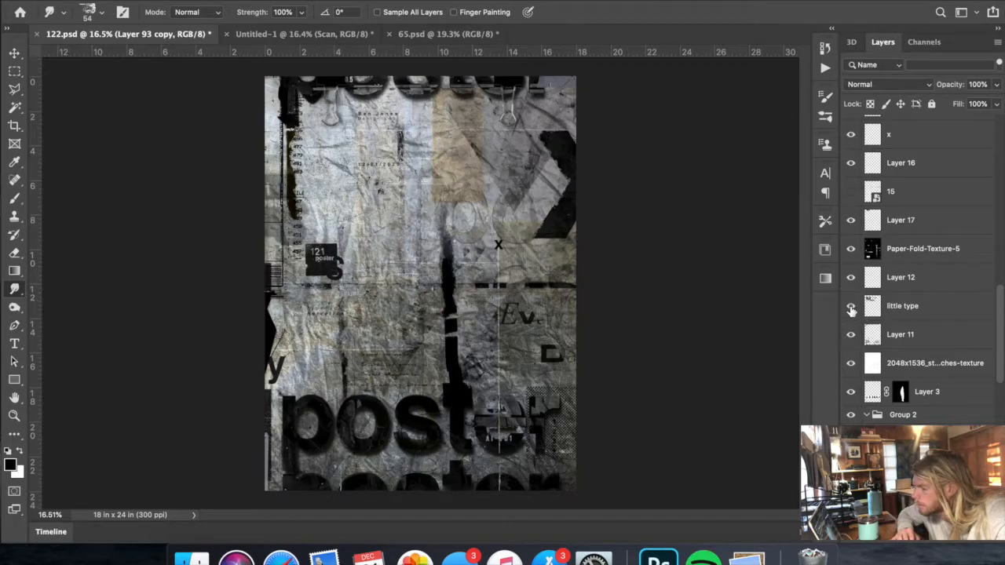
scroll(851, 310, down, 10)
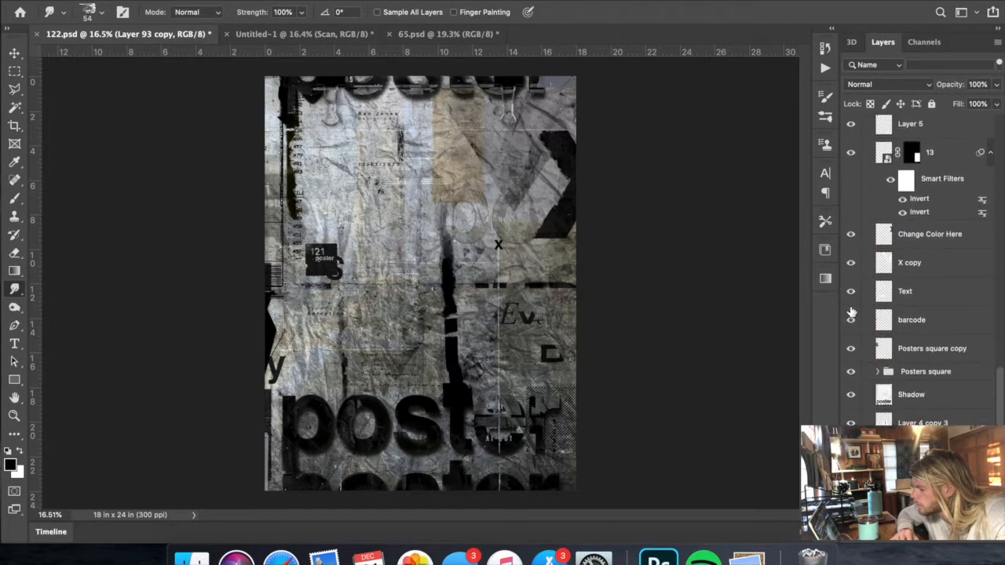
click(852, 293)
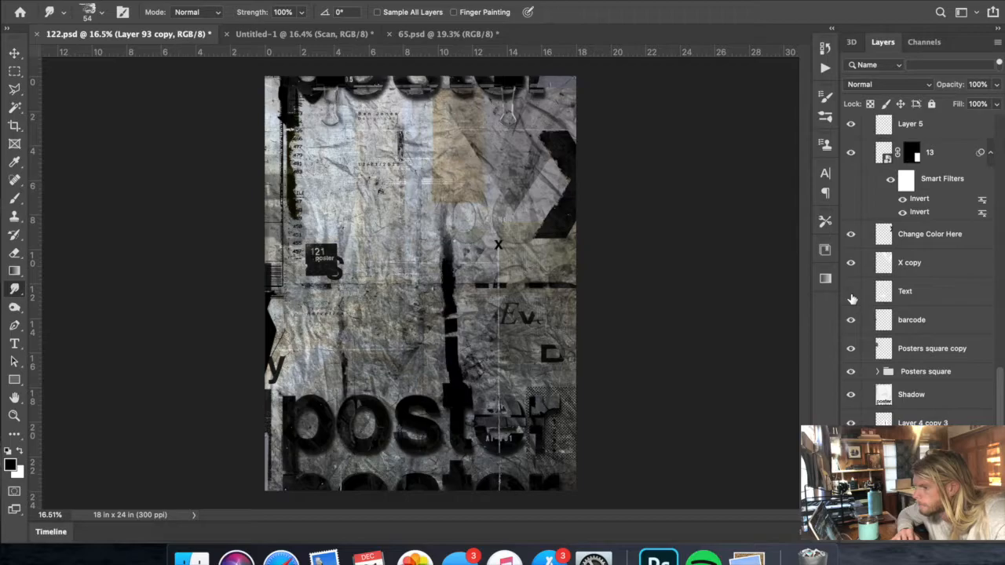
click(851, 293)
scroll(859, 329, down, 5)
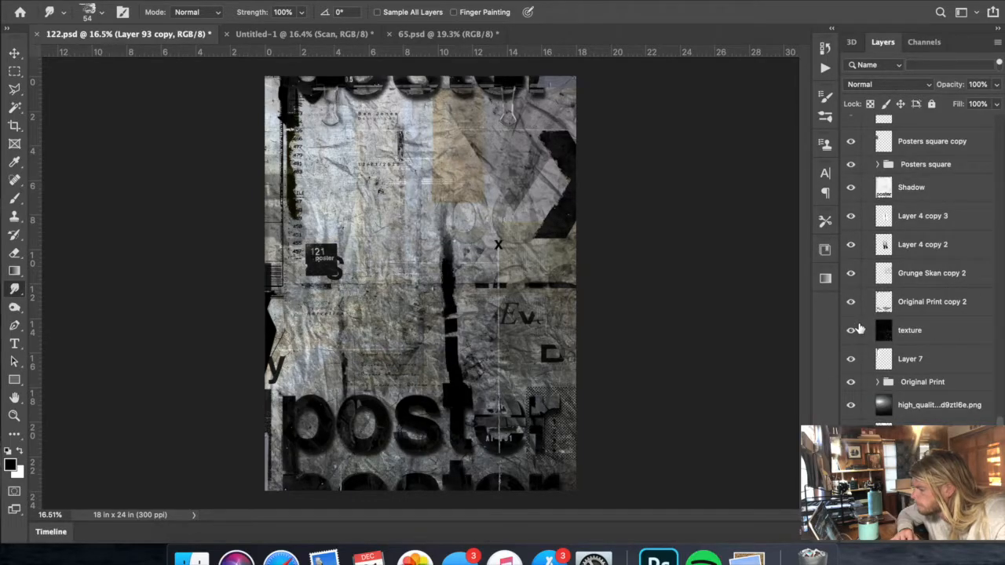
scroll(858, 328, down, 1)
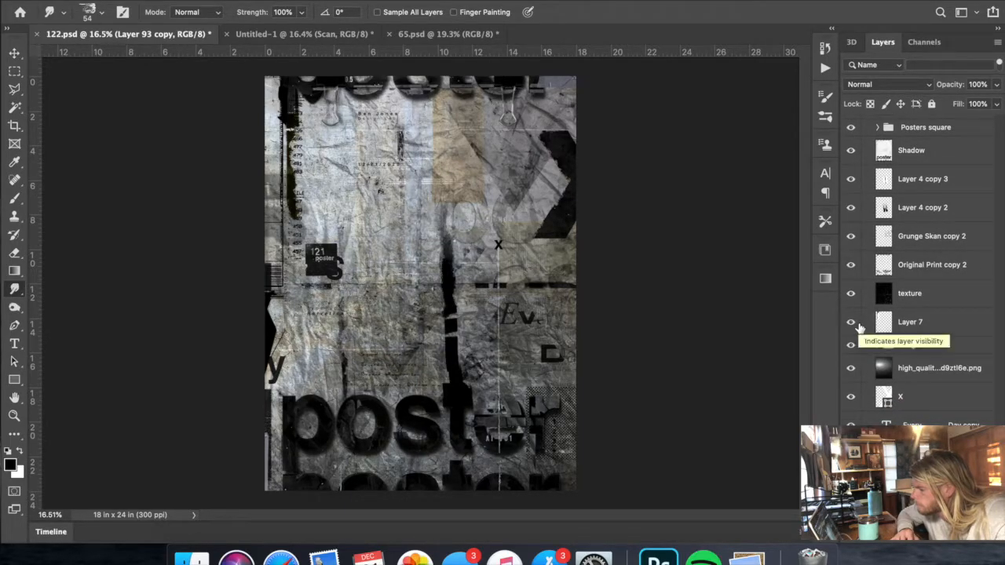
- Look through the layer stack again from its first layer, checking what Layer 15 holds
scroll(858, 328, up, 15)
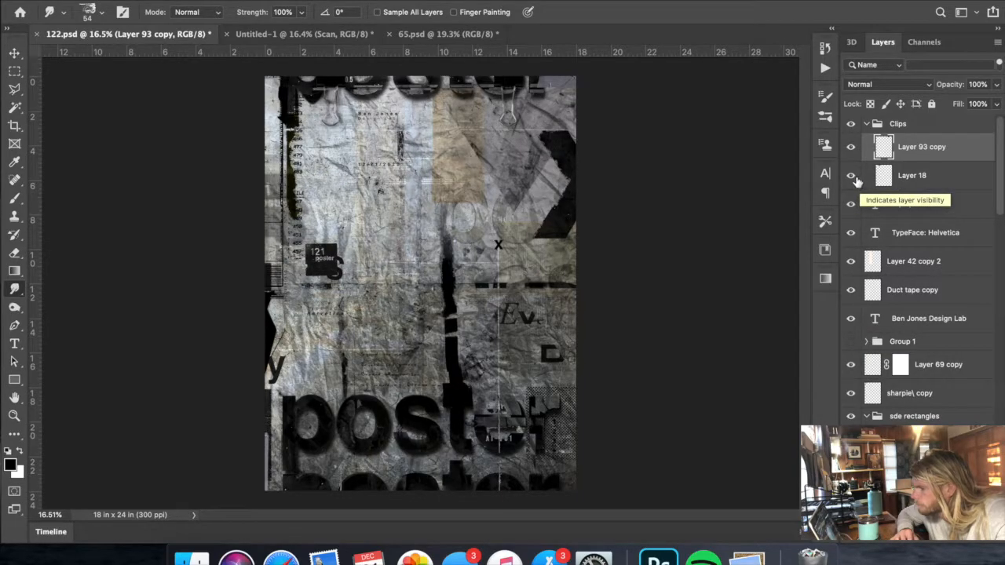
scroll(860, 291, down, 1)
scroll(860, 290, down, 5)
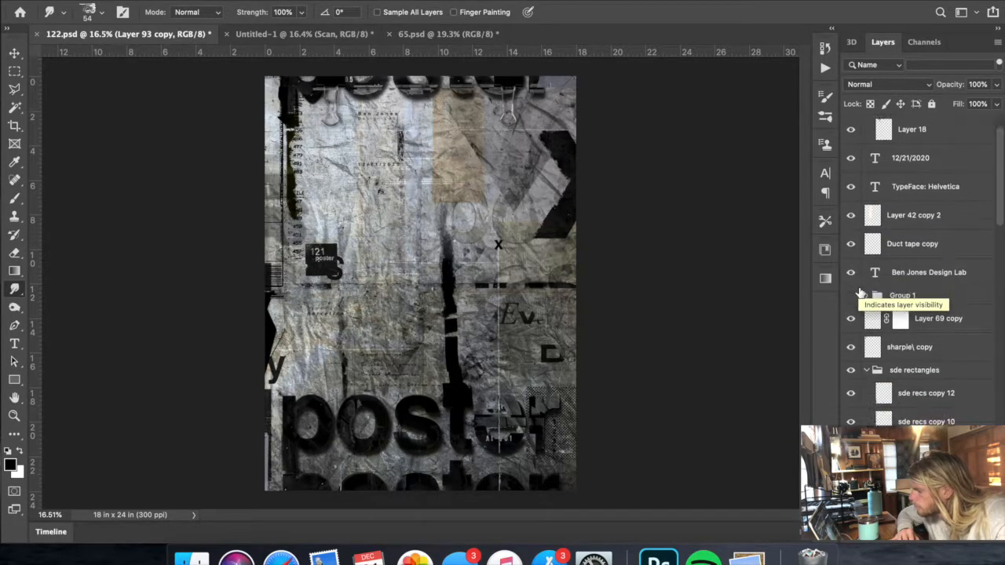
scroll(860, 291, down, 4)
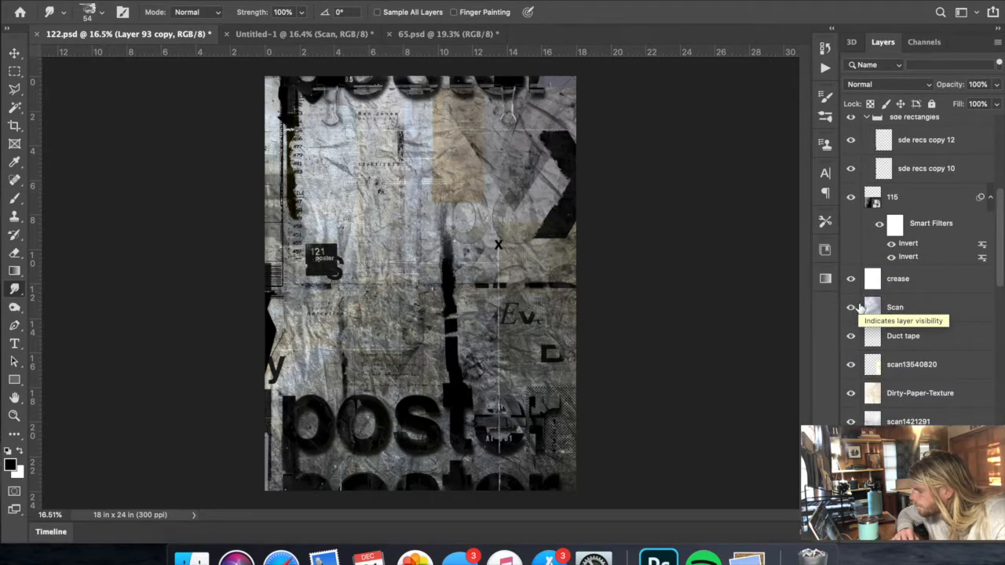
scroll(856, 349, down, 3)
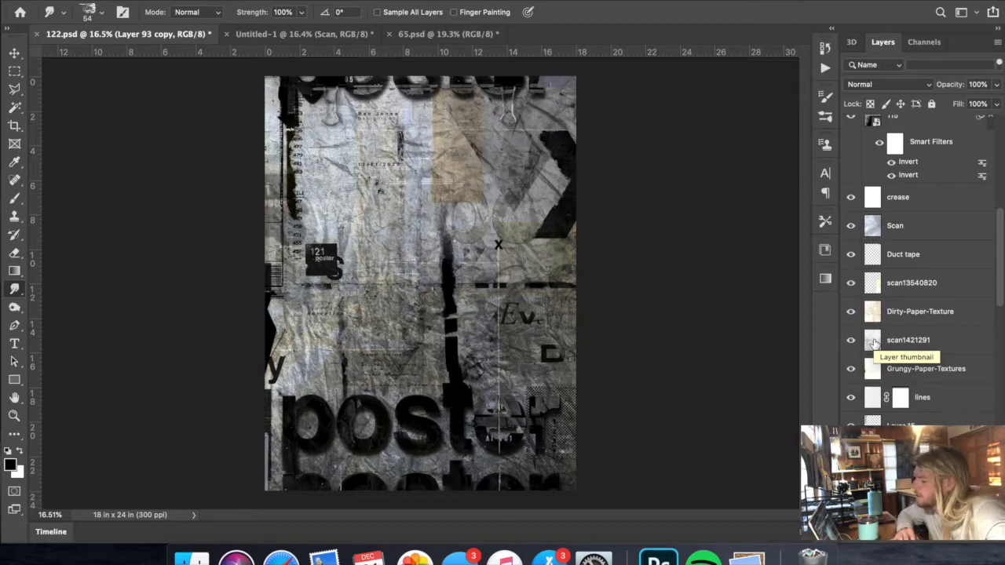
scroll(875, 344, down, 1)
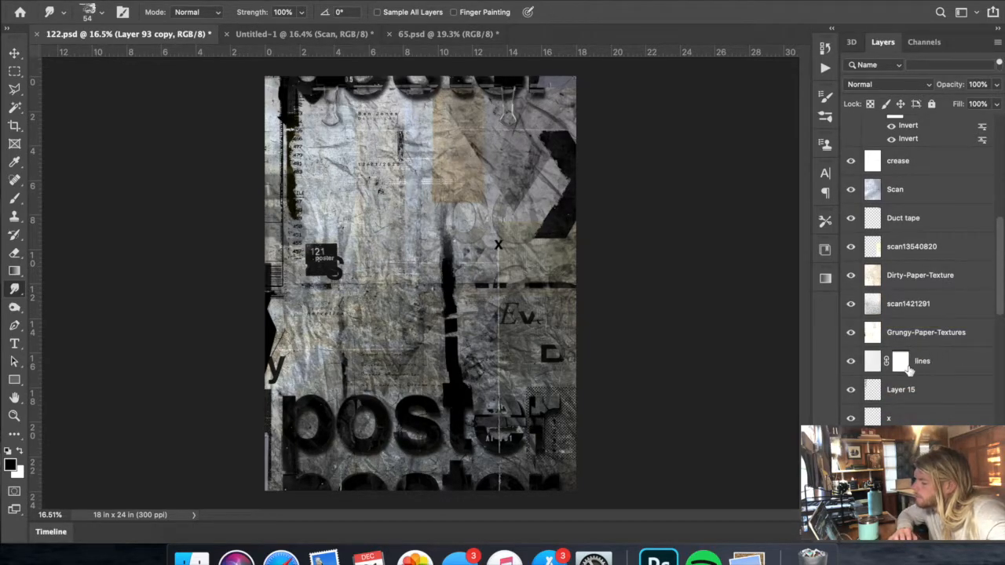
click(854, 392)
click(853, 393)
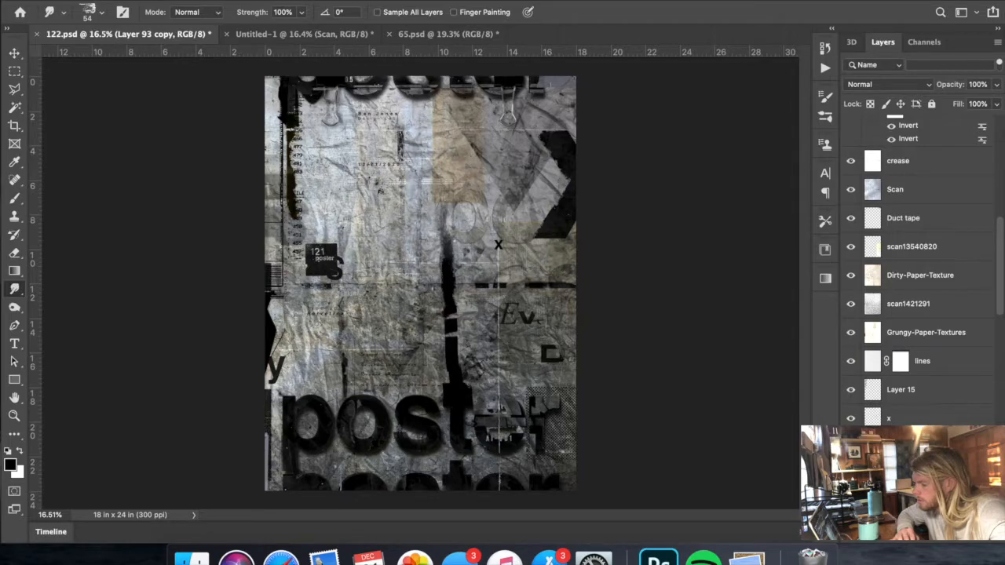
scroll(854, 247, down, 5)
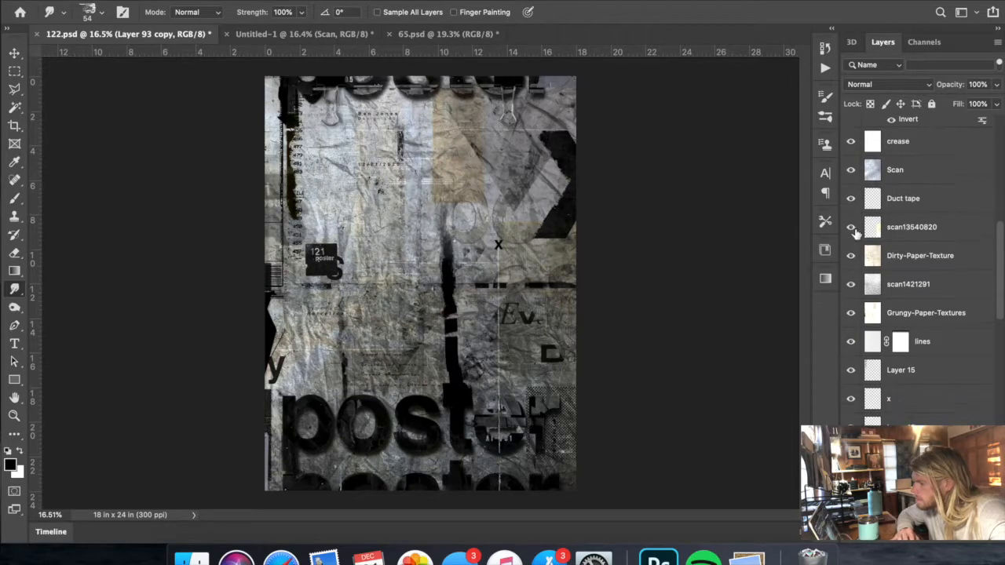
- Rename Layer 17 as Numbers and move it right along the poster's upper edge, between the two clips
click(851, 405)
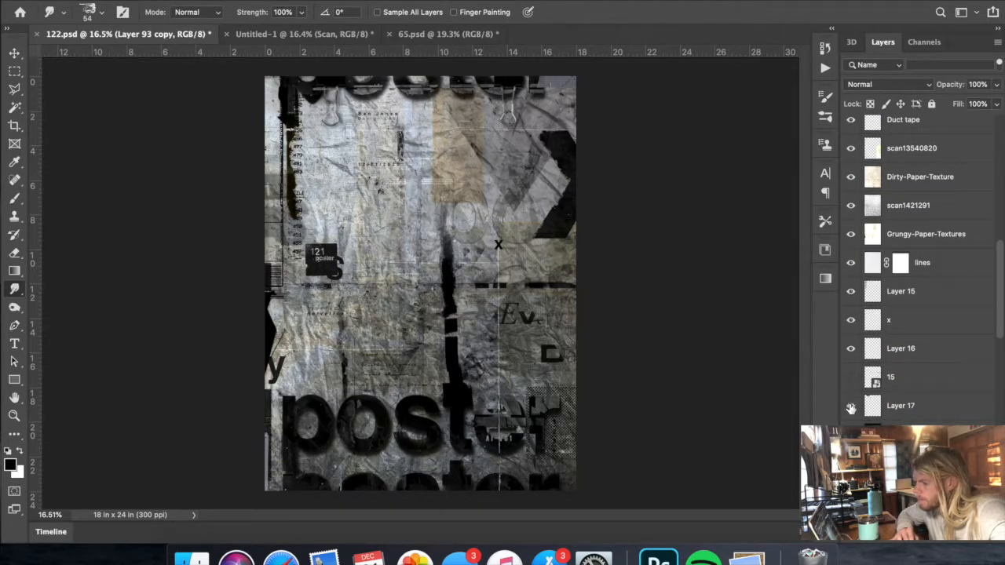
double_click(903, 405)
text(Numbers)
key(Return)
key(ctrl+t)
mouse_move(349, 89)
mouse_down()
mouse_move(442, 89)
mouse_move(462, 92)
mouse_move(464, 106)
mouse_move(460, 93)
mouse_up()
key(Return)
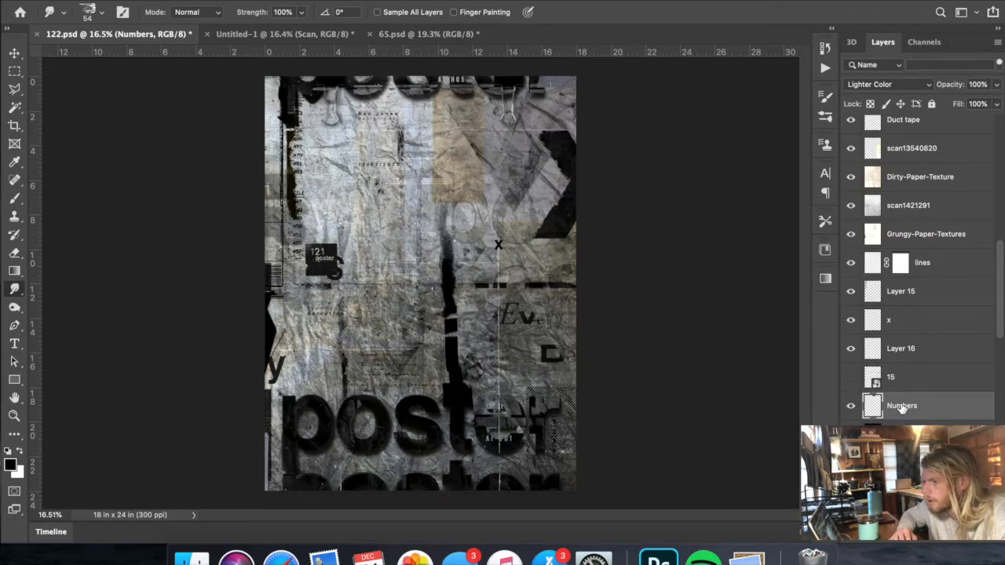
- Nudge the Numbers layer slightly left along the poster's upper edge
key(super+t)
key(Left)
key(Left)
key(Left)
key(Left)
key(Left)
key(Left)
key(Left)
key(Left)
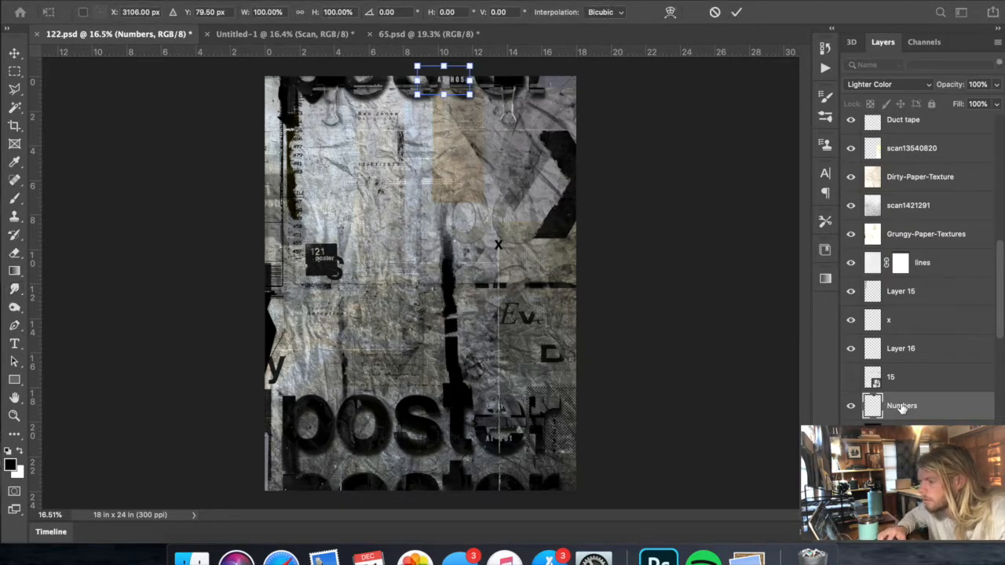
key(Return)
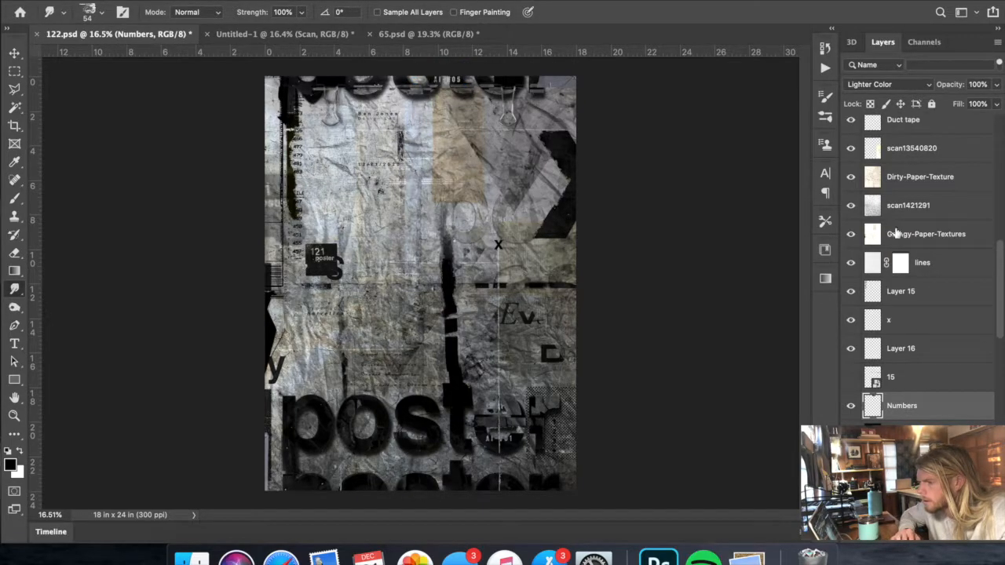
- Duplicate the Clips group and merge the copy into a single layer
scroll(861, 273, up, 10)
click(903, 126)
right_click(900, 137)
click(952, 141)
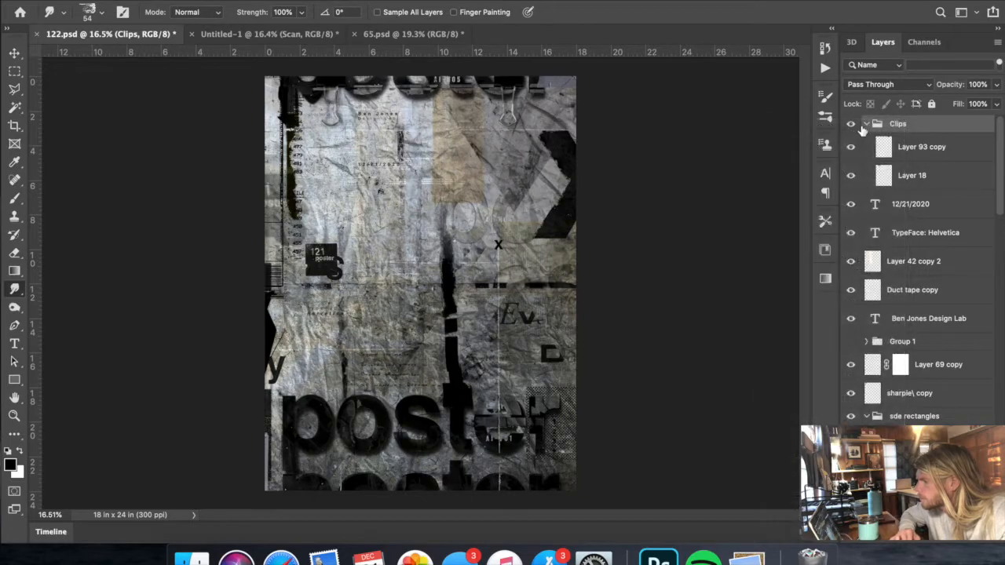
click(865, 125)
right_click(894, 124)
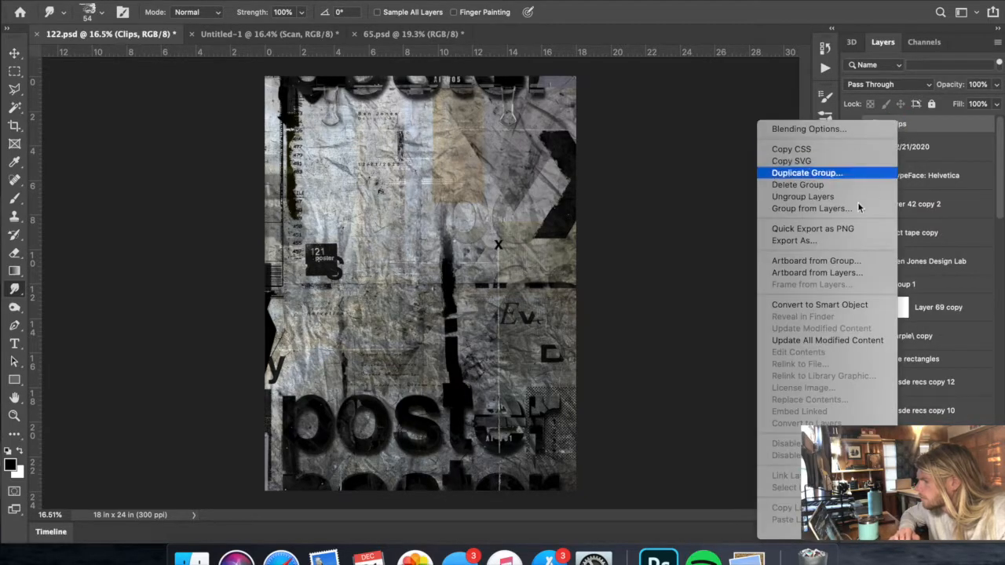
click(805, 172)
key(Return)
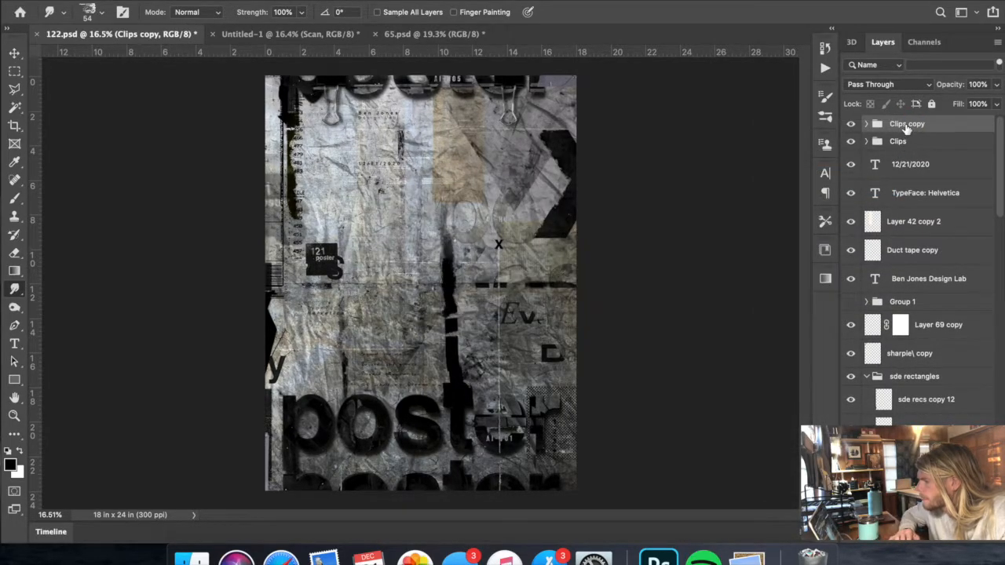
right_click(907, 127)
click(803, 417)
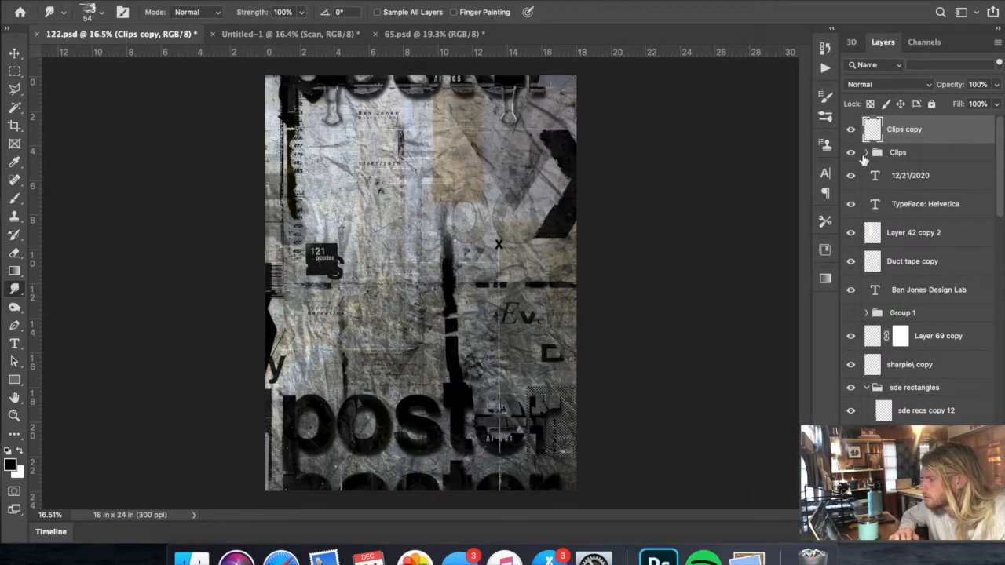
- With the original Clips group hidden, turn the Clips copy layer black using Levels with output white 0 and midtones 0.54
click(172, 0)
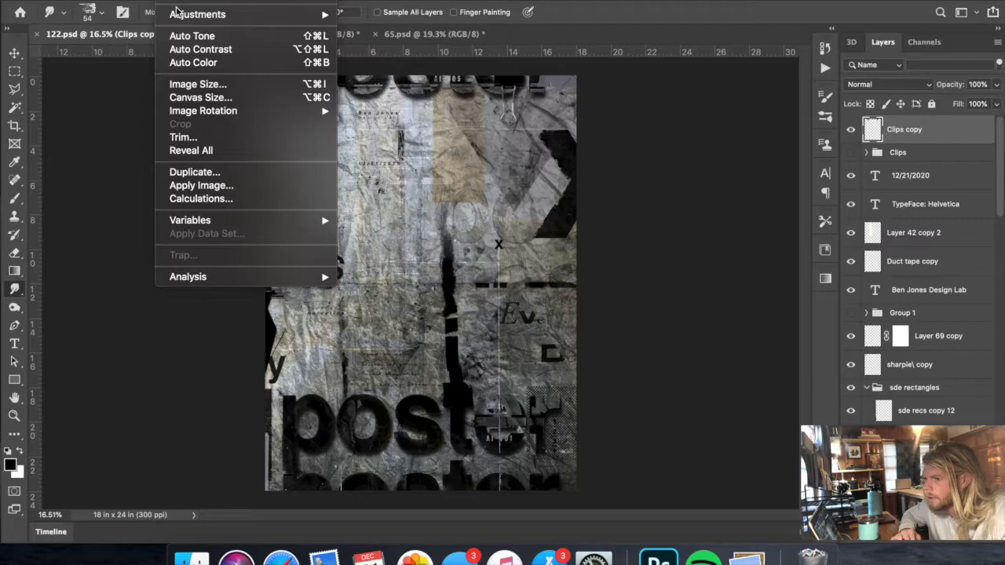
mouse_move(179, 14)
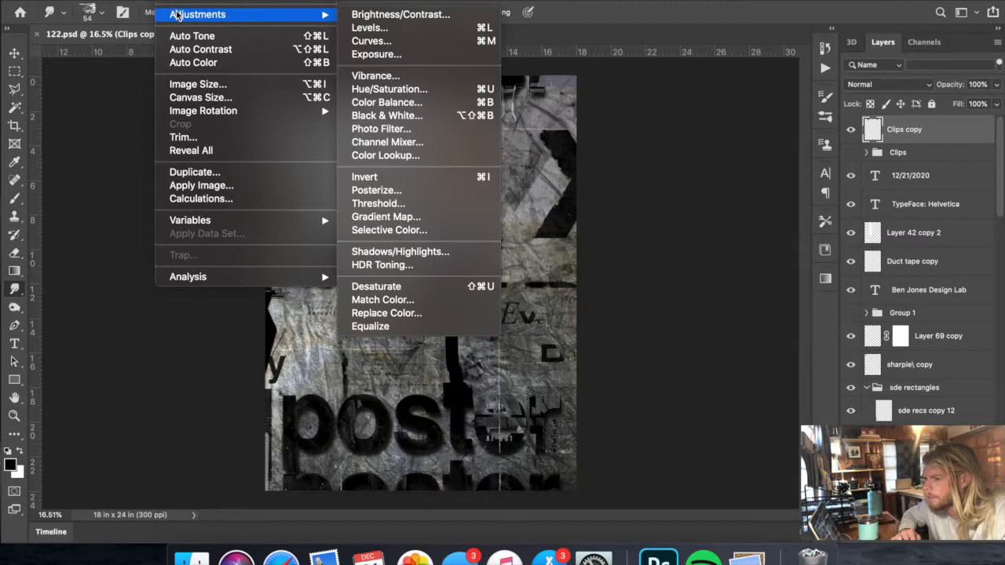
click(360, 28)
drag(888, 206, 699, 205)
drag(798, 149, 833, 150)
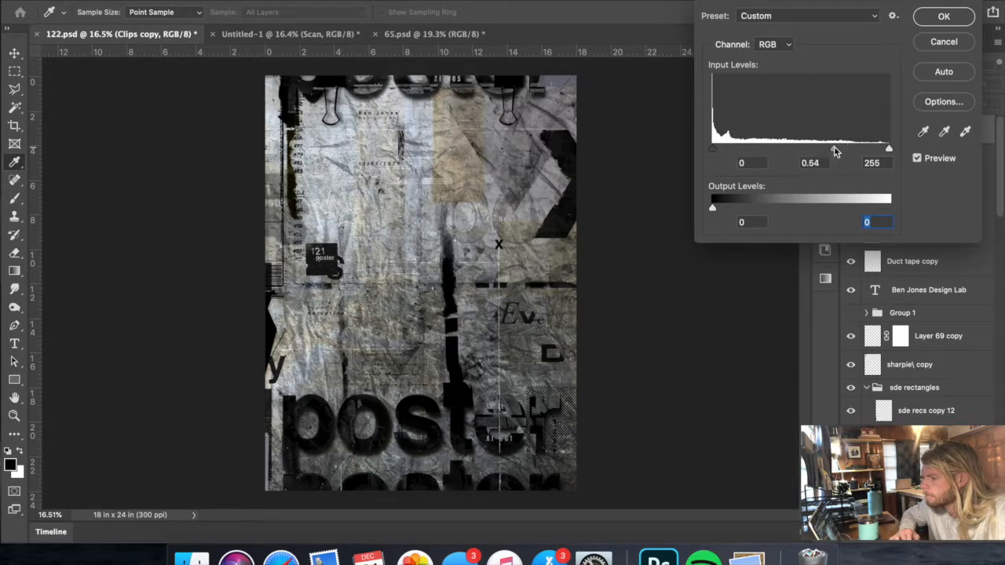
click(938, 19)
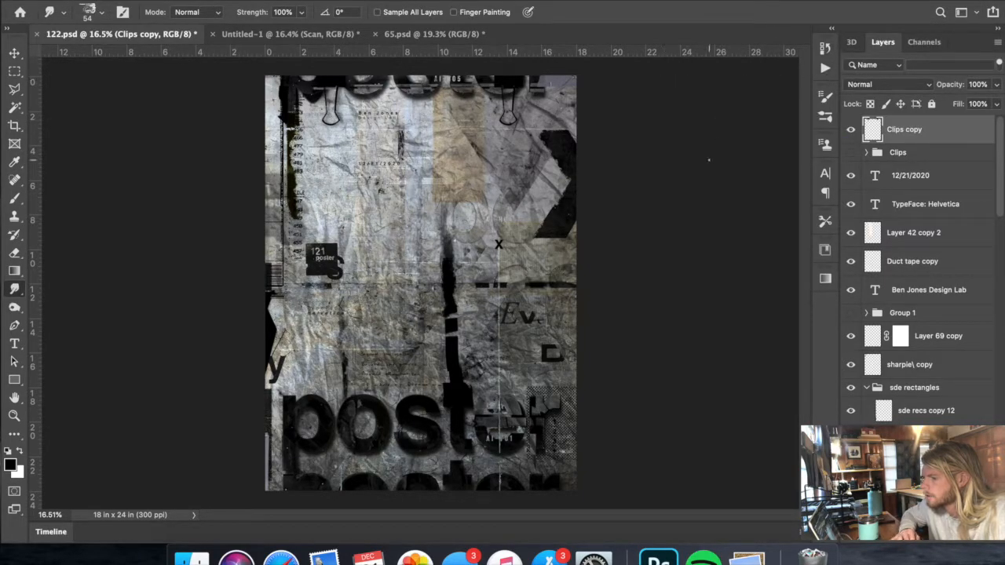
- Lower the opacity of the Clips copy layer to 52%
click(997, 84)
drag(991, 103, 967, 103)
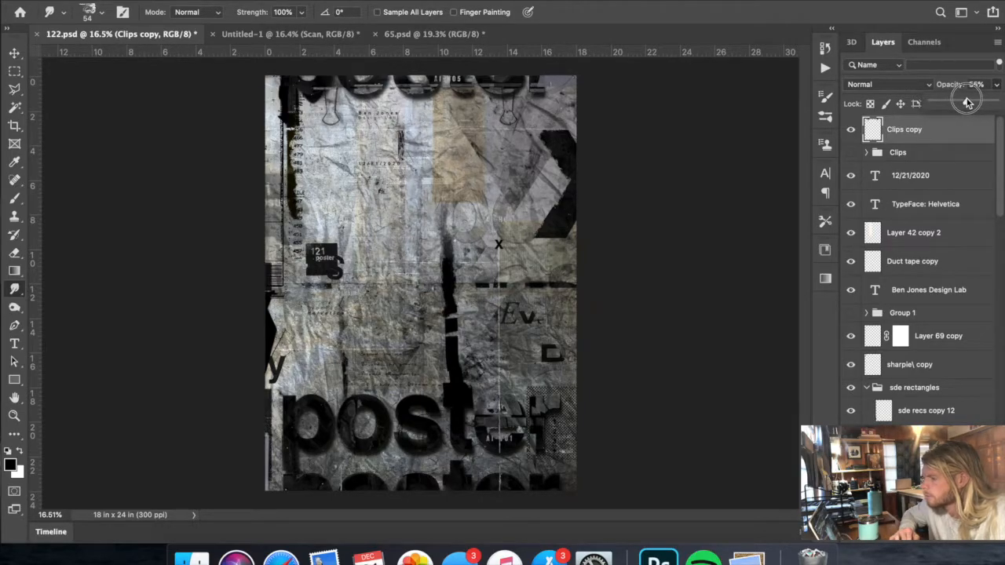
mouse_move(968, 102)
mouse_down()
mouse_move(946, 103)
mouse_move(964, 102)
mouse_up()
- Apply a Gaussian Blur of 5.8 pixels to the Clips copy layer and place it beneath the visible Clips group
click(326, 0)
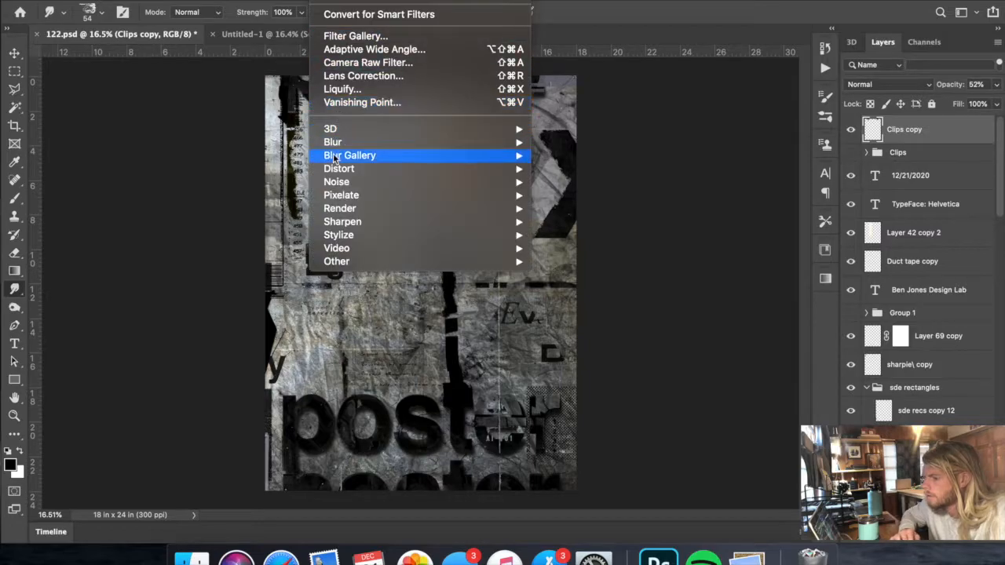
mouse_move(339, 146)
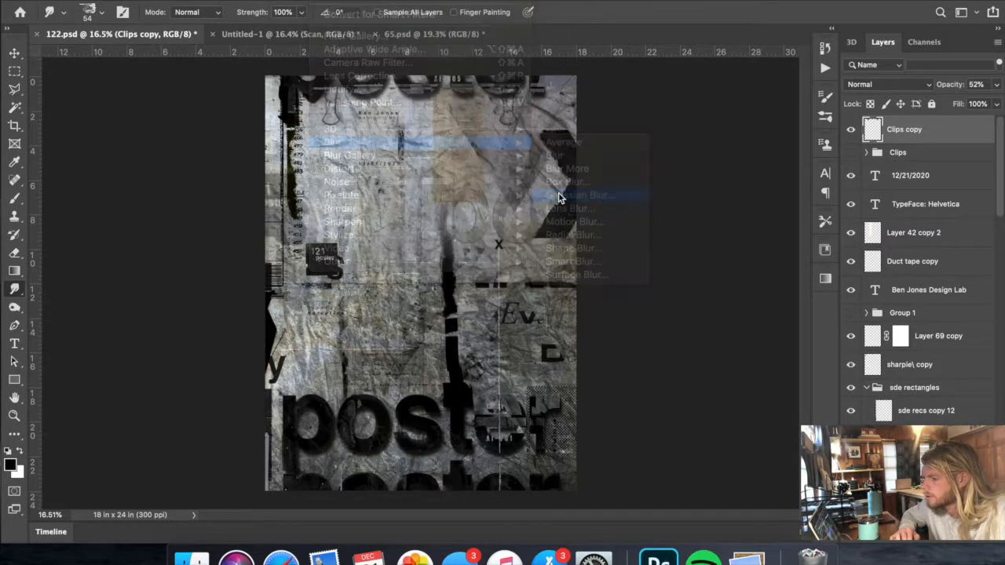
click(560, 202)
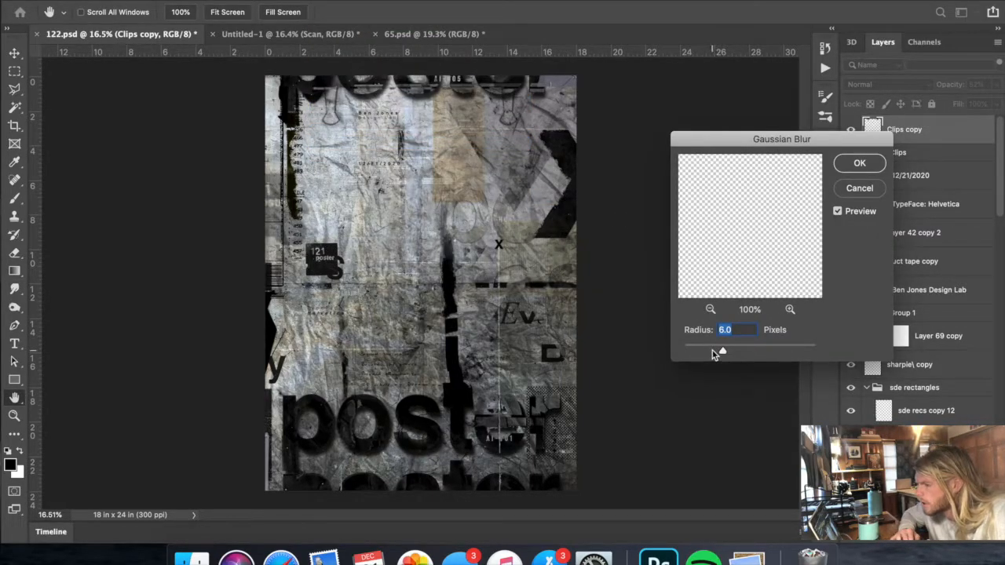
mouse_move(728, 353)
mouse_down()
mouse_move(749, 352)
mouse_move(727, 351)
mouse_up()
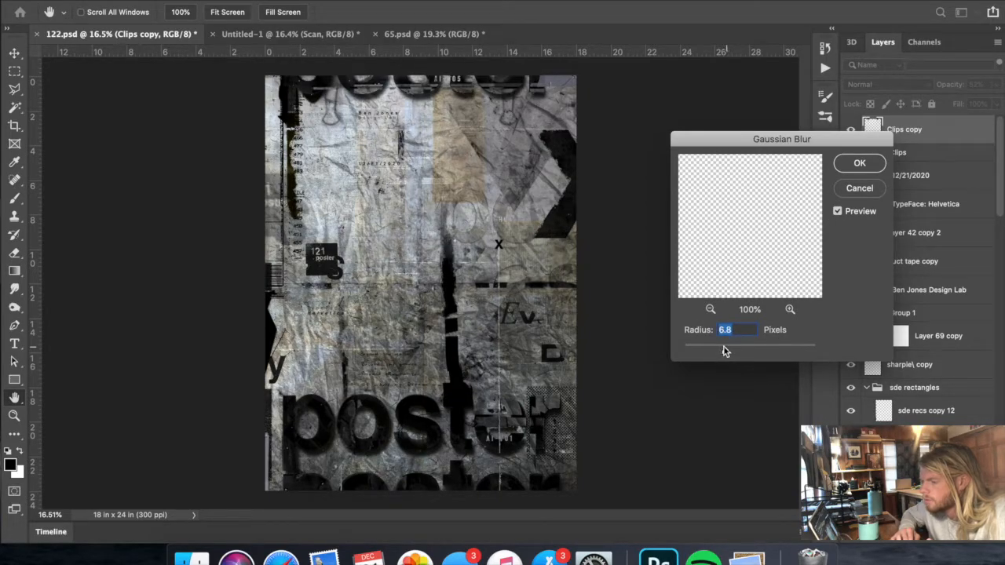
click(721, 350)
drag(723, 351, 724, 351)
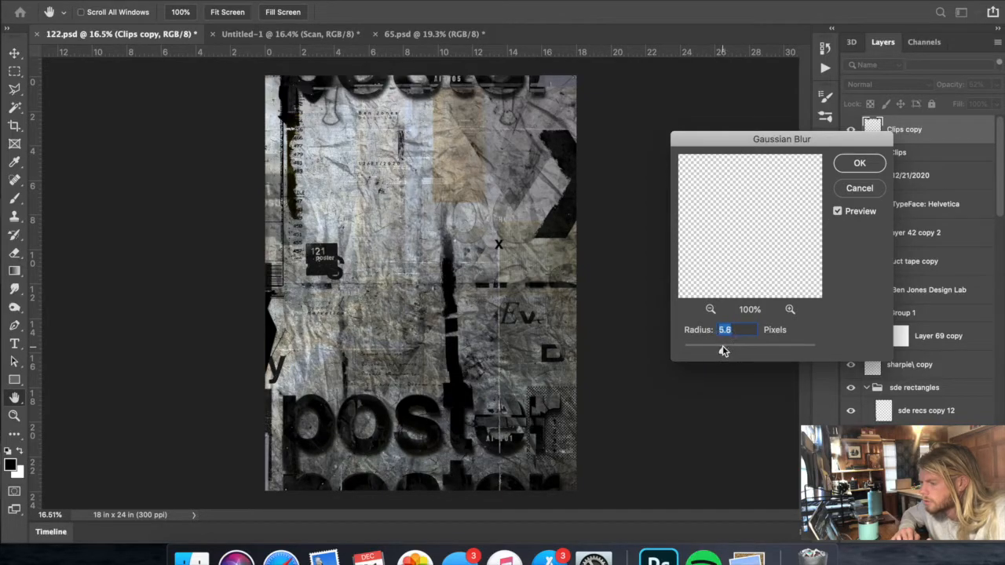
click(838, 212)
click(860, 163)
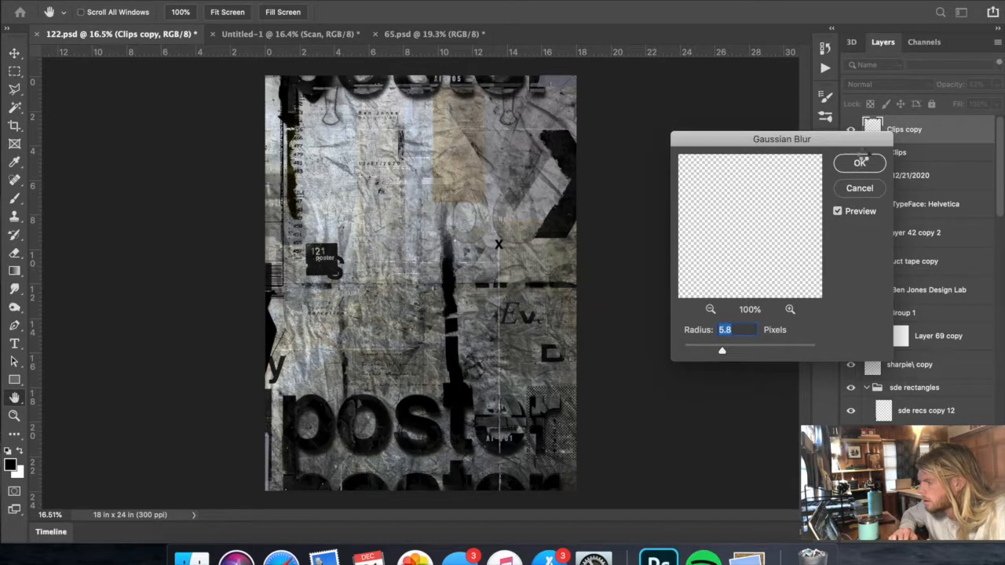
drag(885, 130, 888, 162)
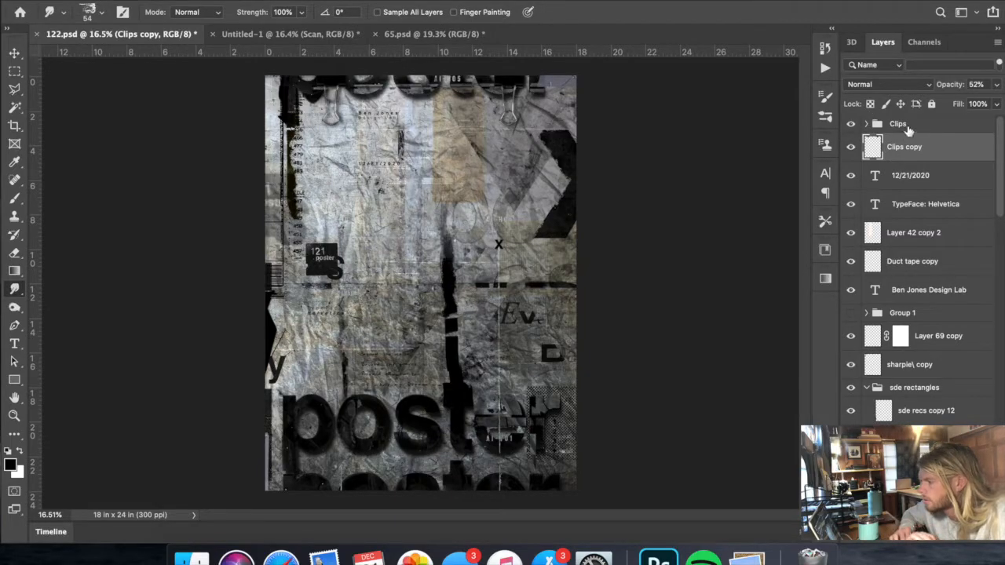
- Offset the Clips copy shadow layer to the right and downward, to about X 2716 px, Y 499 px
key(ctrl+t)
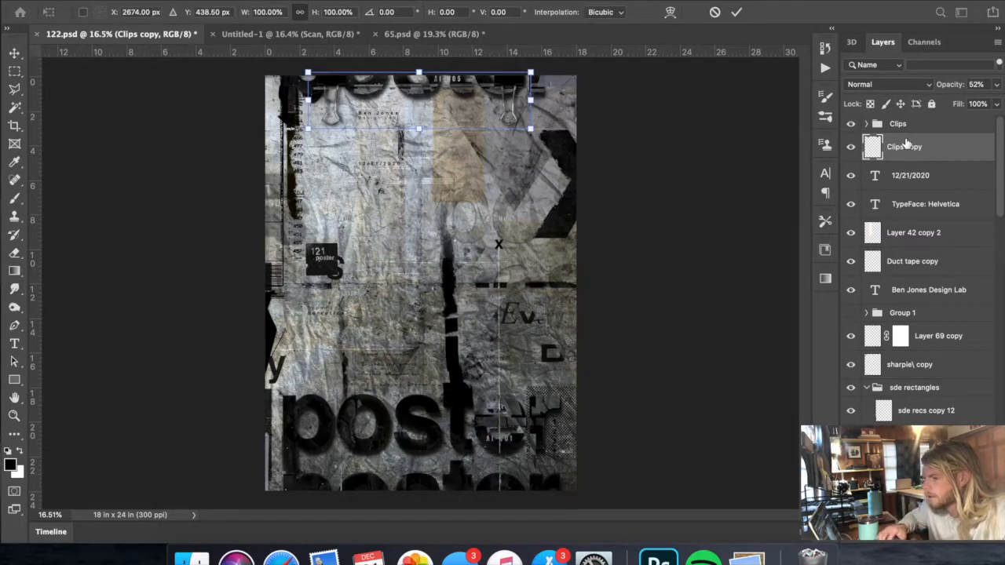
key(Right)
key(Right)
key(Right)
key(Right)
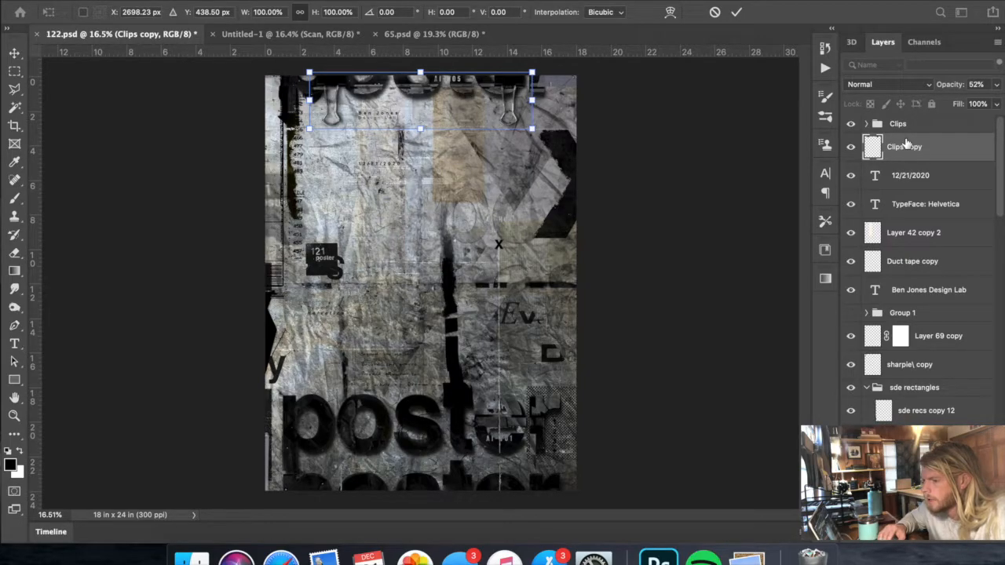
scroll(974, 321, down, 10)
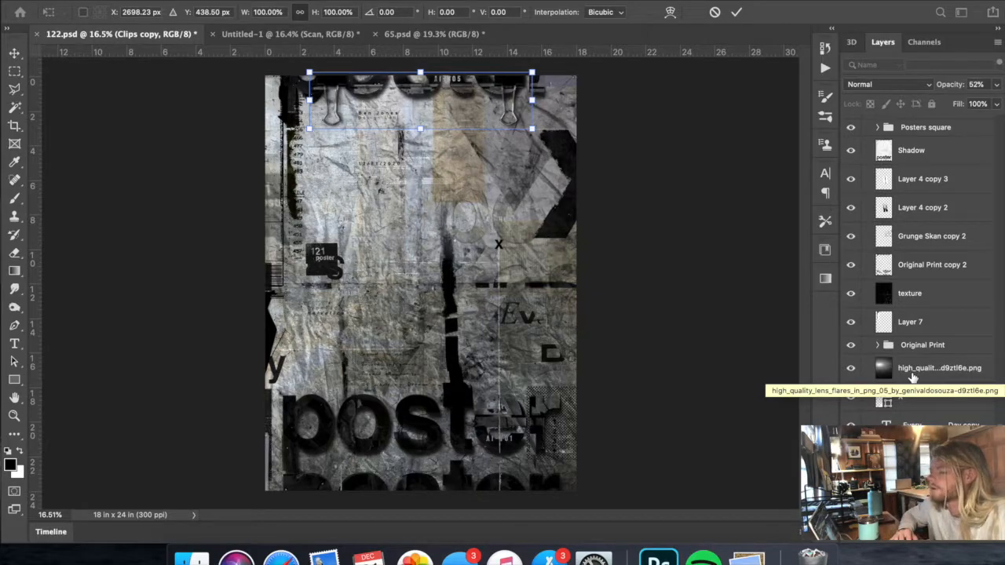
scroll(913, 378, up, 10)
key(Right)
key(Right)
key(Right)
key(Down)
key(Down)
key(Down)
key(Down)
key(Down)
key(Down)
key(Down)
key(Down)
key(Down)
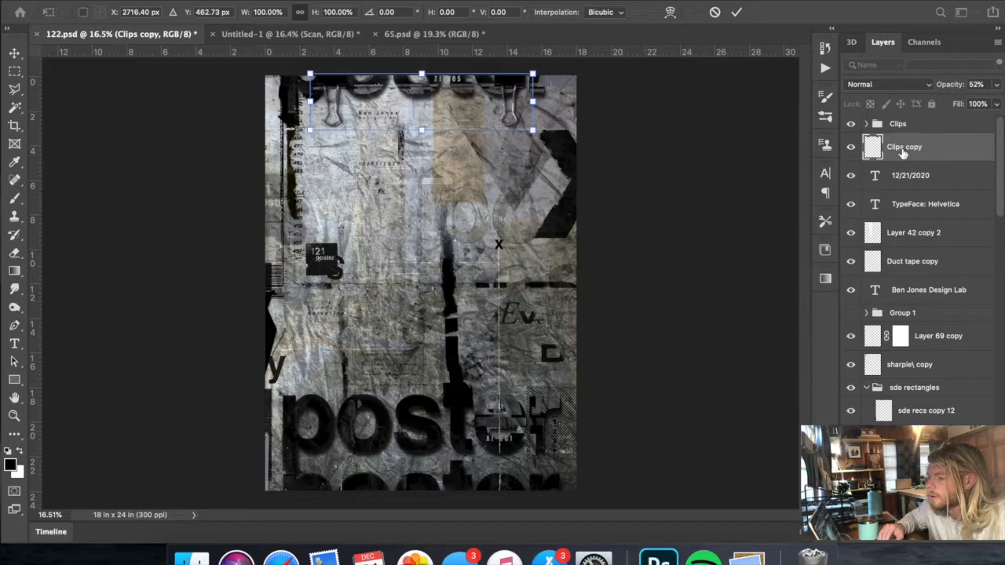
key(Down)
key(Down)
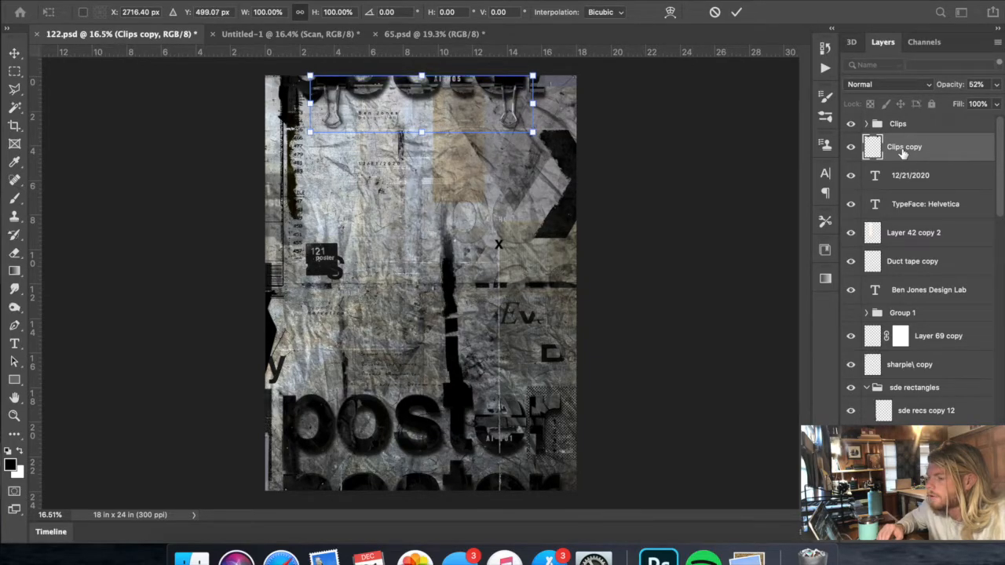
key(Return)
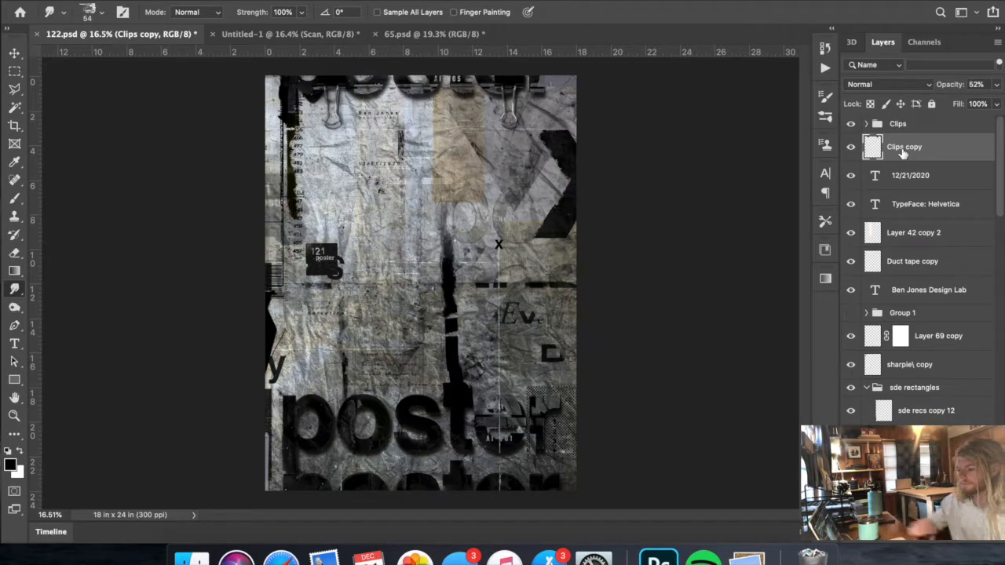
- Fine-tune the position of the Clips copy shadow layer to about X 2728 px, Y 511.5 px
key(super+t)
key(Left)
key(Left)
key(Return)
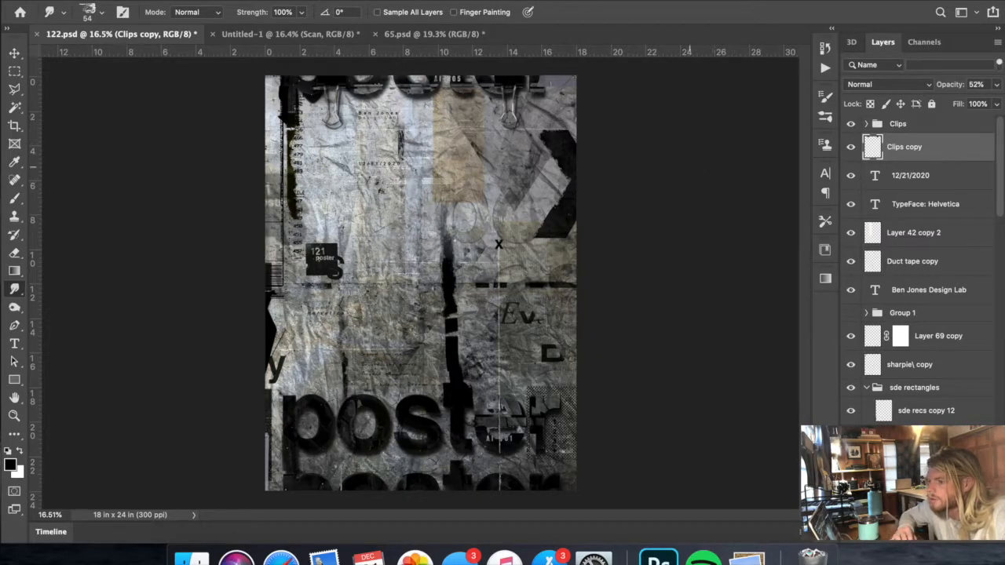
click(328, 1)
click(330, 0)
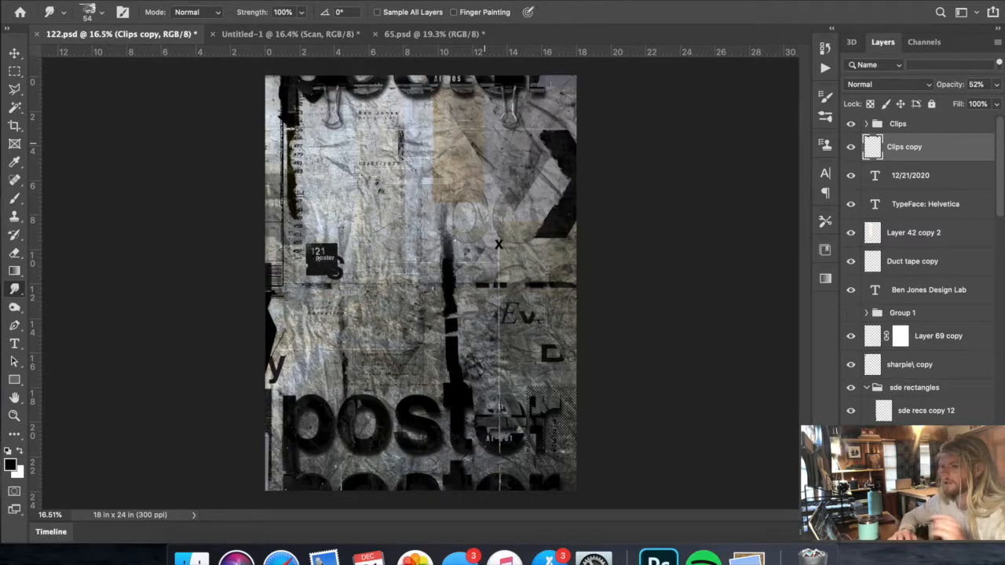
- Nudge the Clips copy shadow layer further right to about X 2746 px, leaving Y at 511.5 px
key(ctrl+t)
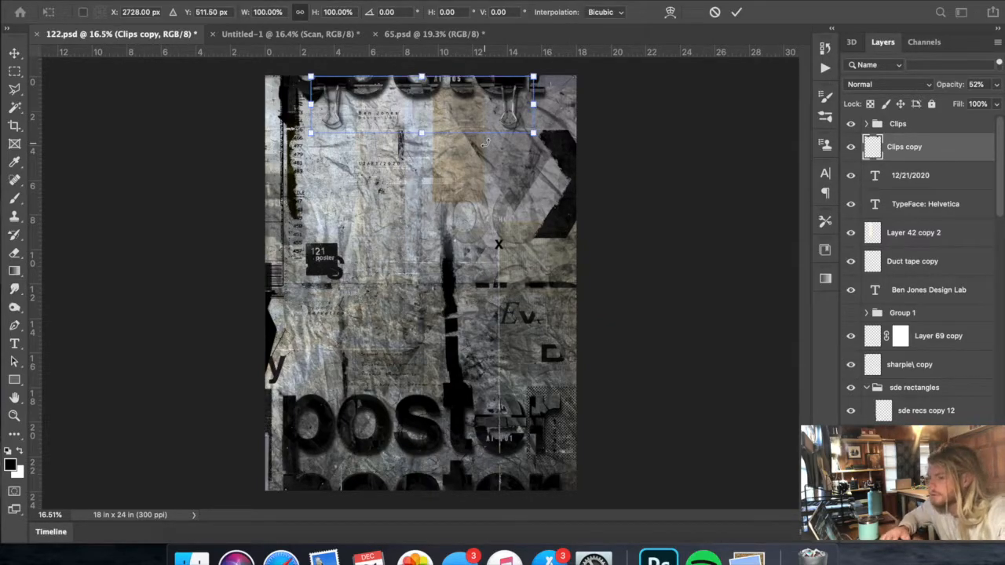
key(Up)
key(Up)
key(Up)
key(Right)
key(Right)
key(Left)
key(Left)
key(Left)
key(Right)
key(Right)
key(Right)
key(Right)
key(Right)
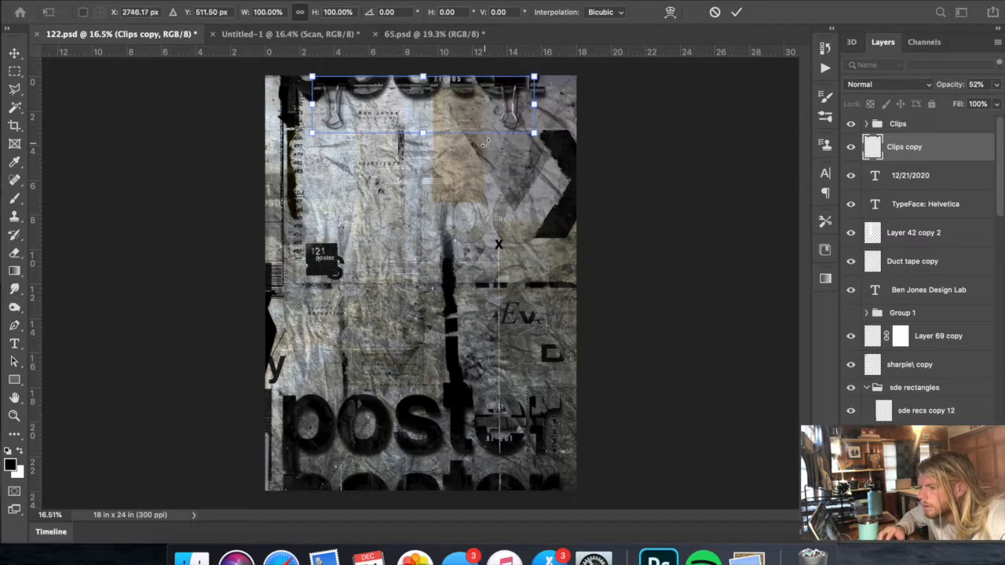
key(Return)
key(super+t)
key(Left)
key(Left)
key(Left)
key(Left)
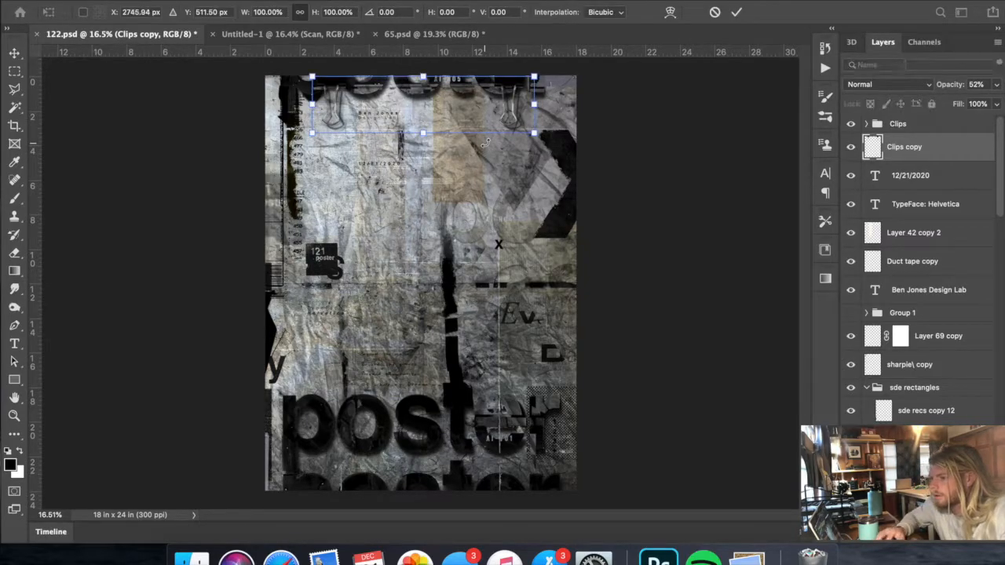
key(Return)
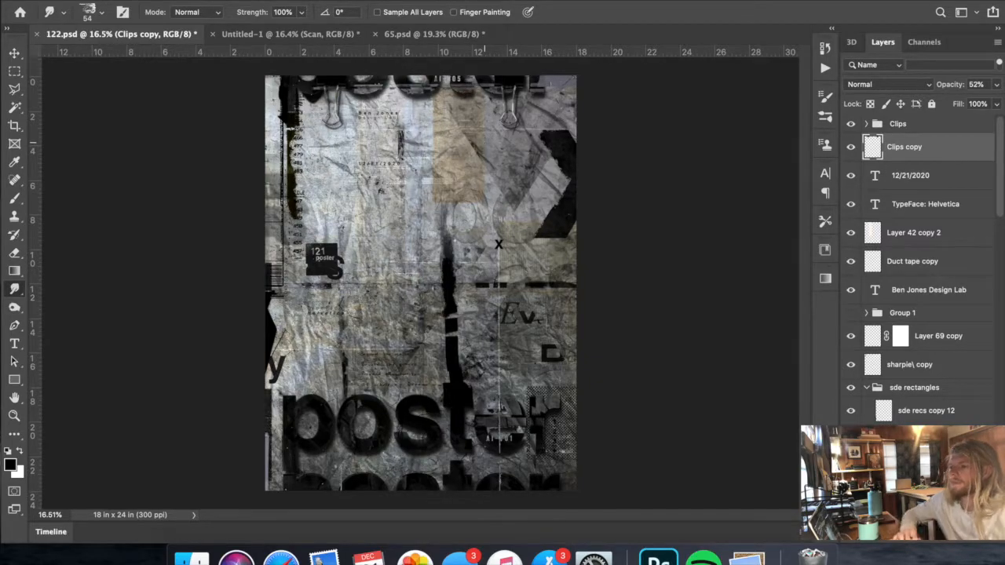
- Examine the whole poster in Full Screen Mode at several zoom levels and return to the standard screen mode
click(387, 1)
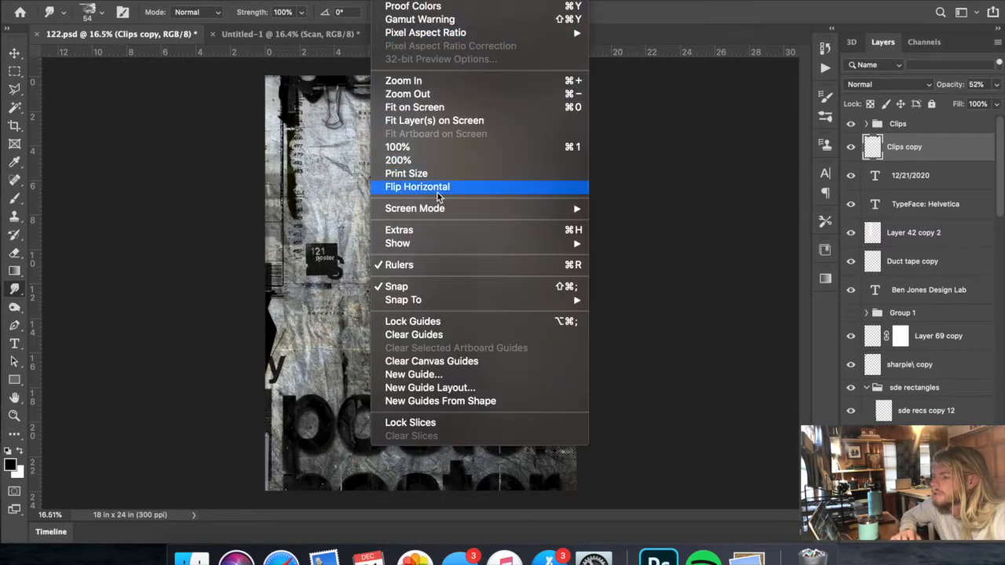
mouse_move(433, 207)
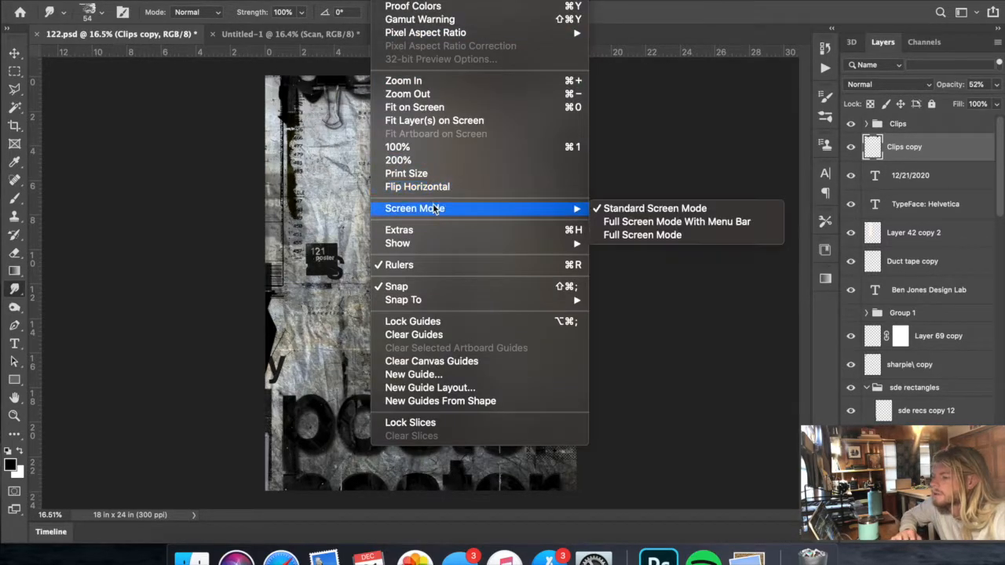
click(671, 235)
scroll(508, 288, up, 1)
scroll(509, 288, down, 5)
scroll(509, 289, down, 1)
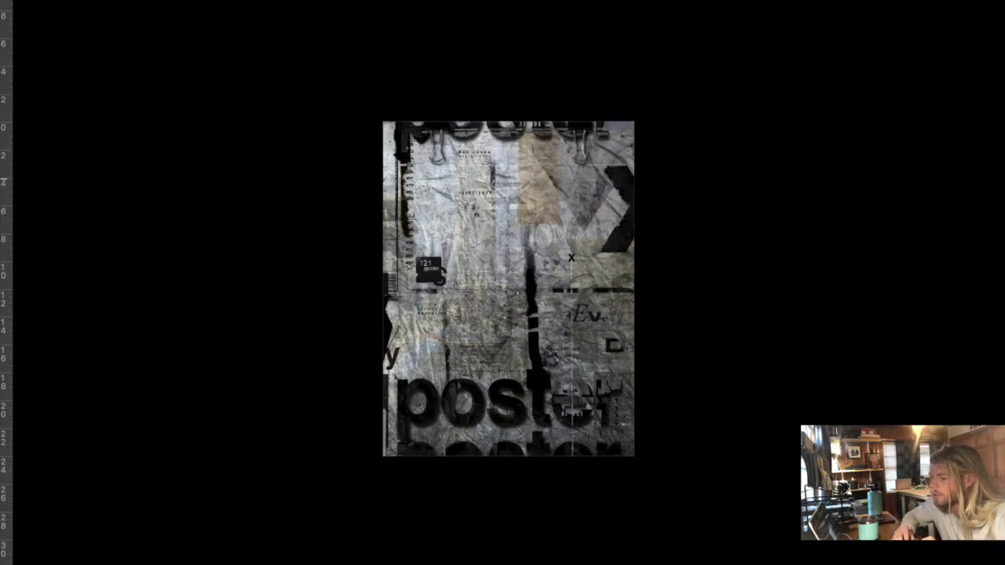
scroll(509, 288, down, 1)
scroll(509, 288, up, 2)
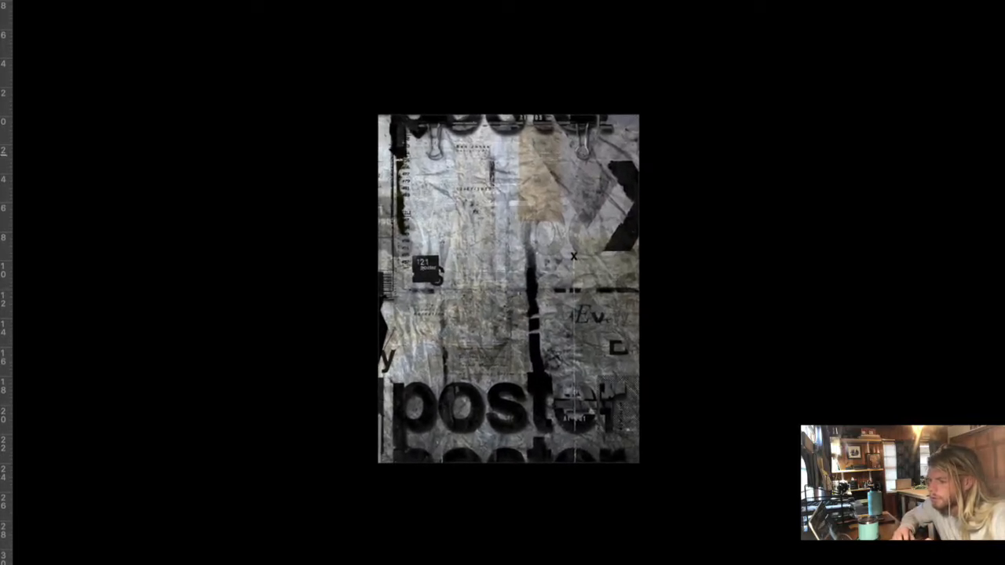
scroll(509, 288, up, 1)
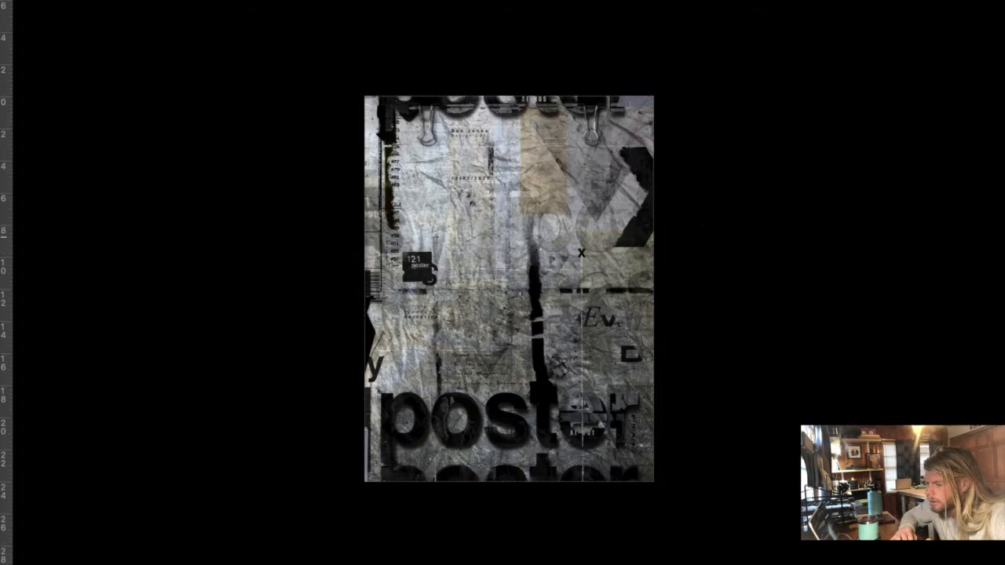
scroll(509, 288, up, 2)
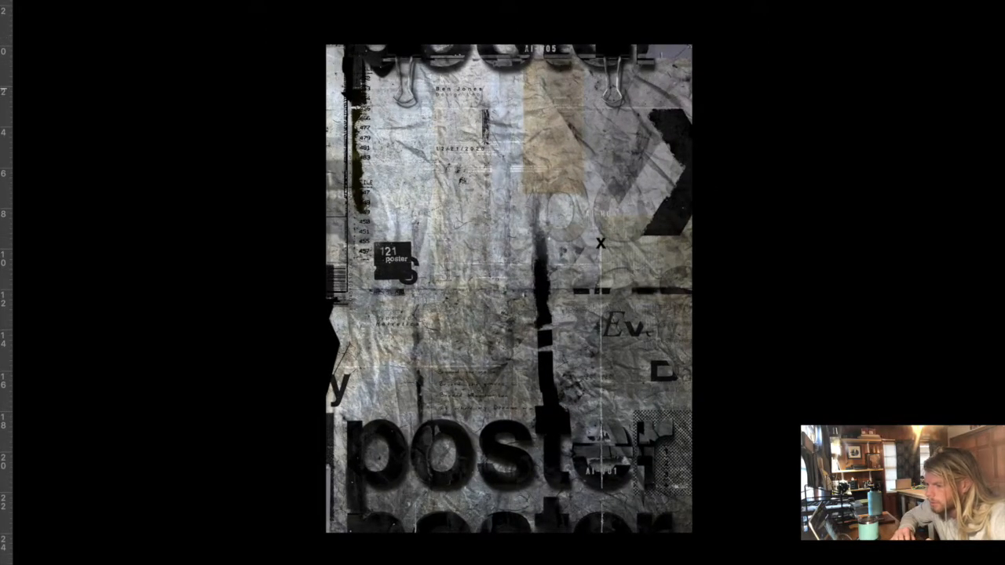
scroll(509, 288, up, 1)
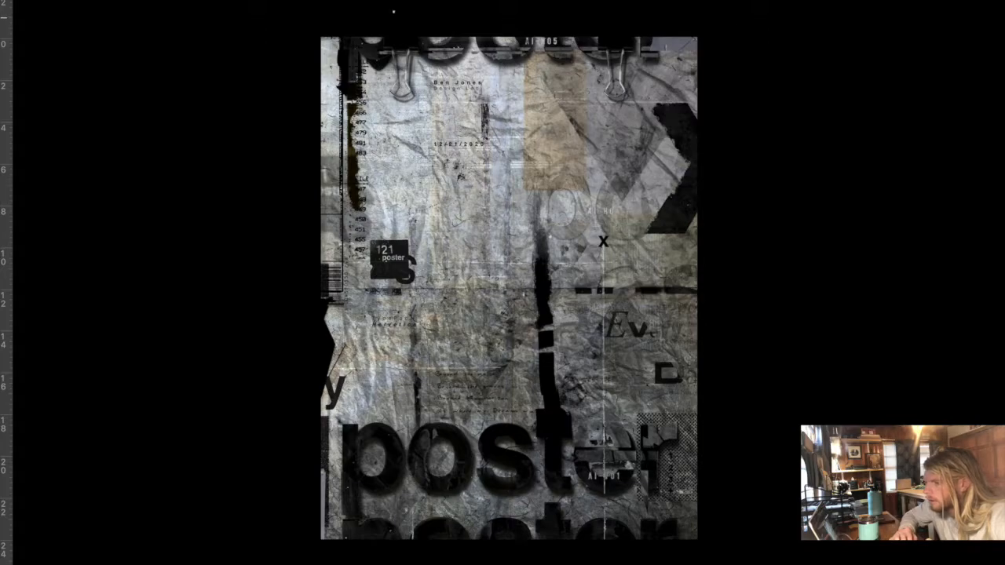
key(f)
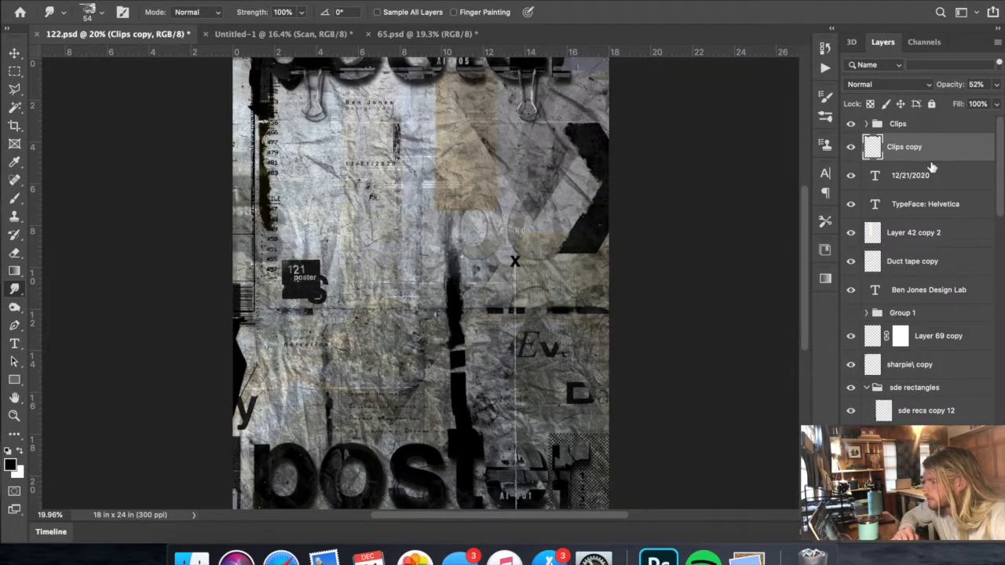
- Move the hidden Group 1 up the layer stack to just above the Clips copy layer
scroll(887, 233, down, 1)
click(851, 296)
click(851, 297)
drag(911, 296, 900, 117)
- Compare the artwork with Group 1 shown and hidden, and look through the lettering layers inside the group
click(851, 126)
click(851, 125)
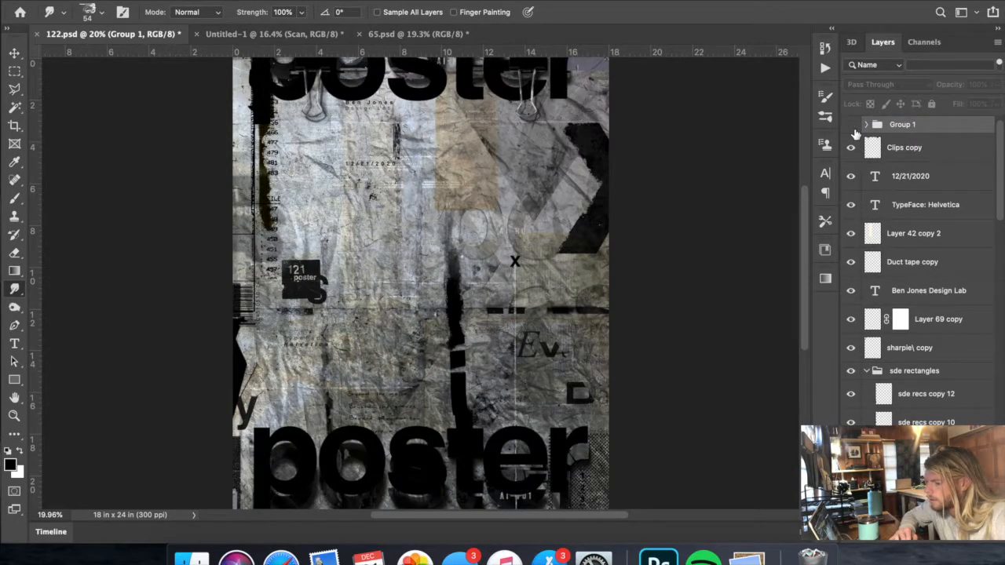
click(851, 126)
click(851, 126)
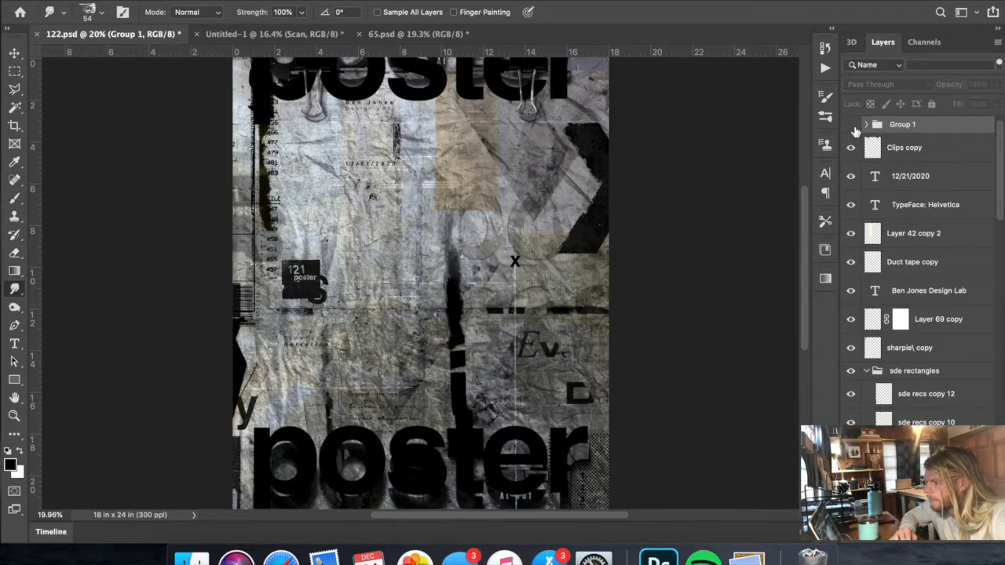
click(866, 124)
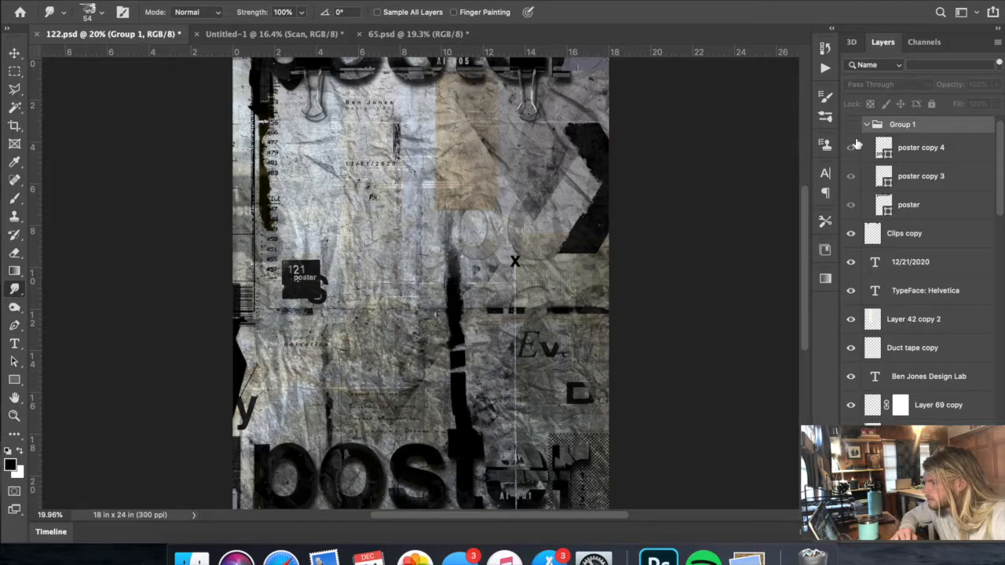
click(852, 126)
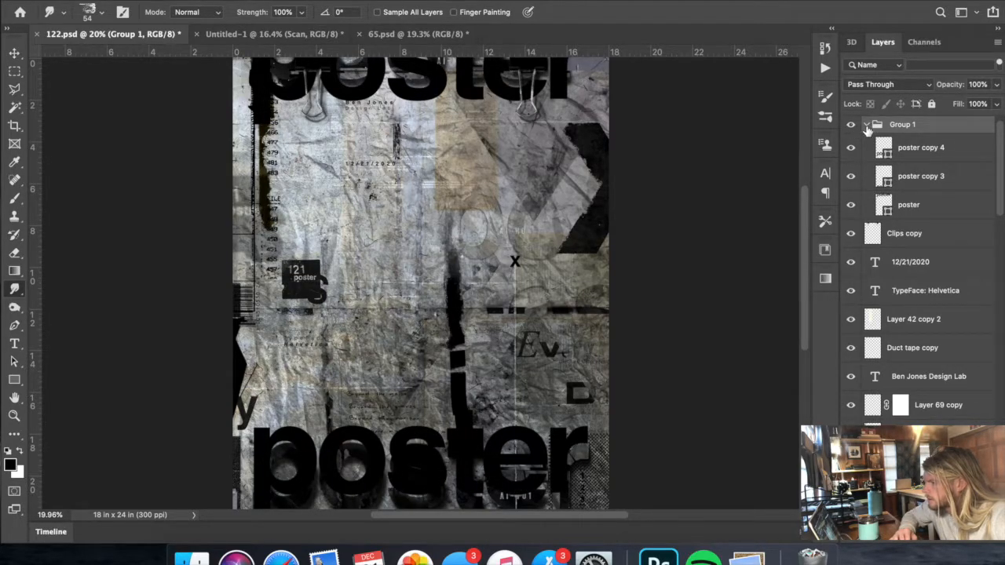
click(867, 127)
click(851, 125)
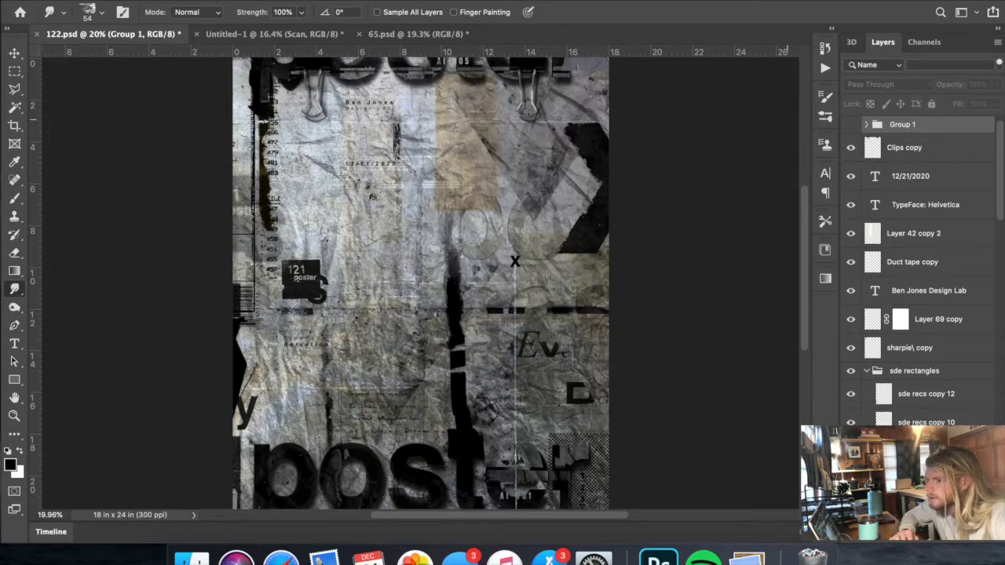
- Add a new layer above Group 1 and fill it with white using the Paint Bucket tool
click(207, 0)
mouse_move(235, 0)
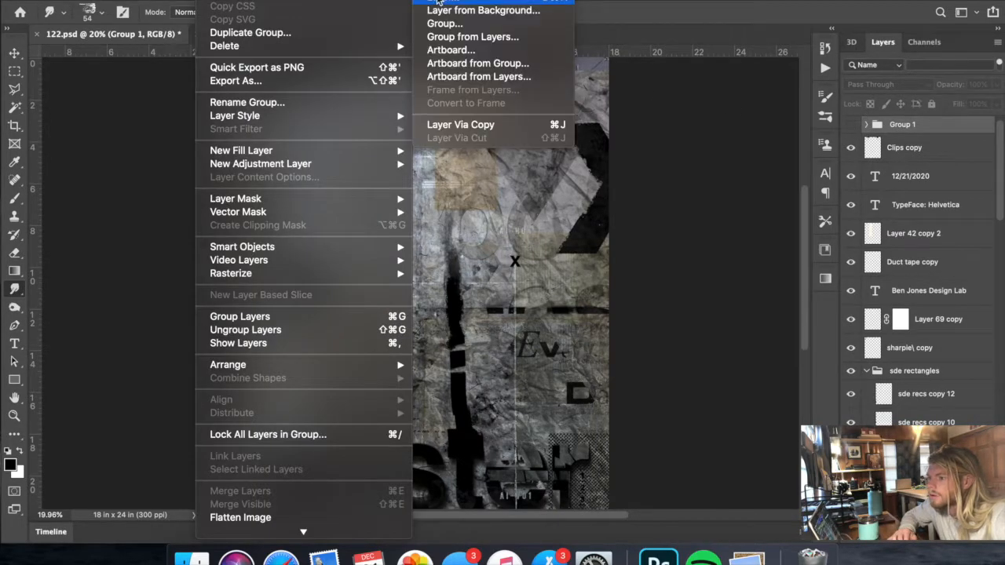
click(442, 2)
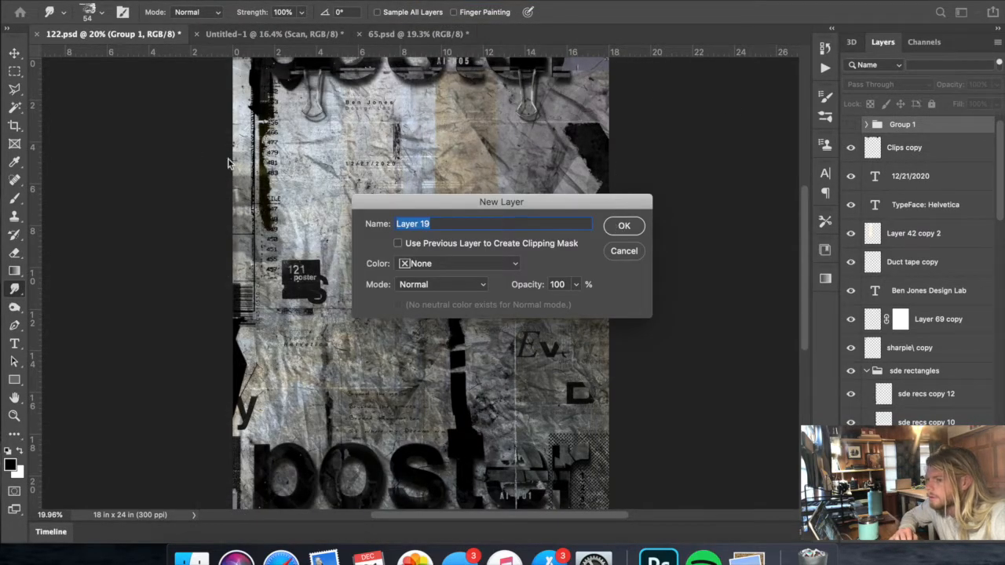
click(621, 227)
click(19, 450)
click(14, 270)
click(48, 283)
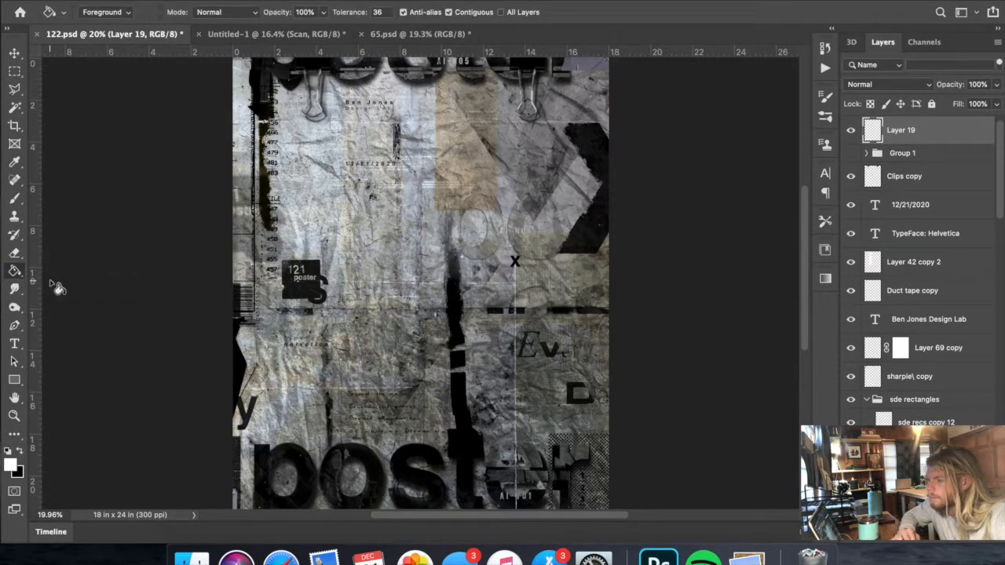
click(601, 218)
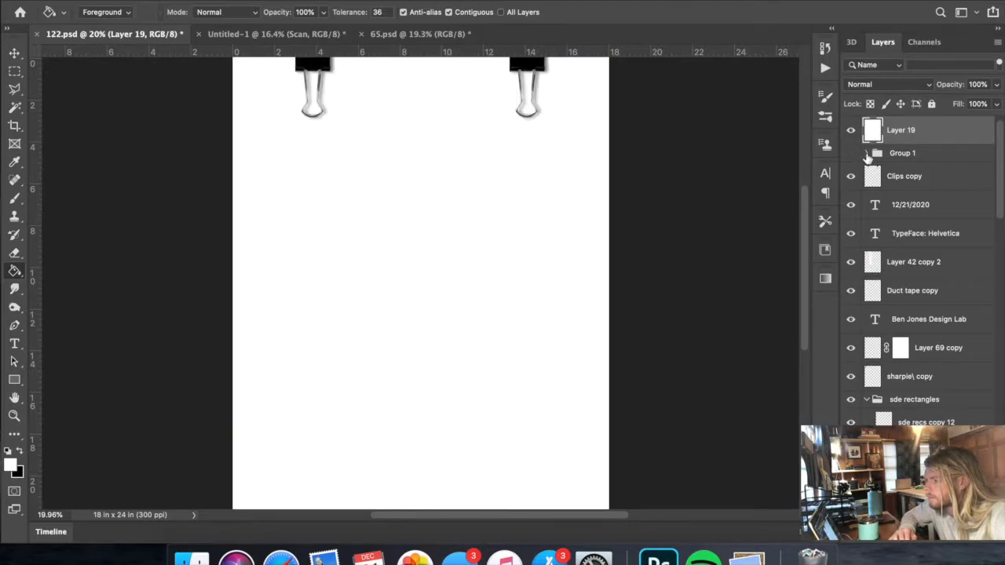
- Place the white layer directly beneath Group 1 and show the group's plain poster lettering on it
click(867, 153)
drag(915, 139, 907, 252)
click(850, 124)
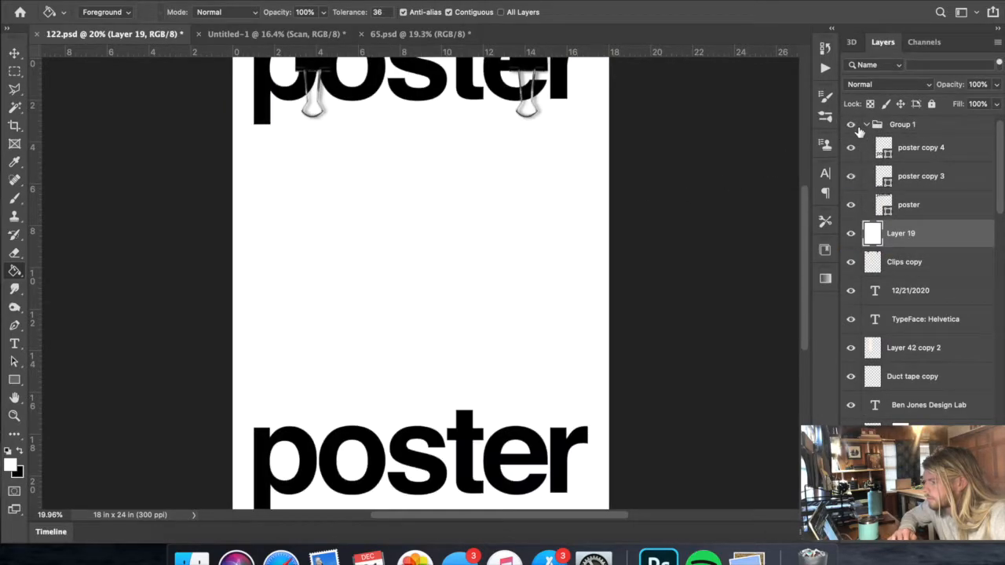
scroll(758, 171, down, 1)
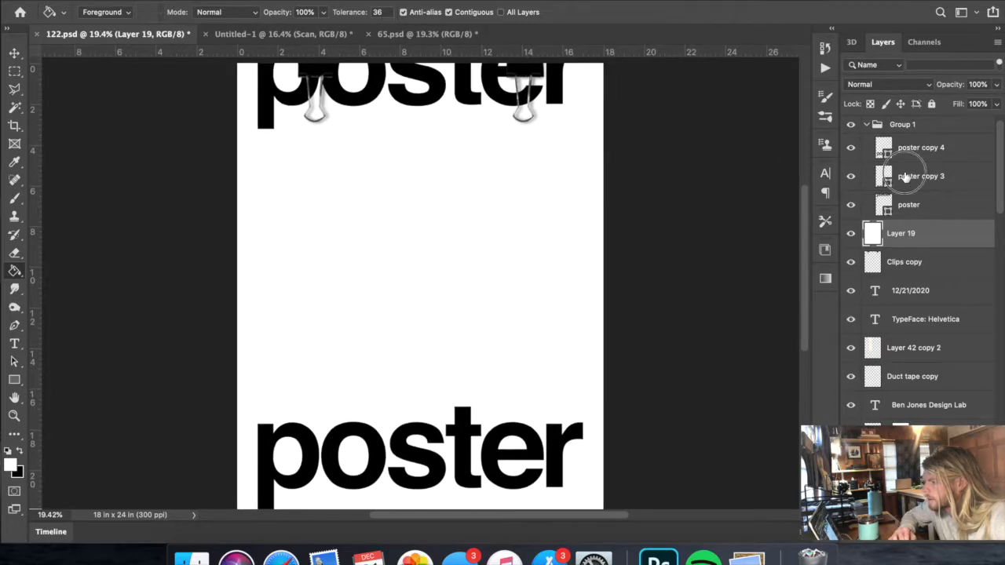
click(905, 178)
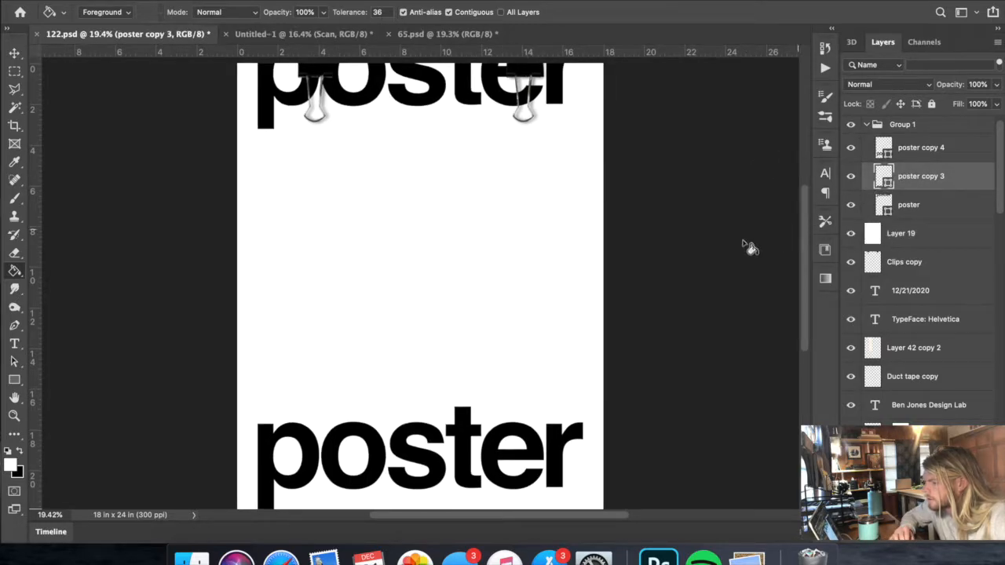
scroll(644, 262, down, 3)
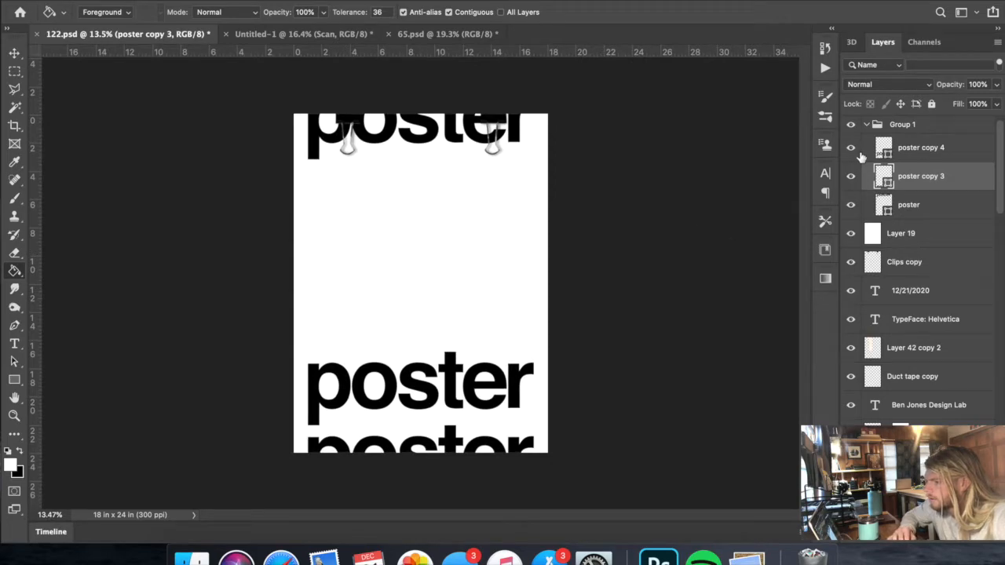
- Collapse Group 1 and move it above the Clips group to the very top of the layer stack
click(866, 127)
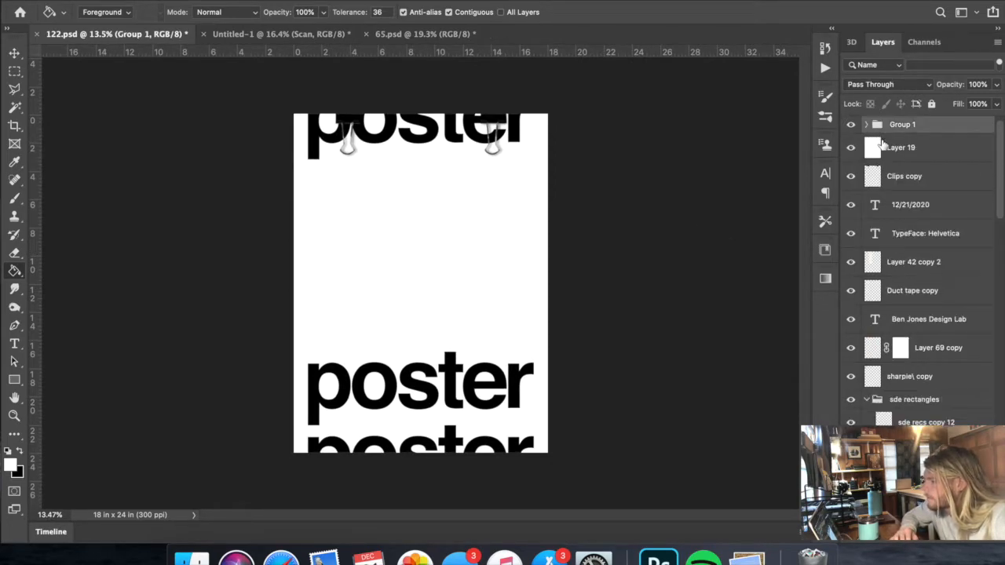
scroll(885, 146, up, 1)
drag(895, 144, 897, 122)
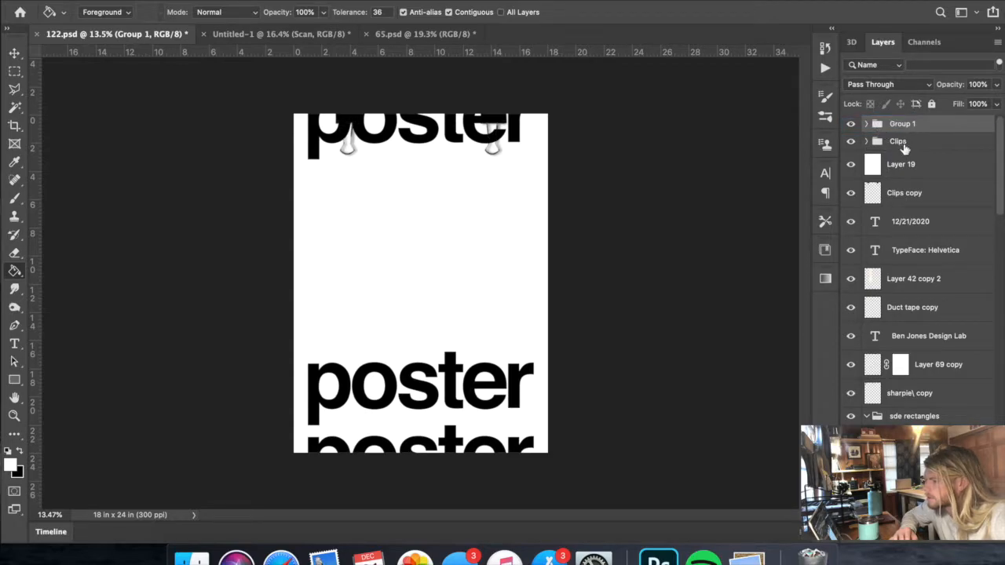
- Move the white Layer 19 into Group 1 beneath the poster lettering layers and collapse the group
click(866, 125)
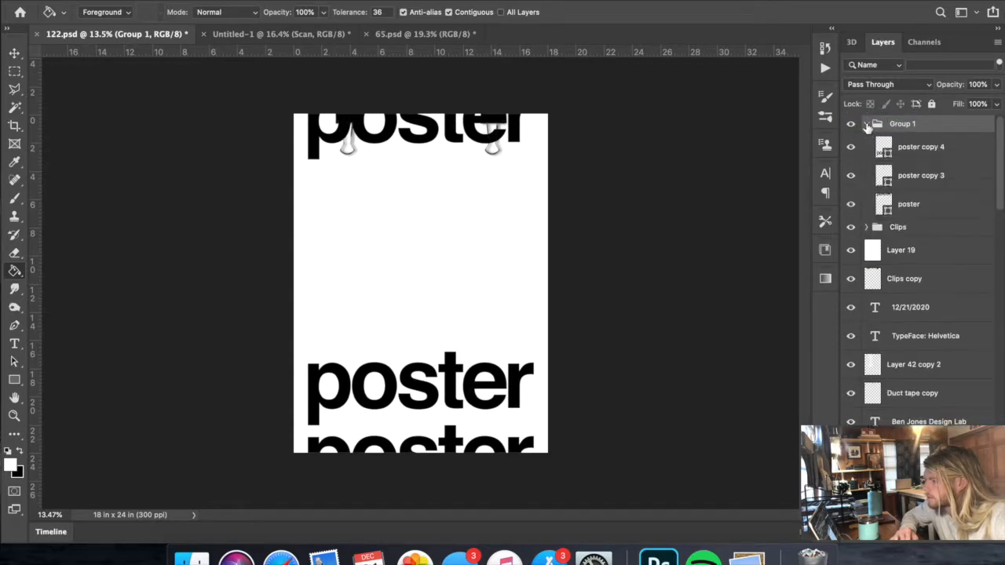
drag(893, 256, 924, 217)
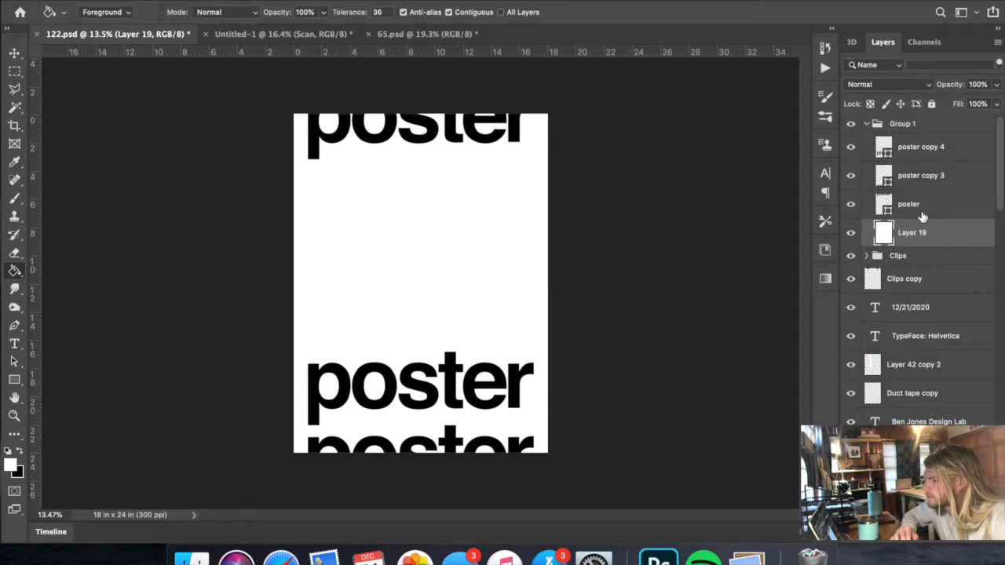
click(873, 126)
click(866, 124)
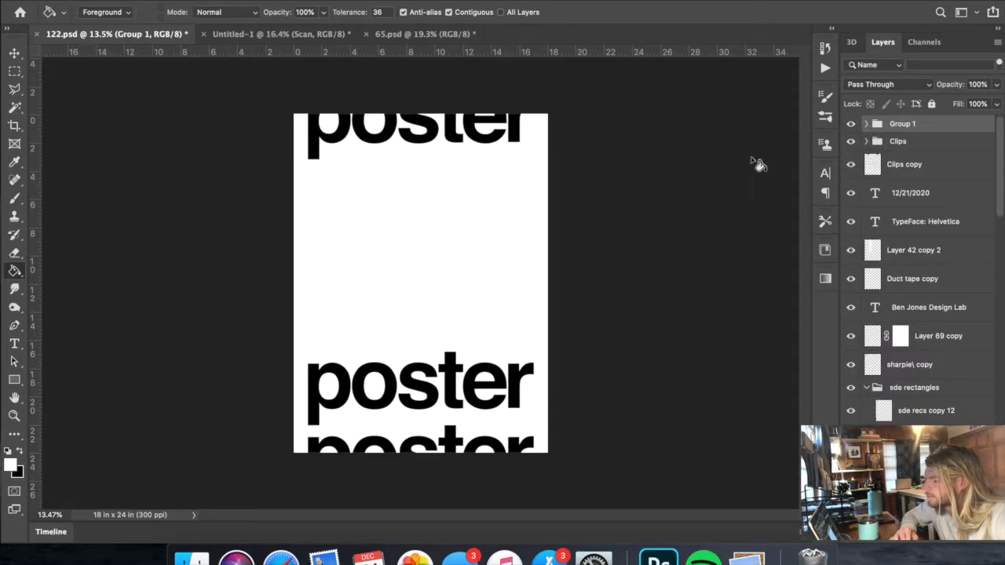
- Compare the plain lettering layout with the finished artwork by toggling Group 1's visibility, leaving the group hidden
scroll(529, 273, up, 3)
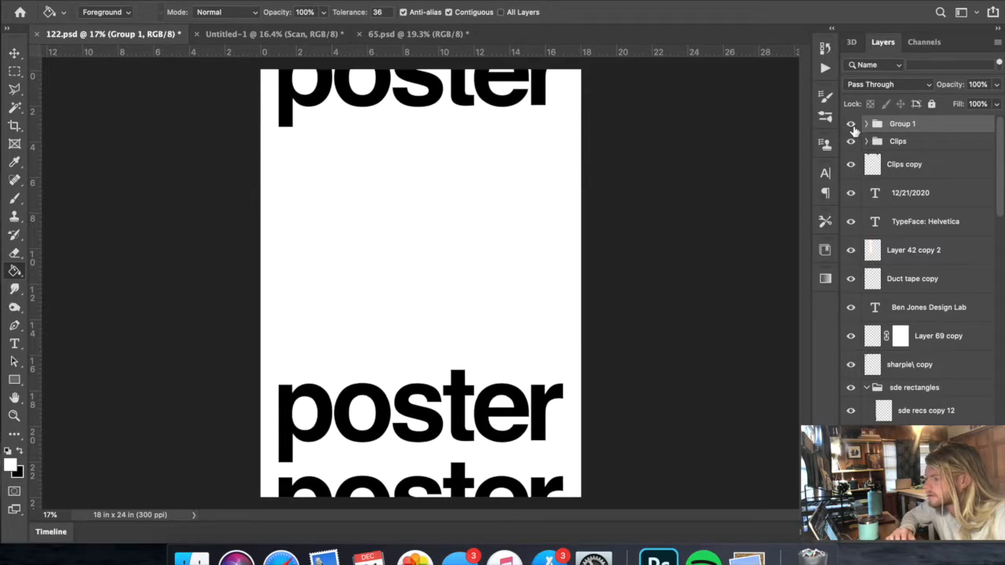
click(852, 125)
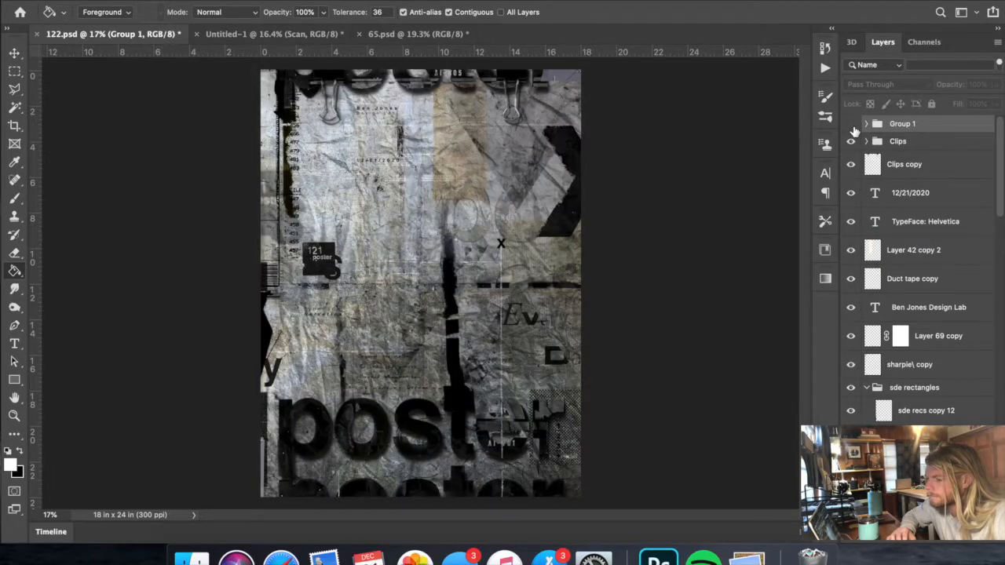
click(852, 125)
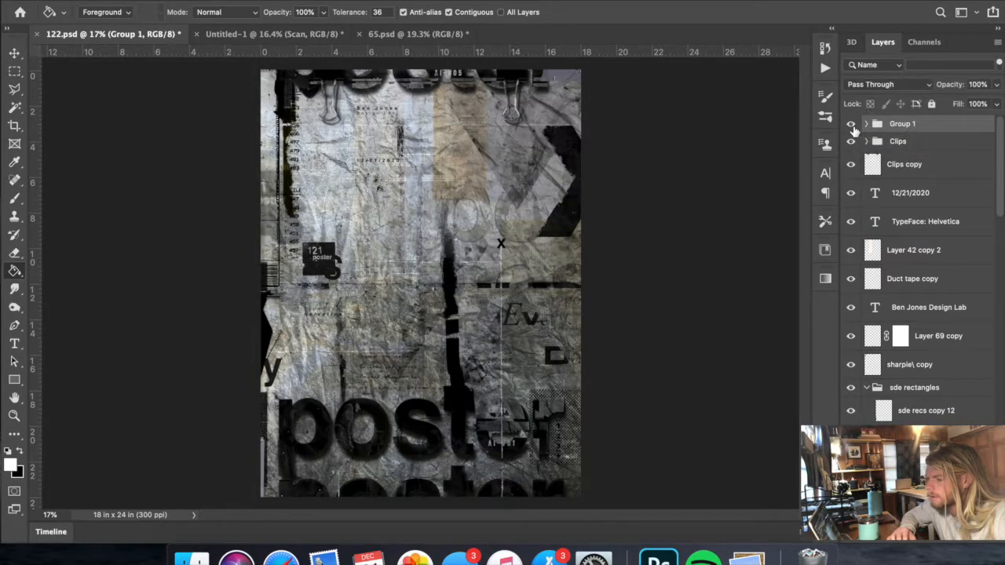
click(852, 126)
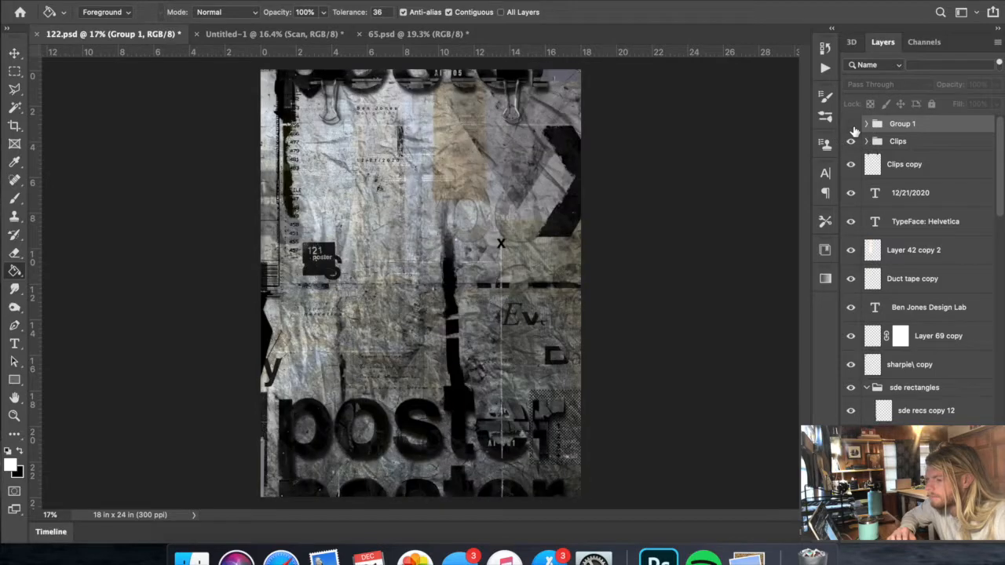
- Examine the finished poster's textures, small type and distressed "poster" lettering up close, and view the whole composition
scroll(604, 214, up, 1)
scroll(604, 214, up, 5)
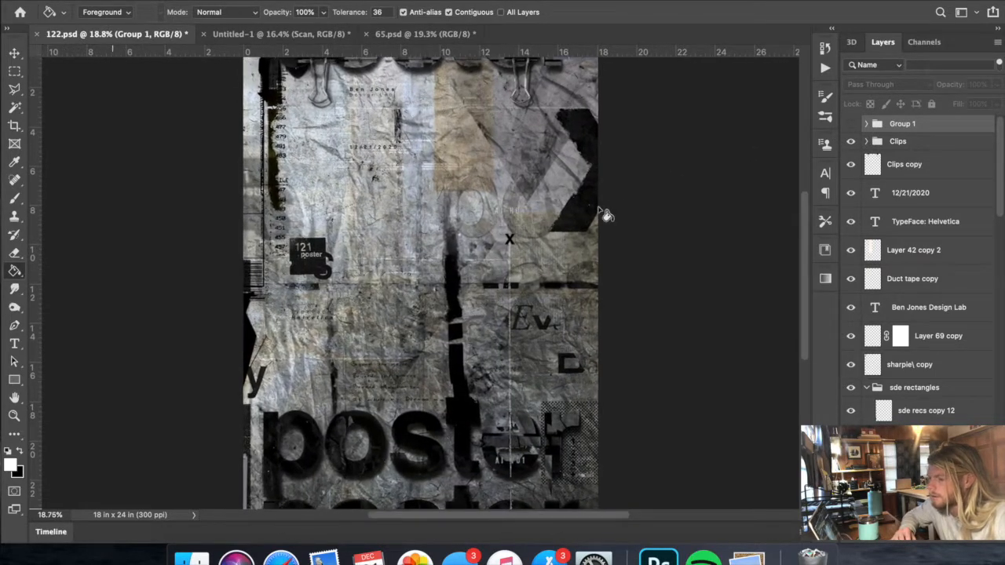
scroll(598, 208, up, 1)
scroll(598, 208, down, 2)
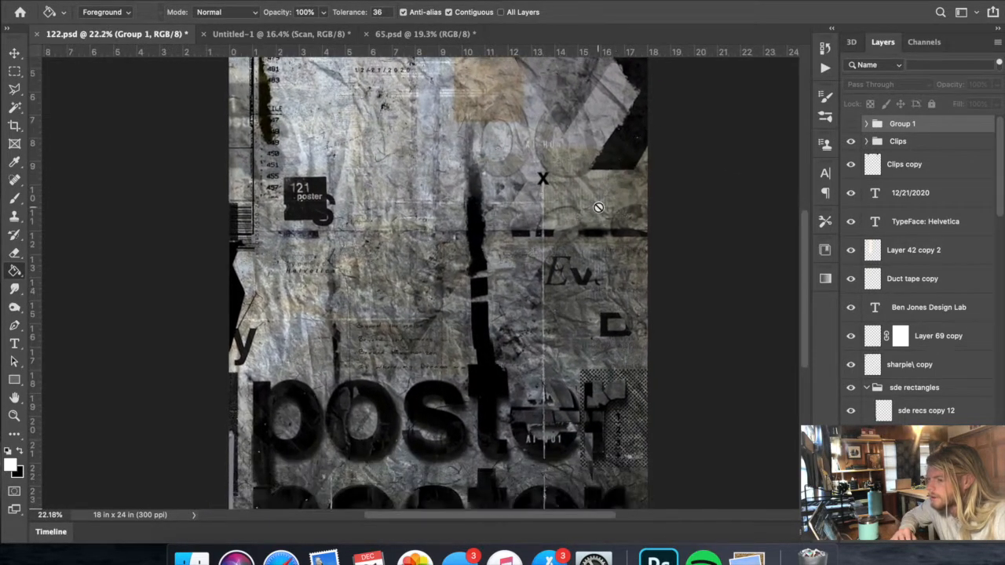
scroll(598, 207, up, 5)
scroll(598, 207, down, 3)
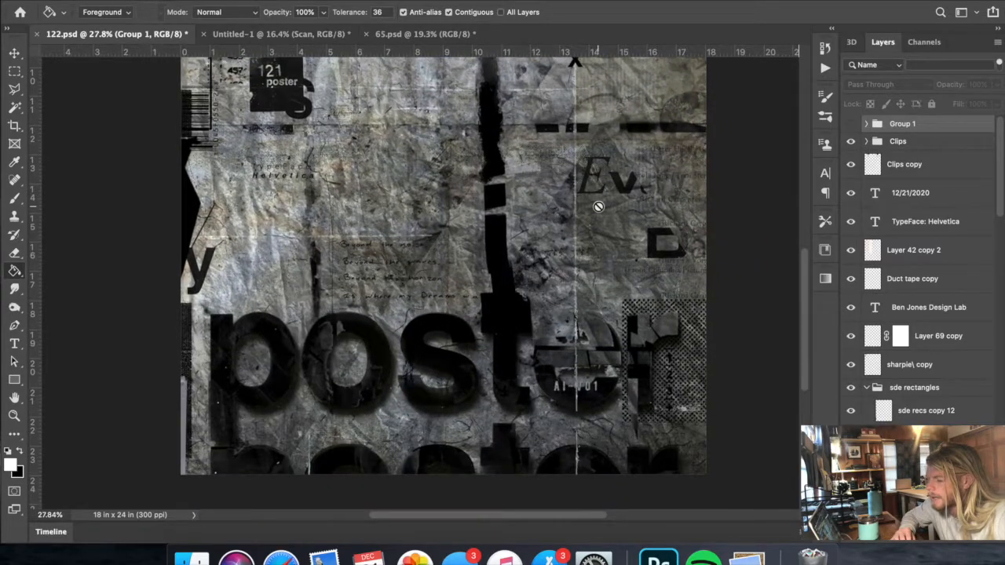
scroll(598, 207, up, 3)
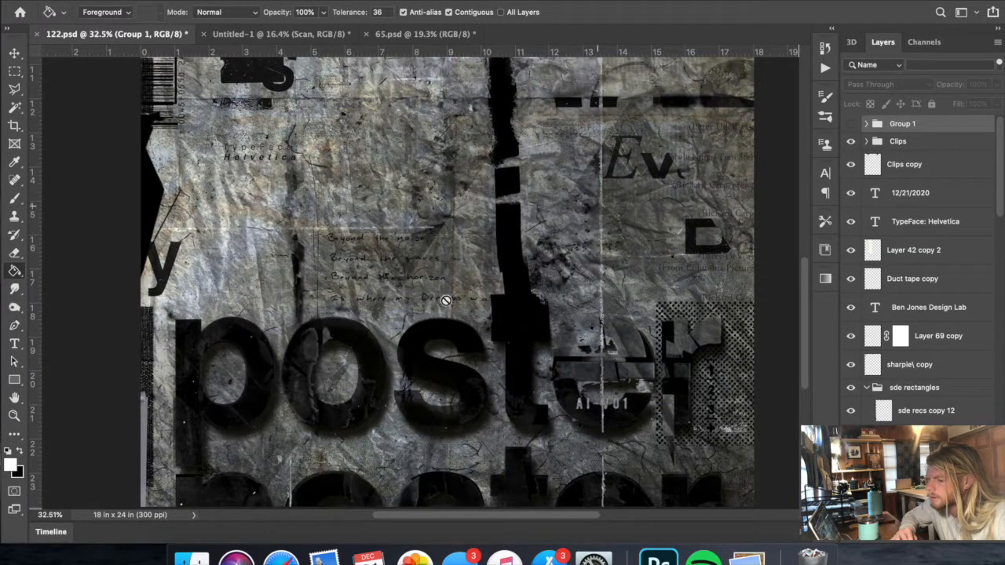
scroll(444, 301, left, 2)
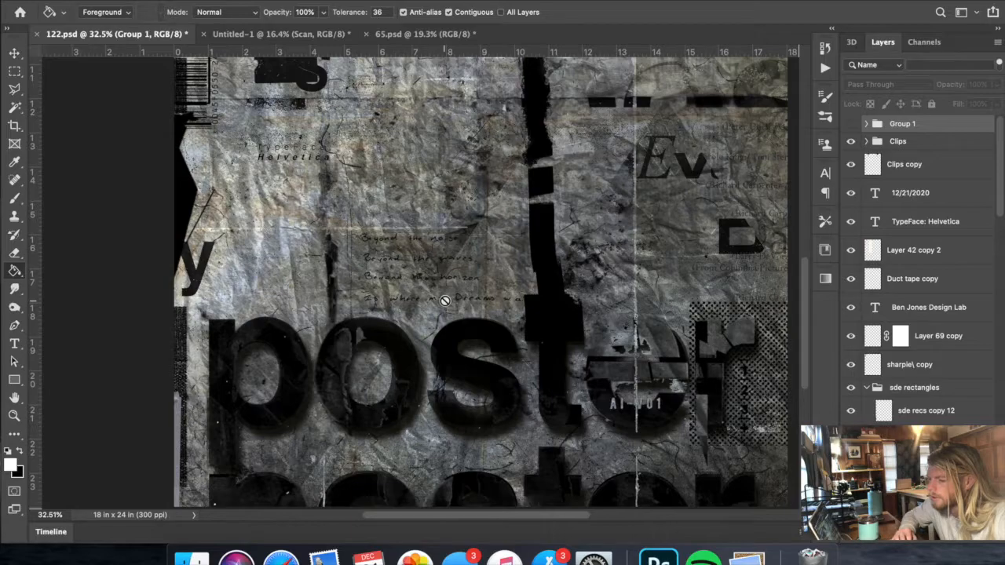
scroll(450, 318, down, 4)
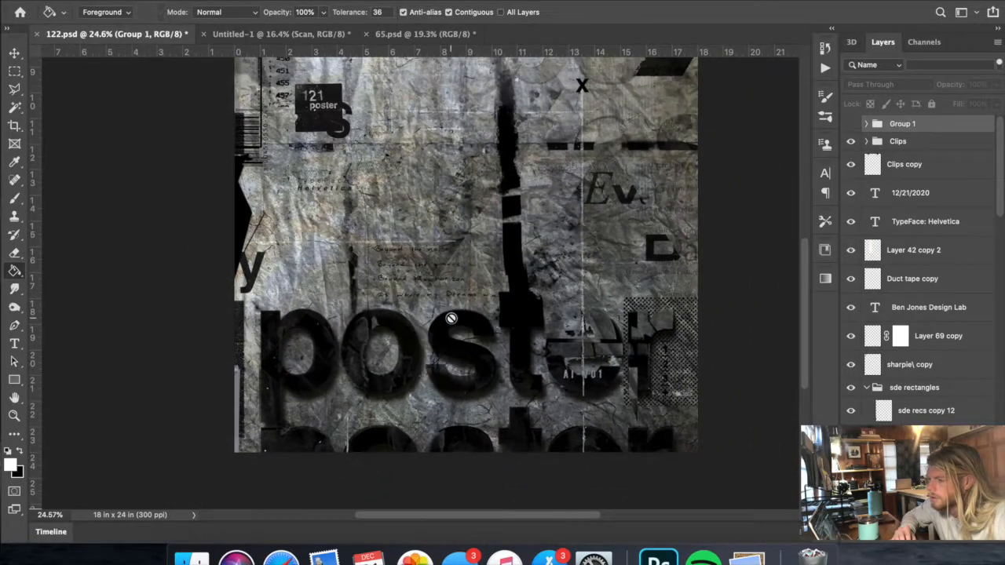
scroll(451, 318, down, 2)
scroll(450, 318, up, 4)
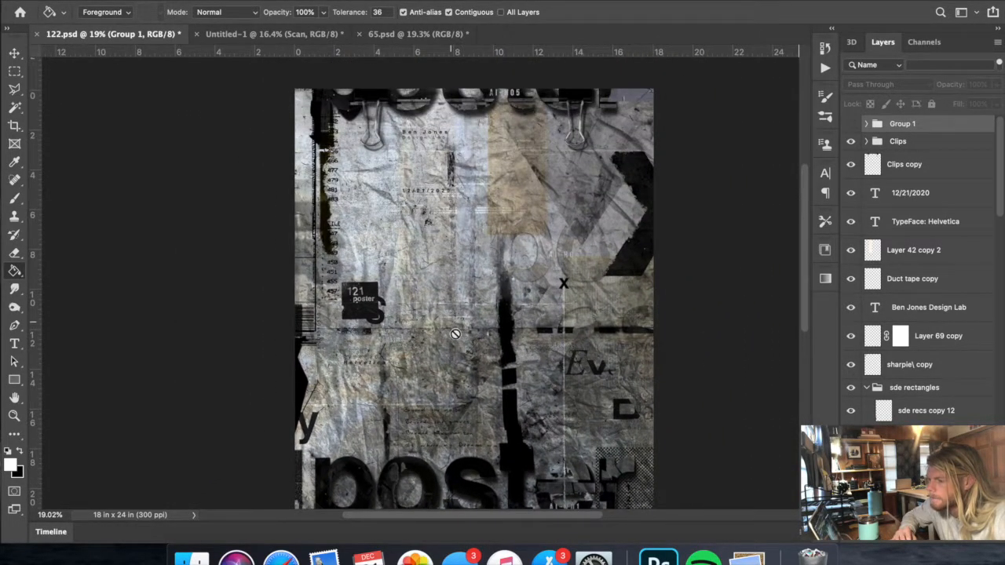
scroll(467, 375, down, 3)
scroll(468, 377, up, 2)
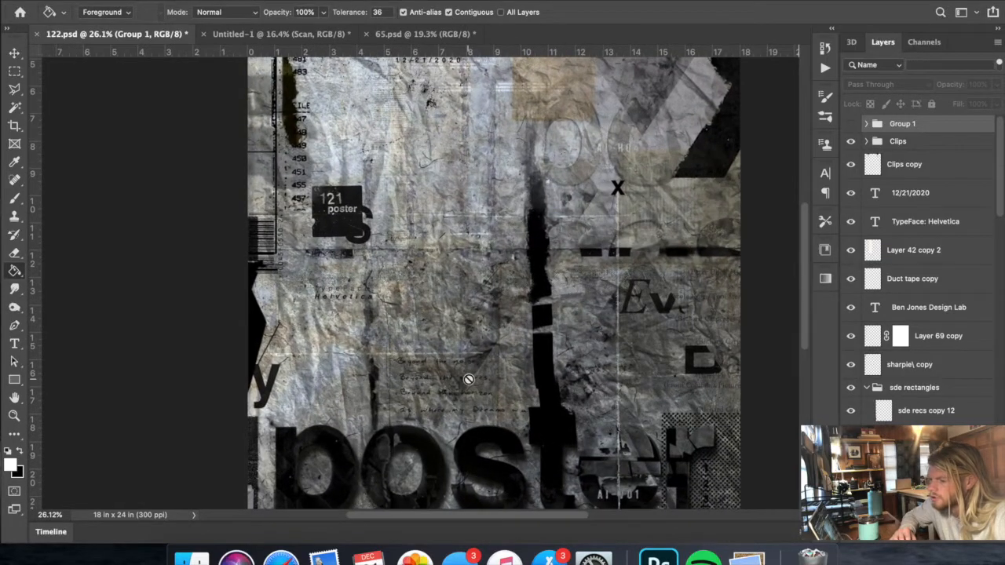
scroll(468, 380, right, 4)
scroll(468, 379, down, 3)
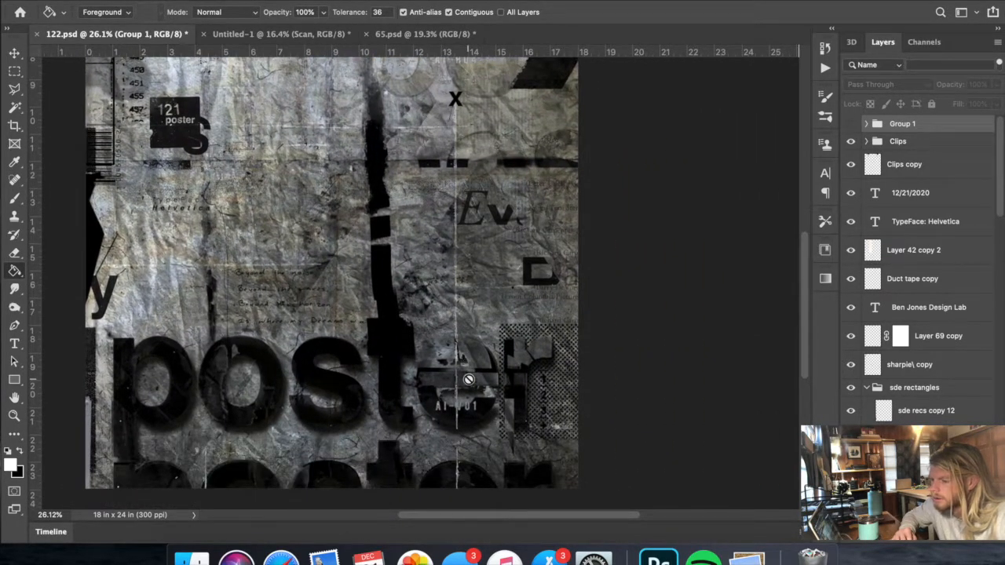
scroll(522, 296, left, 2)
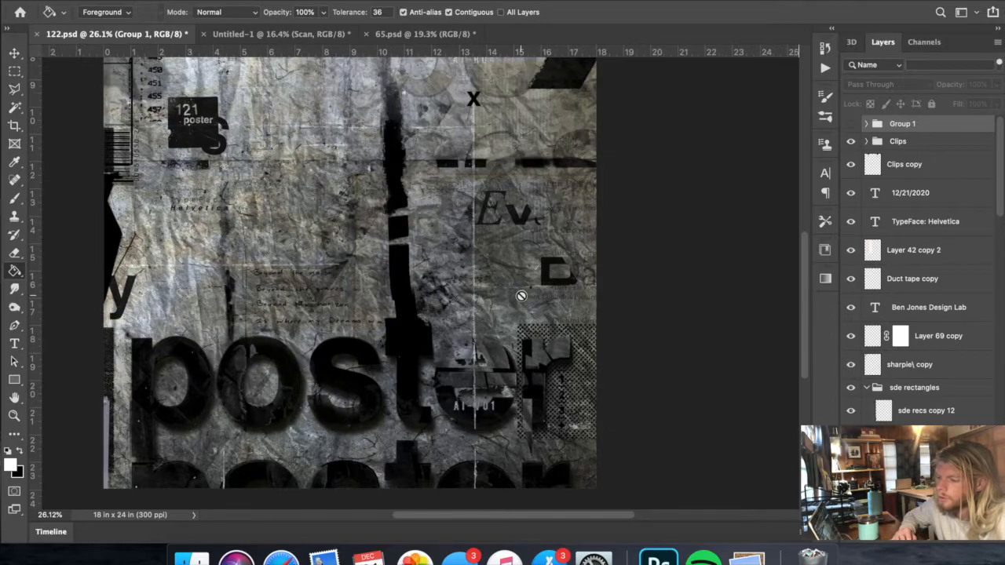
scroll(521, 296, left, 10)
scroll(521, 296, up, 3)
scroll(543, 365, down, 5)
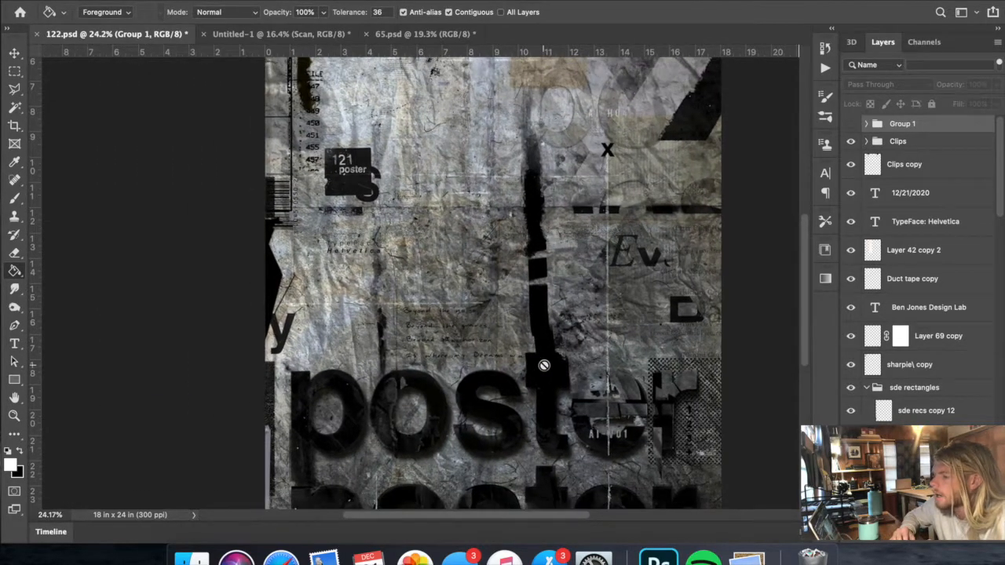
scroll(541, 176, up, 3)
scroll(541, 176, down, 1)
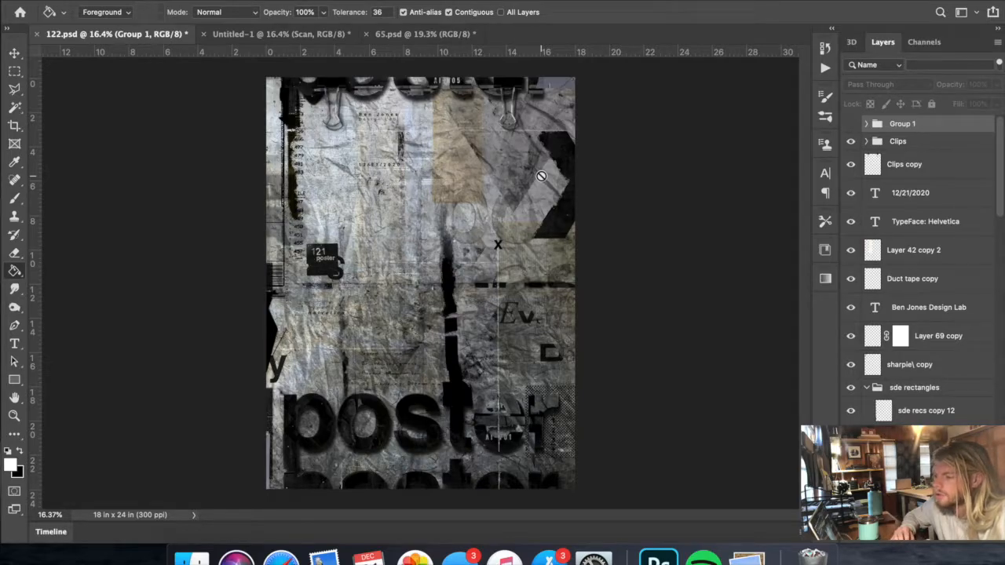
scroll(541, 176, up, 2)
scroll(541, 176, down, 1)
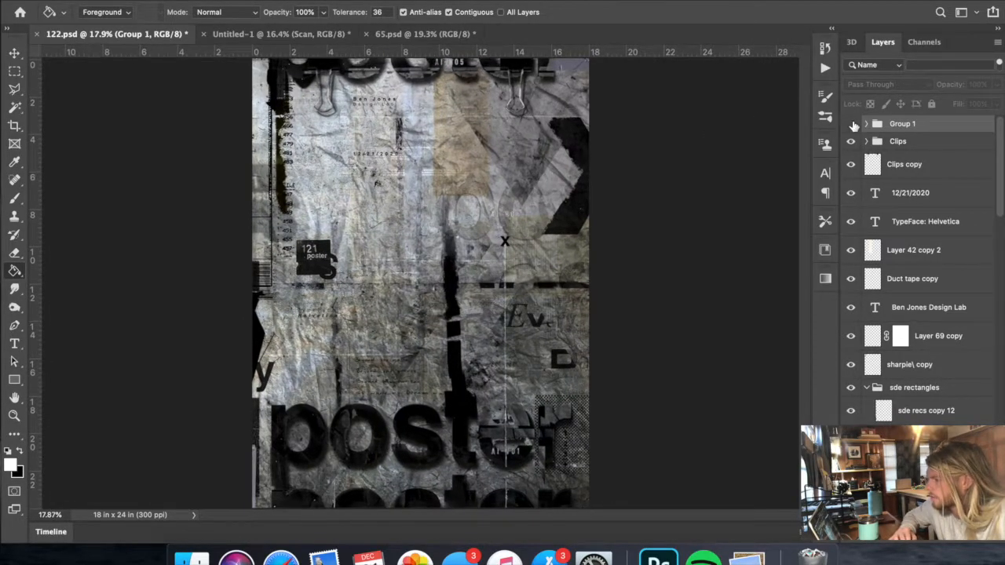
- Briefly show Group 1's plain layout again, hide it, and examine the finished poster's lower lettering and middle area
click(851, 124)
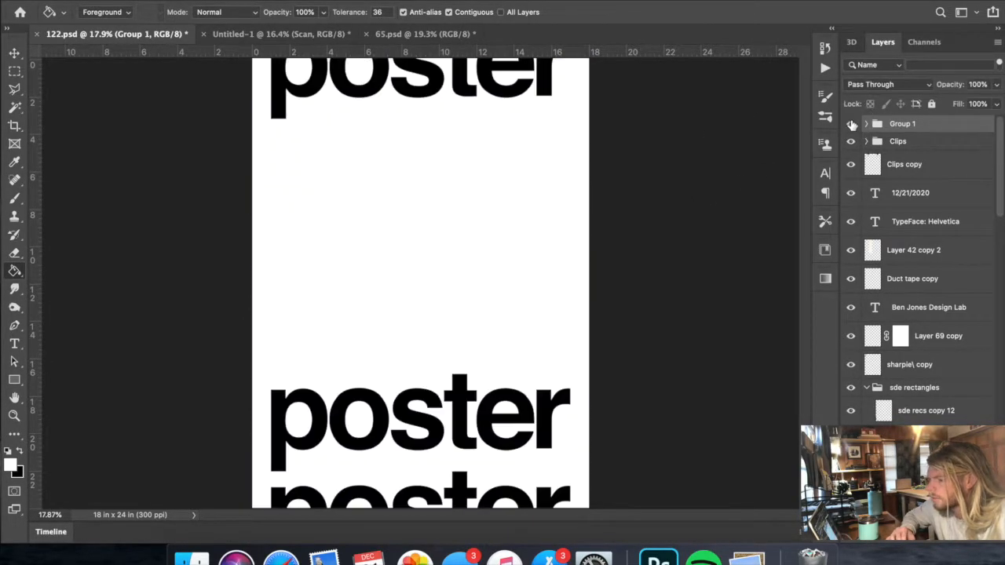
click(851, 124)
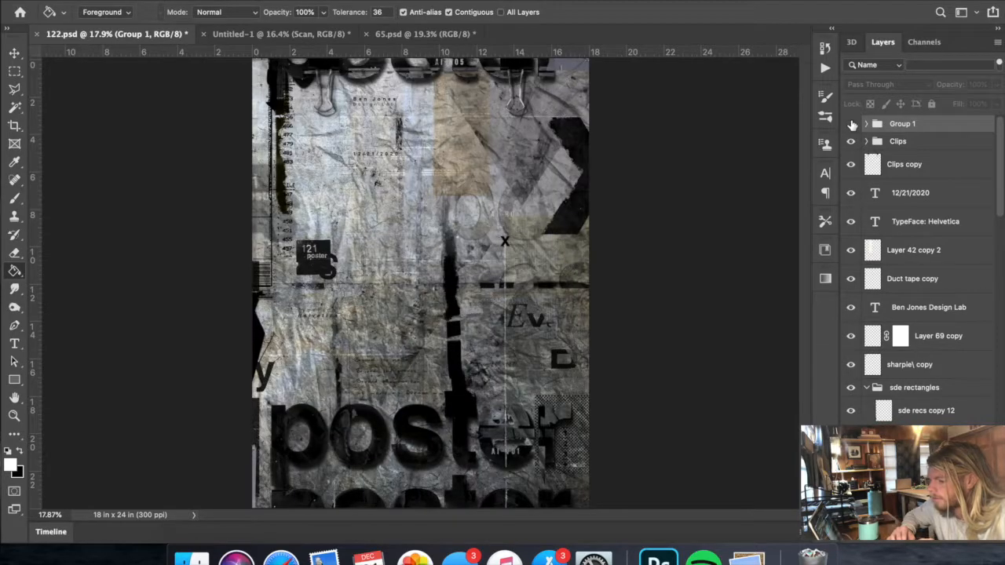
scroll(744, 147, down, 1)
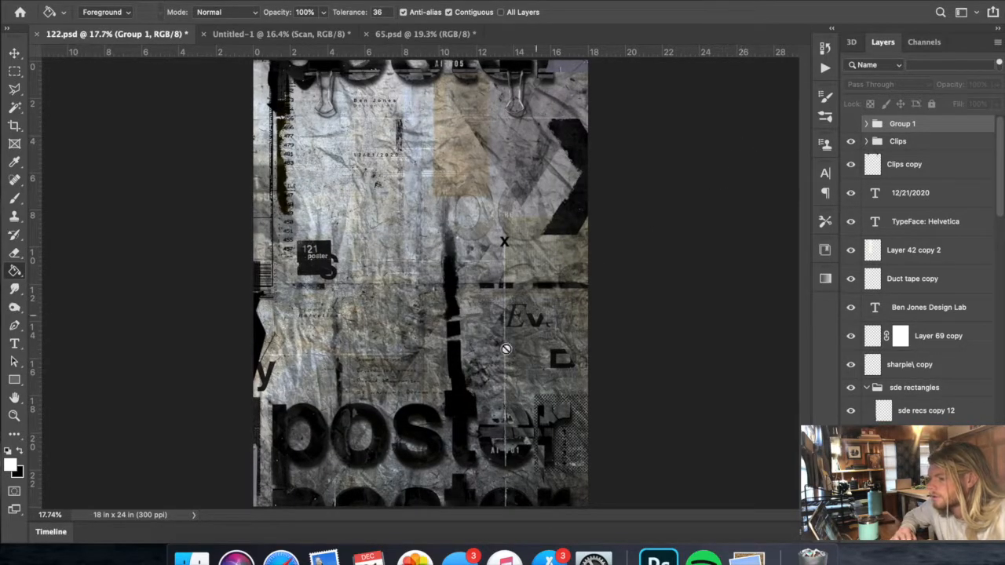
scroll(506, 349, up, 5)
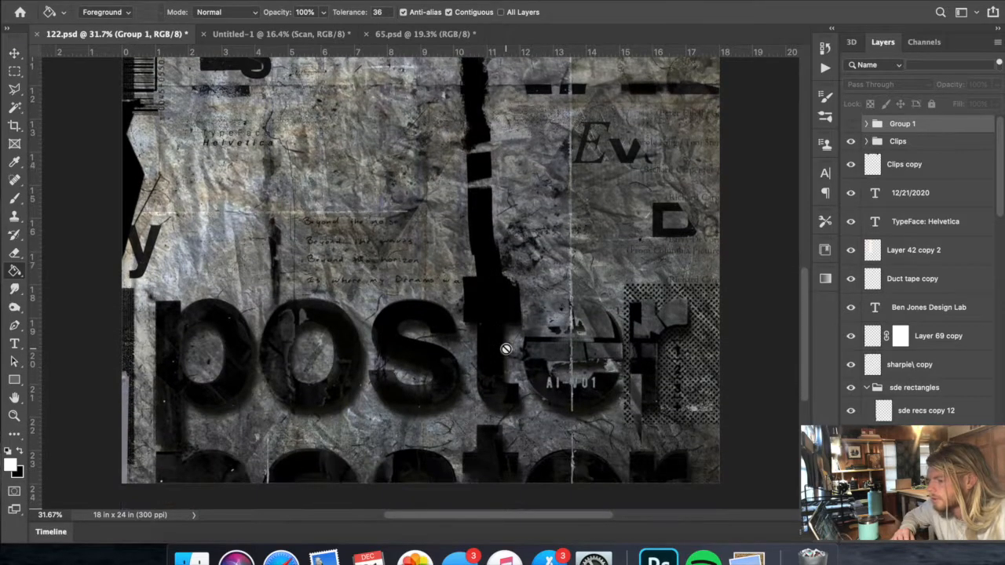
scroll(506, 348, up, 5)
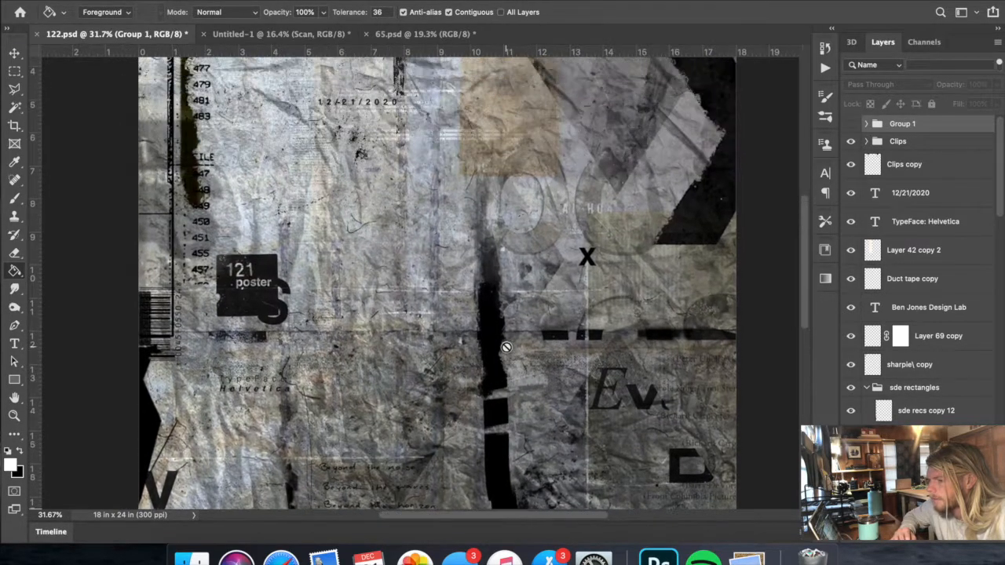